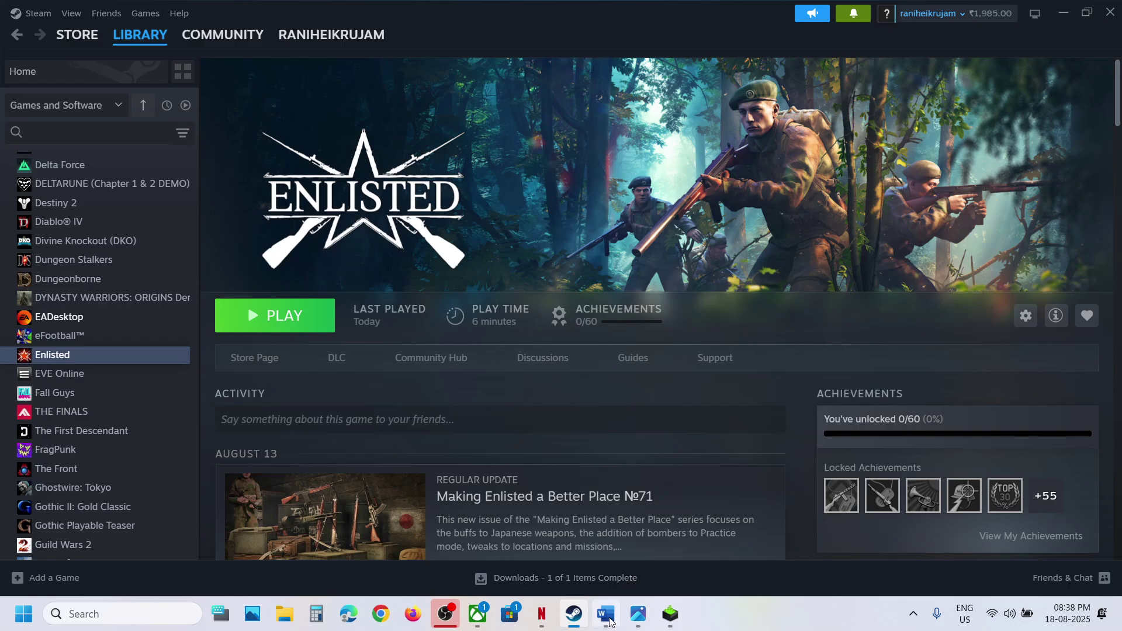
- Highlight the Step 1 instruction "Launch the game from the game installation" in Word and browse Enlisted's local files from Steam
{"action": "left_click_drag", "start_coordinate": [212, 197], "coordinate": [788, 220]}
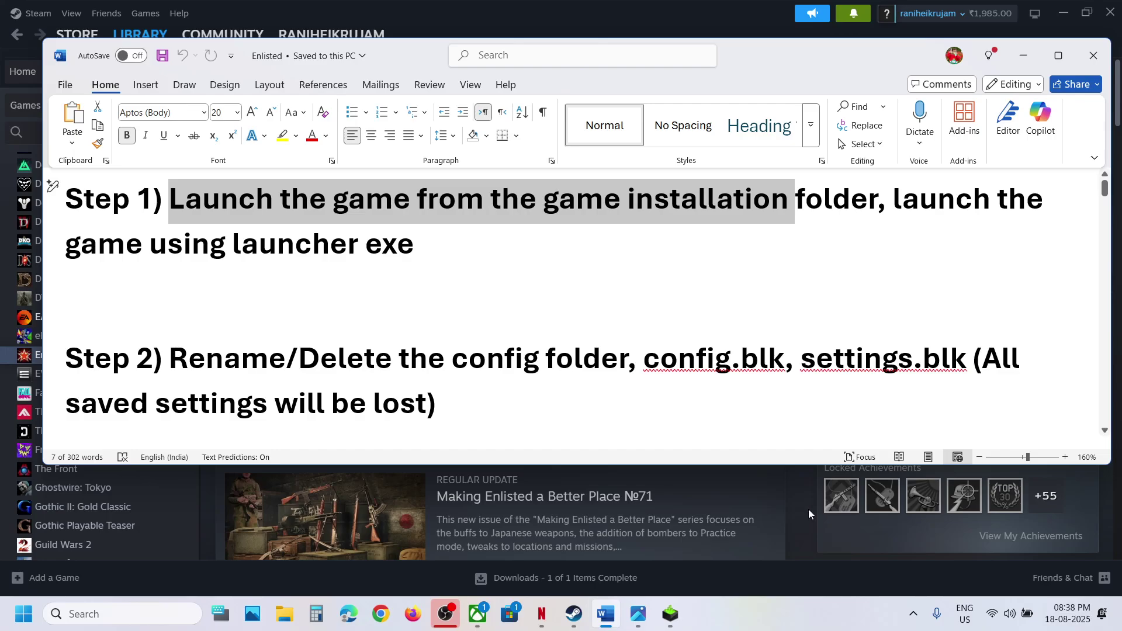
{"action": "left_click", "coordinate": [808, 509]}
{"action": "right_click", "coordinate": [51, 354]}
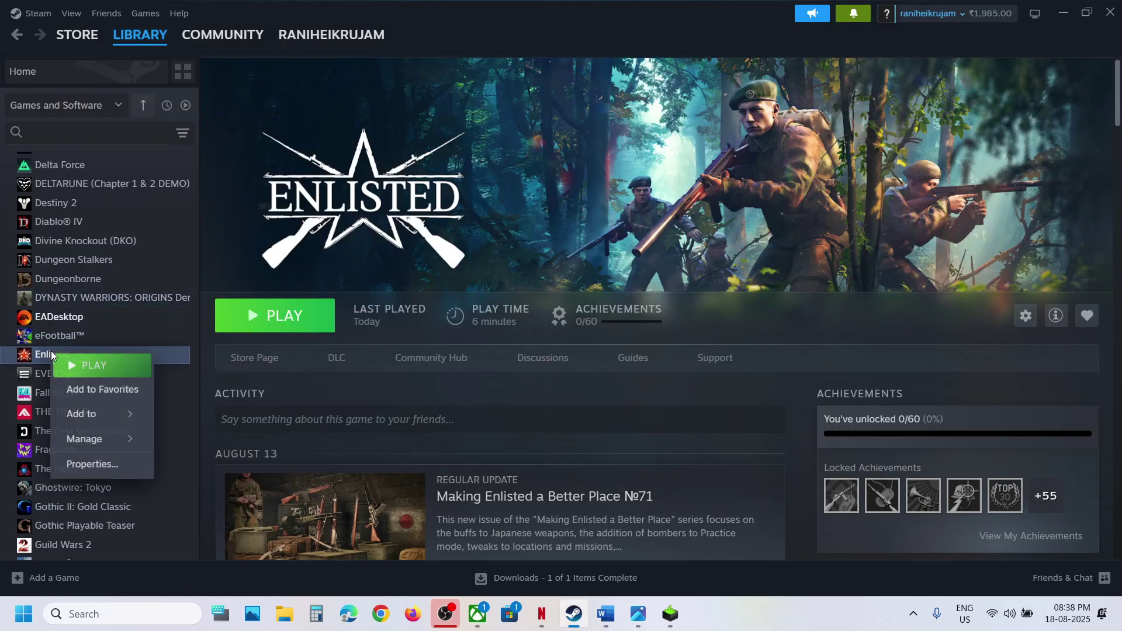
{"action": "mouse_move", "coordinate": [111, 438]}
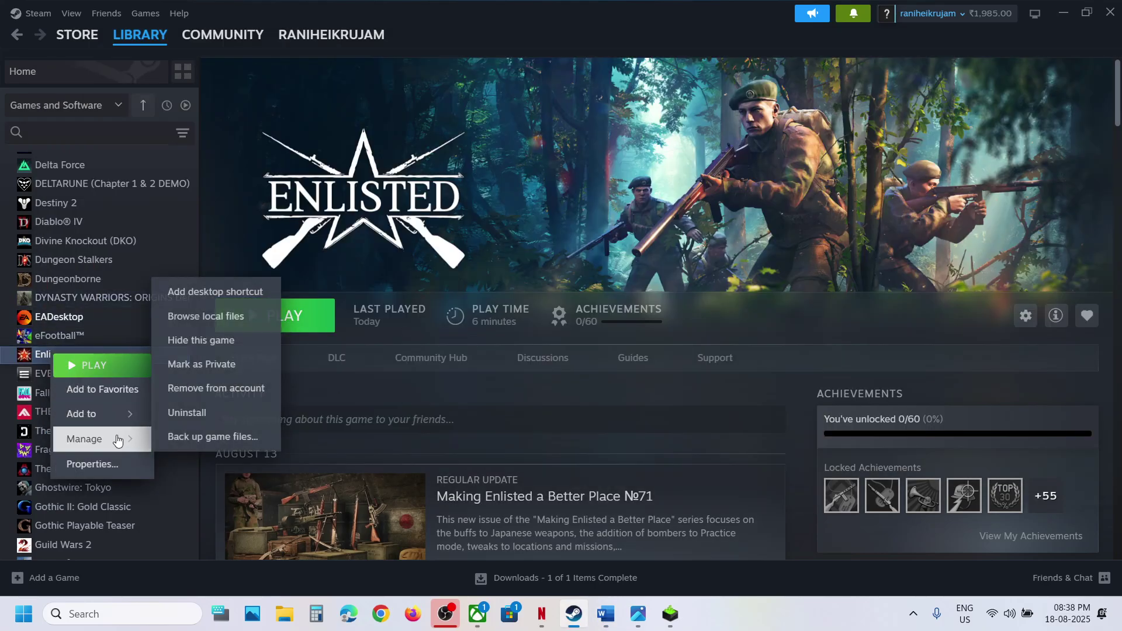
{"action": "left_click", "coordinate": [196, 322]}
- Locate the enlisted_BE and launcher applications in Enlisted's Steam installation folder
{"action": "scroll", "coordinate": [232, 385], "scroll_direction": "down", "scroll_amount": 4}
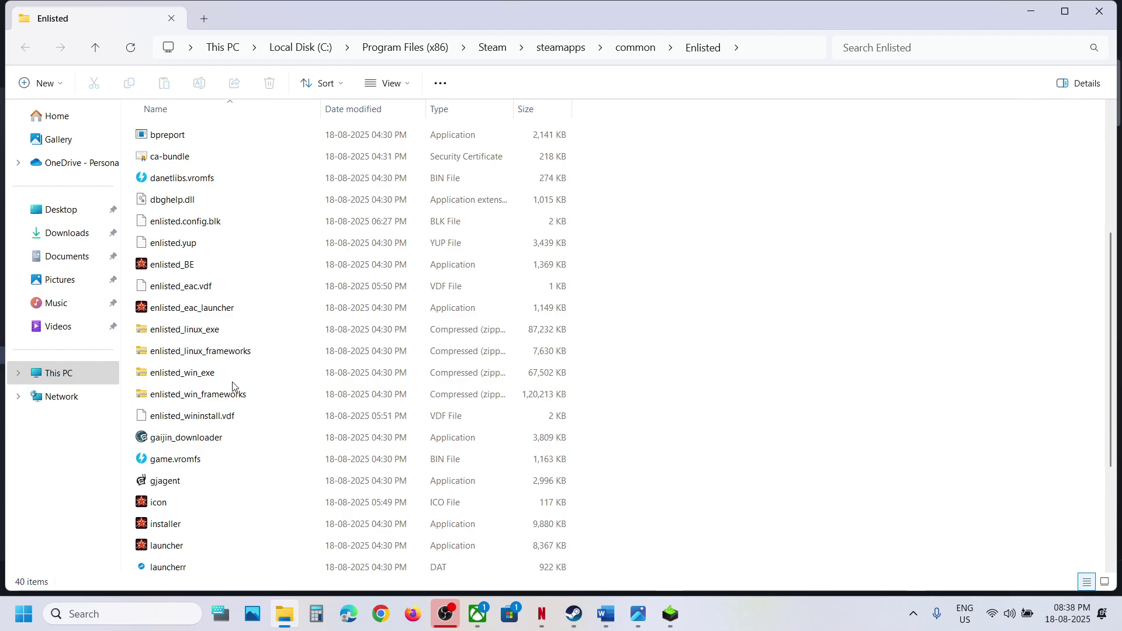
{"action": "left_click", "coordinate": [179, 267]}
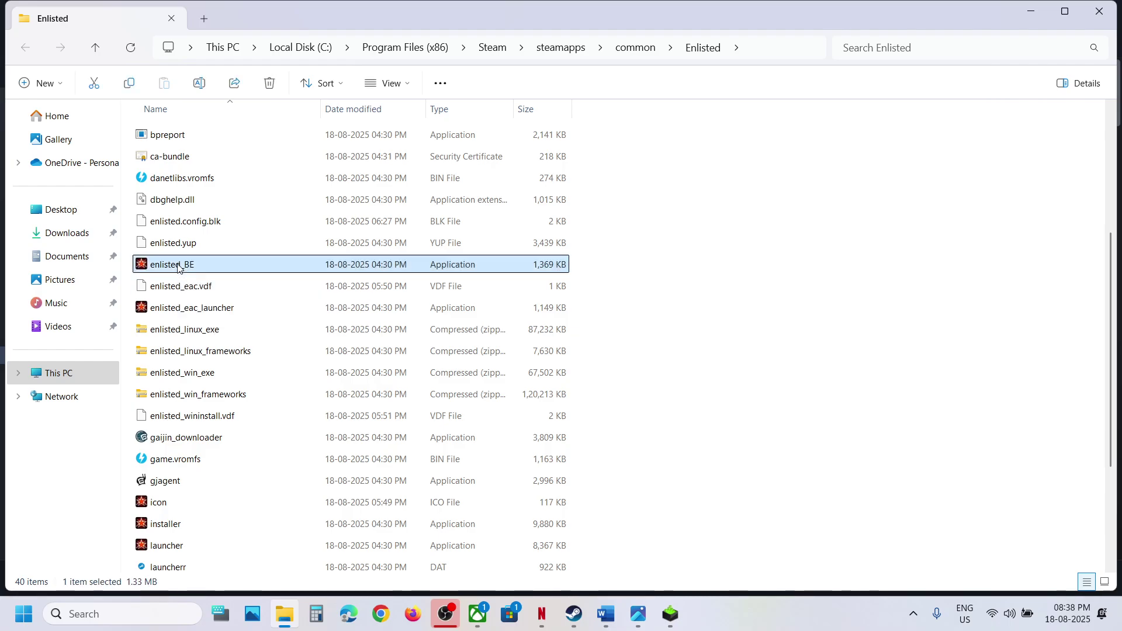
{"action": "scroll", "coordinate": [178, 267], "scroll_direction": "down", "scroll_amount": 2}
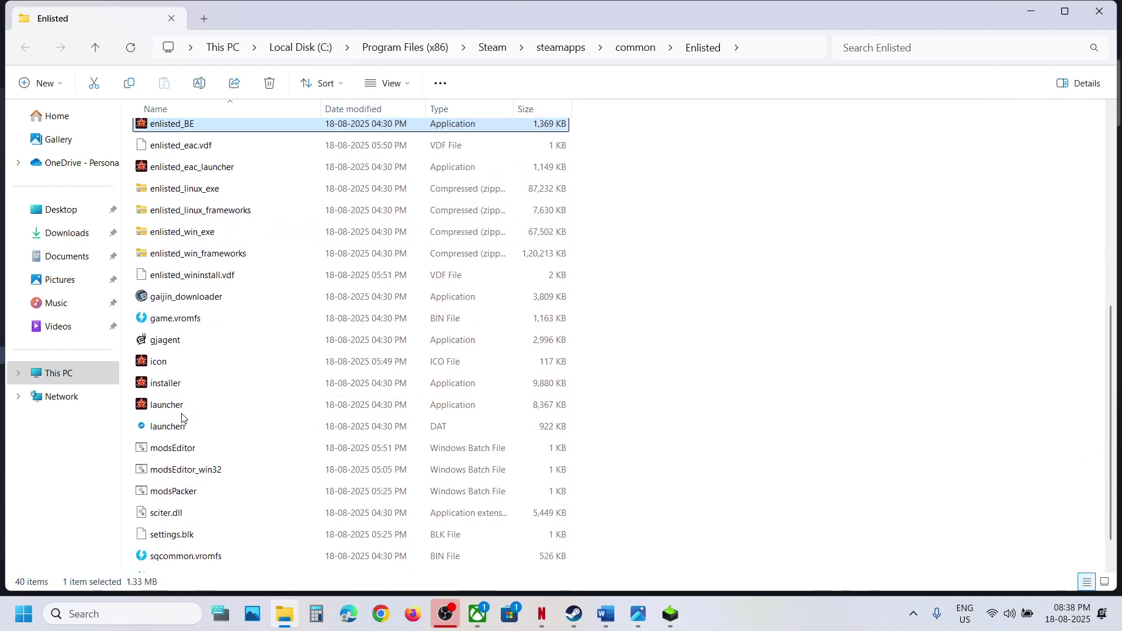
{"action": "left_click", "coordinate": [178, 411]}
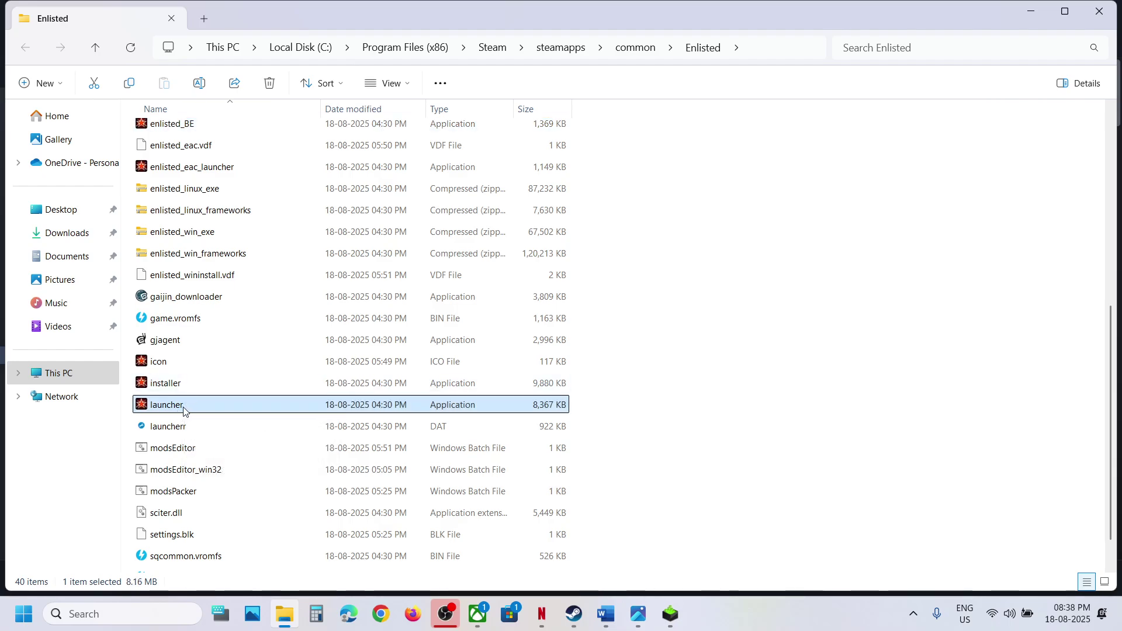
{"action": "scroll", "coordinate": [287, 388], "scroll_direction": "up", "scroll_amount": 2}
{"action": "scroll", "coordinate": [286, 387], "scroll_direction": "up", "scroll_amount": 2}
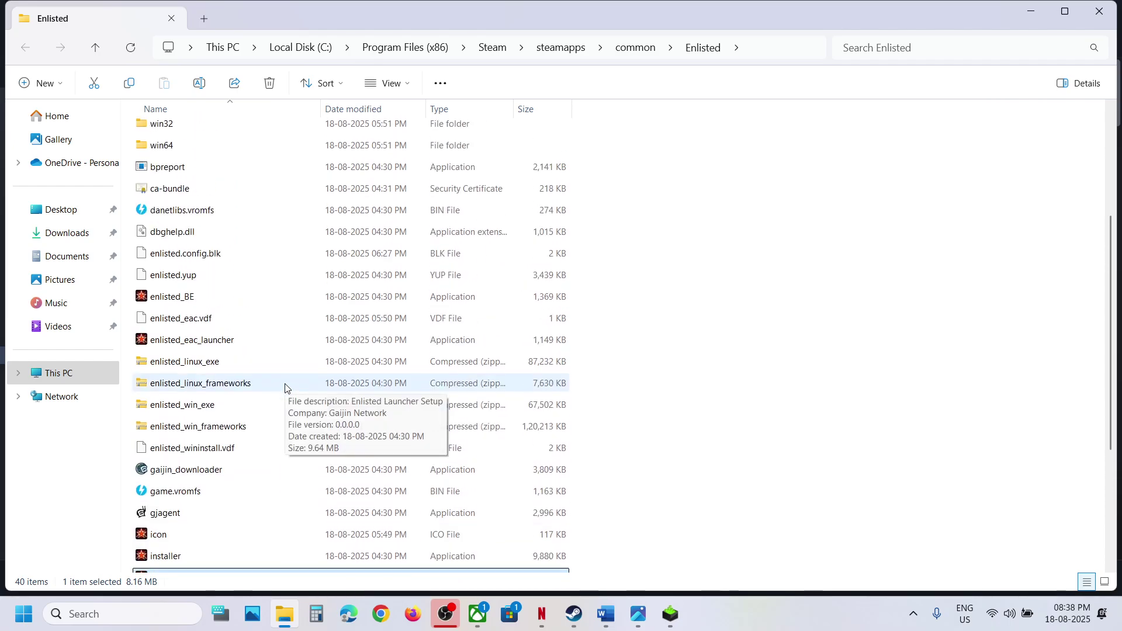
{"action": "scroll", "coordinate": [195, 298], "scroll_direction": "up", "scroll_amount": 2}
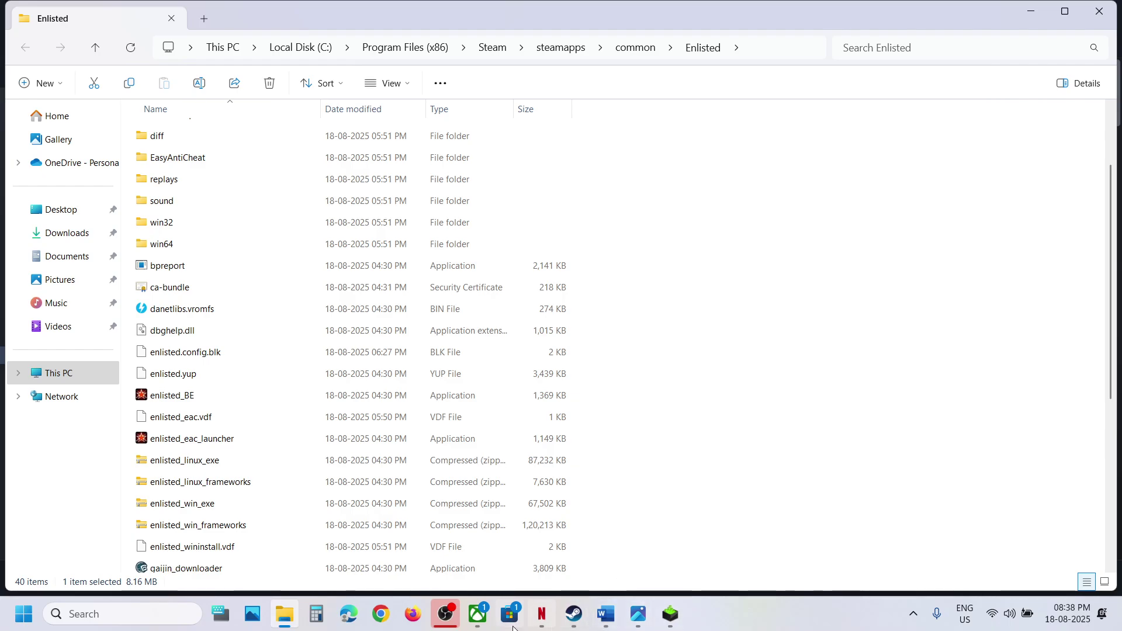
- Switch to the Xbox app, browse Enlisted's installed files from its management options, and open the game's Content folder
{"action": "left_click", "coordinate": [477, 613]}
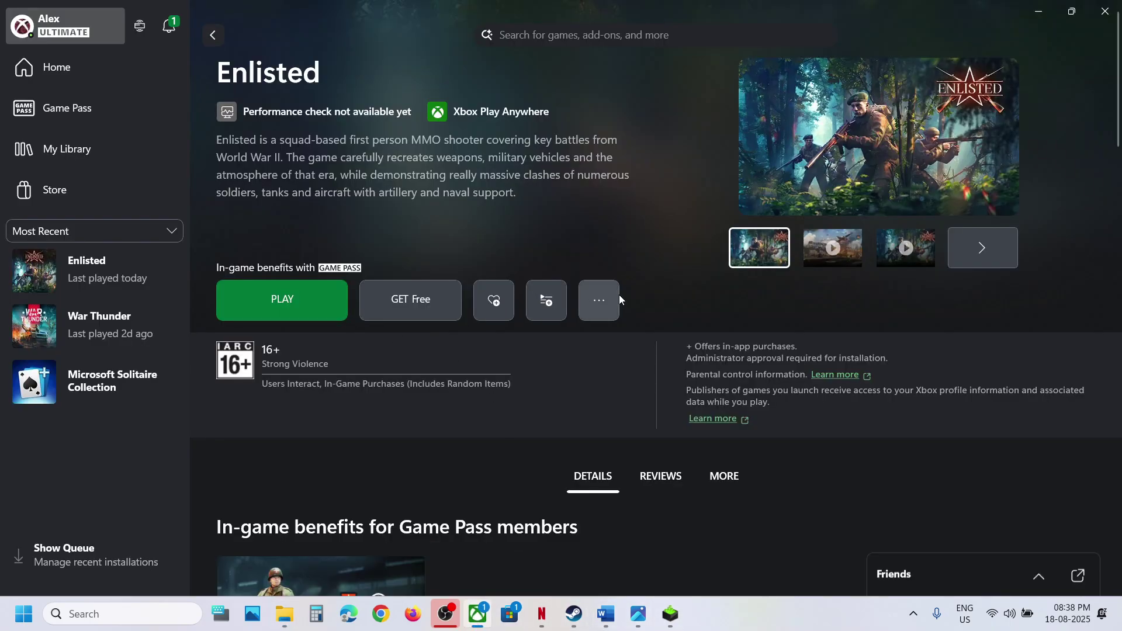
{"action": "left_click", "coordinate": [600, 298]}
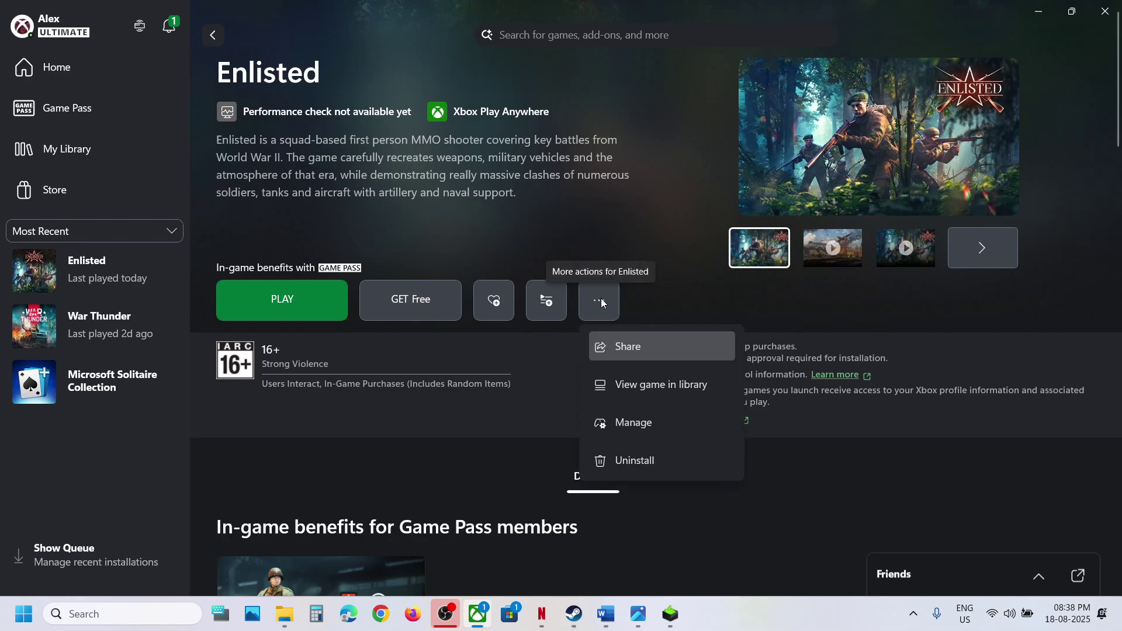
{"action": "left_click", "coordinate": [635, 424]}
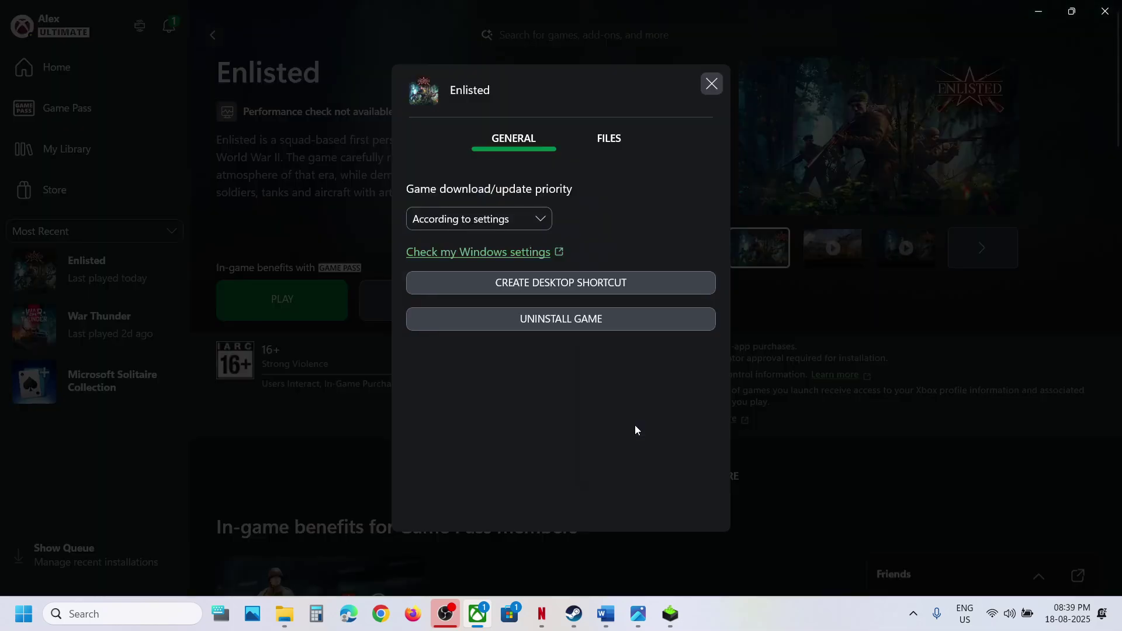
{"action": "left_click", "coordinate": [608, 138]}
{"action": "left_click", "coordinate": [638, 250]}
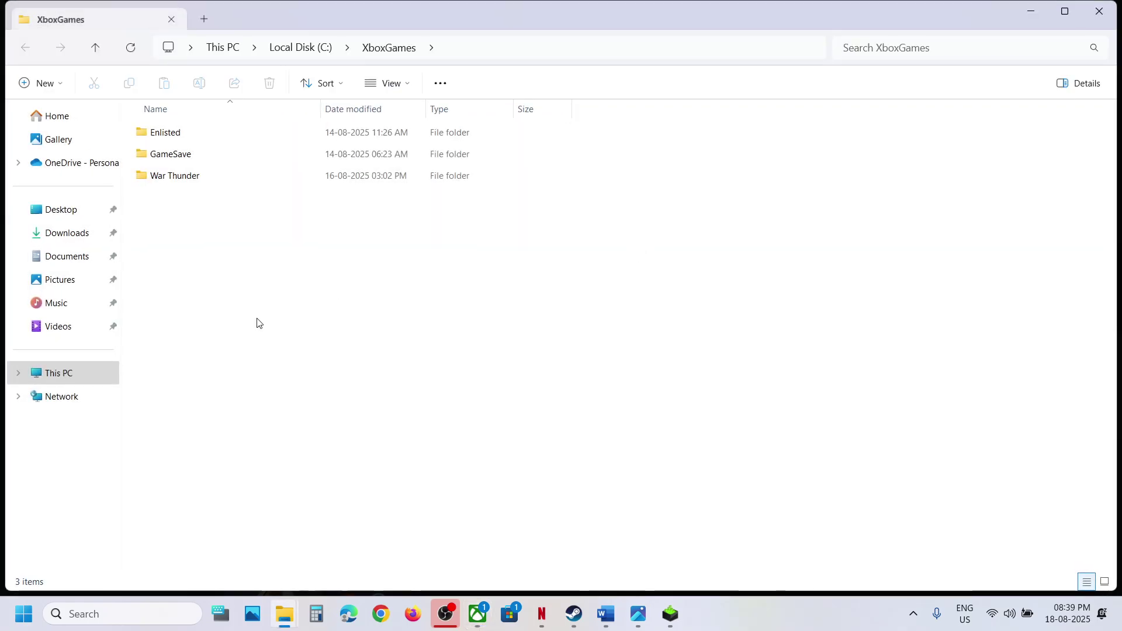
{"action": "double_click", "coordinate": [174, 139]}
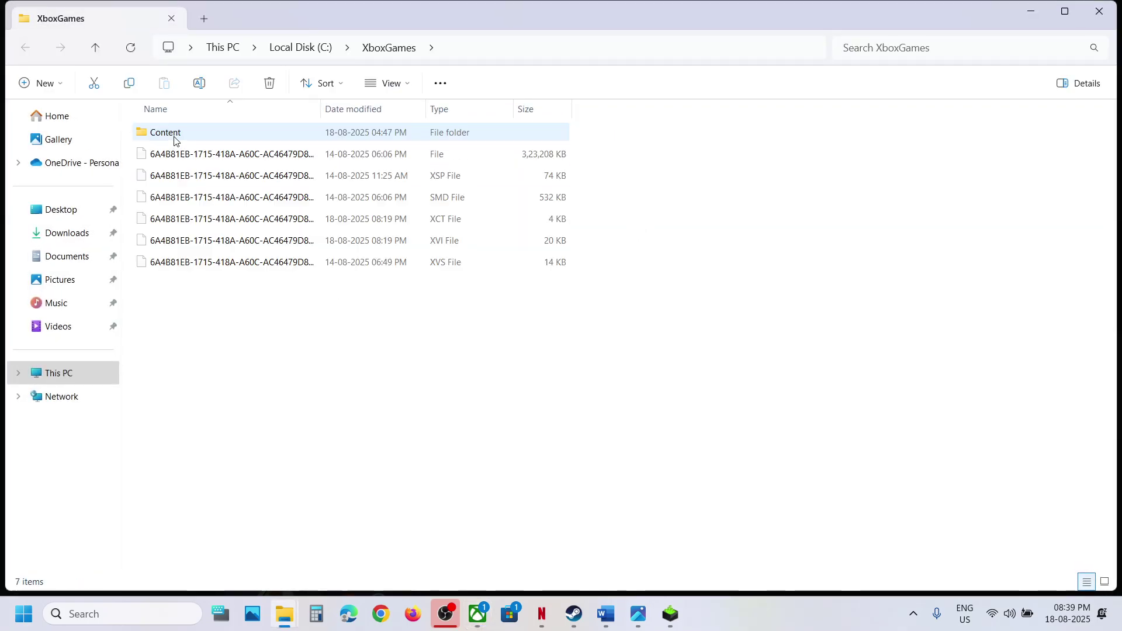
{"action": "double_click", "coordinate": [175, 139]}
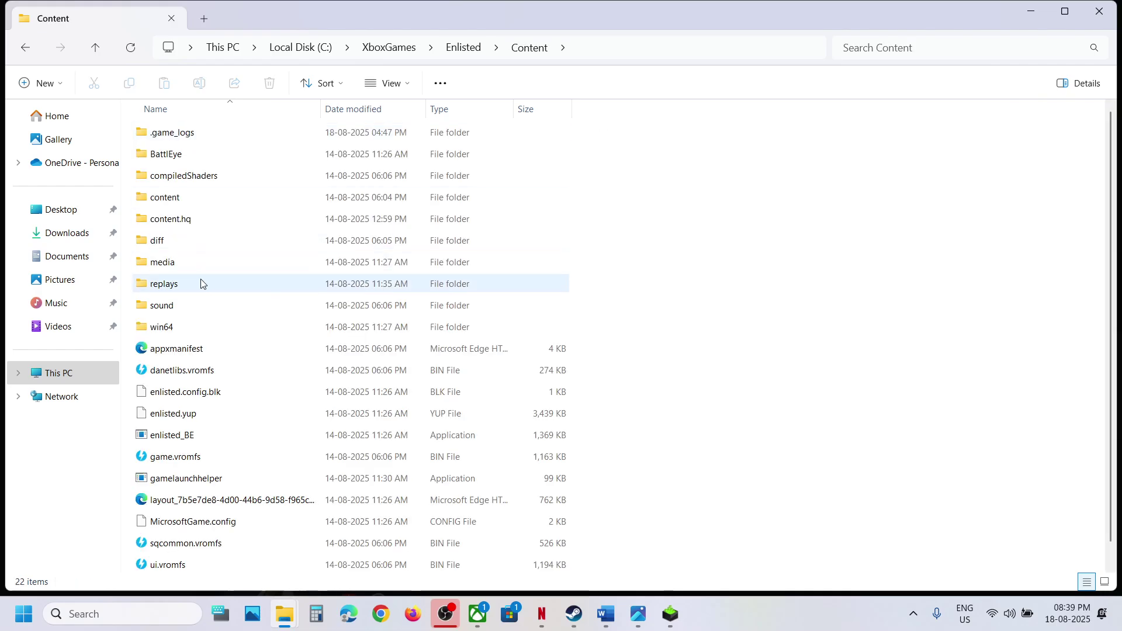
- Launch Enlisted with the enlisted_BE application in the Content folder and close the game window
{"action": "scroll", "coordinate": [215, 390], "scroll_direction": "down", "scroll_amount": 1}
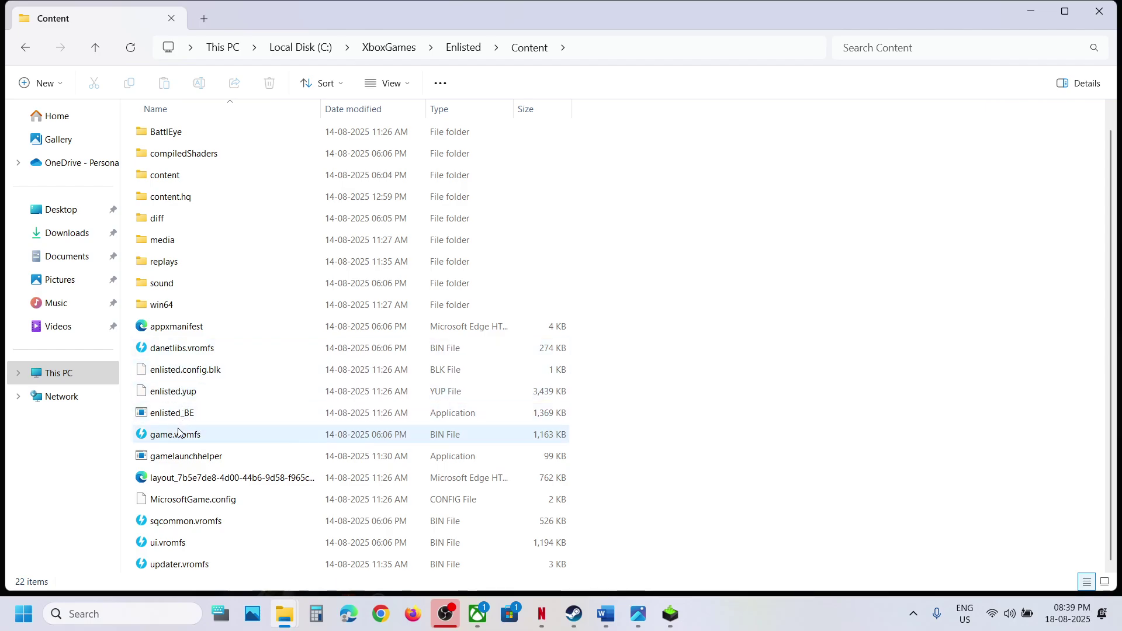
{"action": "left_click", "coordinate": [187, 463]}
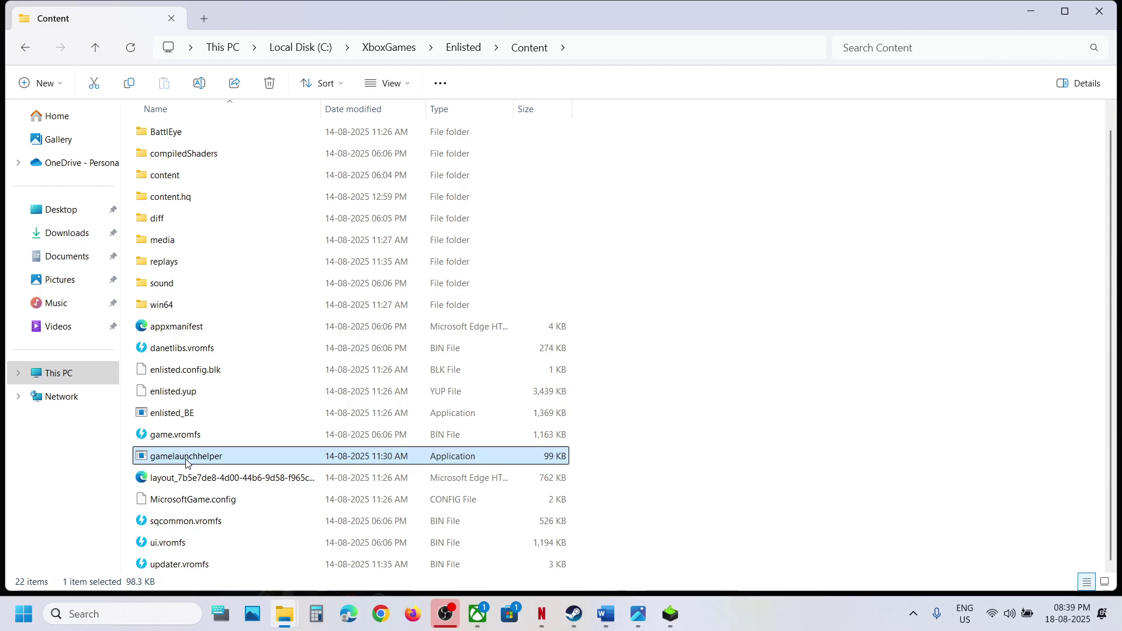
{"action": "left_click", "coordinate": [168, 414]}
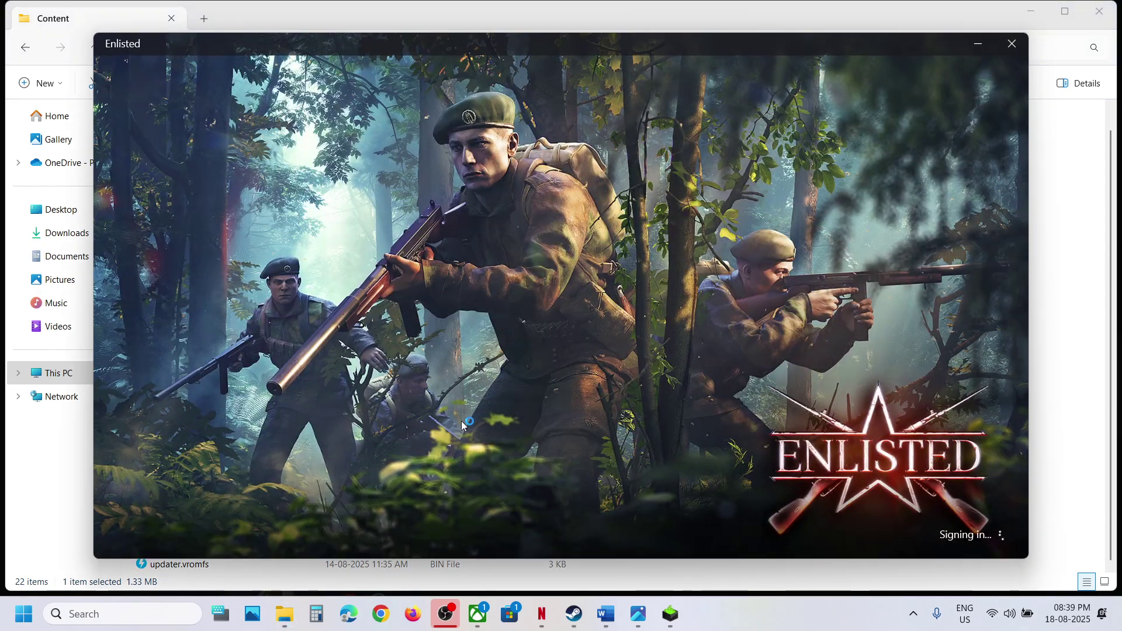
{"action": "left_click", "coordinate": [1012, 49]}
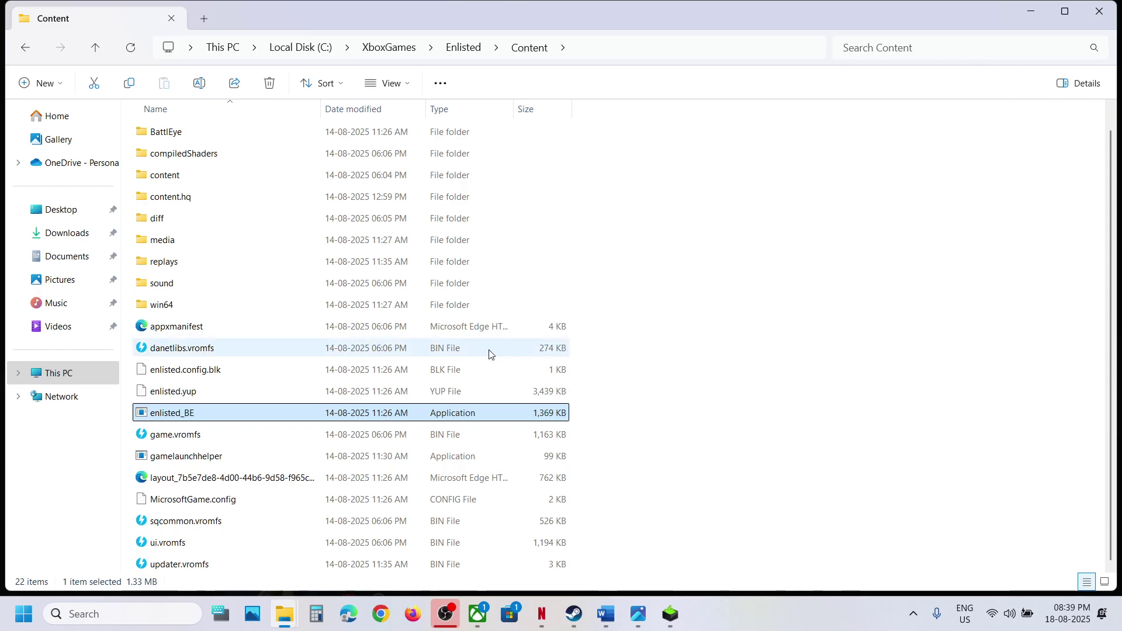
- Run gamelaunchhelper as administrator from the Content folder and close the Enlisted window
{"action": "left_click", "coordinate": [185, 463]}
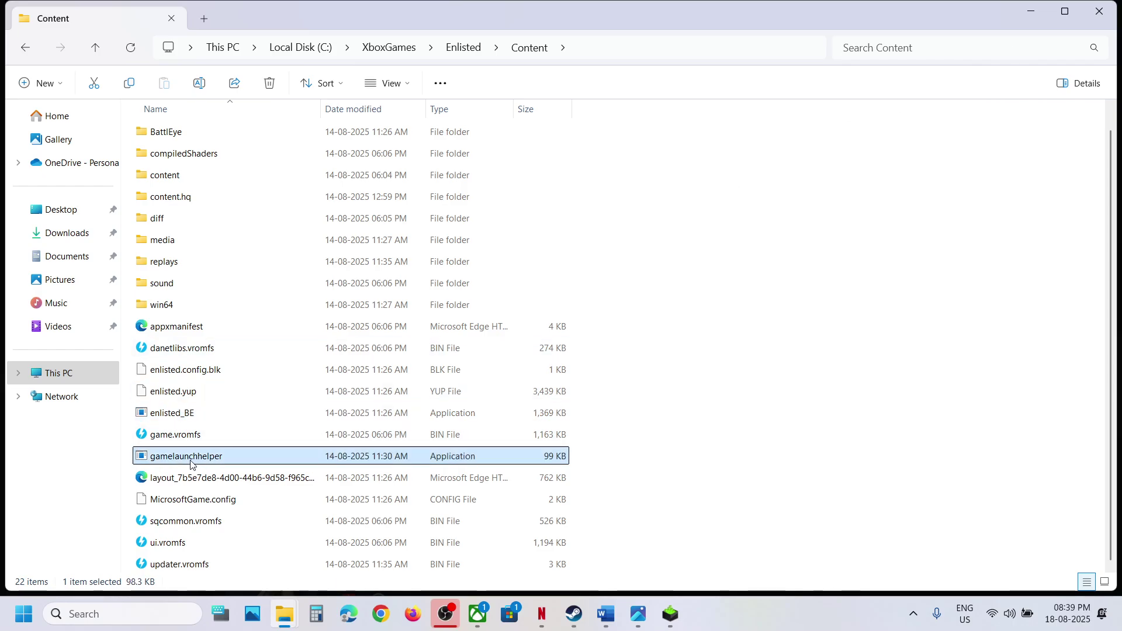
{"action": "right_click", "coordinate": [190, 462]}
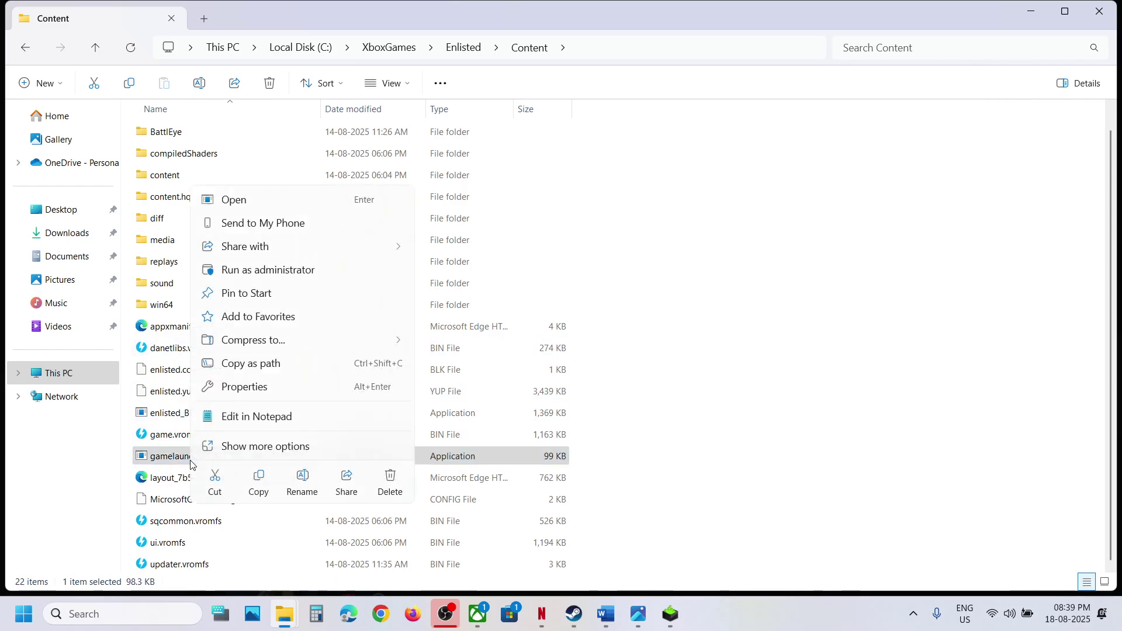
{"action": "left_click", "coordinate": [283, 275]}
{"action": "left_click", "coordinate": [488, 466]}
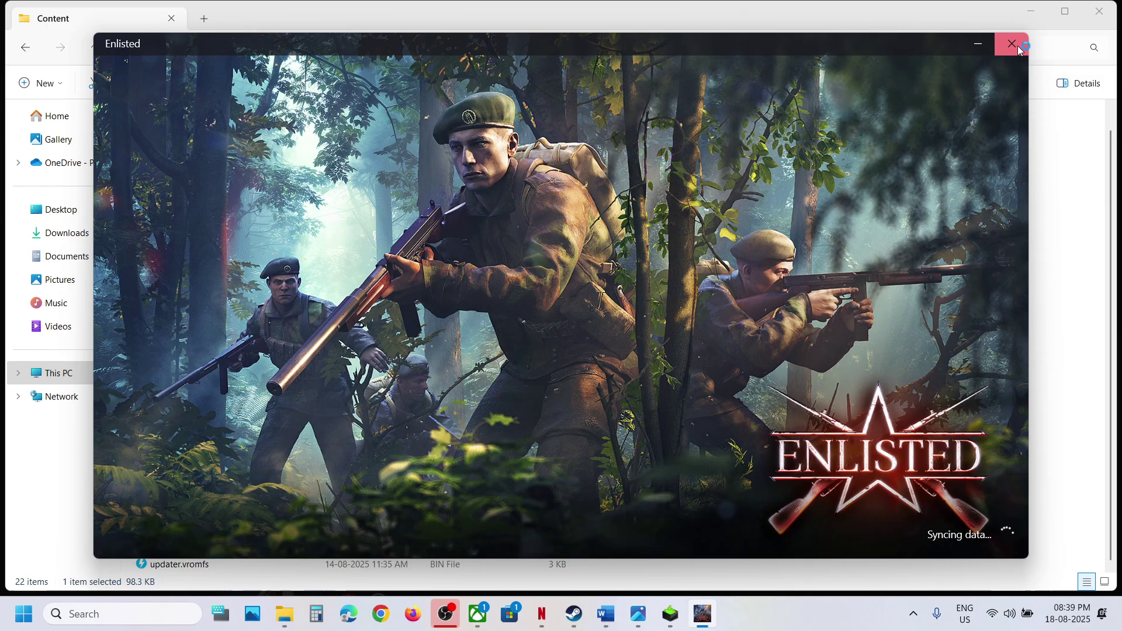
{"action": "left_click", "coordinate": [1011, 43]}
- Show the available actions for enlisted_BE in the Xbox Content folder without running it
{"action": "left_click", "coordinate": [183, 418]}
{"action": "right_click", "coordinate": [183, 418]}
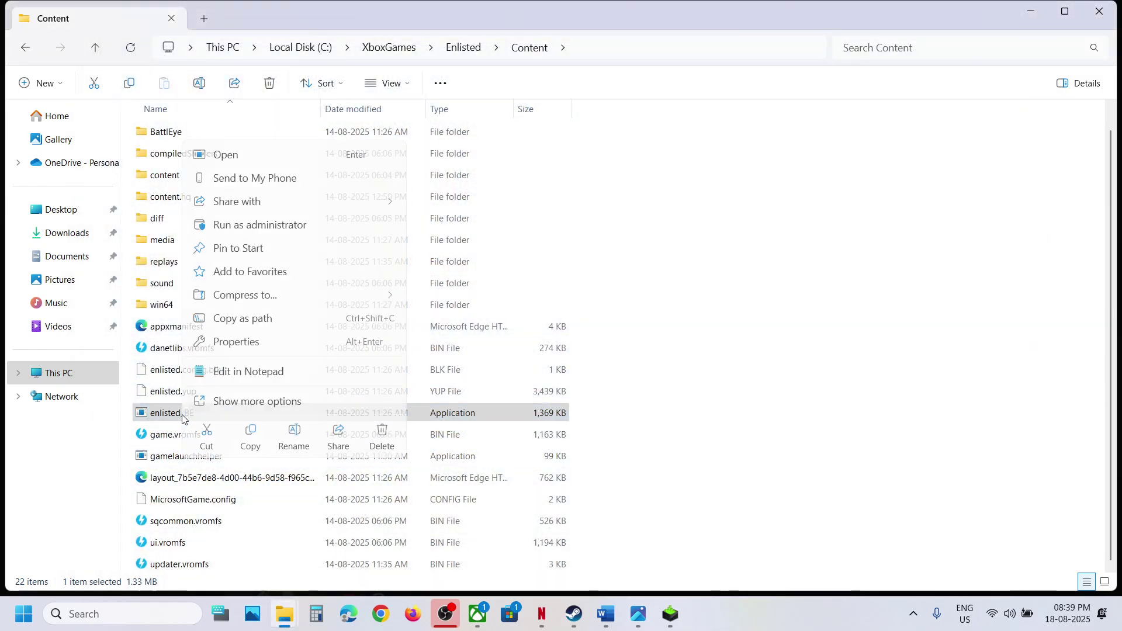
{"action": "left_click", "coordinate": [634, 320]}
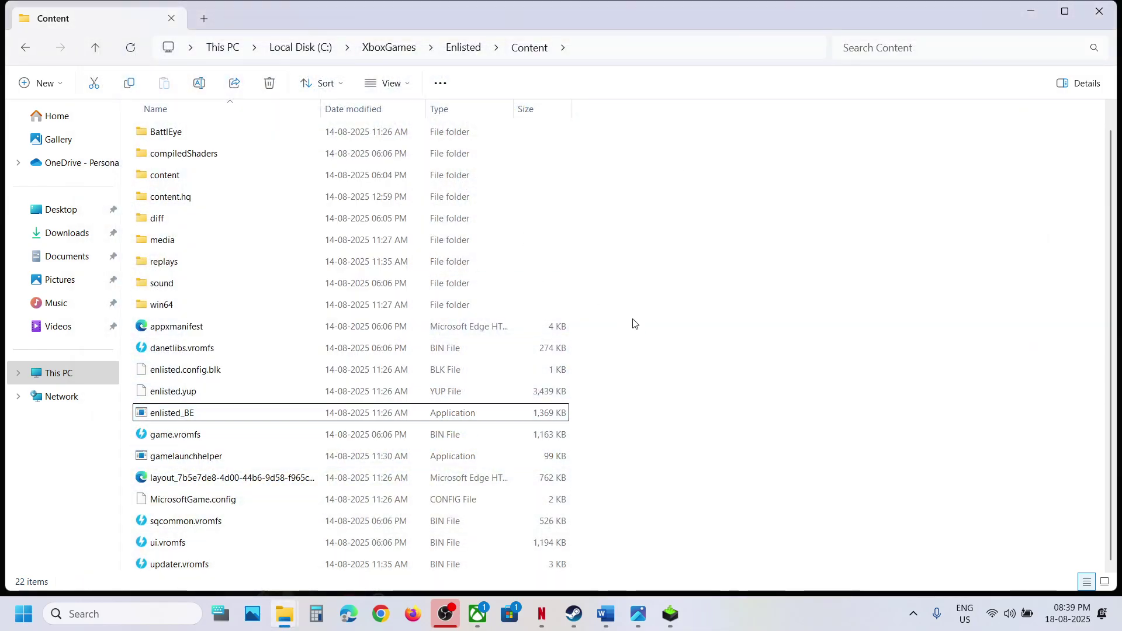
- Return to Enlisted's Steam installation folder and show the Run as administrator option for enlisted_BE and launcher
{"action": "mouse_move", "coordinate": [283, 617]}
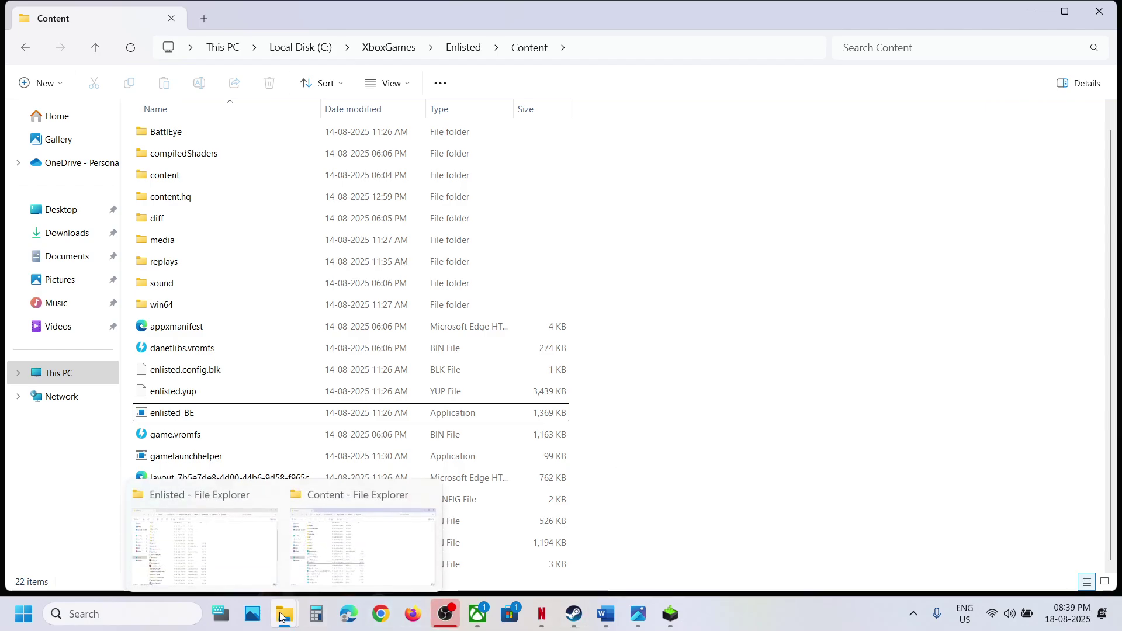
{"action": "left_click", "coordinate": [213, 555]}
{"action": "scroll", "coordinate": [239, 455], "scroll_direction": "down", "scroll_amount": 3}
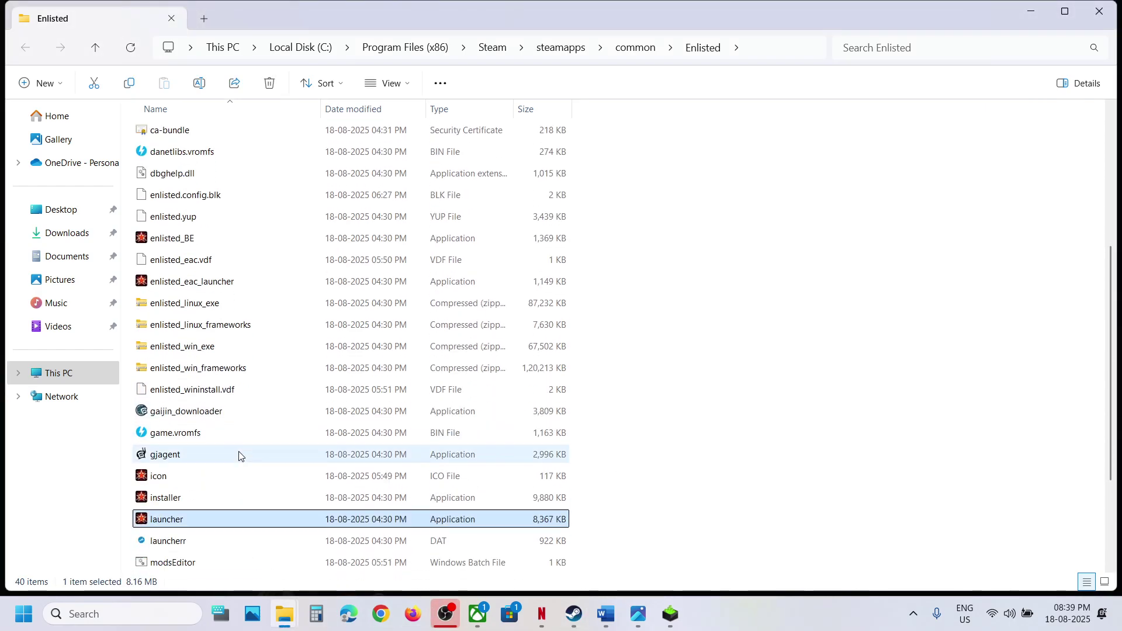
{"action": "right_click", "coordinate": [181, 240]}
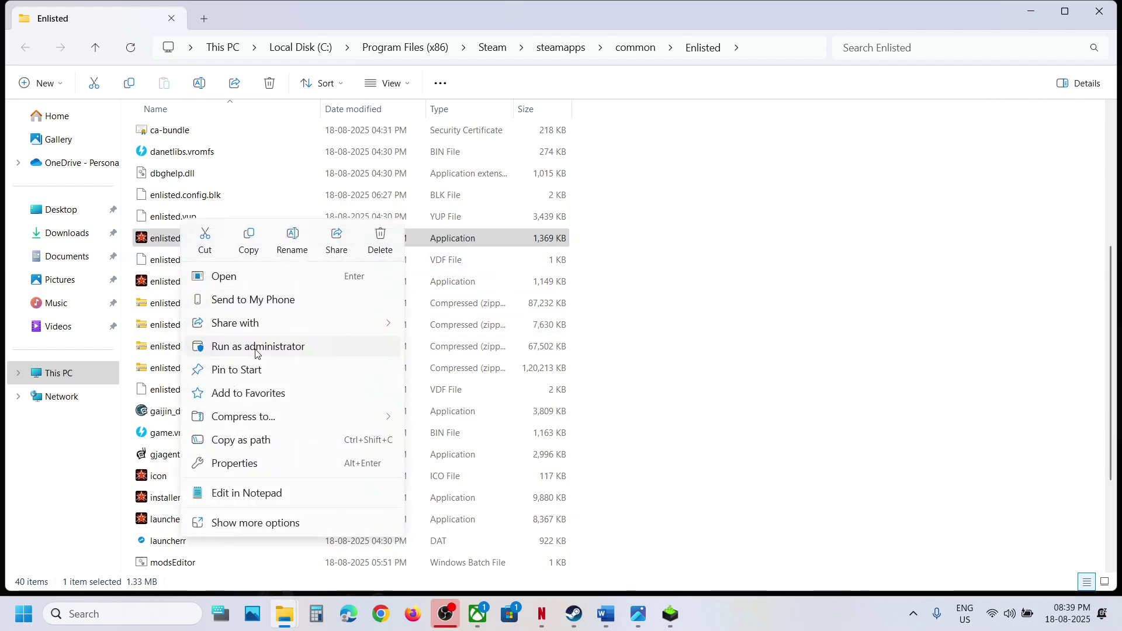
{"action": "left_click", "coordinate": [60, 518]}
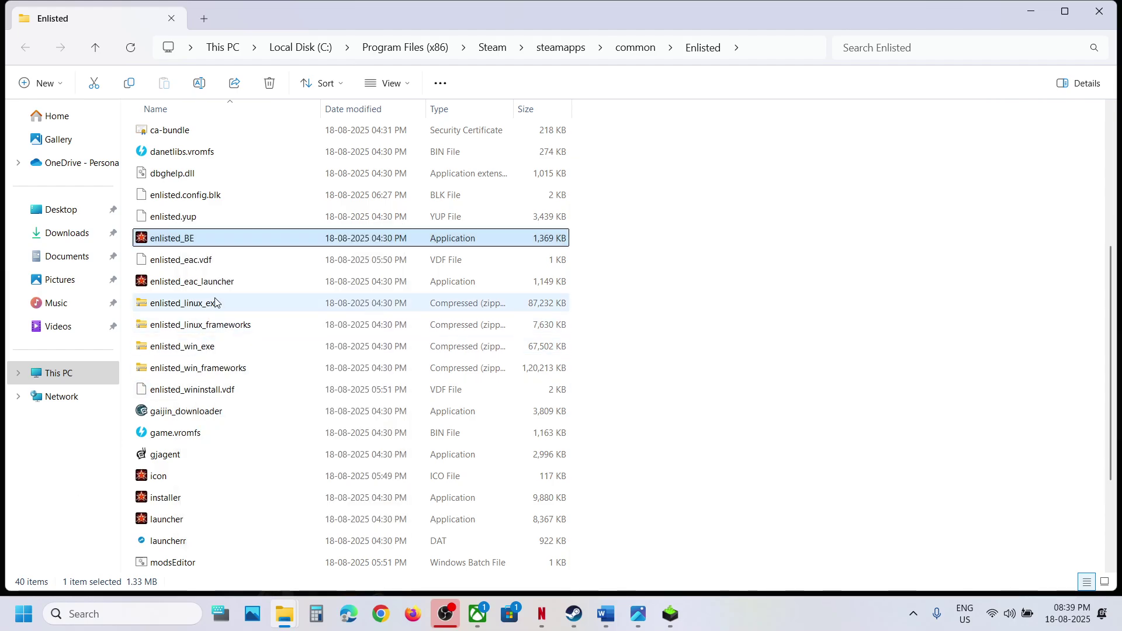
{"action": "right_click", "coordinate": [177, 526]}
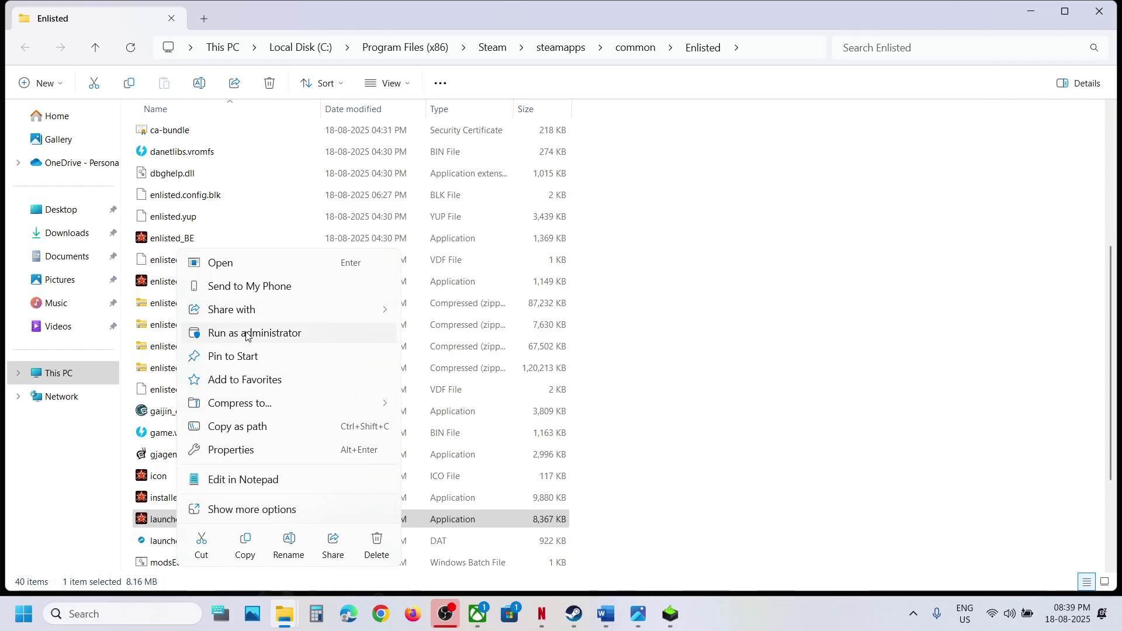
{"action": "left_click", "coordinate": [391, 333]}
- Switch to the Word document and highlight "Rename/Delete the config folder" in Step 2
{"action": "left_click", "coordinate": [605, 613]}
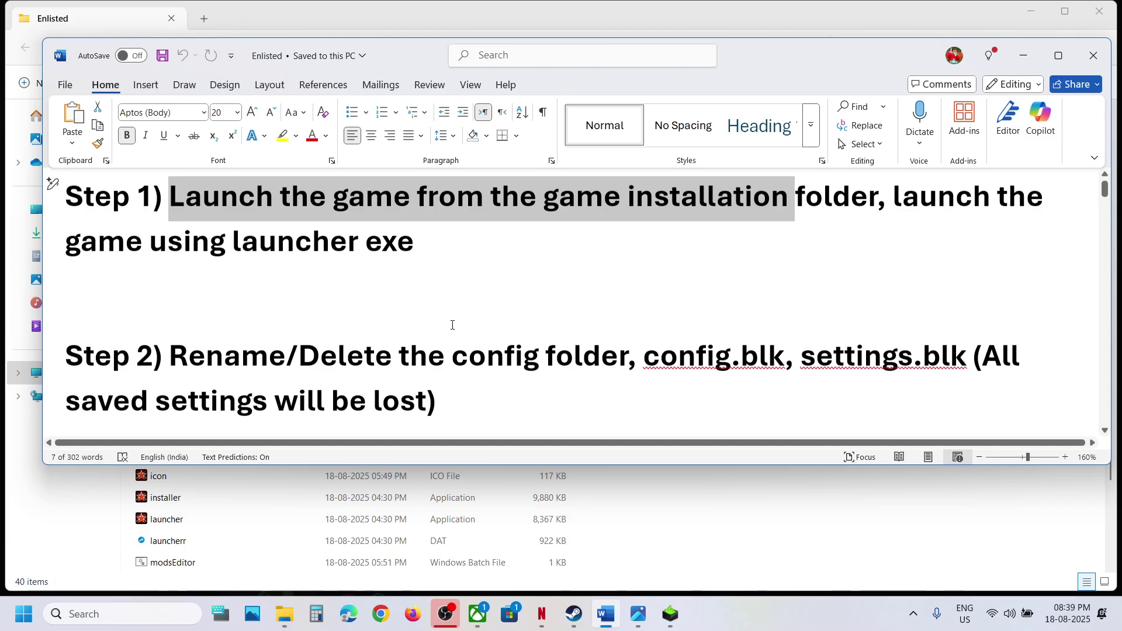
{"action": "scroll", "coordinate": [452, 325], "scroll_direction": "down", "scroll_amount": 1}
{"action": "left_click_drag", "start_coordinate": [208, 315], "coordinate": [624, 312]}
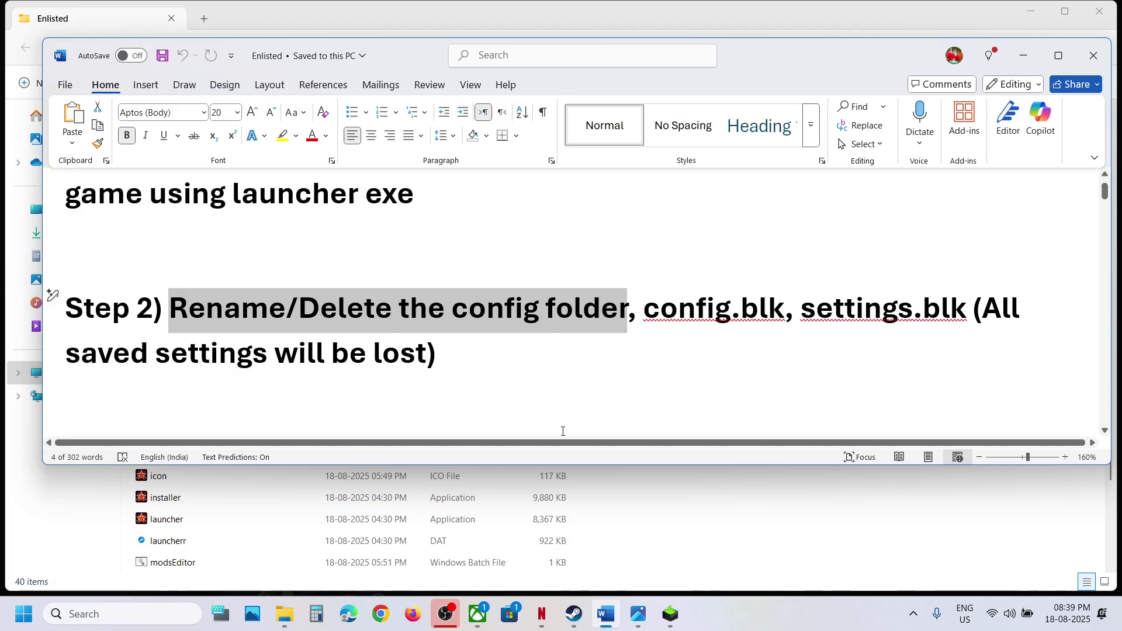
- Return to Enlisted's Steam installation folder and locate the settings.blk file among the game files
{"action": "left_click", "coordinate": [76, 514]}
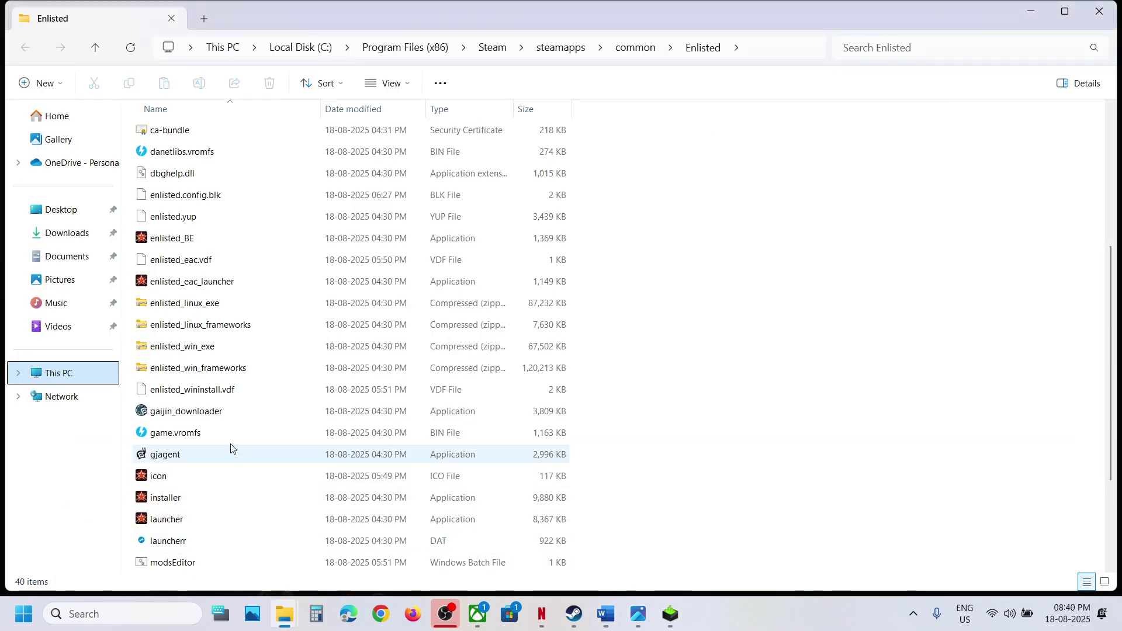
{"action": "scroll", "coordinate": [243, 444], "scroll_direction": "down", "scroll_amount": 3}
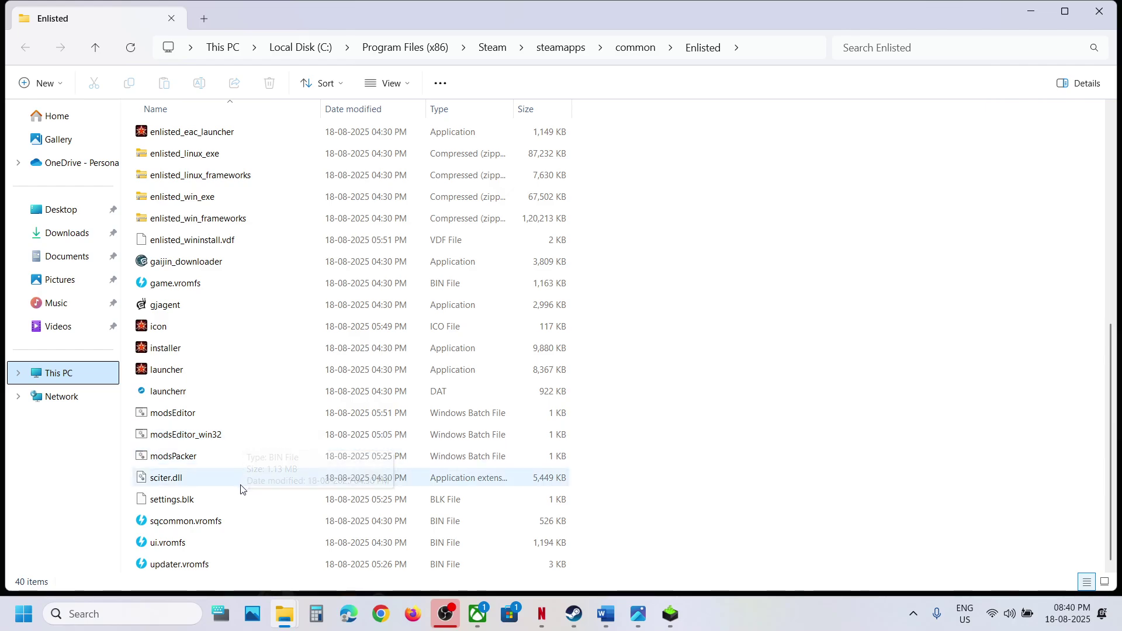
{"action": "left_click", "coordinate": [166, 504]}
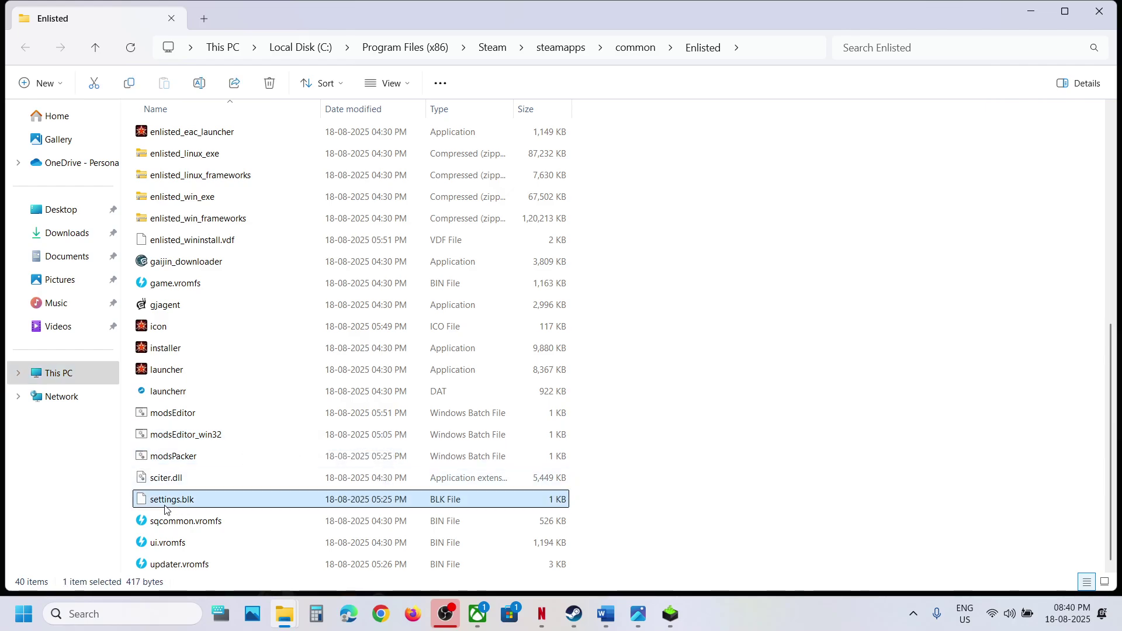
{"action": "scroll", "coordinate": [220, 434], "scroll_direction": "up", "scroll_amount": 1}
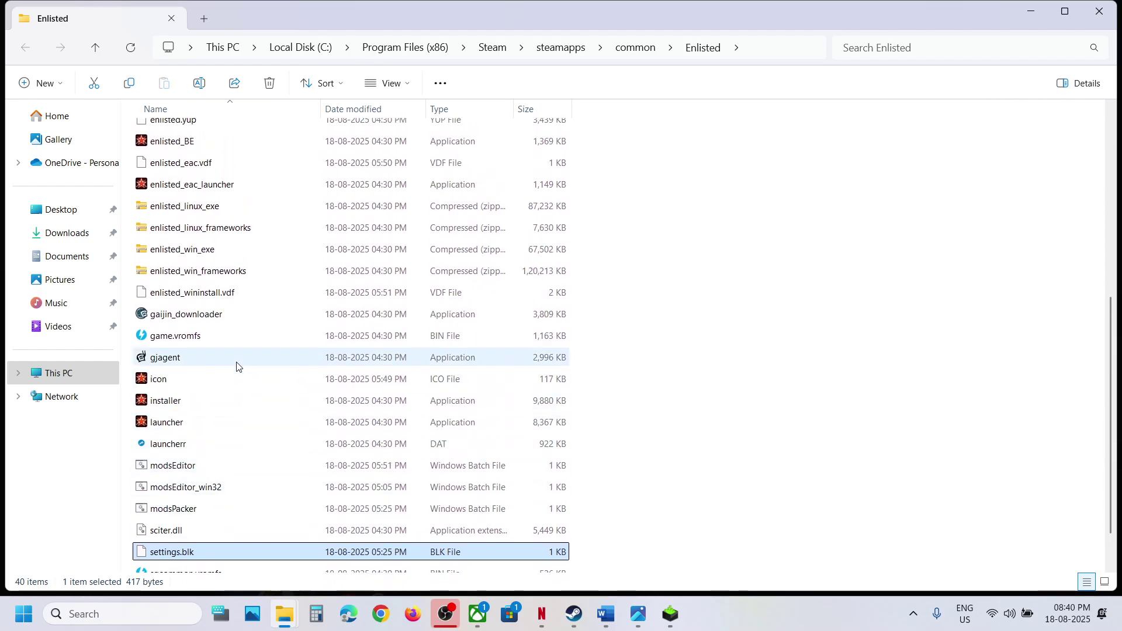
{"action": "scroll", "coordinate": [237, 364], "scroll_direction": "up", "scroll_amount": 1}
{"action": "scroll", "coordinate": [237, 358], "scroll_direction": "up", "scroll_amount": 2}
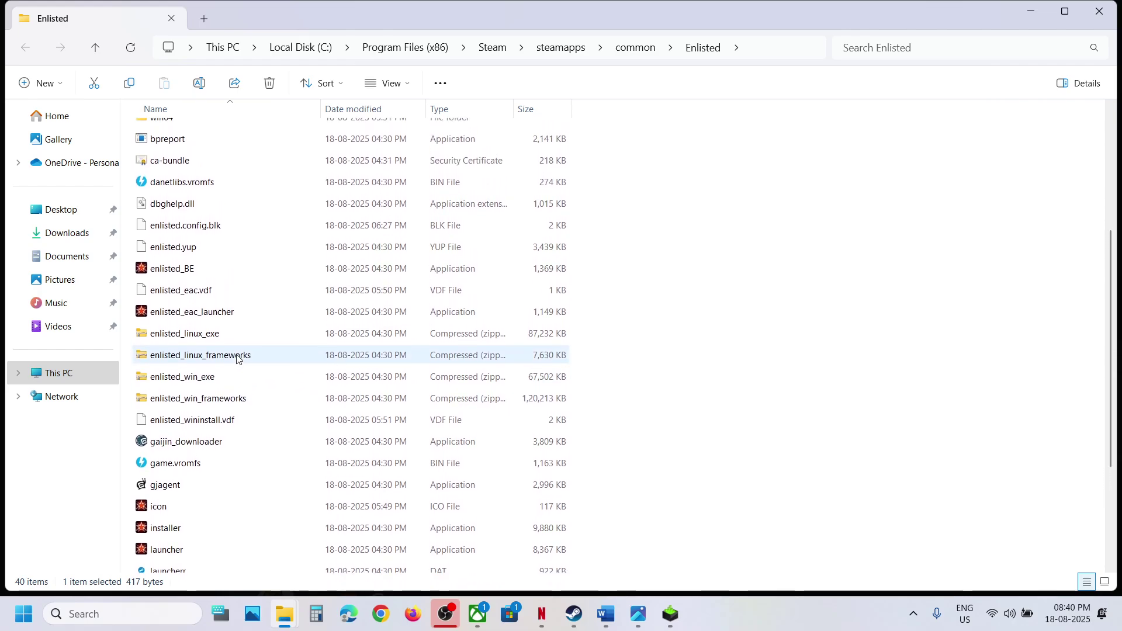
{"action": "scroll", "coordinate": [238, 359], "scroll_direction": "down", "scroll_amount": 3}
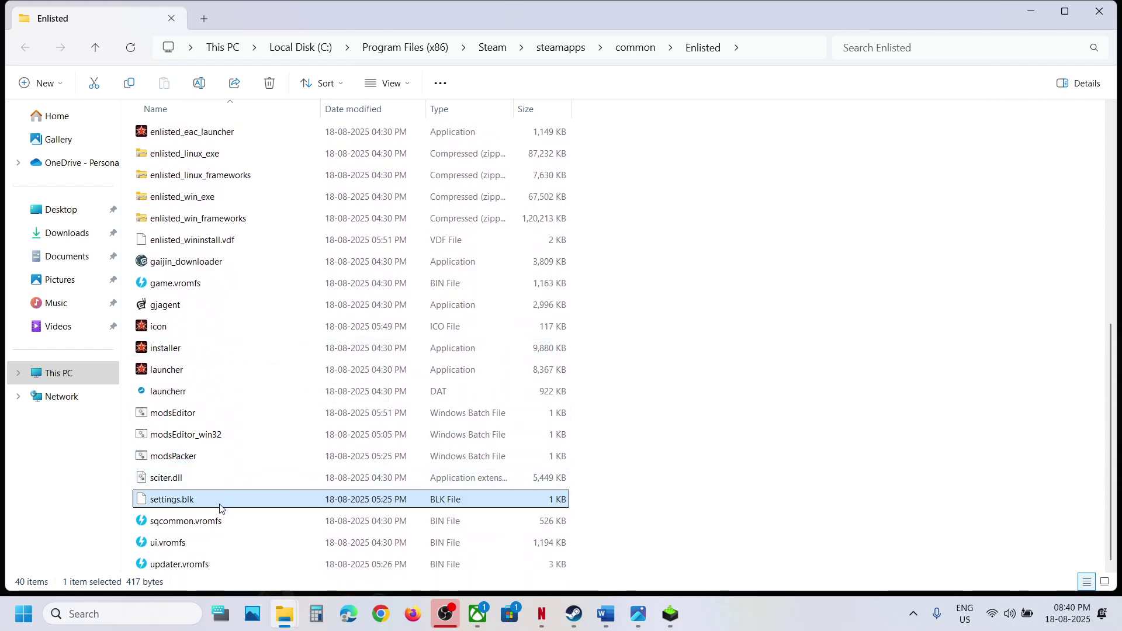
- Check Step 2 in the Word document again, and select enlisted.config.blk in the Steam installation folder
{"action": "left_click", "coordinate": [608, 620]}
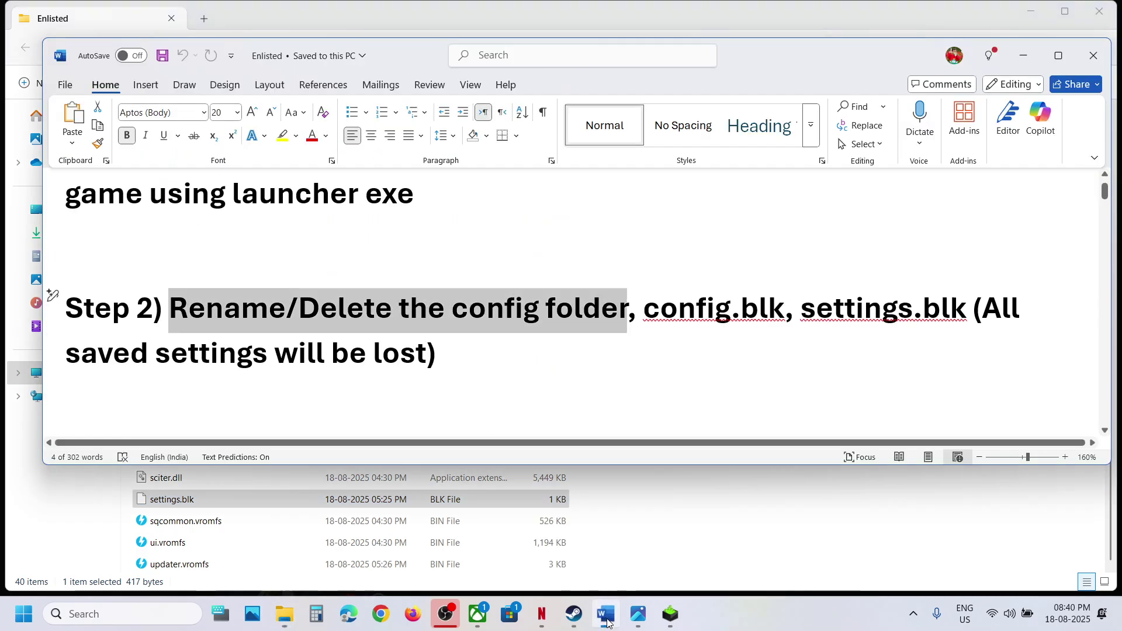
{"action": "left_click", "coordinate": [607, 620]}
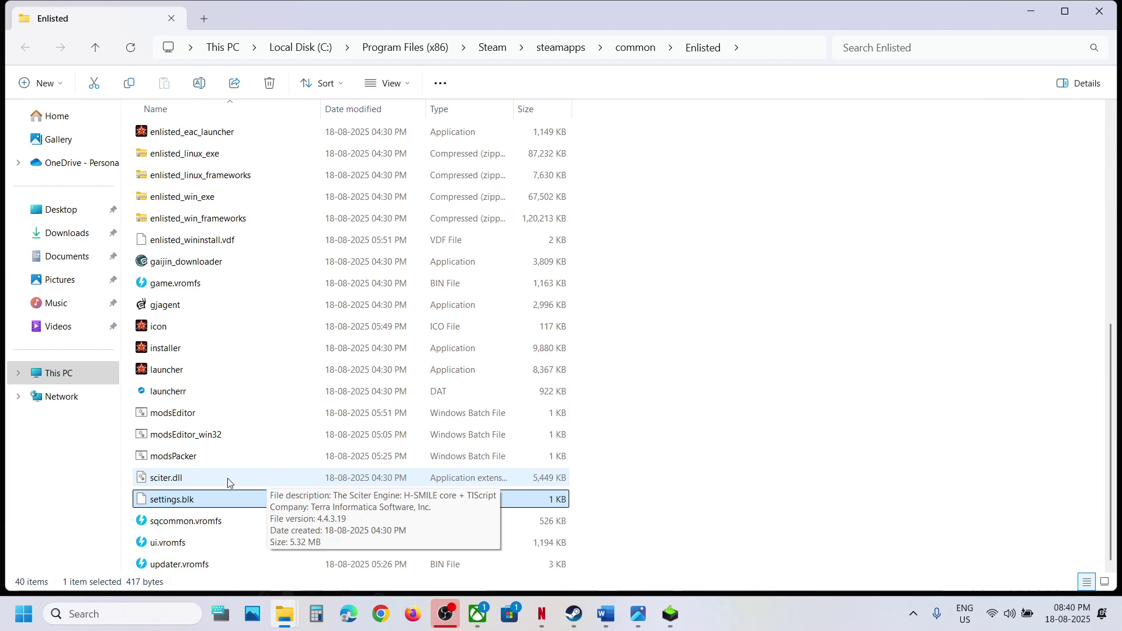
{"action": "scroll", "coordinate": [209, 367], "scroll_direction": "up", "scroll_amount": 3}
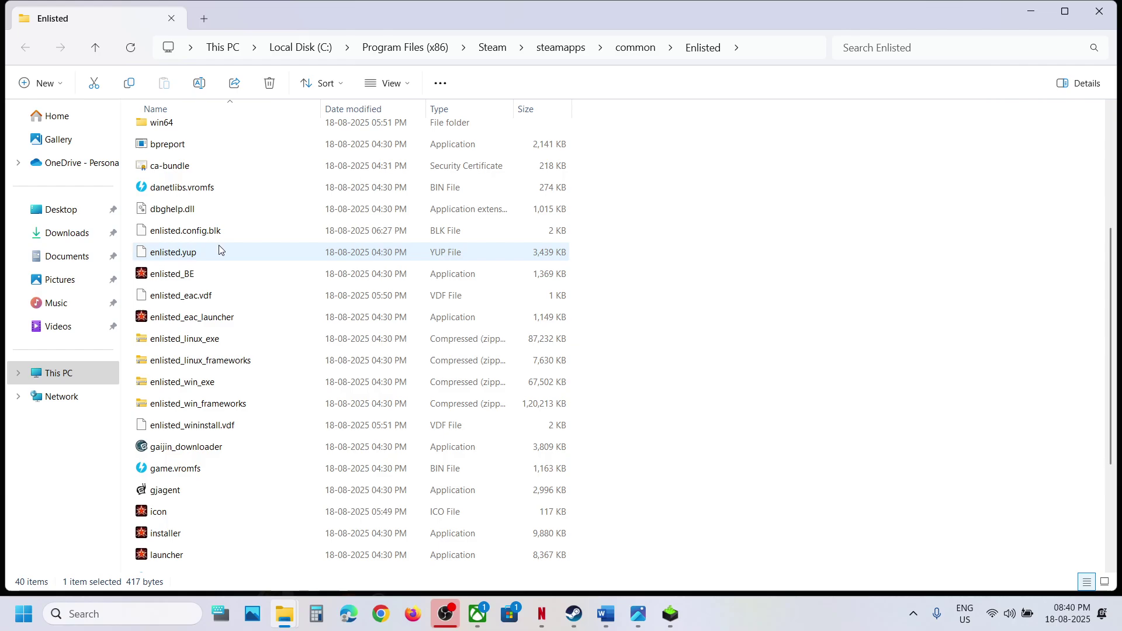
{"action": "left_click", "coordinate": [202, 232]}
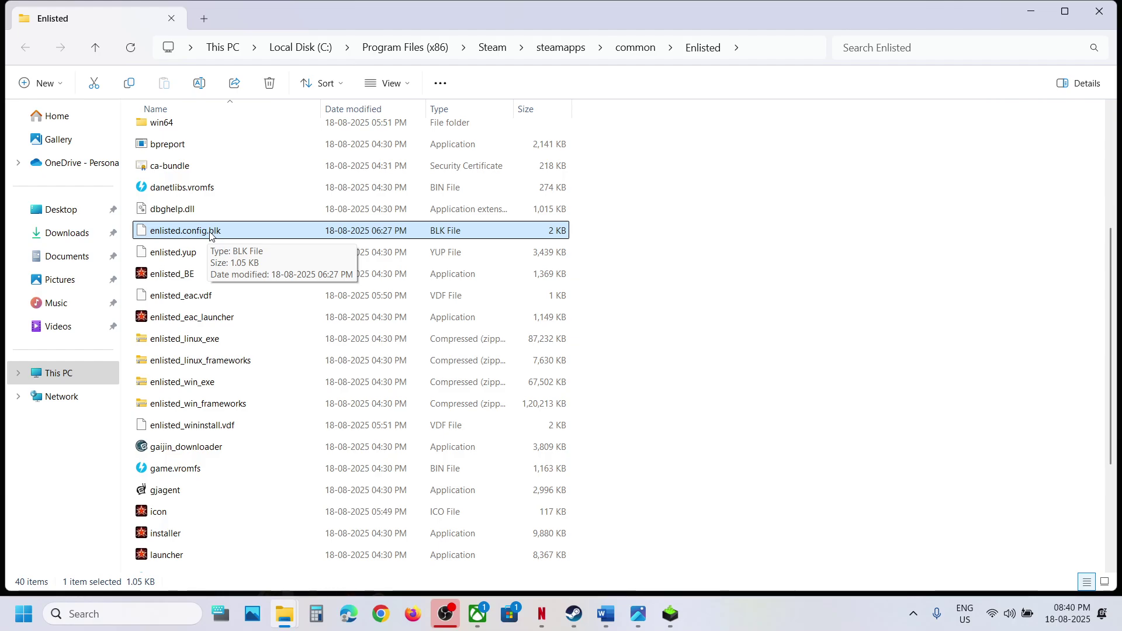
- Rename settings.blk in Enlisted's Steam folder as settings.blk.old and accept the extension change
{"action": "scroll", "coordinate": [210, 234], "scroll_direction": "down", "scroll_amount": 2}
{"action": "scroll", "coordinate": [208, 401], "scroll_direction": "down", "scroll_amount": 1}
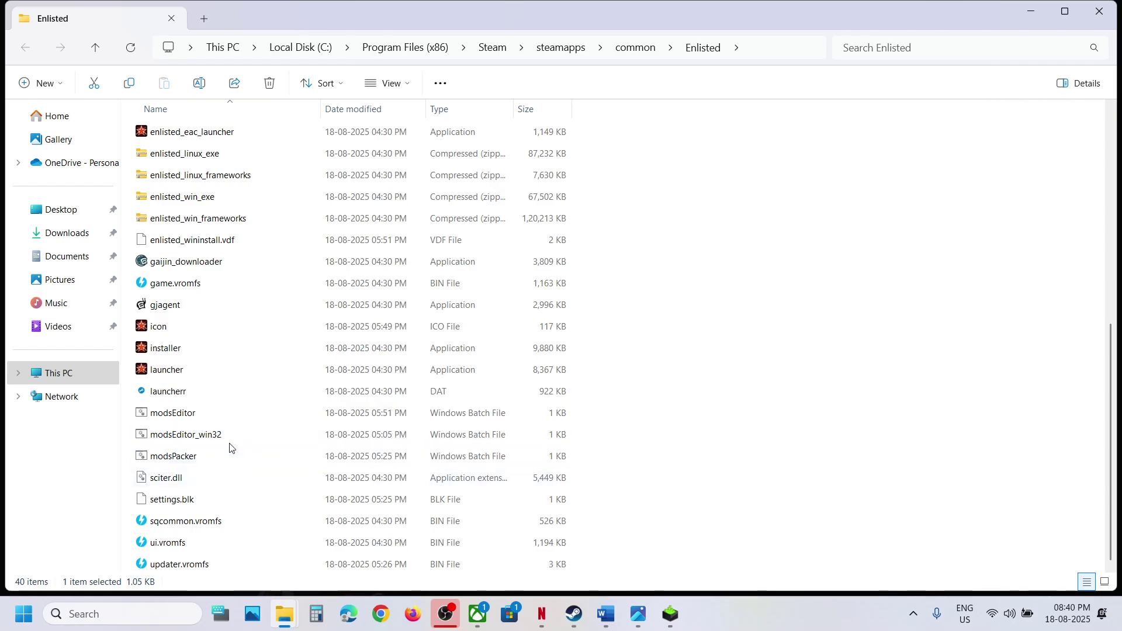
{"action": "scroll", "coordinate": [229, 448], "scroll_direction": "up", "scroll_amount": 1}
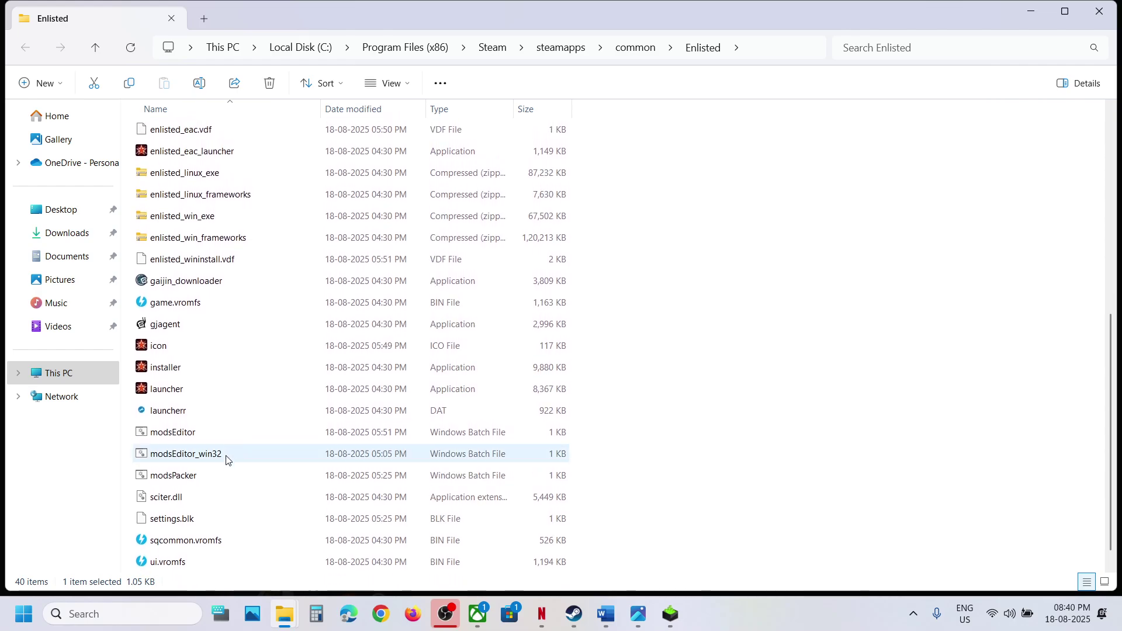
{"action": "left_click", "coordinate": [175, 521]}
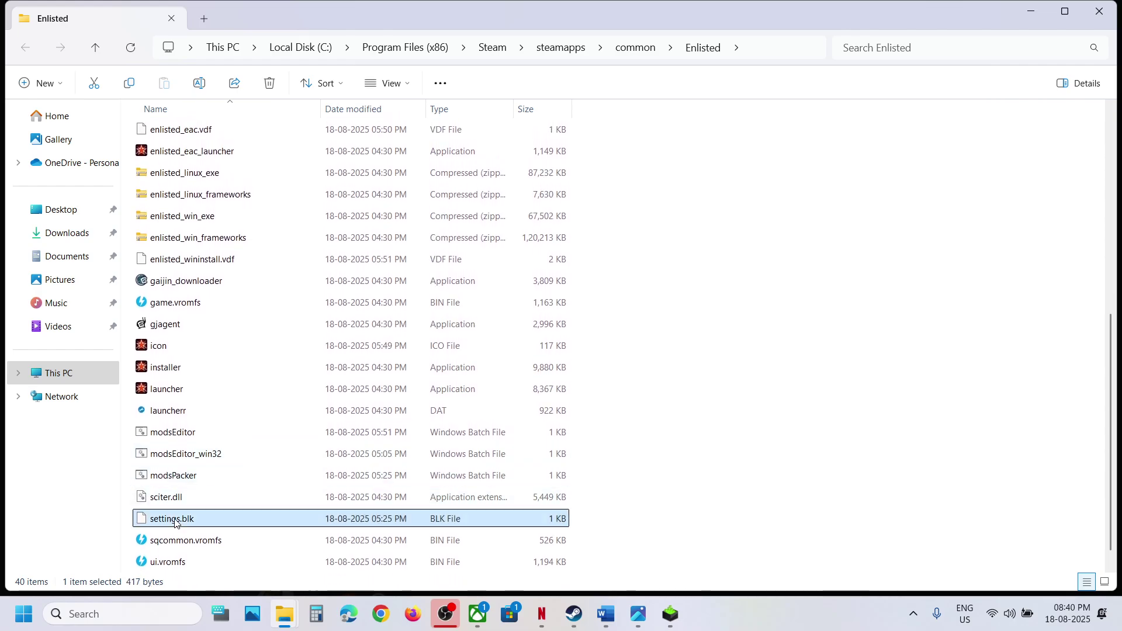
{"action": "right_click", "coordinate": [175, 520]}
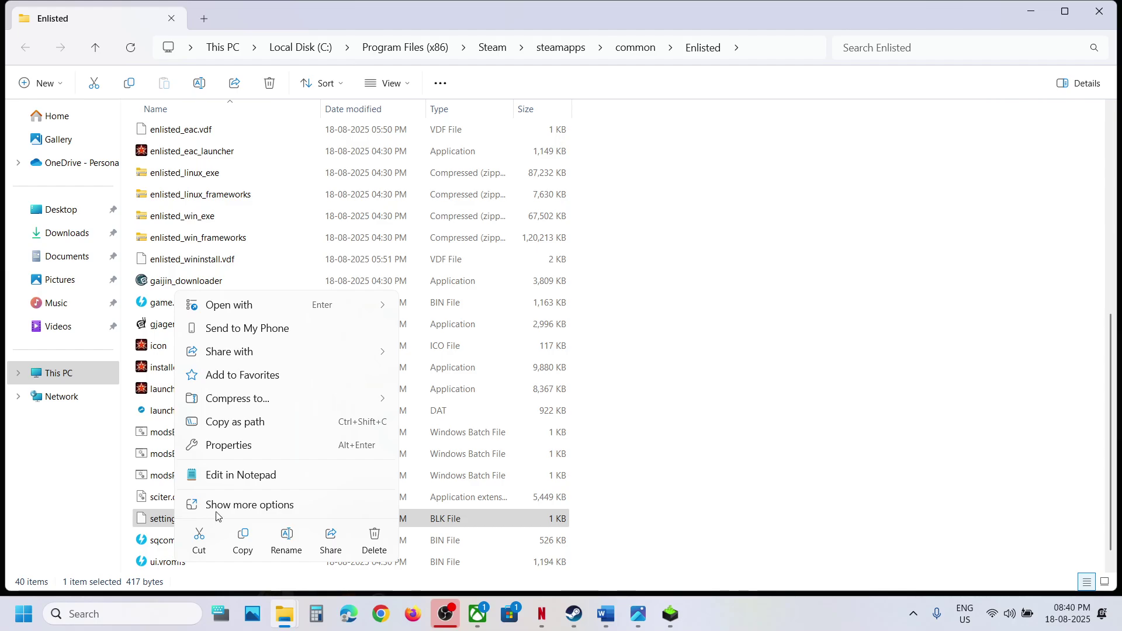
{"action": "left_click", "coordinate": [287, 535]}
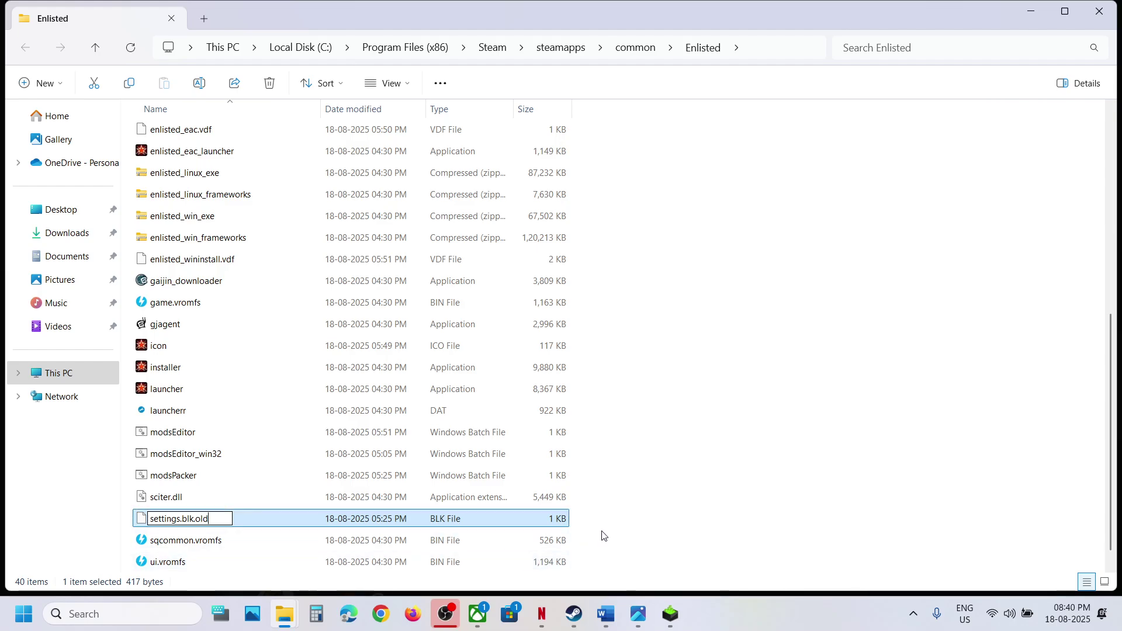
{"action": "key", "text": "Return"}
{"action": "left_click", "coordinate": [621, 315]}
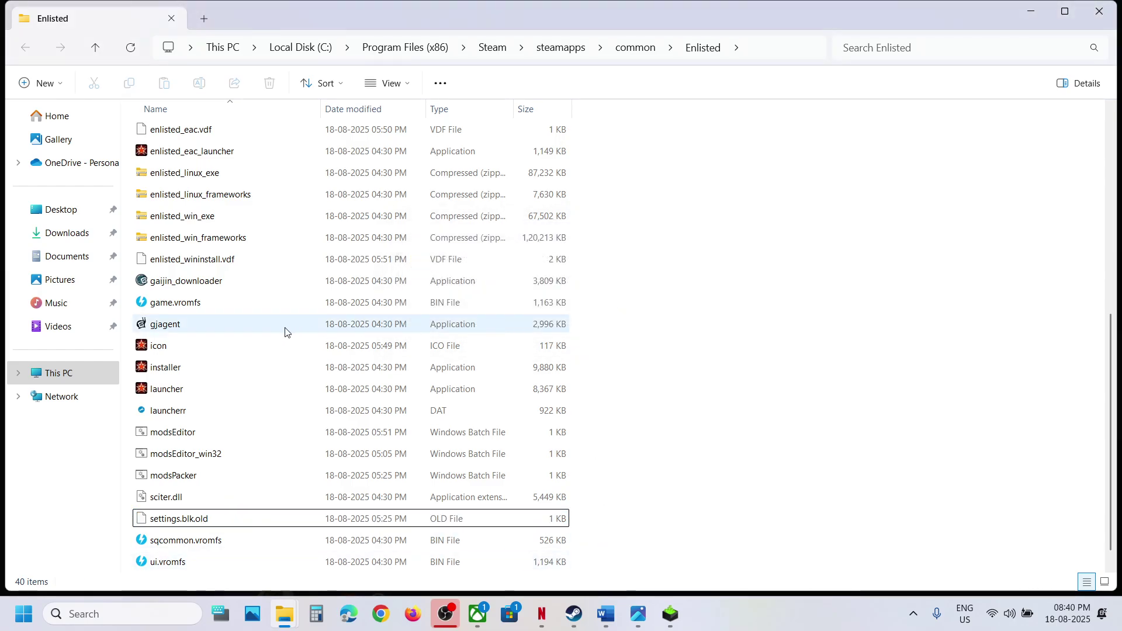
- Rename enlisted.config.blk in Enlisted's Steam folder as enlisted.config.blk.old and accept the extension change
{"action": "scroll", "coordinate": [287, 330], "scroll_direction": "up", "scroll_amount": 2}
{"action": "scroll", "coordinate": [280, 330], "scroll_direction": "up", "scroll_amount": 1}
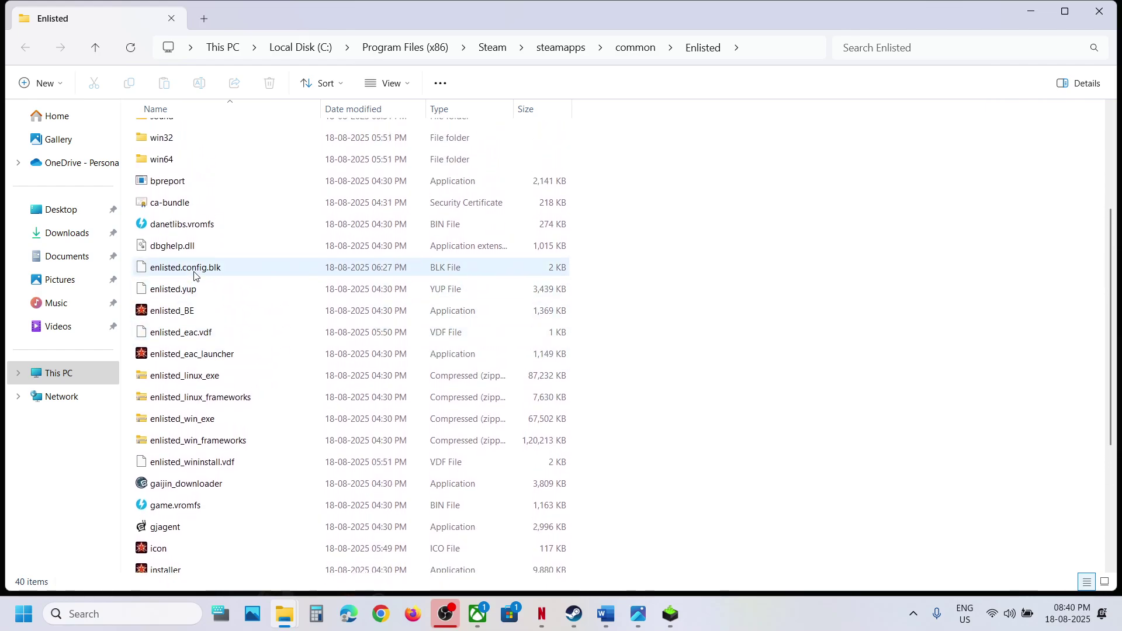
{"action": "right_click", "coordinate": [195, 273]}
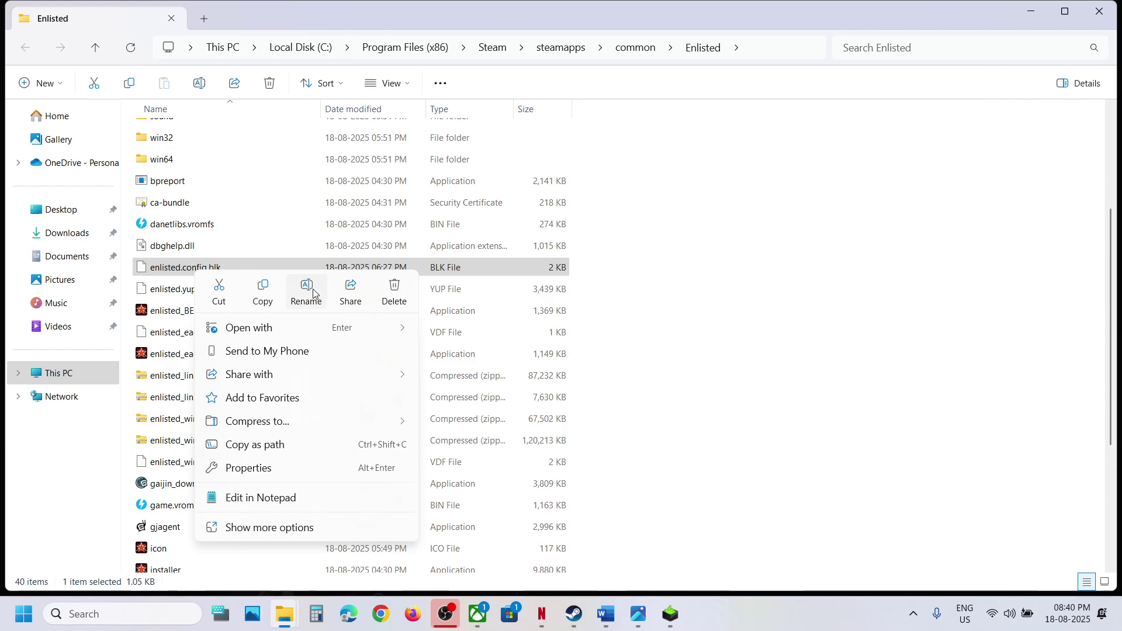
{"action": "left_click", "coordinate": [306, 291]}
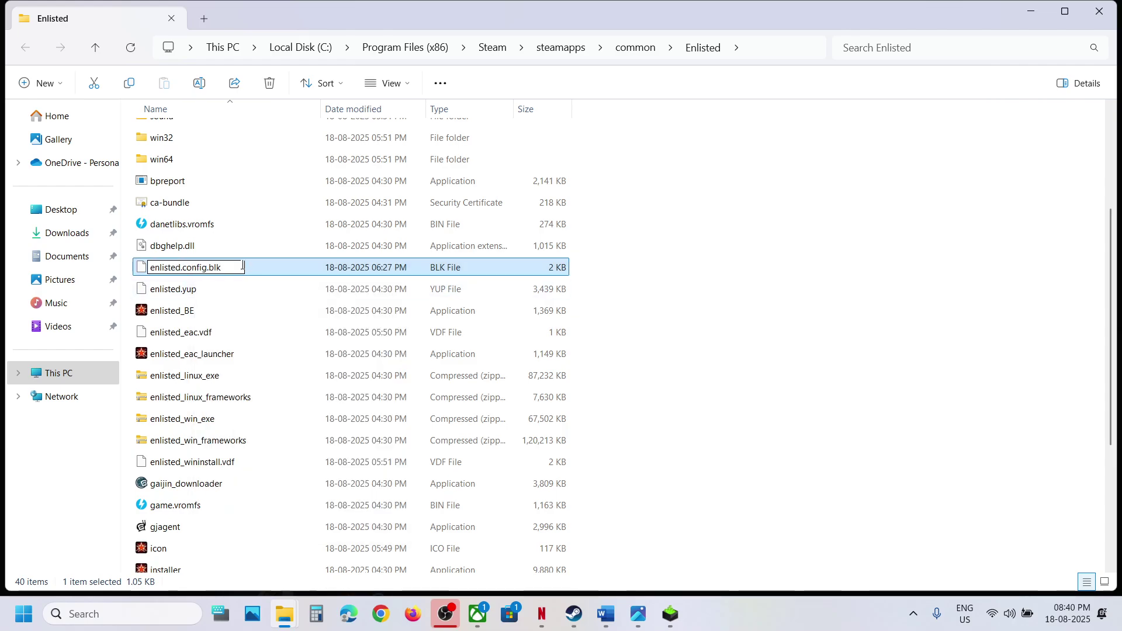
{"action": "key", "text": "Return"}
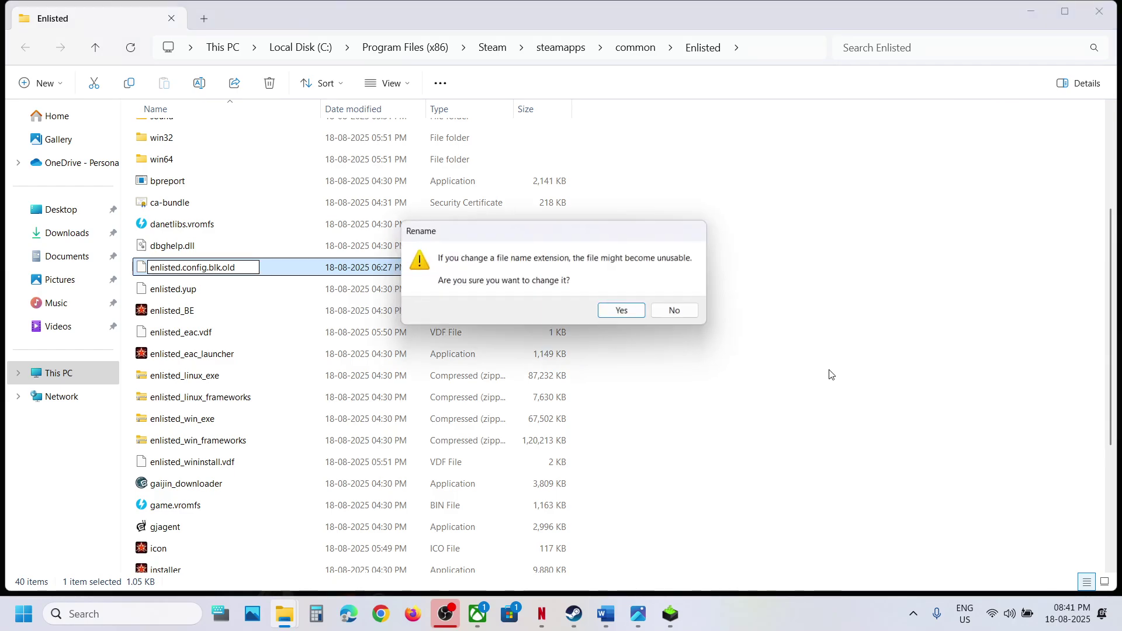
{"action": "left_click", "coordinate": [619, 317]}
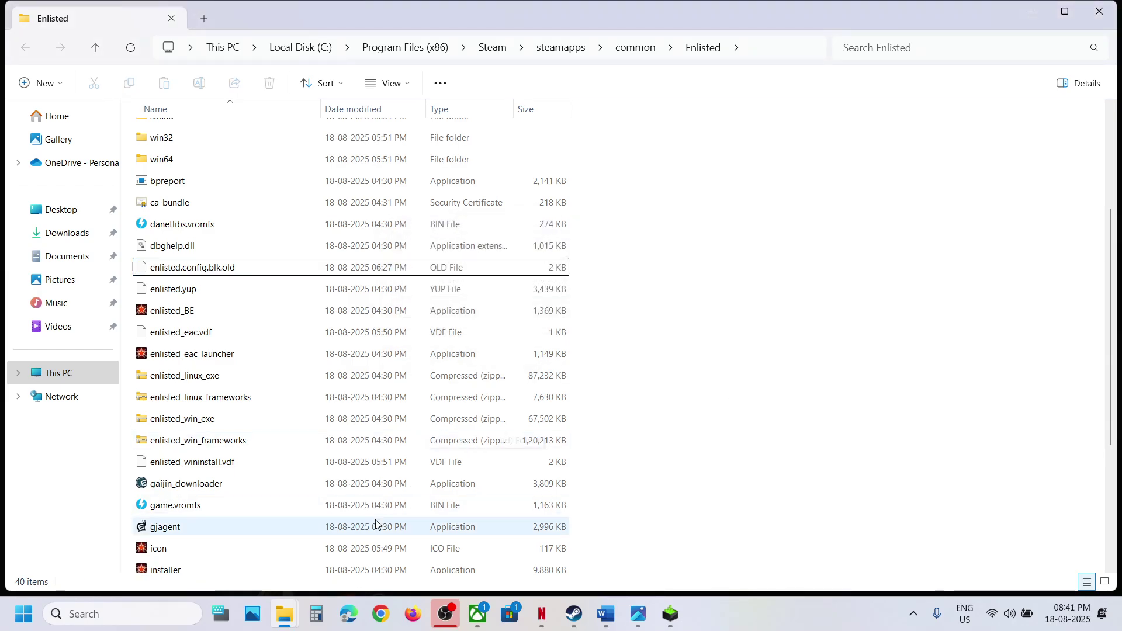
- Switch to the Xbox Content folder and rename its enlisted.config.blk as enlisted.config.blk.old, accepting the extension change
{"action": "mouse_move", "coordinate": [278, 615]}
{"action": "left_click", "coordinate": [365, 545]}
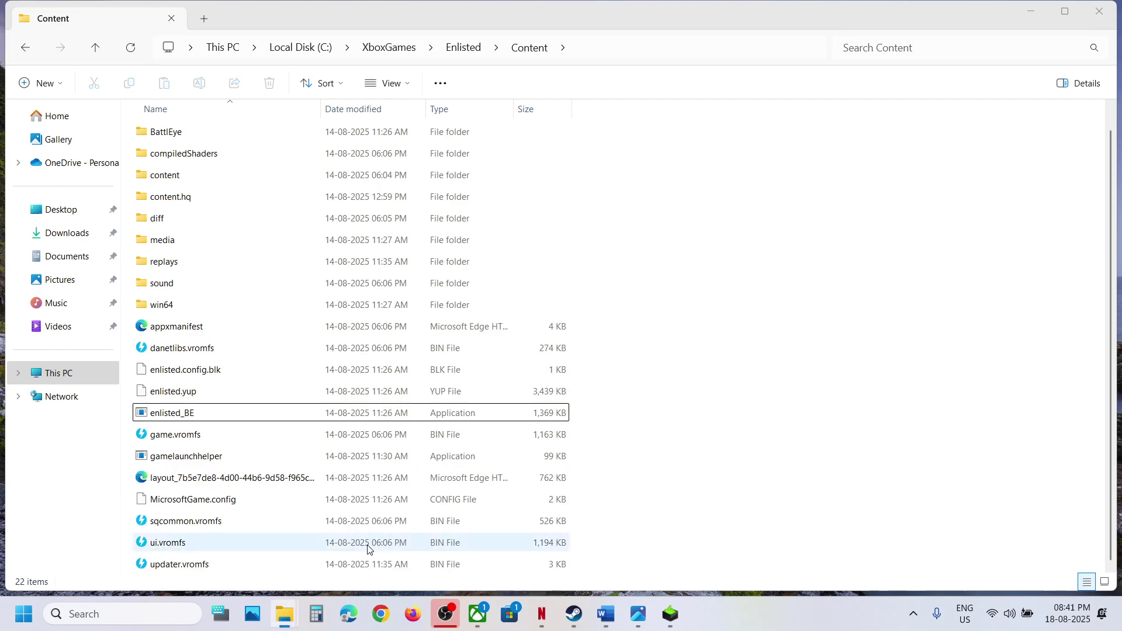
{"action": "left_click", "coordinate": [184, 374]}
{"action": "right_click", "coordinate": [184, 378]}
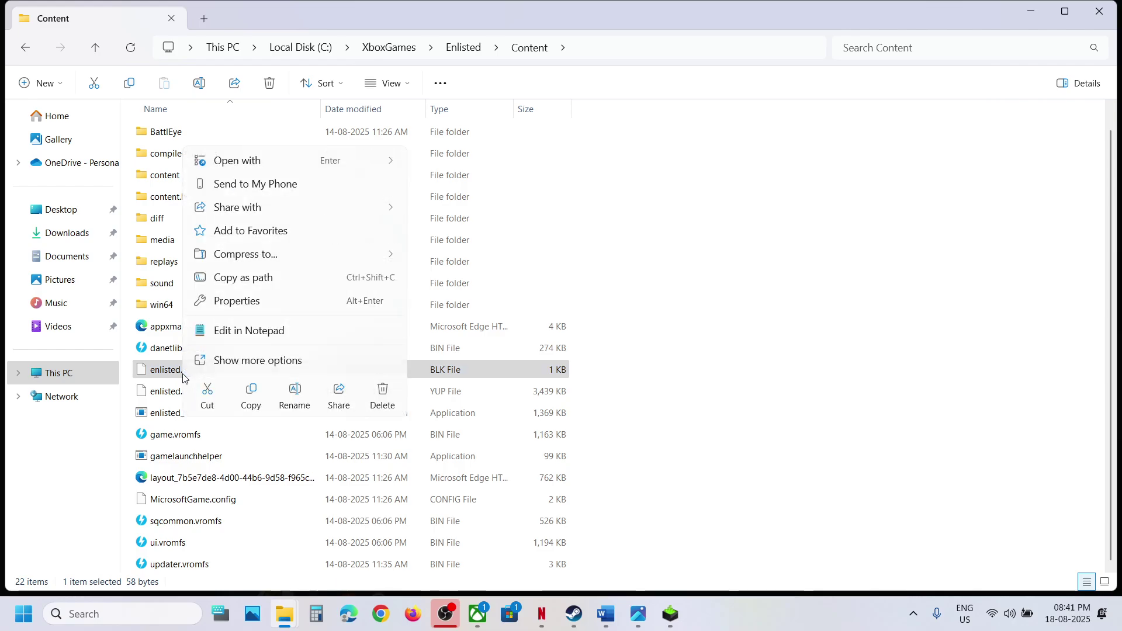
{"action": "left_click", "coordinate": [295, 396]}
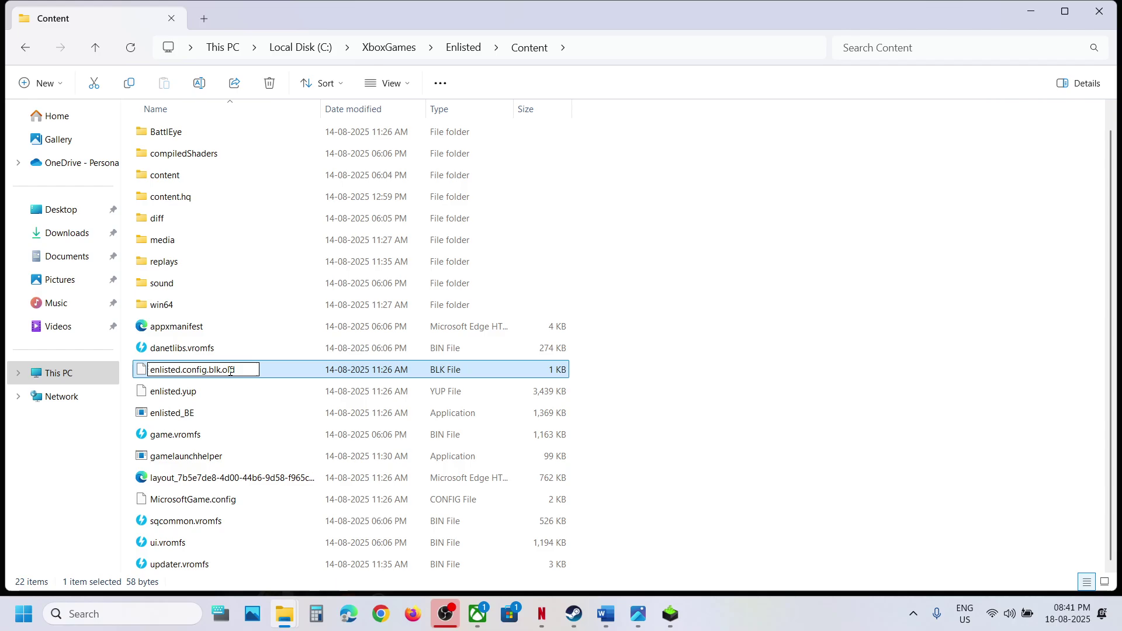
{"action": "key", "text": "Return"}
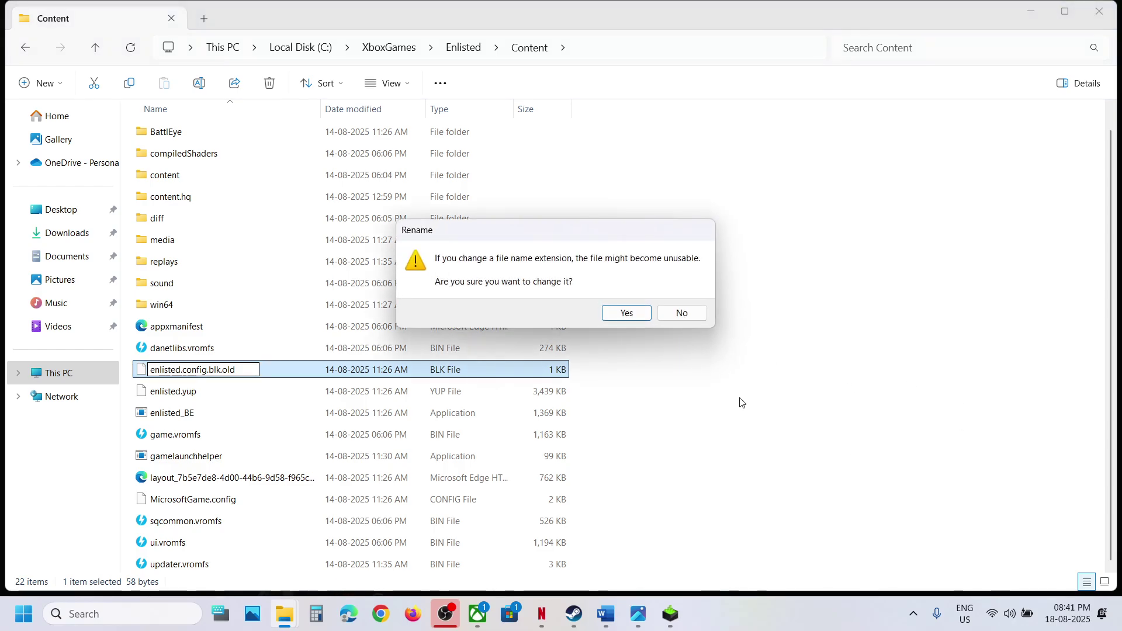
{"action": "left_click", "coordinate": [624, 312]}
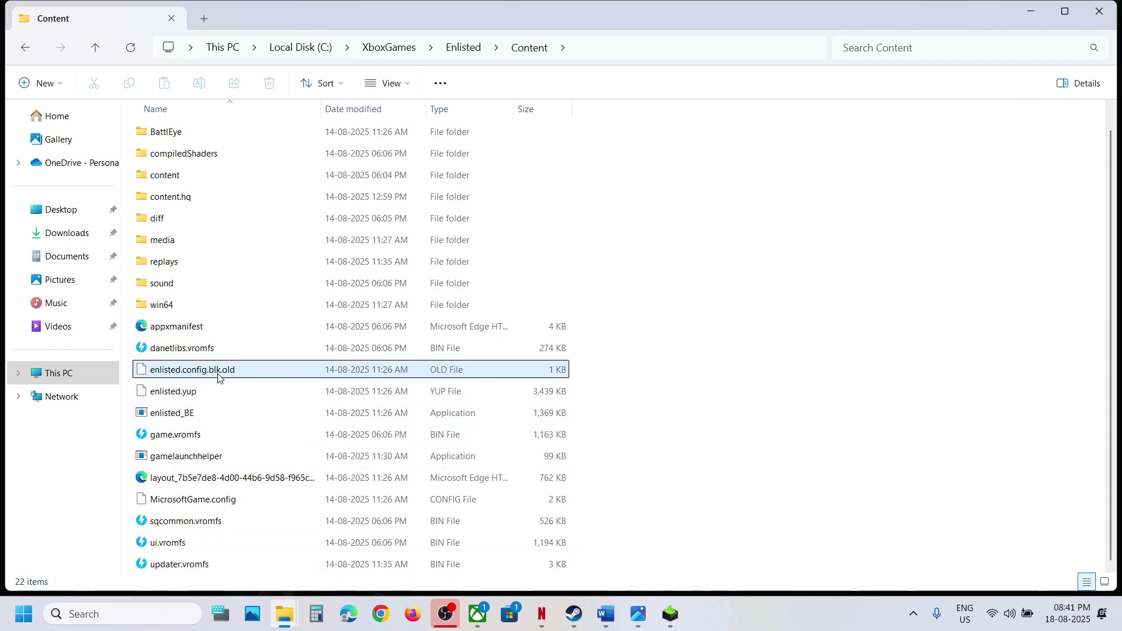
- Switch to the Word document and highlight "Start Steam as administrator" in Step 3
{"action": "left_click", "coordinate": [607, 614]}
{"action": "scroll", "coordinate": [361, 315], "scroll_direction": "down", "scroll_amount": 3}
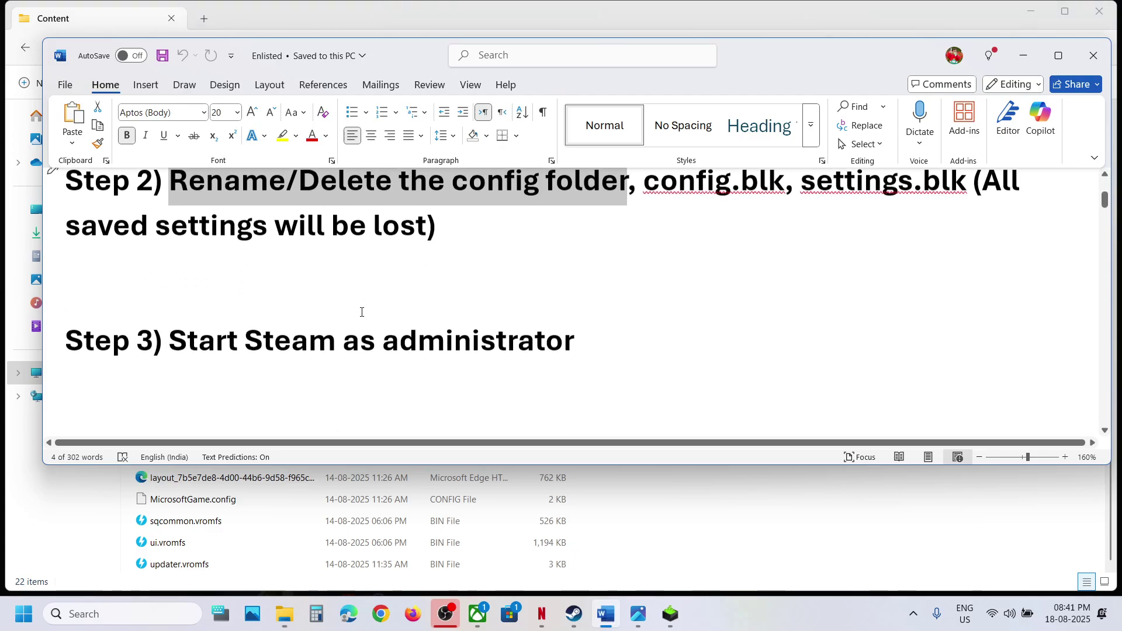
{"action": "left_click_drag", "start_coordinate": [192, 332], "coordinate": [574, 331]}
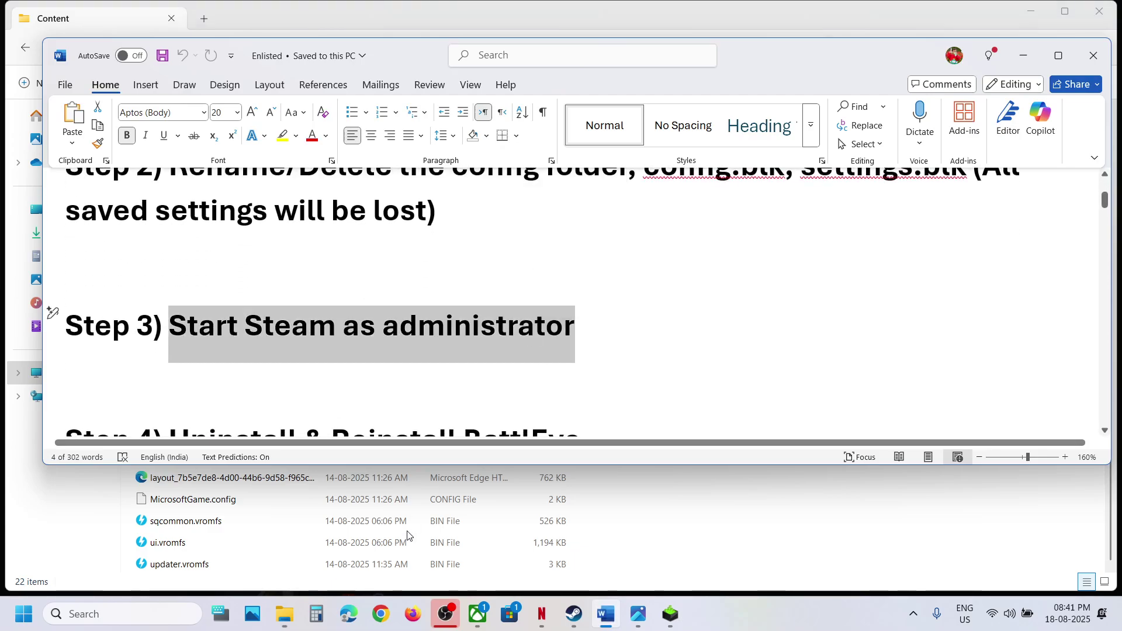
- Show Steam's Exit option without choosing it, and run Steam as administrator from a Windows search for "steam"
{"action": "left_click", "coordinate": [574, 614]}
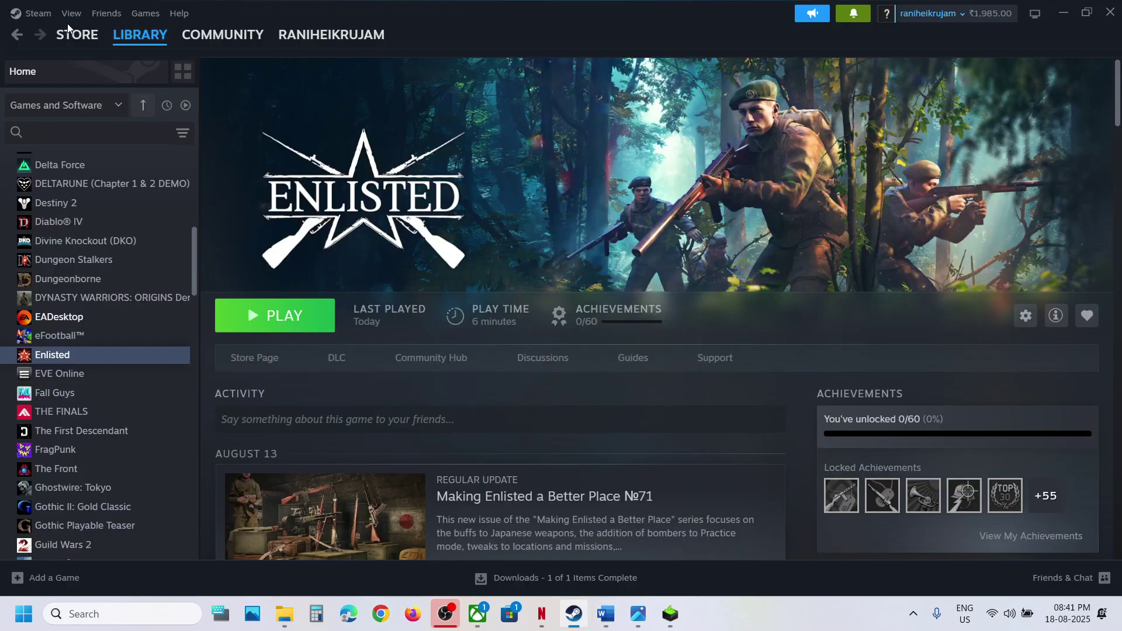
{"action": "left_click", "coordinate": [34, 14]}
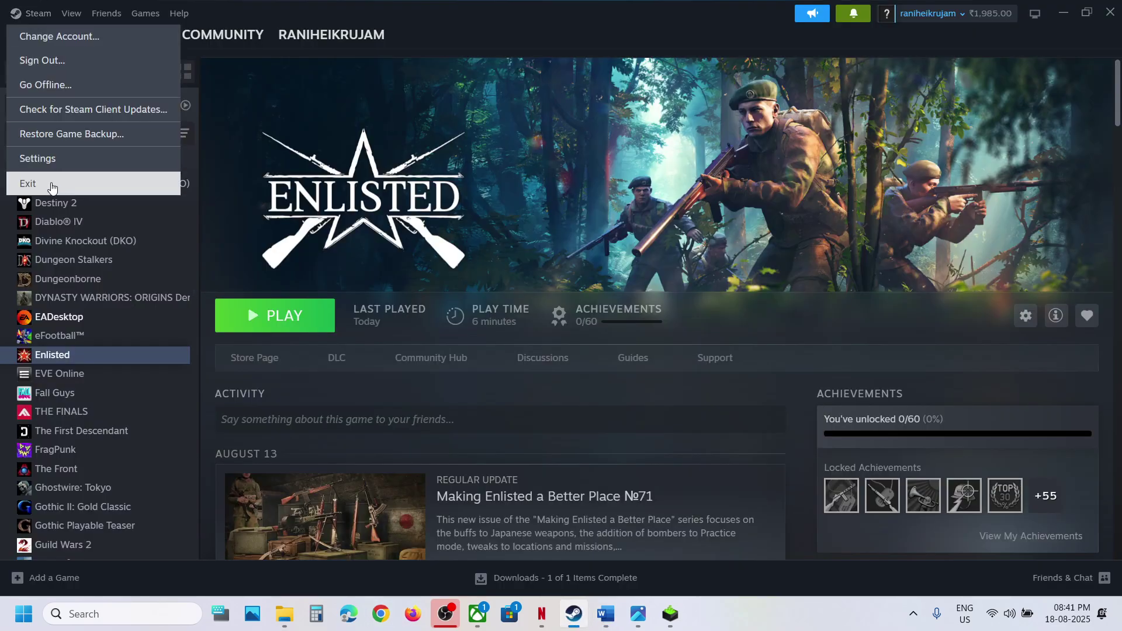
{"action": "left_click", "coordinate": [93, 614]}
{"action": "type", "text": "steam"}
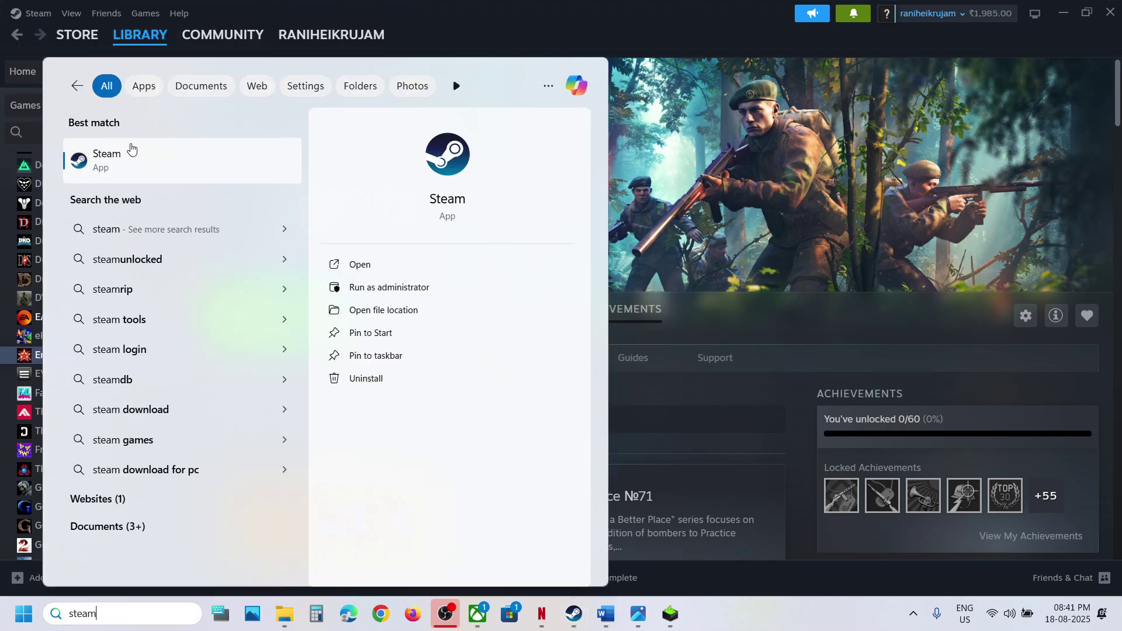
{"action": "right_click", "coordinate": [120, 167]}
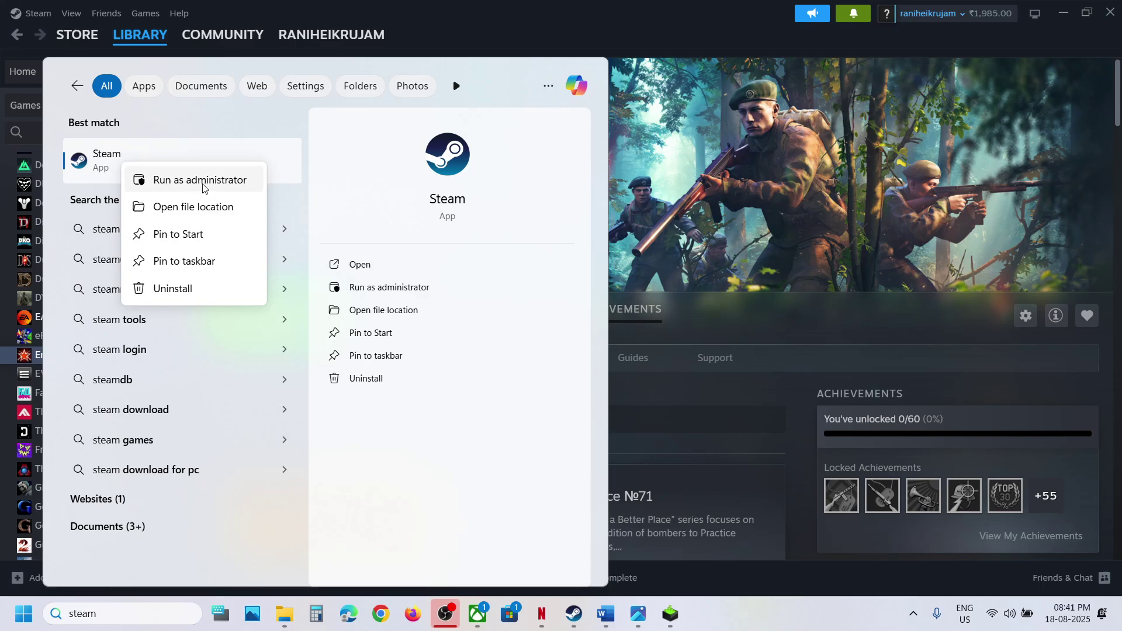
{"action": "left_click", "coordinate": [203, 182]}
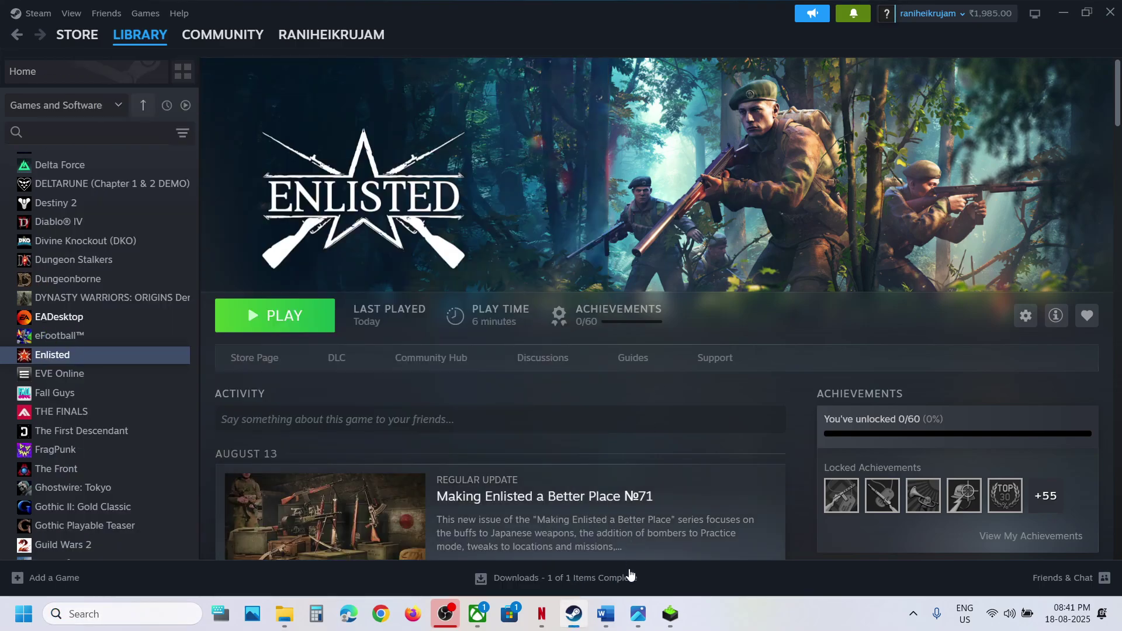
- Read Step 4 about uninstalling and reinstalling BattlEye in the Word document, and switch back to Steam
{"action": "left_click", "coordinate": [616, 621]}
{"action": "scroll", "coordinate": [418, 340], "scroll_direction": "down", "scroll_amount": 3}
{"action": "scroll", "coordinate": [419, 339], "scroll_direction": "up", "scroll_amount": 1}
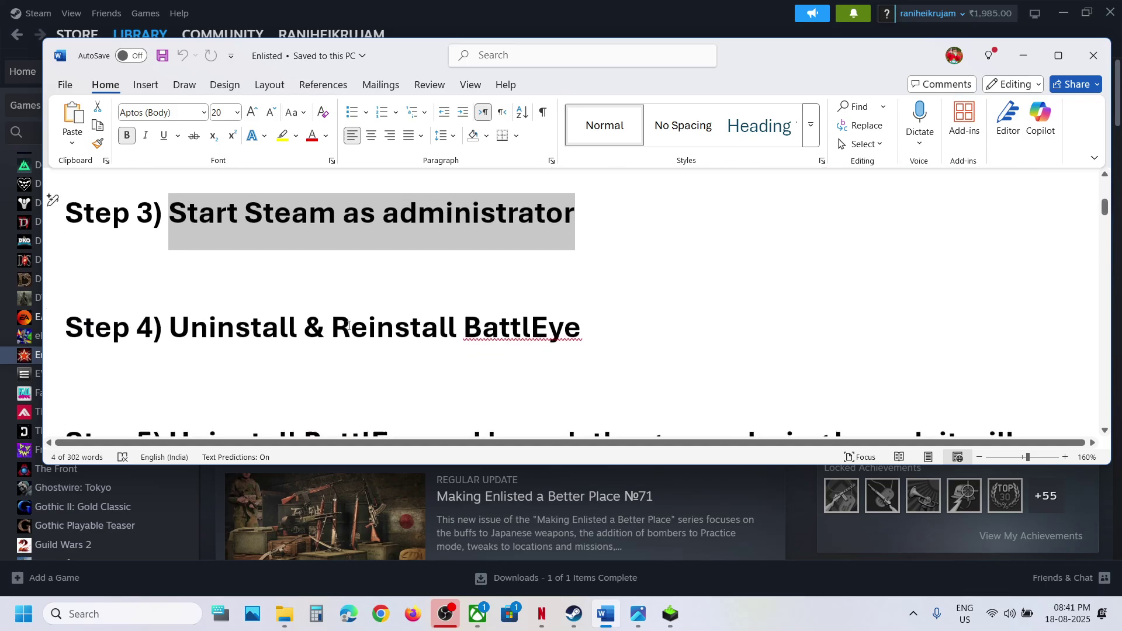
{"action": "left_click", "coordinate": [577, 624]}
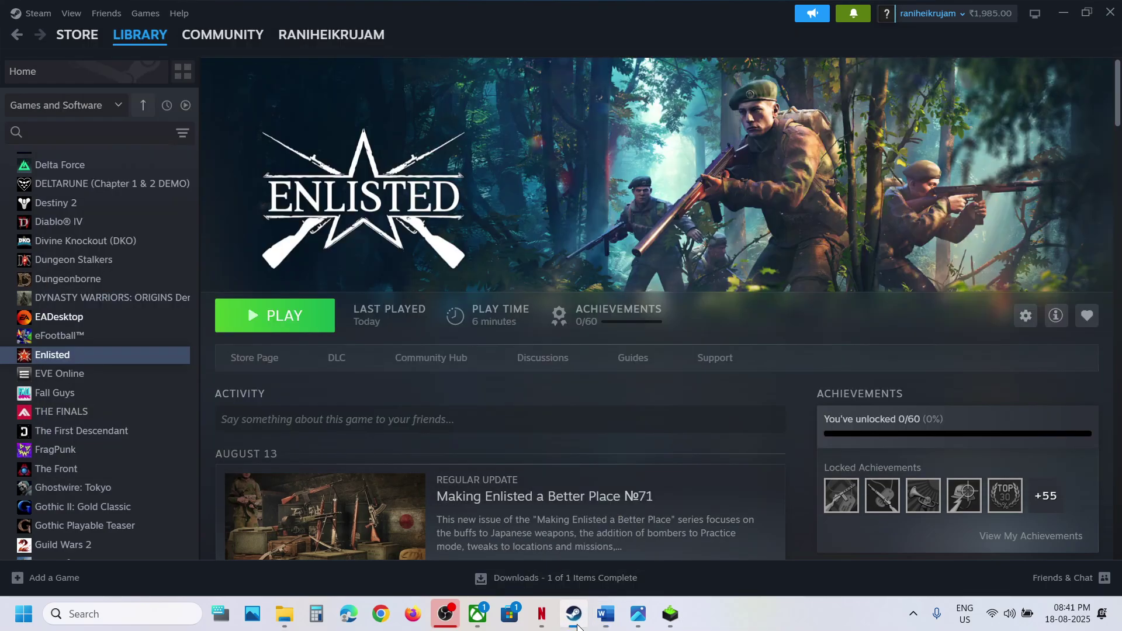
- Browse Enlisted's local files from the Steam library and open the BattlEye folder
{"action": "right_click", "coordinate": [83, 359]}
{"action": "mouse_move", "coordinate": [121, 445]}
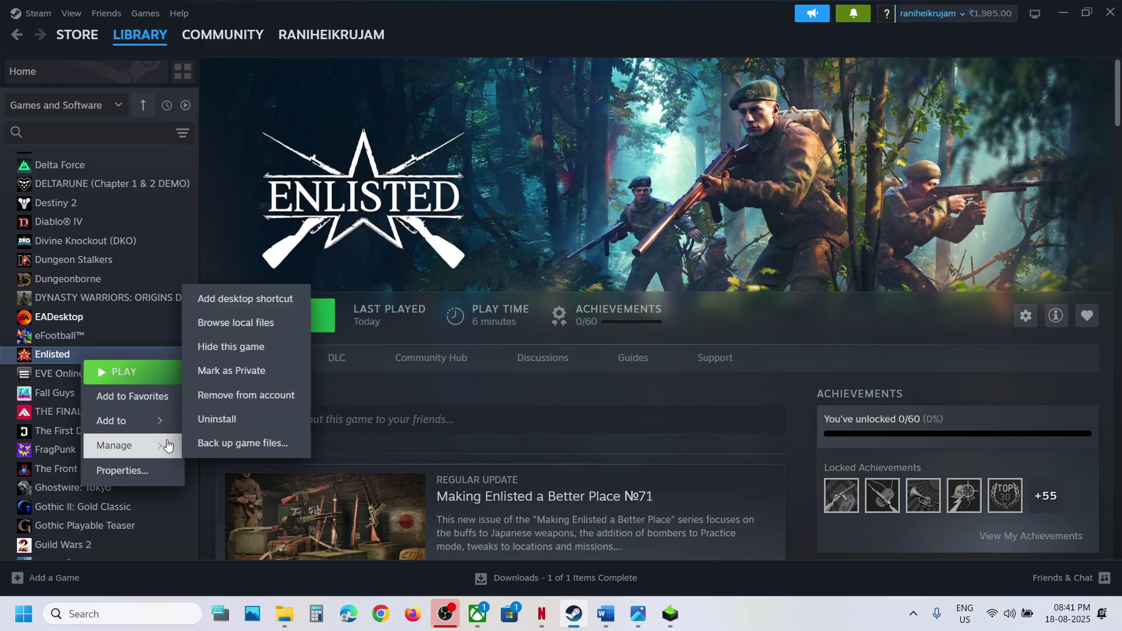
{"action": "left_click", "coordinate": [231, 322]}
{"action": "scroll", "coordinate": [232, 238], "scroll_direction": "up", "scroll_amount": 3}
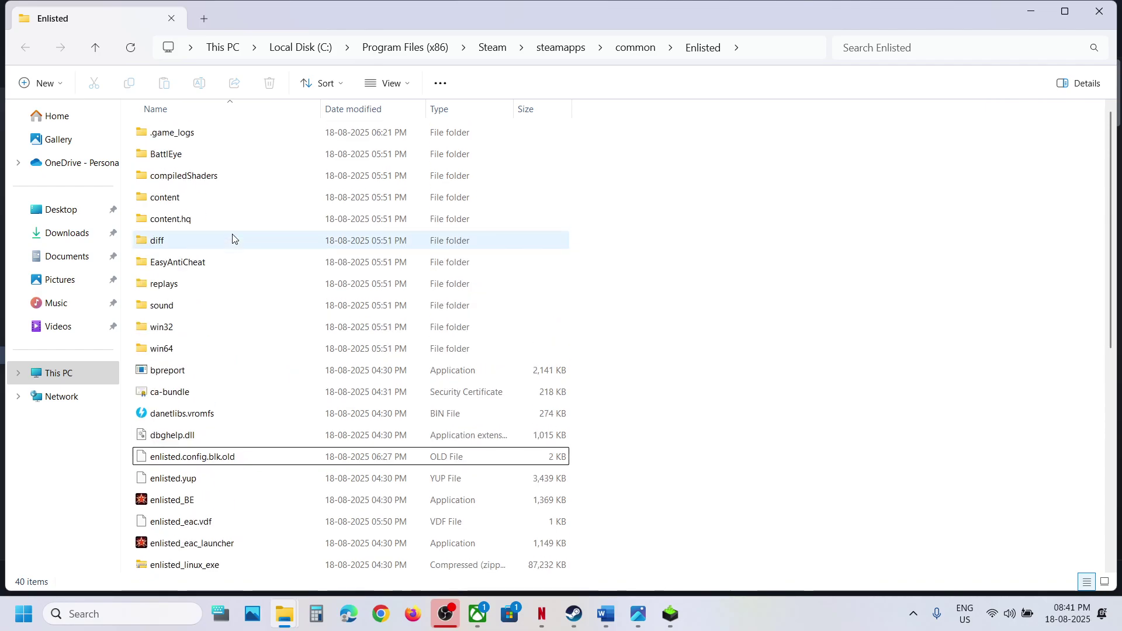
{"action": "double_click", "coordinate": [168, 155]}
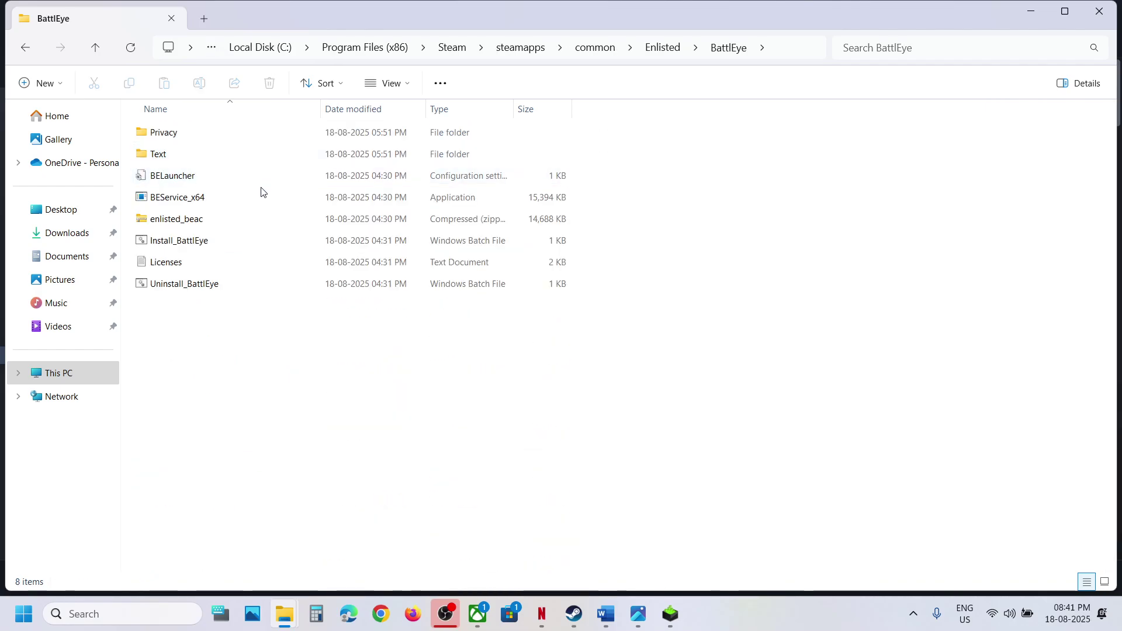
- Run Uninstall_BattlEye as administrator in the Steam installation's BattlEye folder and confirm removing the BattlEye Service
{"action": "right_click", "coordinate": [190, 290]}
{"action": "left_click", "coordinate": [251, 376]}
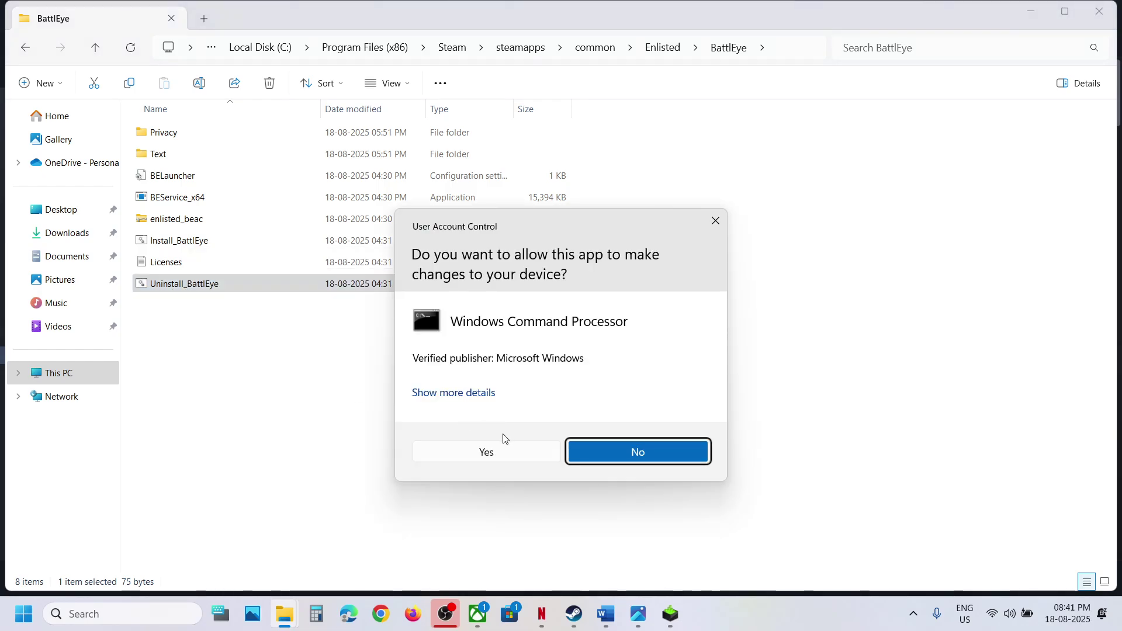
{"action": "left_click", "coordinate": [473, 453]}
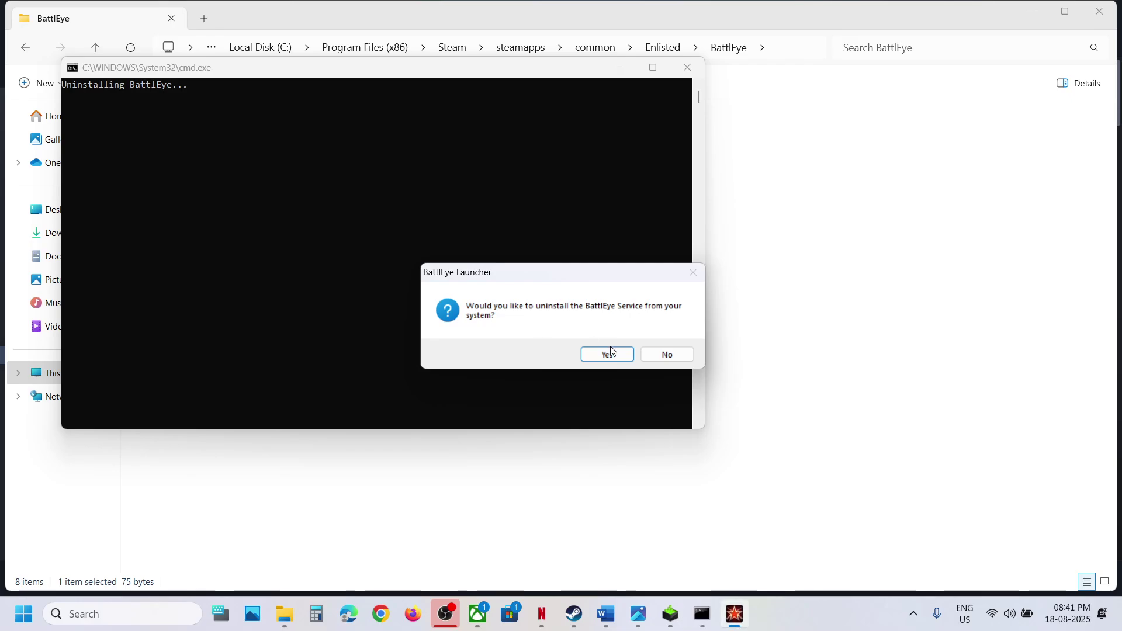
{"action": "left_click", "coordinate": [608, 356]}
{"action": "left_click", "coordinate": [614, 354]}
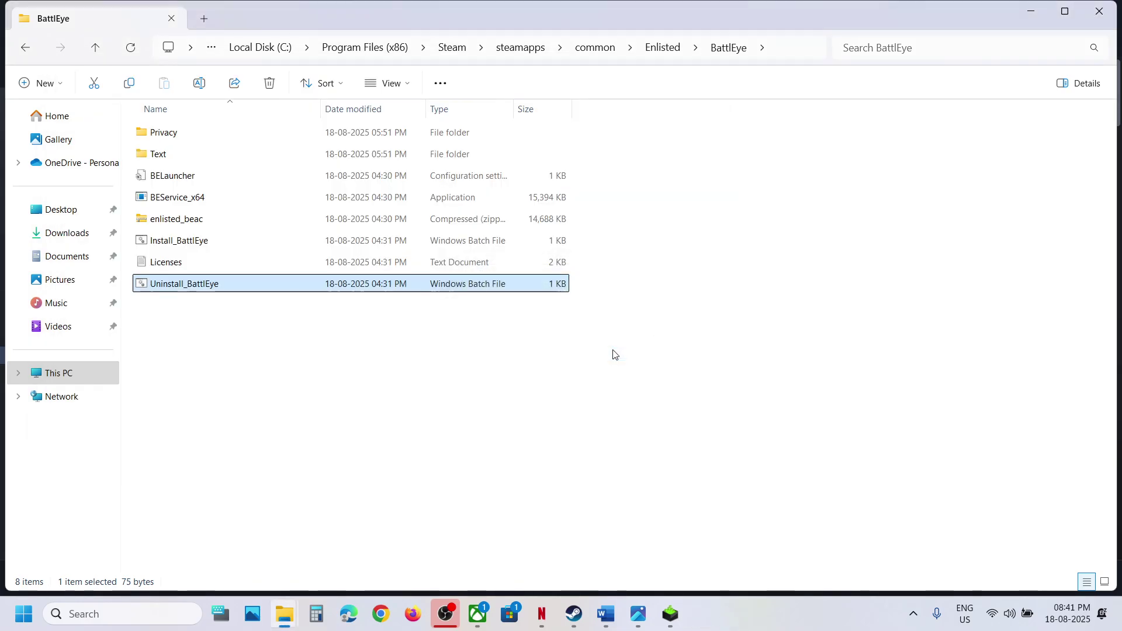
- Run Install_BattlEye as administrator in the Steam installation's BattlEye folder and allow it to make changes
{"action": "right_click", "coordinate": [156, 241]}
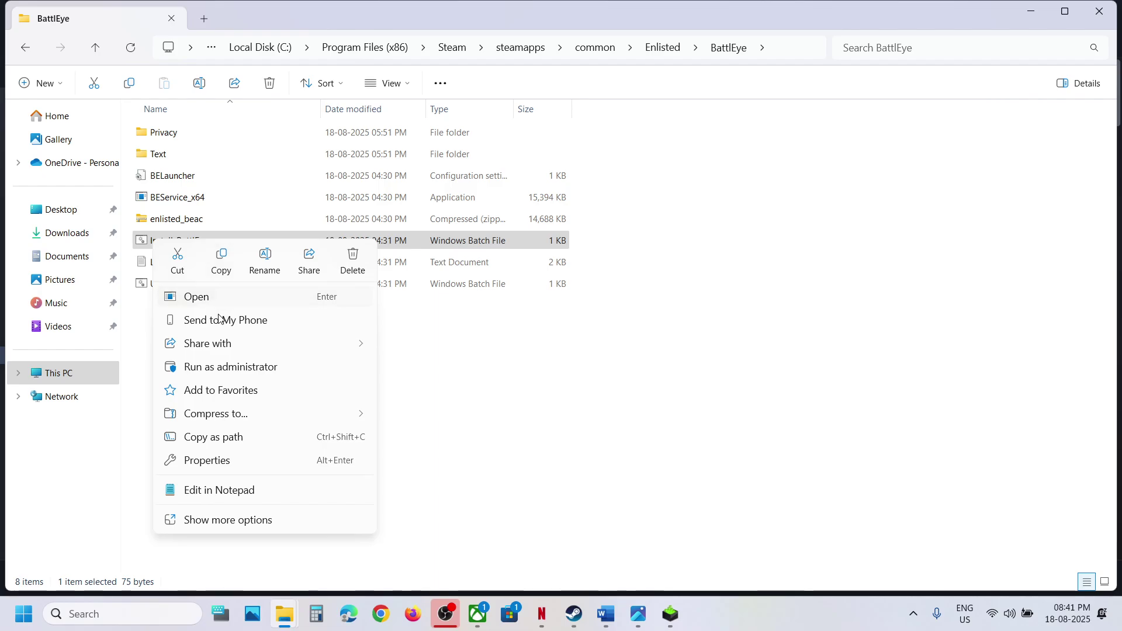
{"action": "left_click", "coordinate": [225, 366]}
{"action": "left_click", "coordinate": [484, 451]}
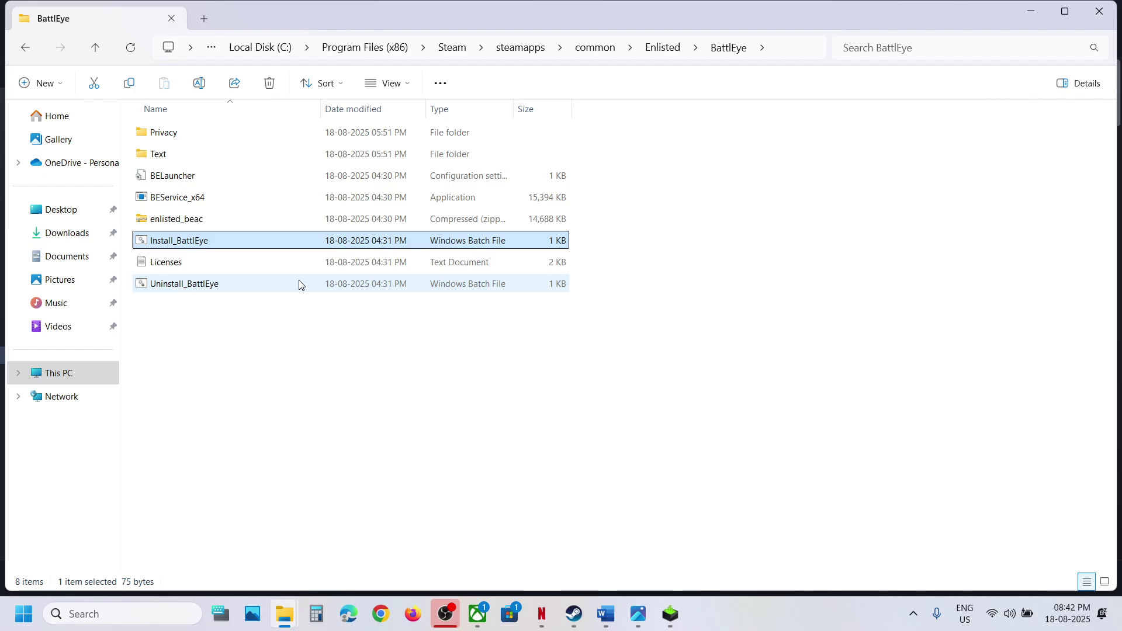
- Switch to the Xbox installation's Content folder in File Explorer and open its BattlEye folder
{"action": "mouse_move", "coordinate": [285, 619]}
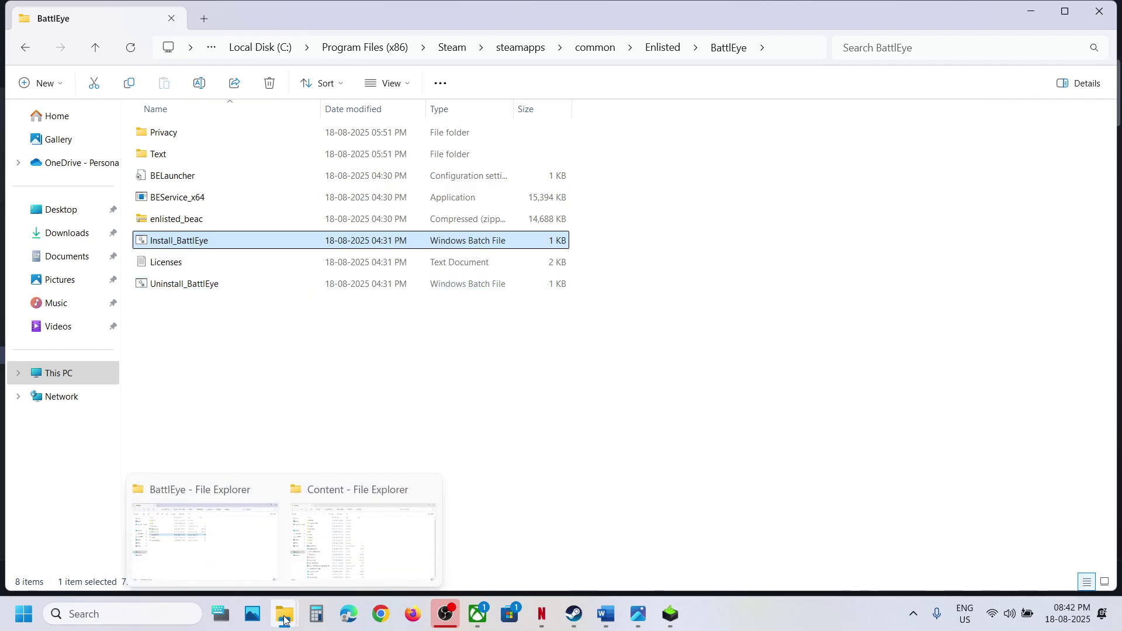
{"action": "left_click", "coordinate": [323, 564]}
{"action": "scroll", "coordinate": [170, 175], "scroll_direction": "up", "scroll_amount": 1}
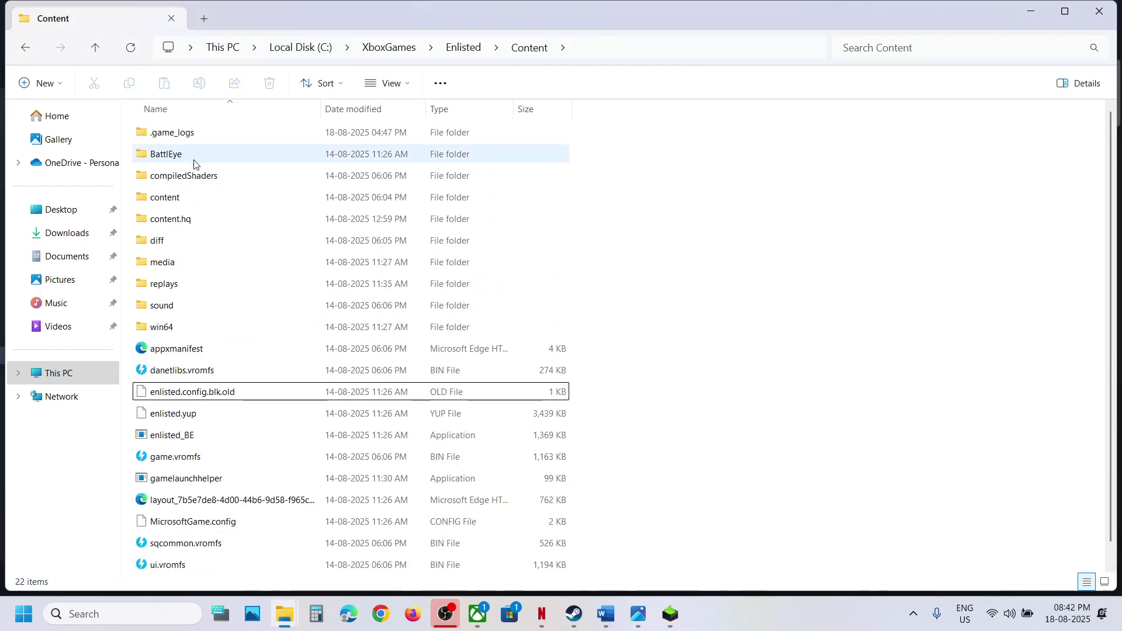
{"action": "double_click", "coordinate": [181, 155]}
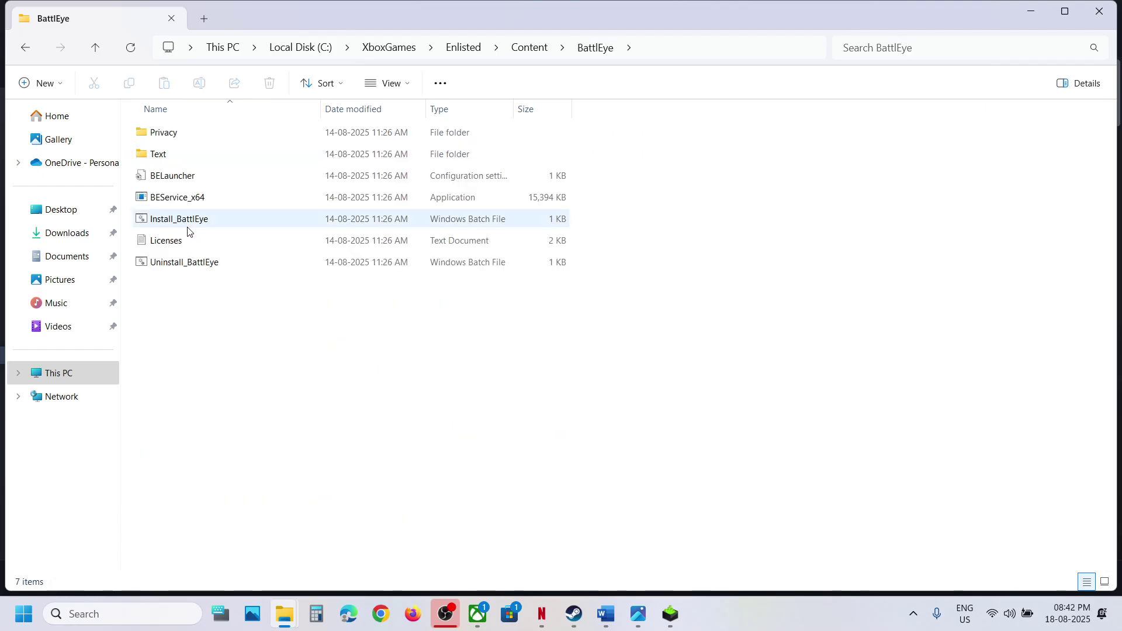
- Run Uninstall_BattlEye as administrator in the Xbox BattlEye folder and confirm removing the BattlEye Service
{"action": "right_click", "coordinate": [174, 265]}
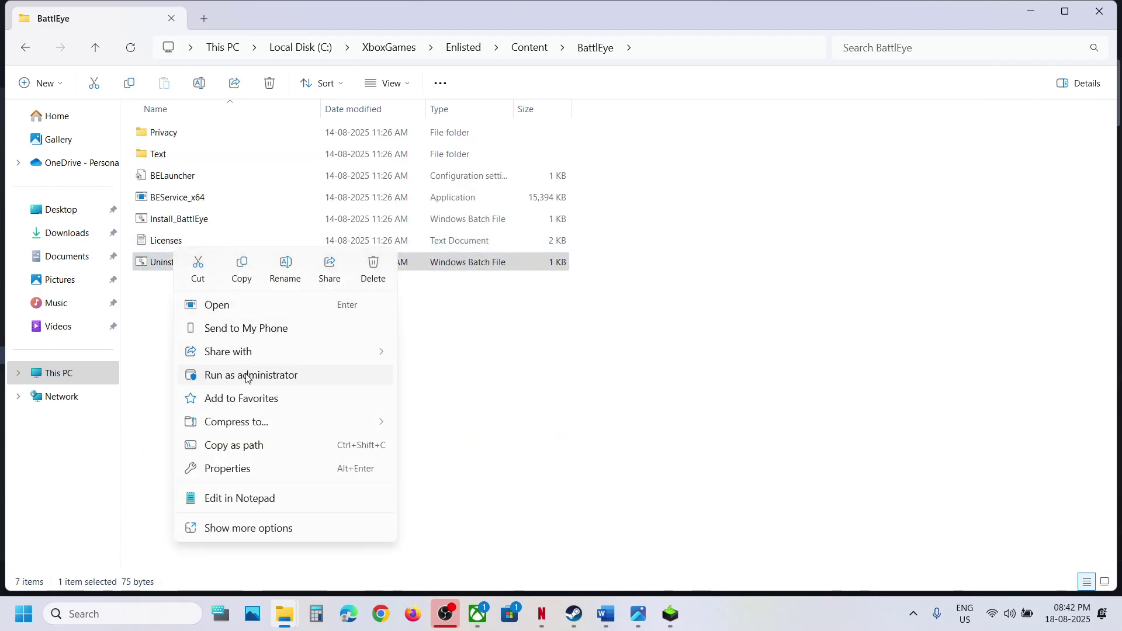
{"action": "left_click", "coordinate": [246, 376]}
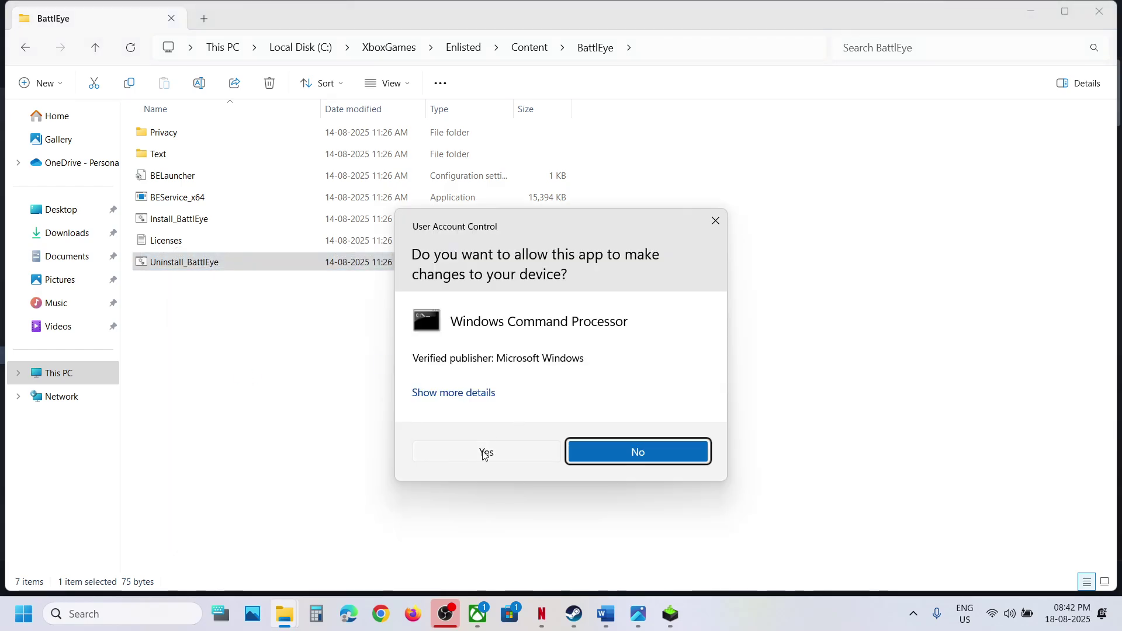
{"action": "left_click", "coordinate": [485, 452]}
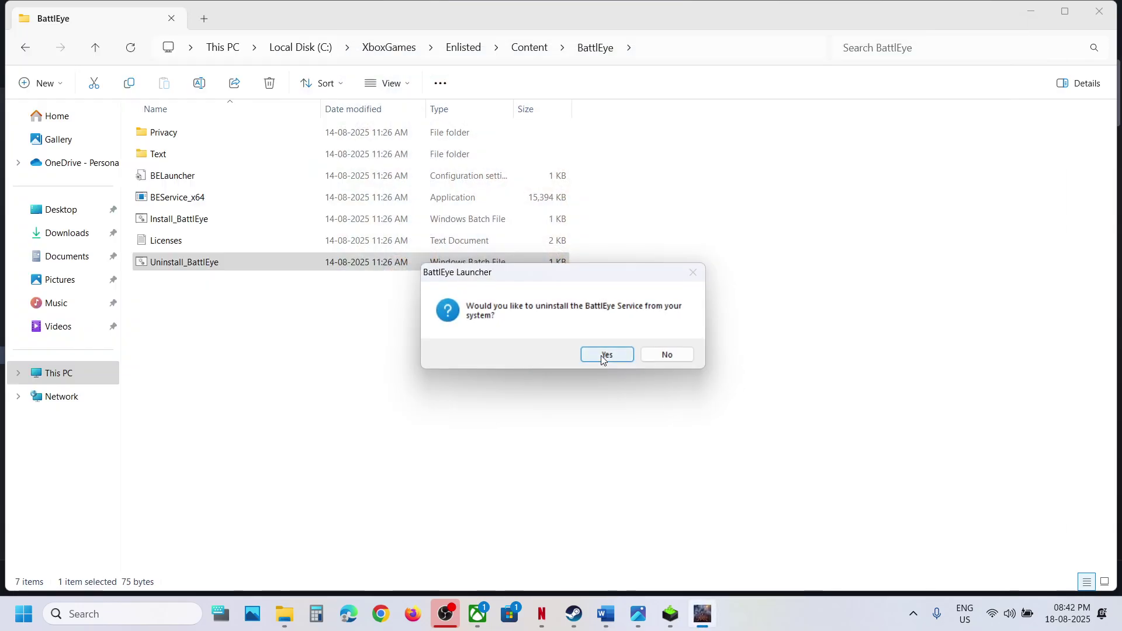
{"action": "left_click", "coordinate": [603, 355]}
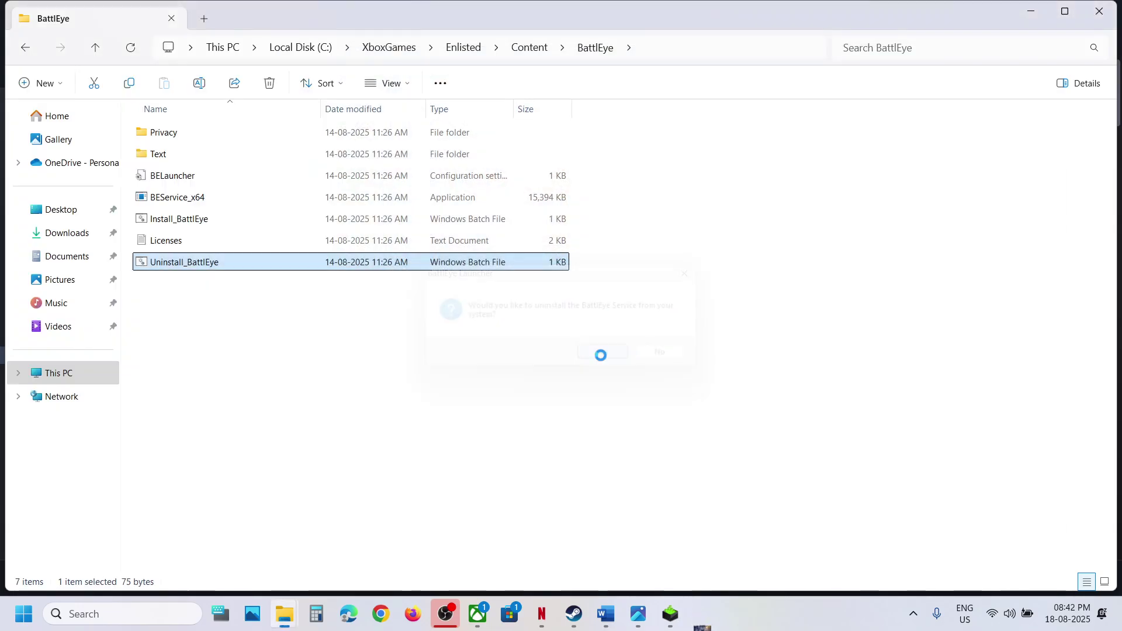
{"action": "left_click", "coordinate": [491, 429]}
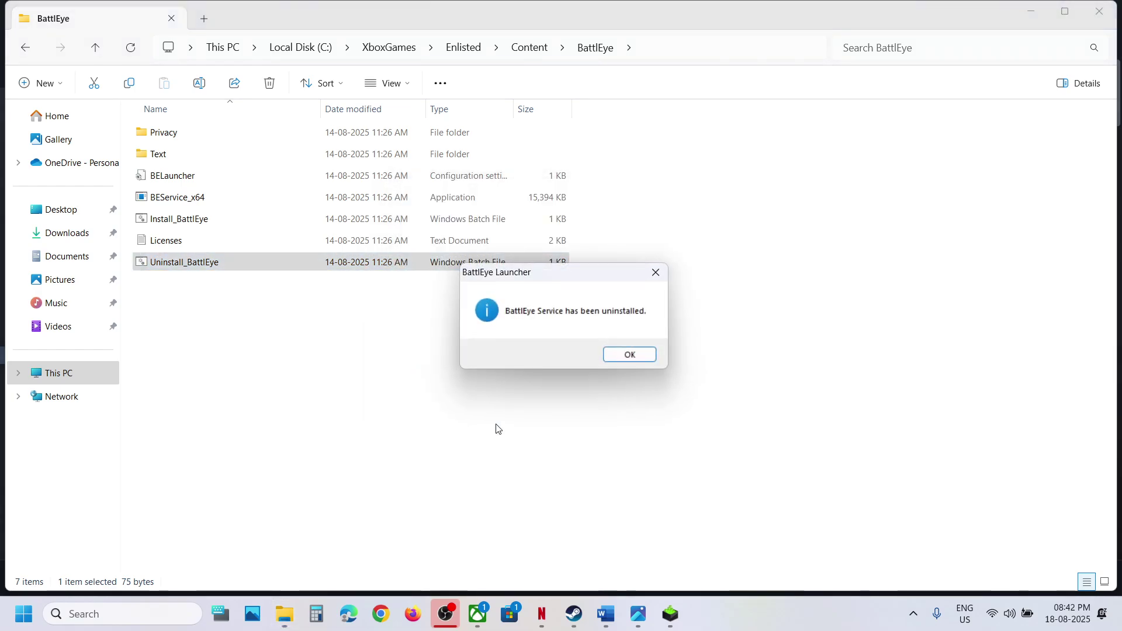
{"action": "left_click", "coordinate": [637, 357]}
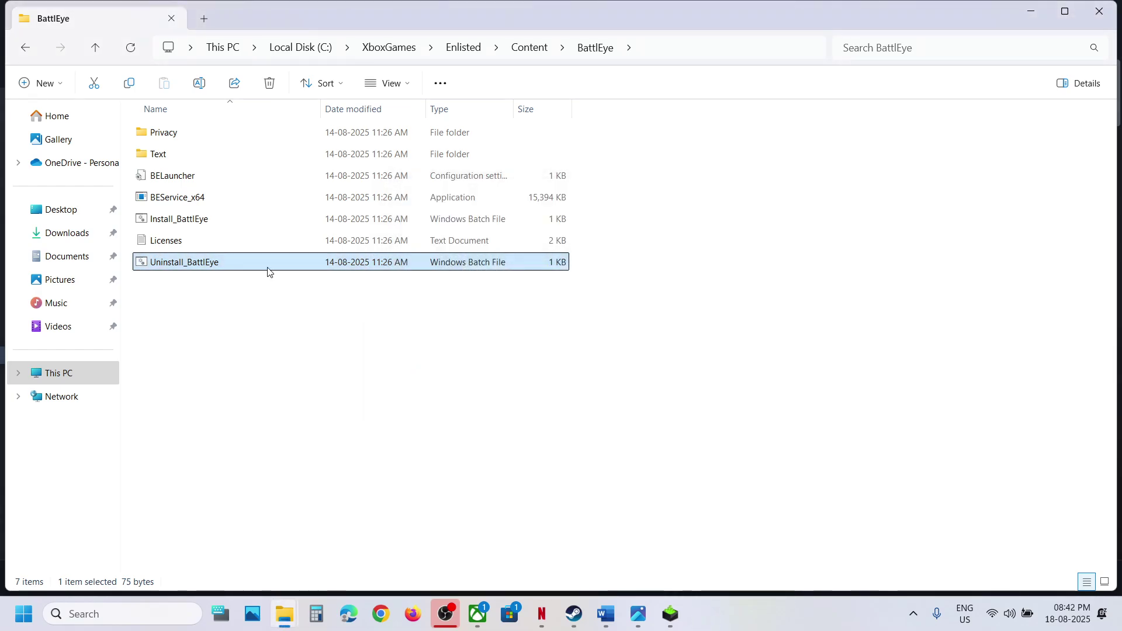
- Try to run Install_BattlEye as administrator in the Xbox BattlEye folder, and dismiss the Enlisted launch message
{"action": "left_click", "coordinate": [154, 225]}
{"action": "right_click", "coordinate": [153, 229]}
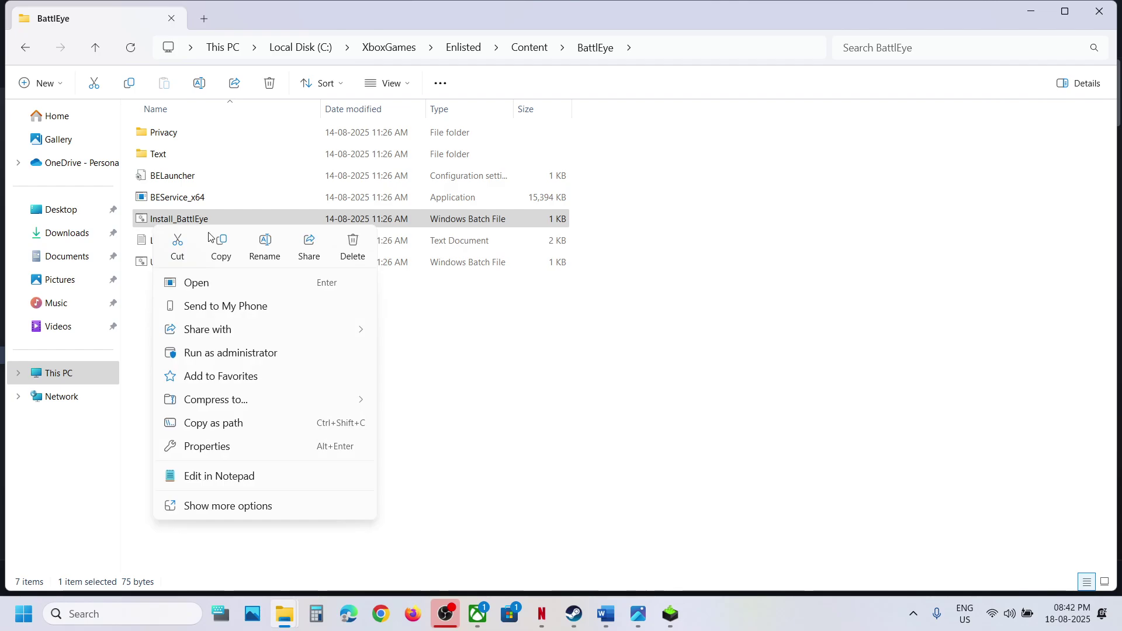
{"action": "left_click", "coordinate": [222, 358]}
{"action": "left_click", "coordinate": [480, 452]}
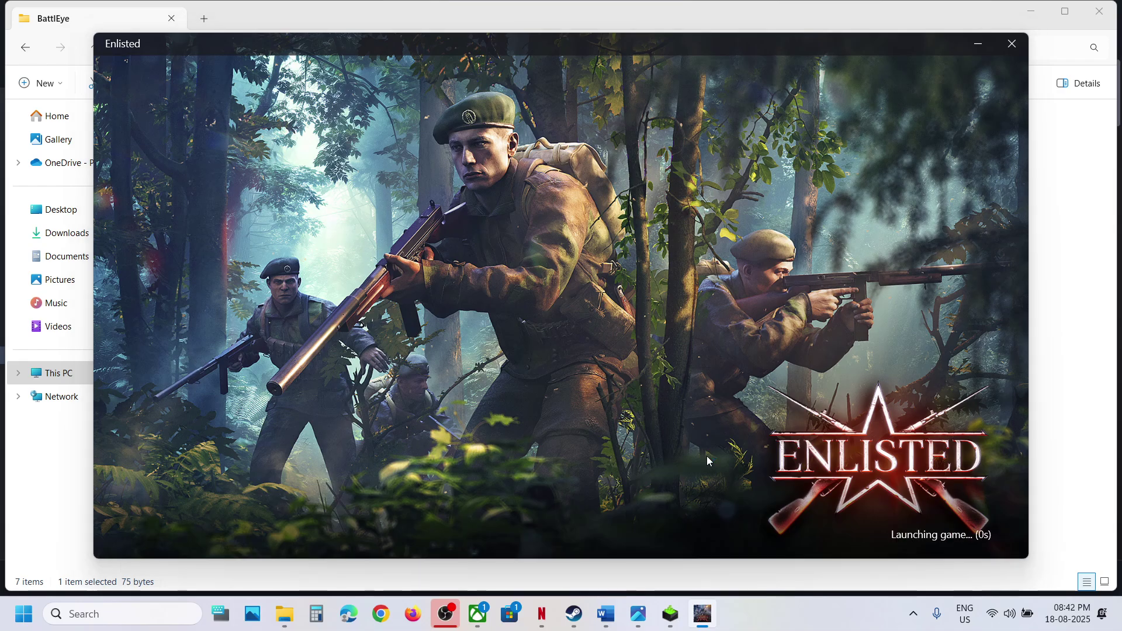
{"action": "left_click", "coordinate": [517, 430]}
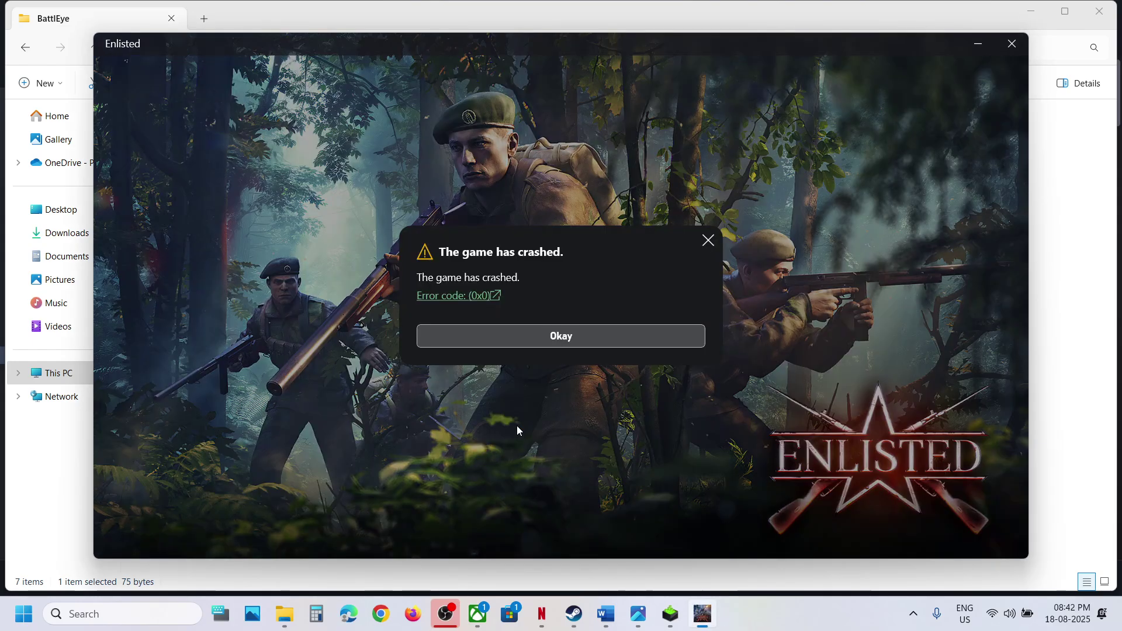
{"action": "left_click", "coordinate": [542, 333]}
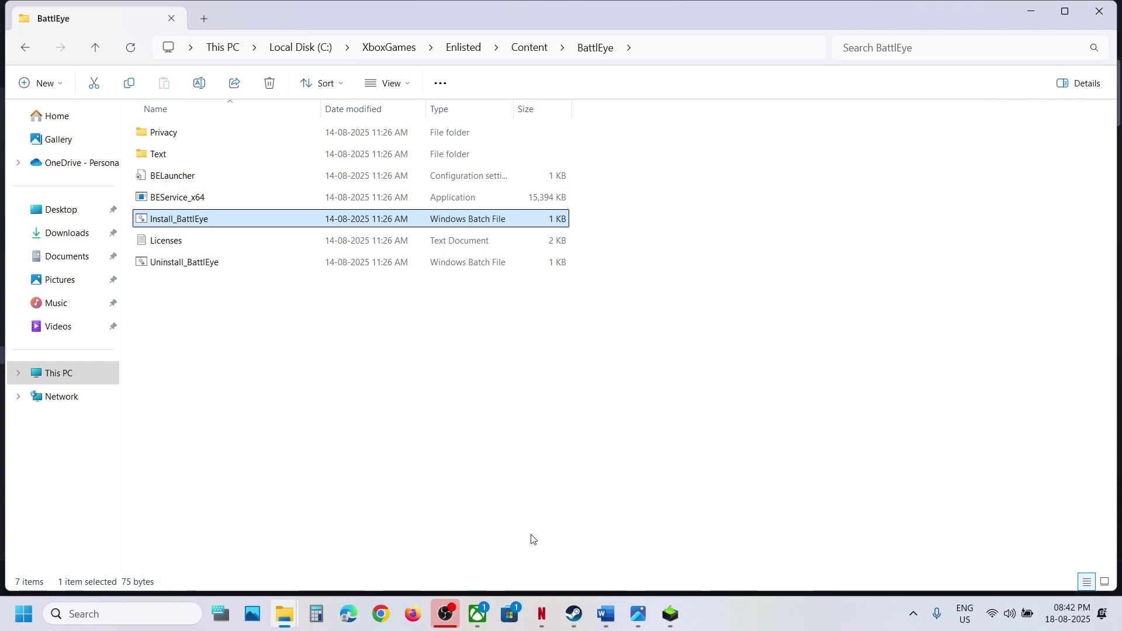
- Run the Xbox folder's Uninstall_BattlEye as administrator once more, approving the Enlisted permission request and the service removal
{"action": "right_click", "coordinate": [181, 264]}
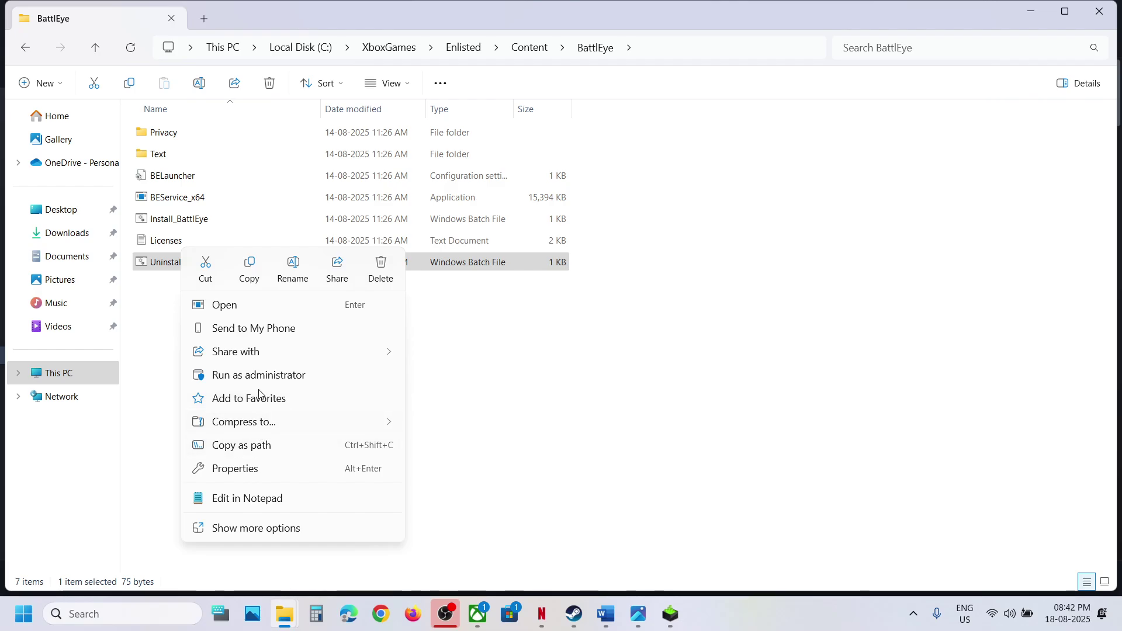
{"action": "left_click", "coordinate": [254, 377]}
{"action": "left_click", "coordinate": [487, 459]}
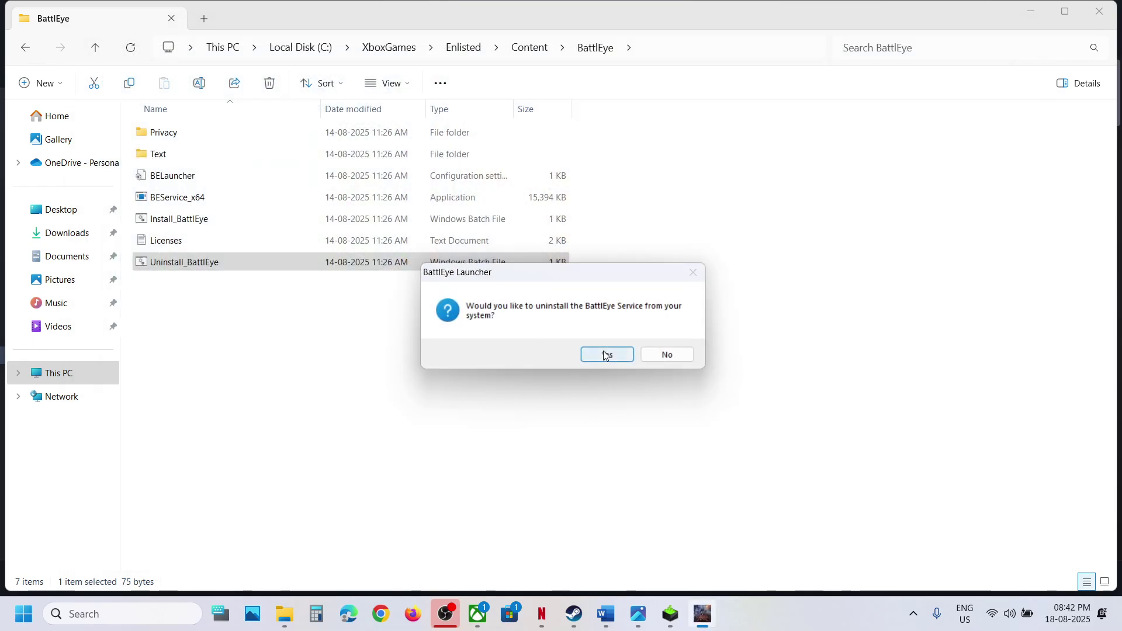
{"action": "left_click", "coordinate": [606, 354]}
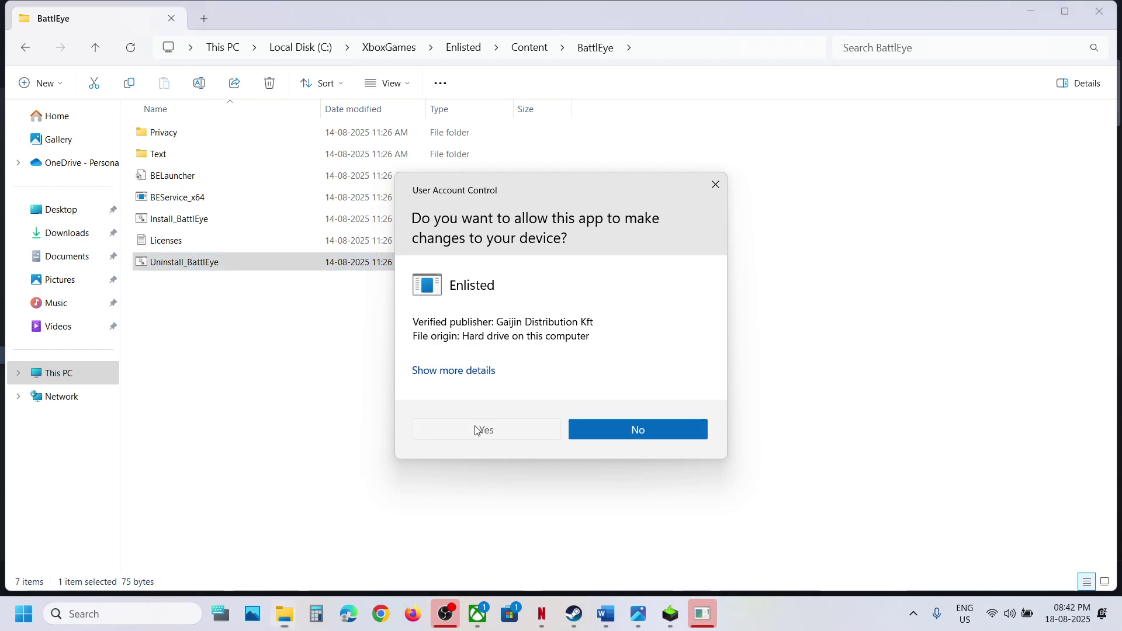
{"action": "left_click", "coordinate": [478, 430]}
{"action": "left_click", "coordinate": [629, 354]}
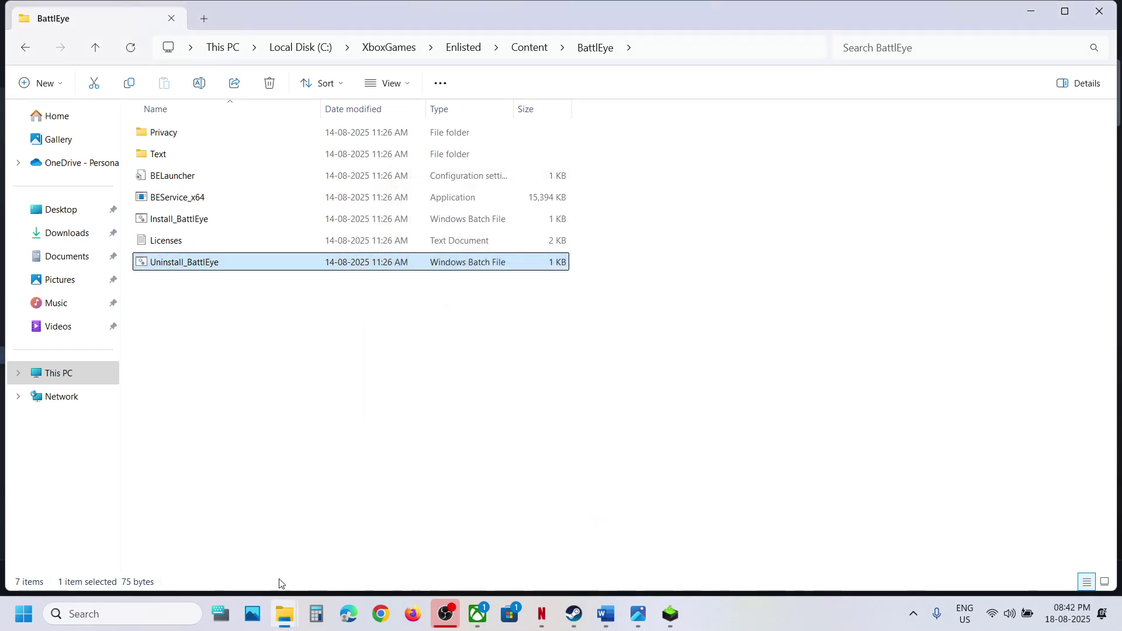
- Switch to the Steam installation's BattlEye folder and run Uninstall_BattlEye as administrator, confirming the service removal
{"action": "left_click", "coordinate": [280, 623]}
{"action": "left_click", "coordinate": [213, 543]}
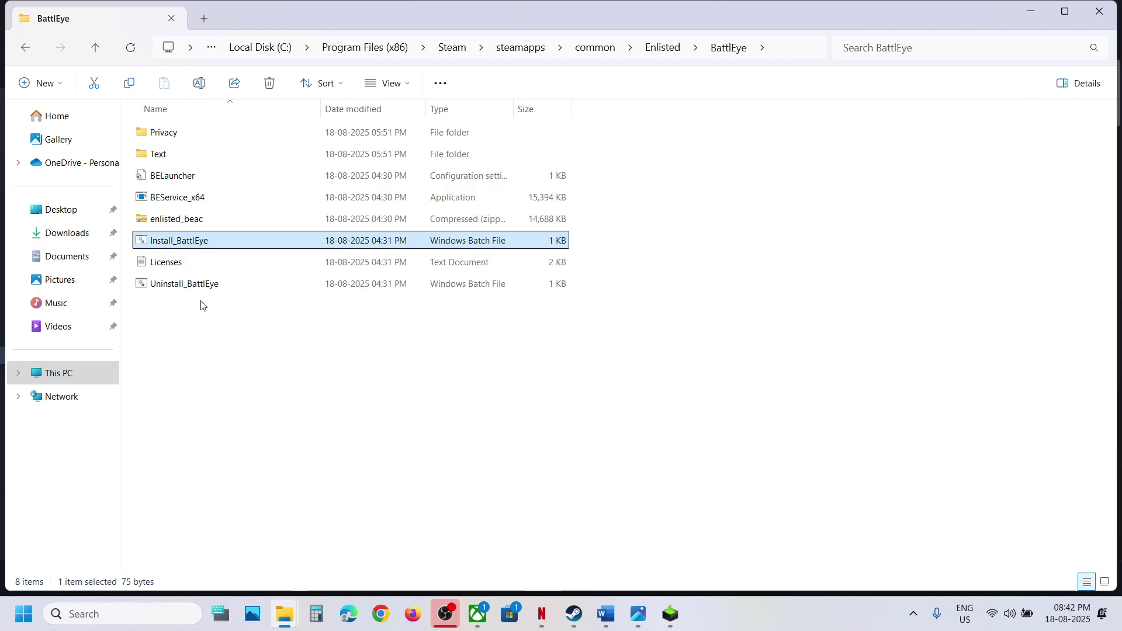
{"action": "right_click", "coordinate": [185, 284]}
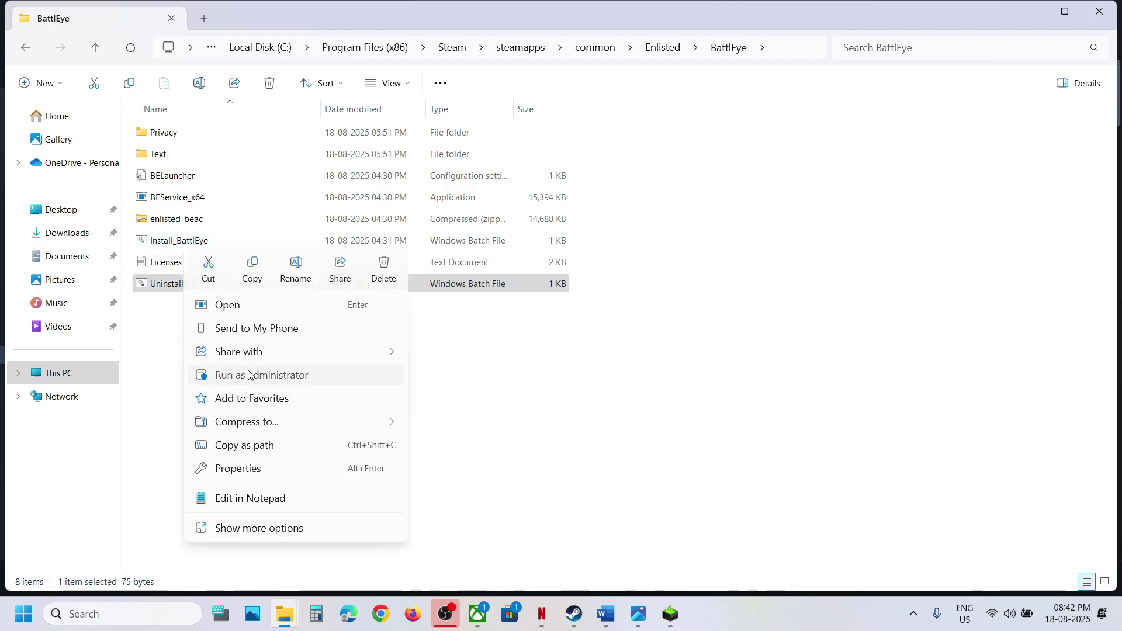
{"action": "left_click", "coordinate": [248, 374]}
{"action": "left_click", "coordinate": [460, 451]}
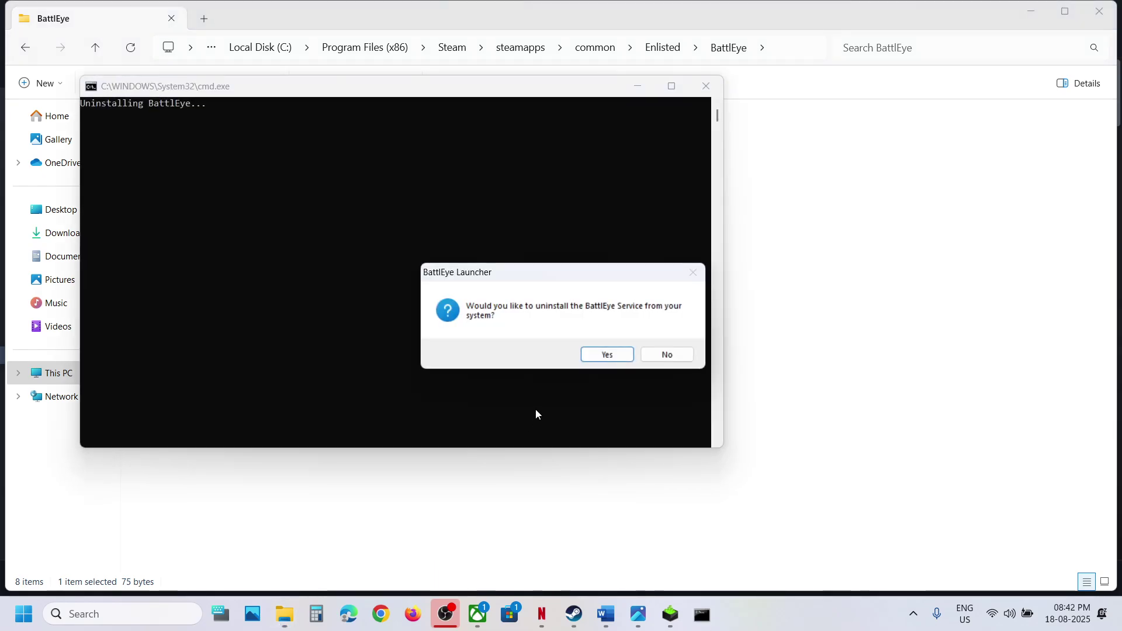
{"action": "left_click", "coordinate": [606, 350]}
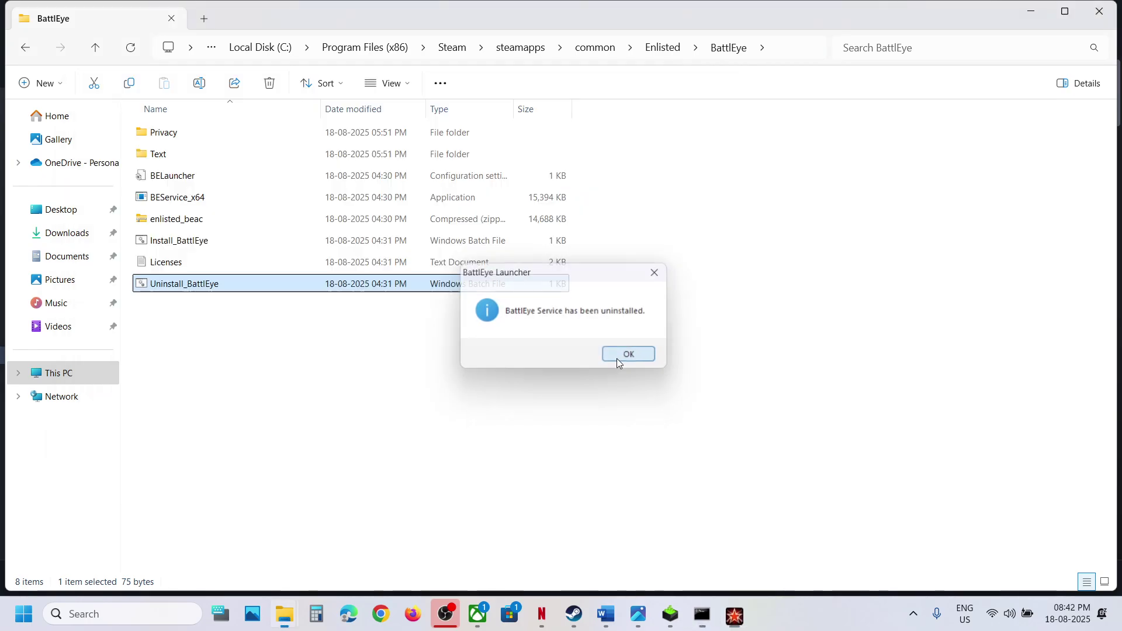
{"action": "left_click", "coordinate": [616, 358]}
- Show Enlisted in Steam, switch to the Xbox app, and launch Enlisted there, accepting the BattlEye notice and permission request
{"action": "left_click", "coordinate": [573, 614]}
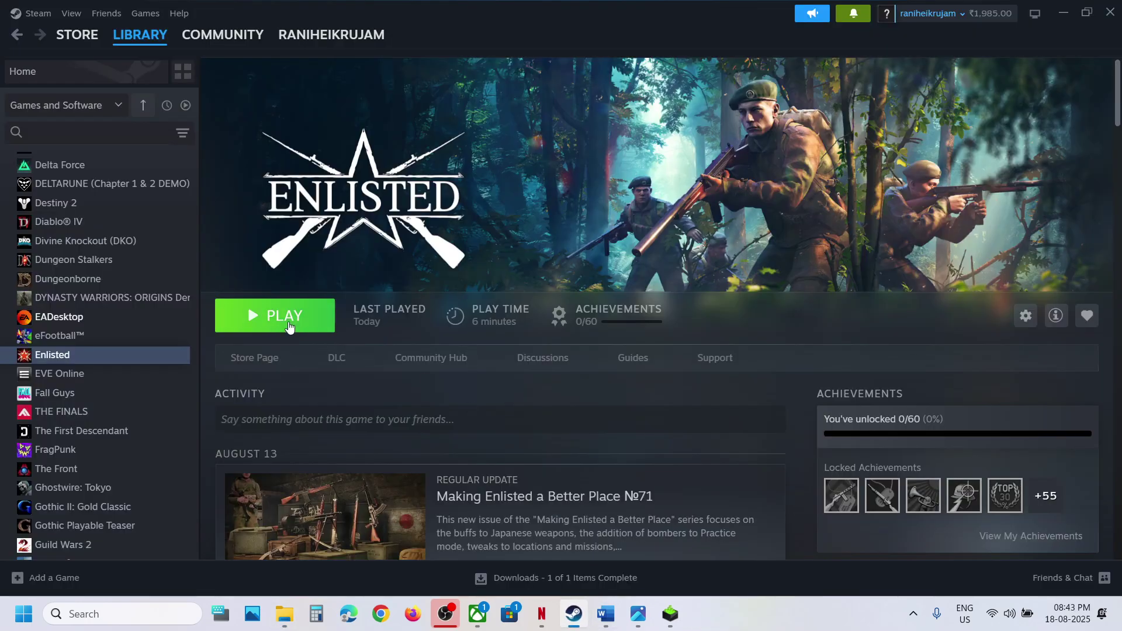
{"action": "left_click", "coordinate": [476, 623]}
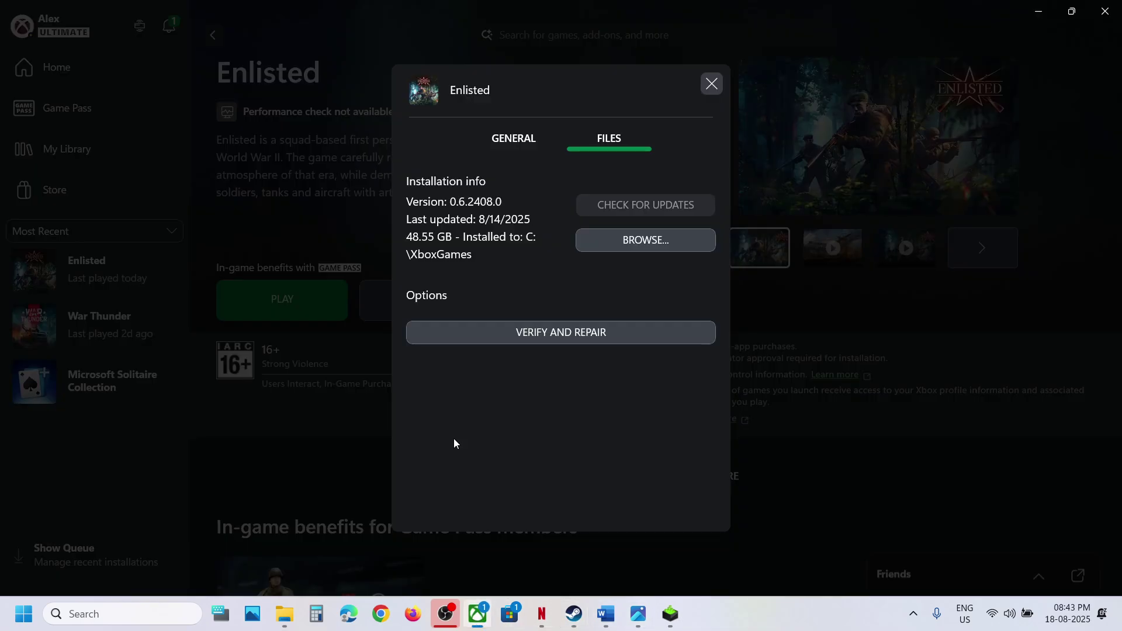
{"action": "left_click", "coordinate": [711, 90]}
{"action": "left_click", "coordinate": [247, 308]}
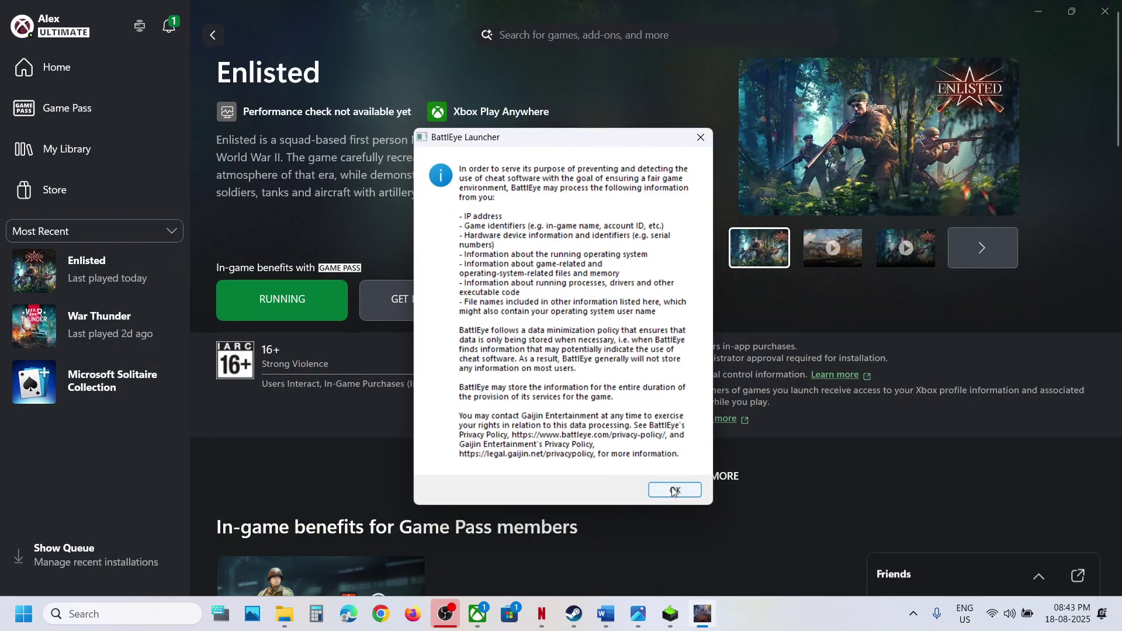
{"action": "left_click", "coordinate": [673, 491]}
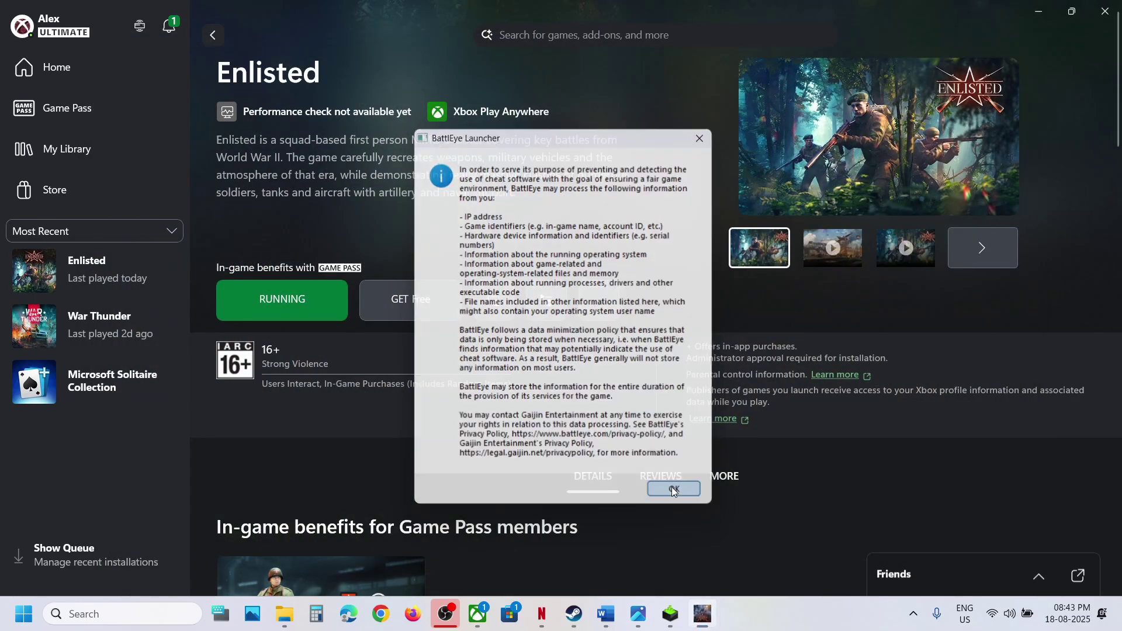
{"action": "left_click", "coordinate": [505, 443]}
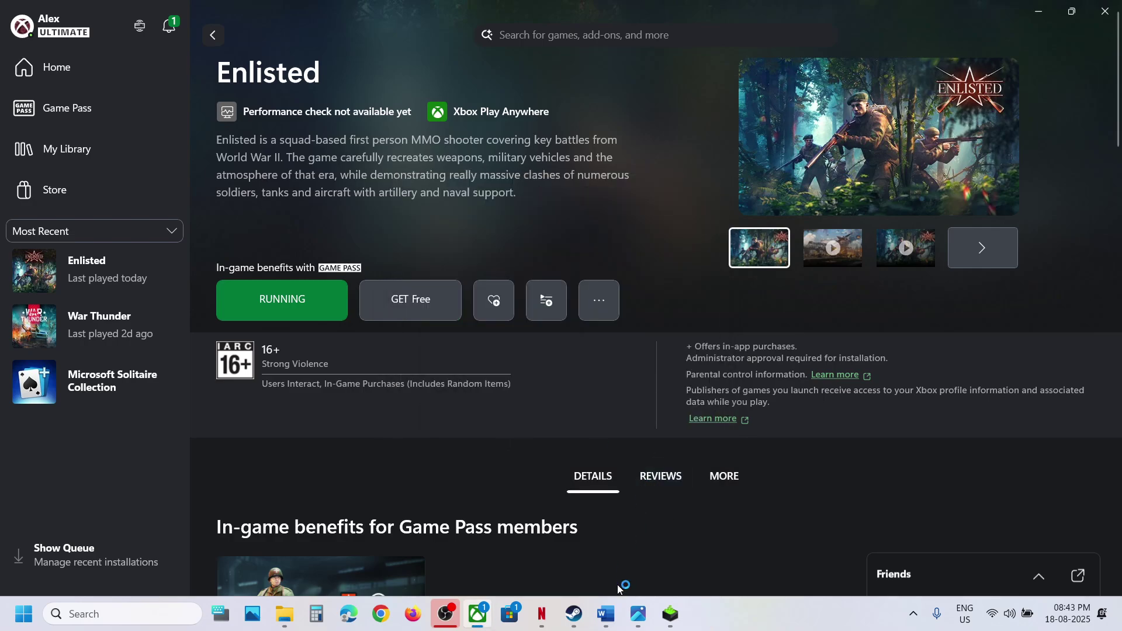
- Show the ipconfig commands of Step 6 in the Word document and start Command Prompt as administrator, approving the permission request
{"action": "left_click", "coordinate": [608, 614]}
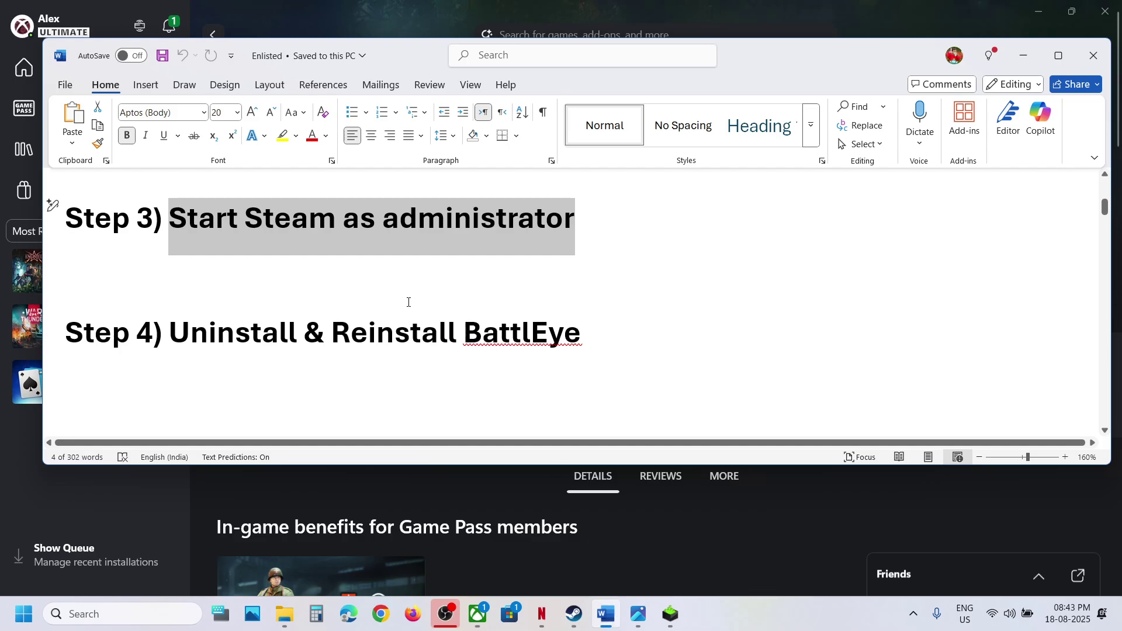
{"action": "scroll", "coordinate": [408, 302], "scroll_direction": "down", "scroll_amount": 5}
{"action": "scroll", "coordinate": [409, 302], "scroll_direction": "down", "scroll_amount": 3}
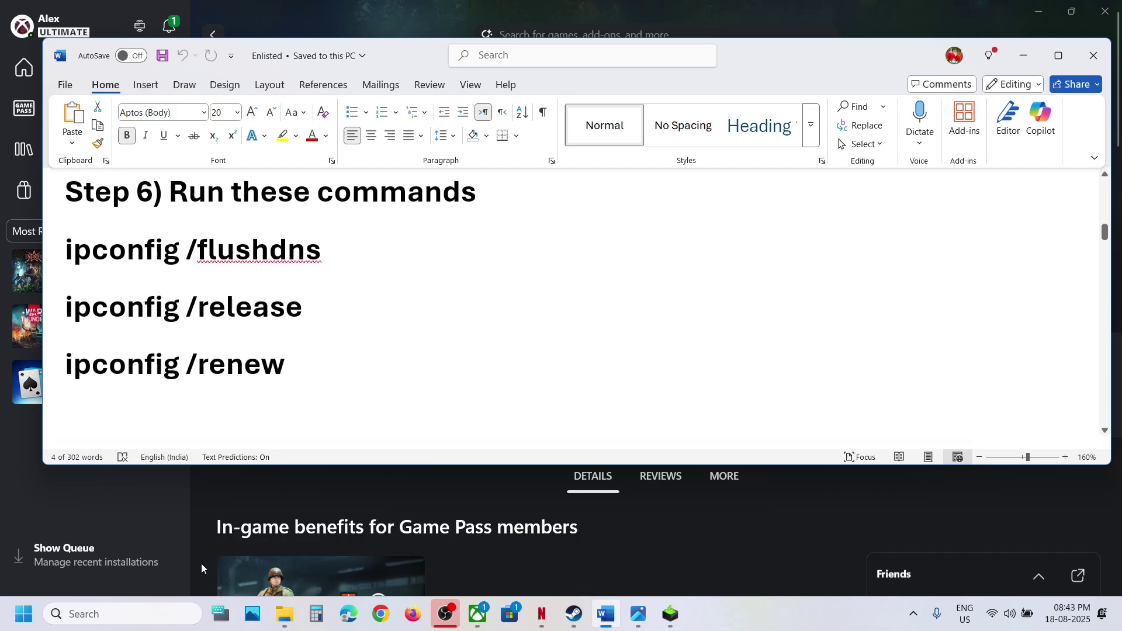
{"action": "left_click", "coordinate": [130, 614]}
{"action": "type", "text": "cmd"}
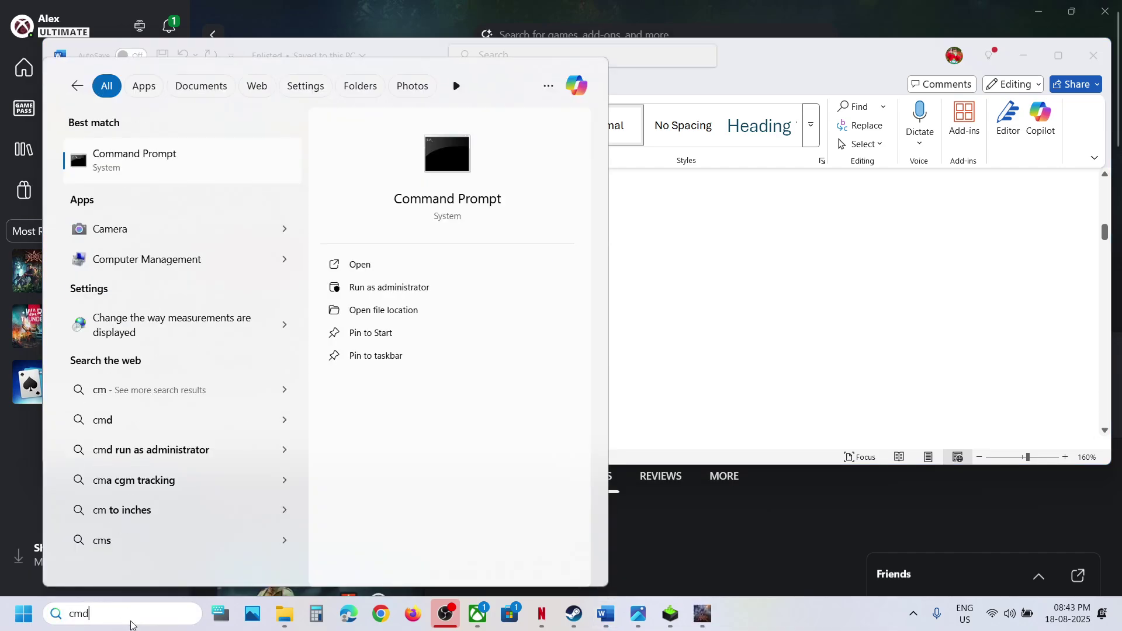
{"action": "right_click", "coordinate": [133, 163]}
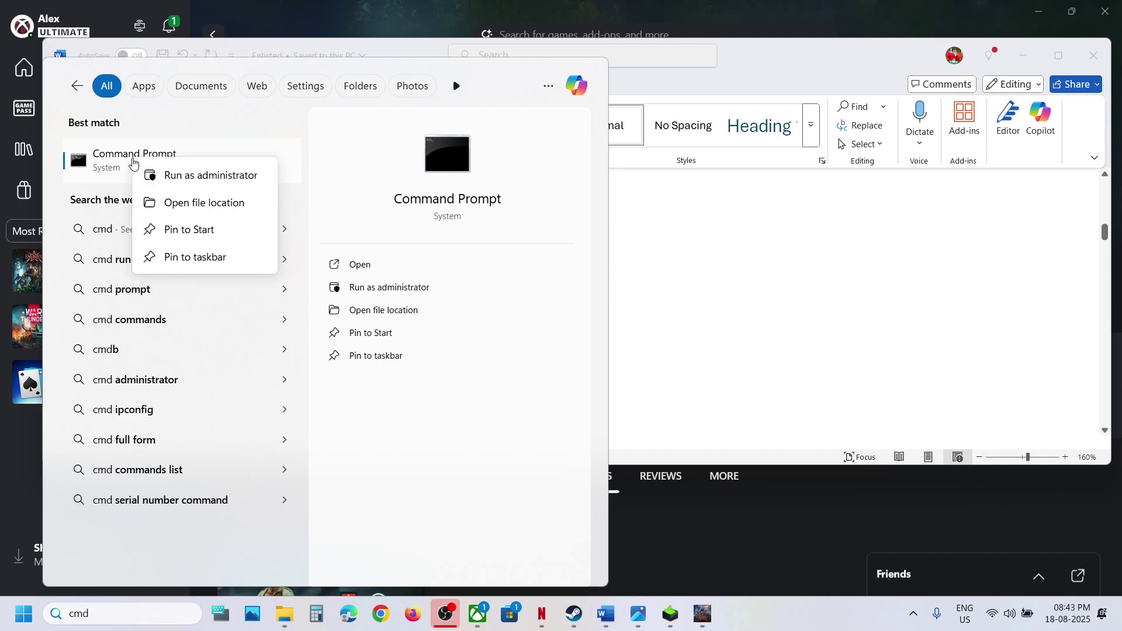
{"action": "left_click", "coordinate": [213, 182]}
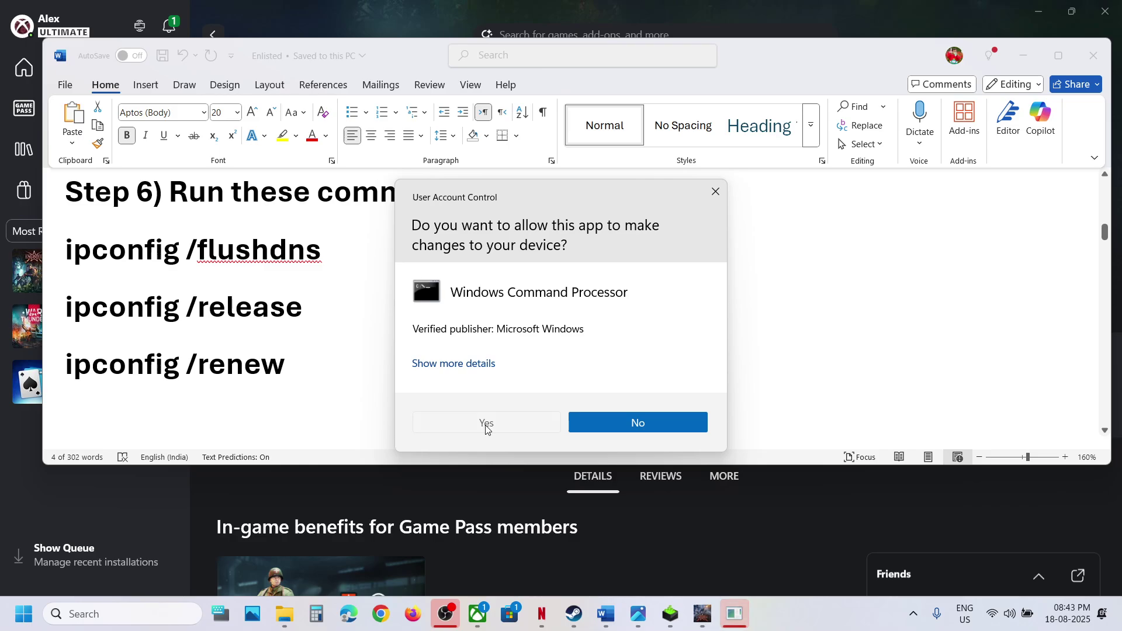
{"action": "left_click", "coordinate": [486, 426]}
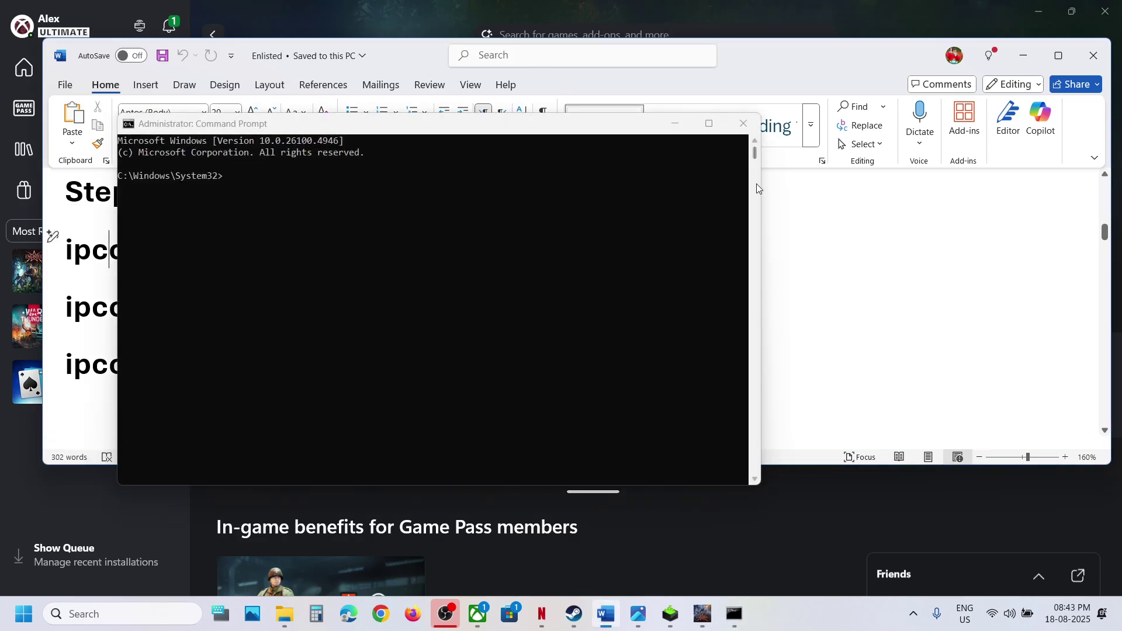
- Copy ipconfig /flushdns from the Word document and run it in the administrator Command Prompt
{"action": "triple_click", "coordinate": [102, 248]}
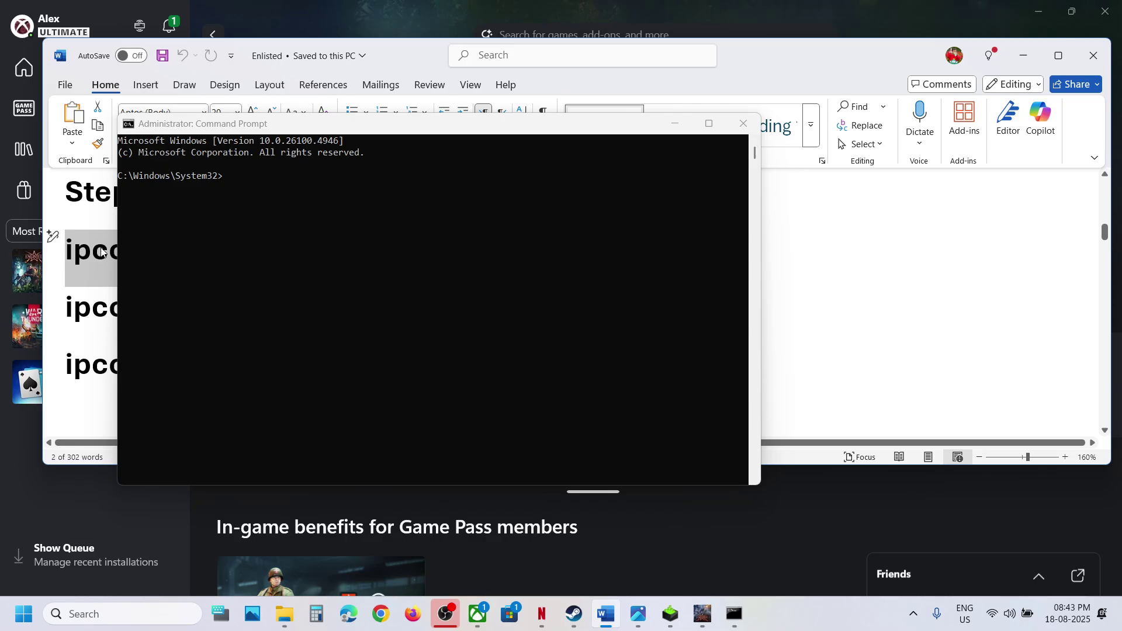
{"action": "left_click", "coordinate": [275, 249]}
{"action": "type", "text": "ipconfig /flushdns"}
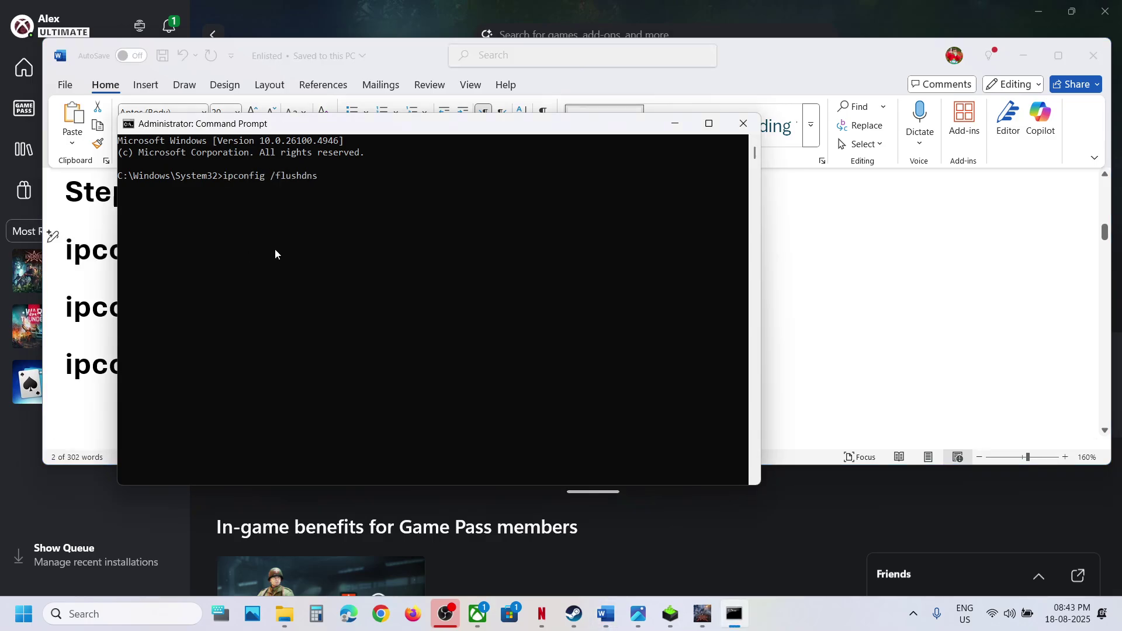
{"action": "key", "text": "Return"}
- Copy ipconfig /release from the Word document and run it in Command Prompt
{"action": "key", "text": "alt+Tab"}
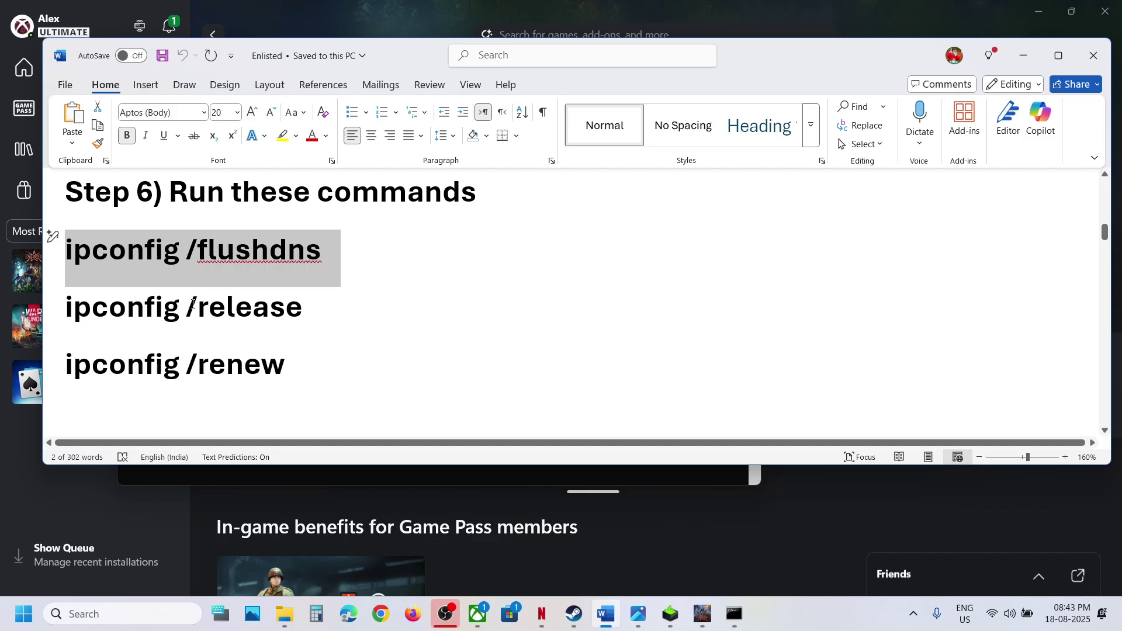
{"action": "left_click", "coordinate": [194, 303]}
{"action": "left_click_drag", "start_coordinate": [303, 309], "coordinate": [194, 303]}
{"action": "triple_click", "coordinate": [194, 302]}
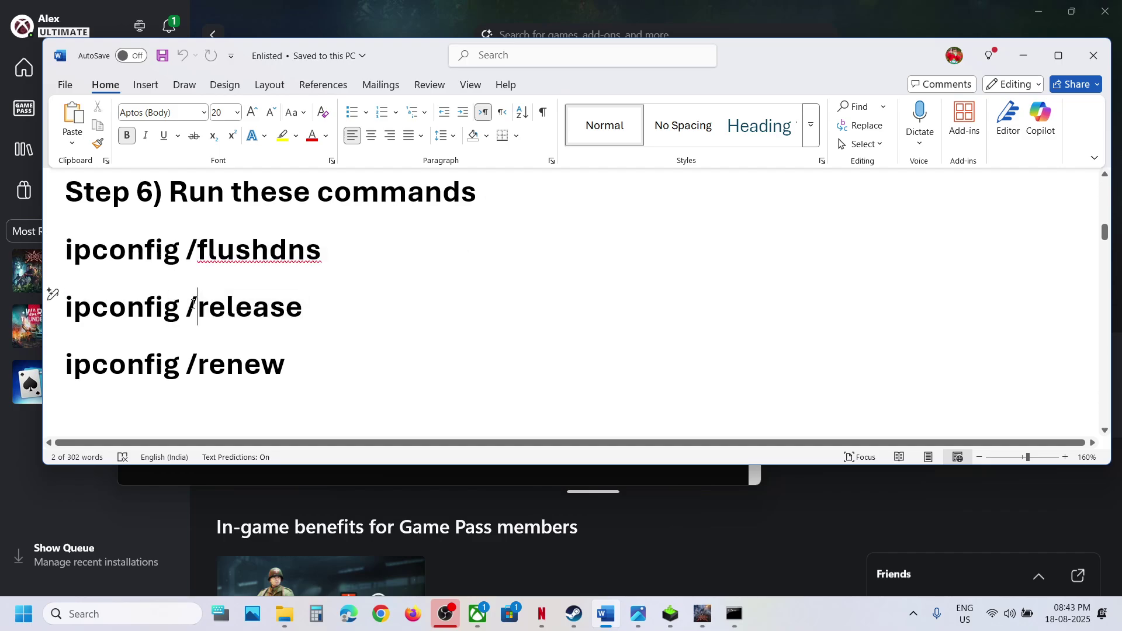
{"action": "key", "text": "ctrl+c"}
{"action": "key", "text": "alt+Tab"}
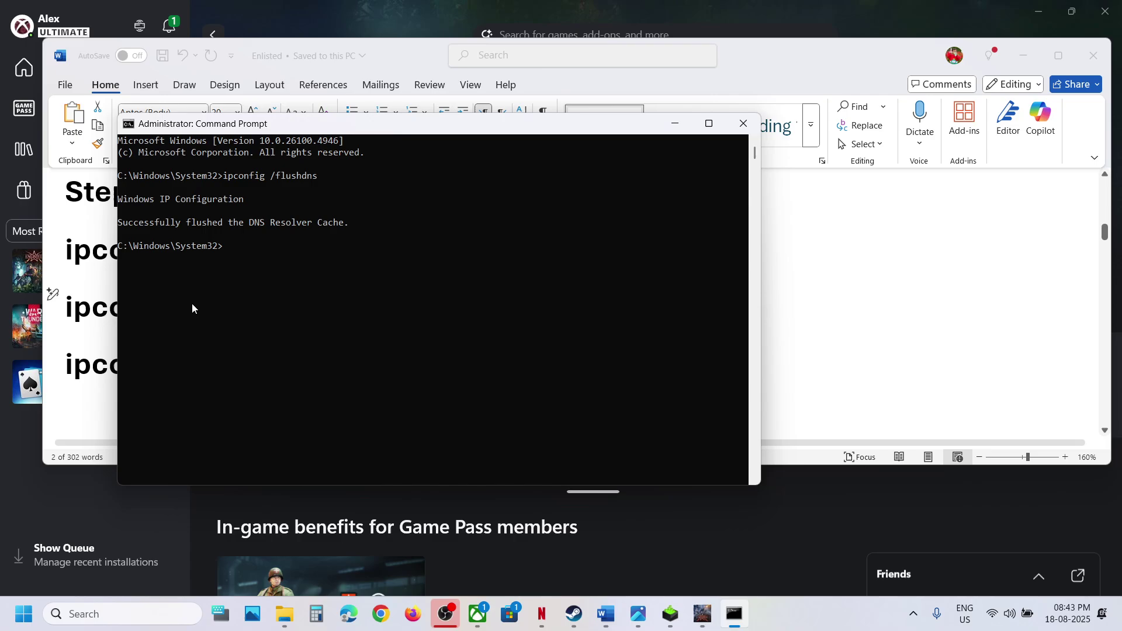
{"action": "key", "text": "ctrl+v"}
{"action": "key", "text": "Return"}
- Copy ipconfig /renew from the Word document, run it in Command Prompt, and close the Command Prompt window
{"action": "key", "text": "alt+Tab"}
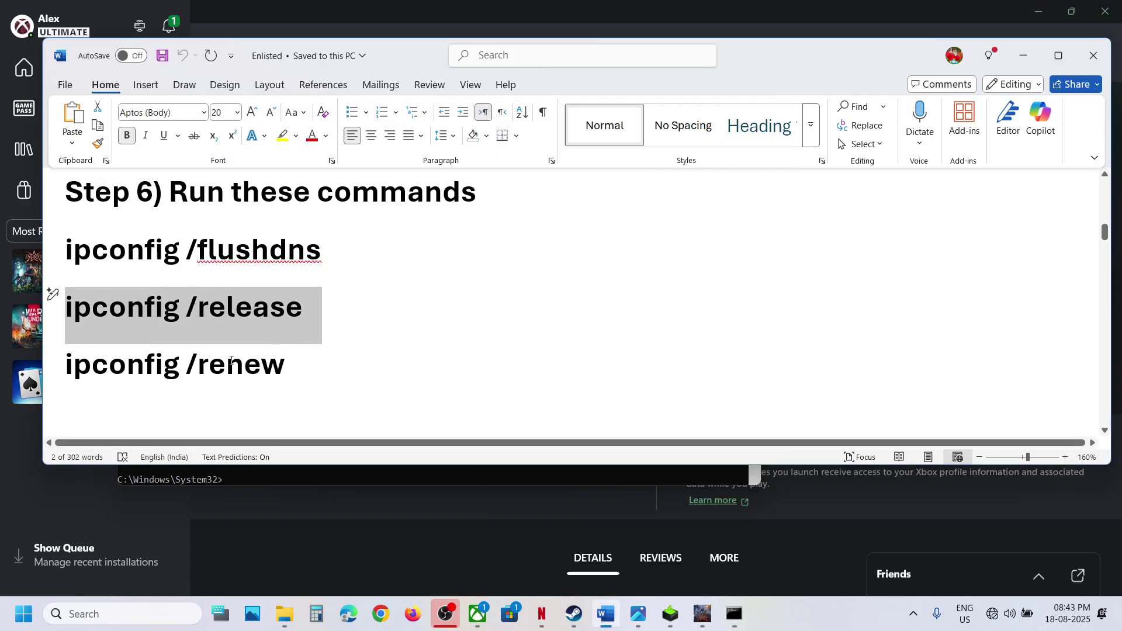
{"action": "triple_click", "coordinate": [223, 365]}
{"action": "key", "text": "ctrl+c"}
{"action": "key", "text": "alt+Tab"}
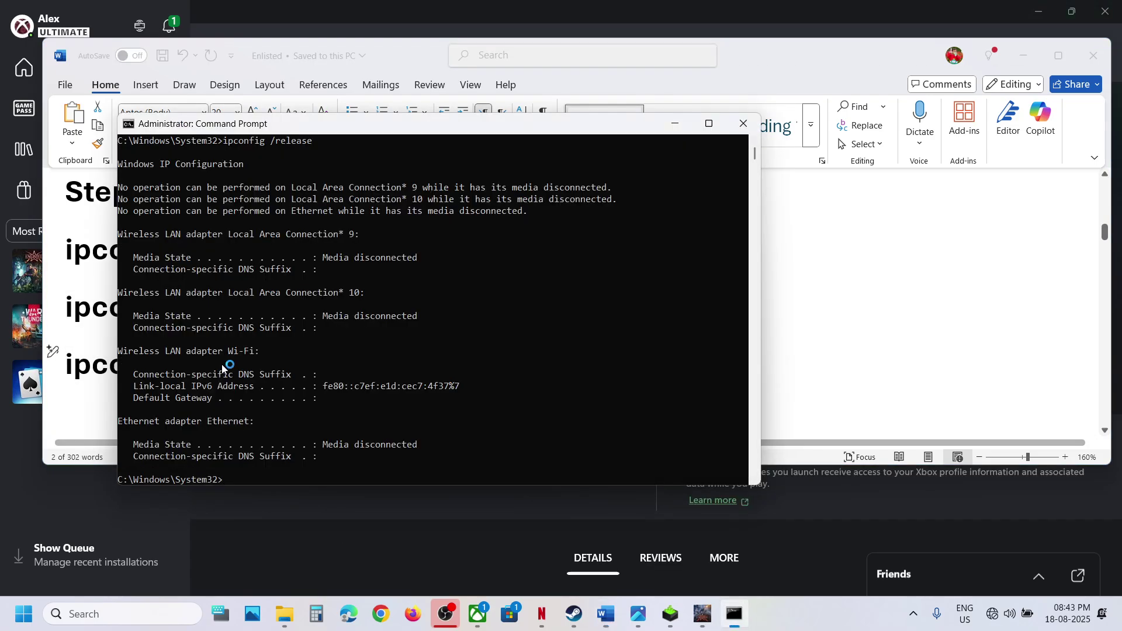
{"action": "key", "text": "Return"}
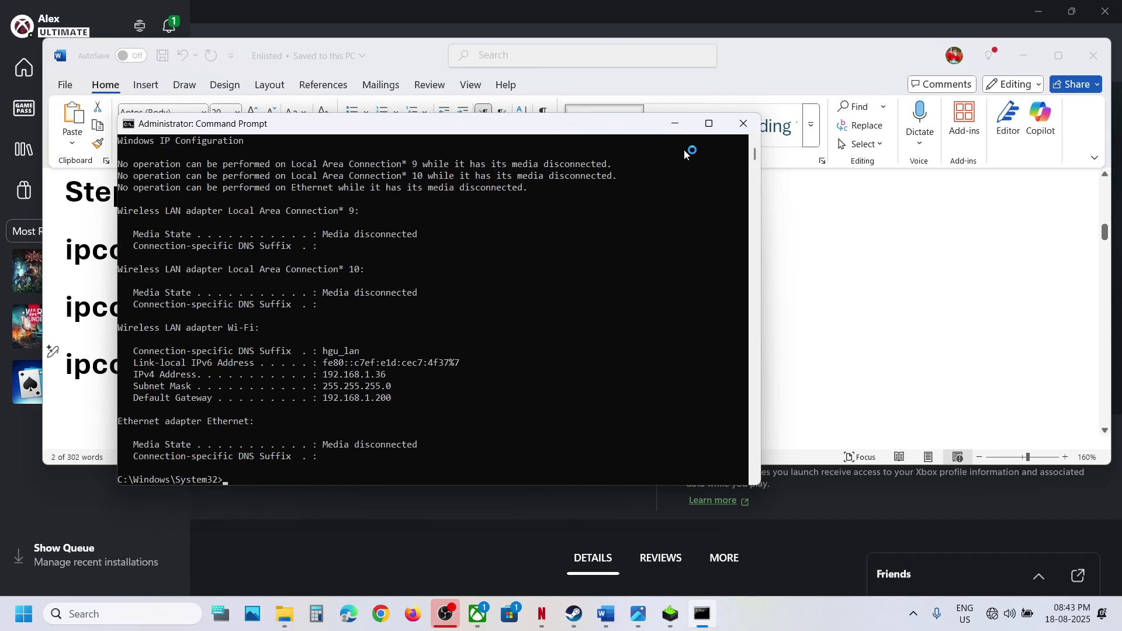
{"action": "left_click", "coordinate": [743, 123]}
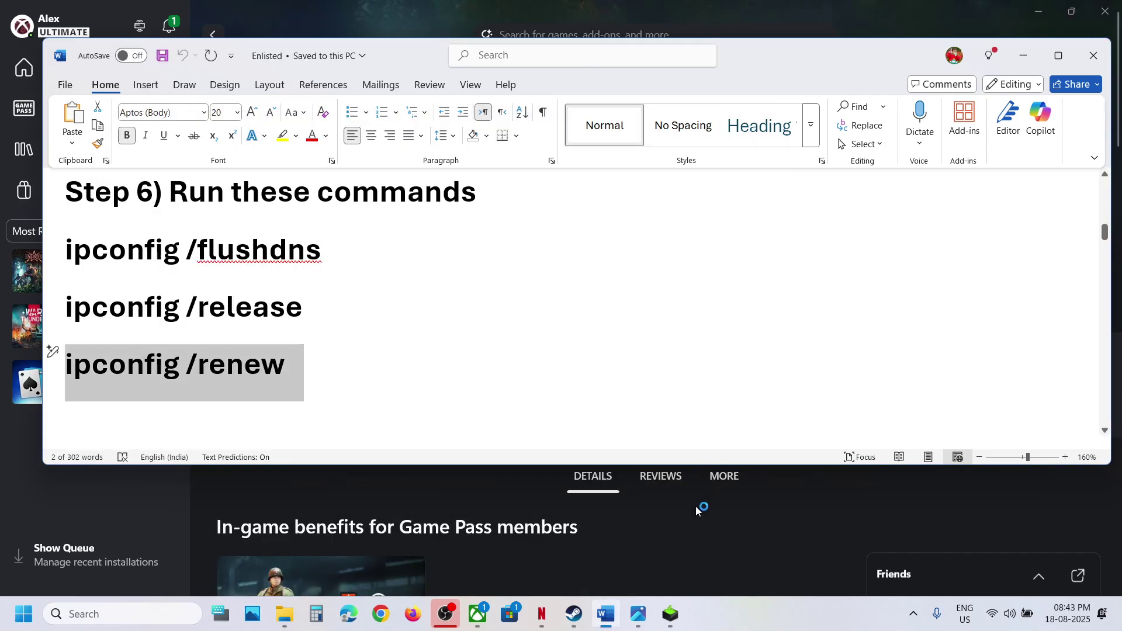
- Highlight the Gaming Services repair tool heading in Word, switch to the Xbox app, and start repairing with its support section's Gaming Services Repair Tool
{"action": "scroll", "coordinate": [321, 345], "scroll_direction": "down", "scroll_amount": 3}
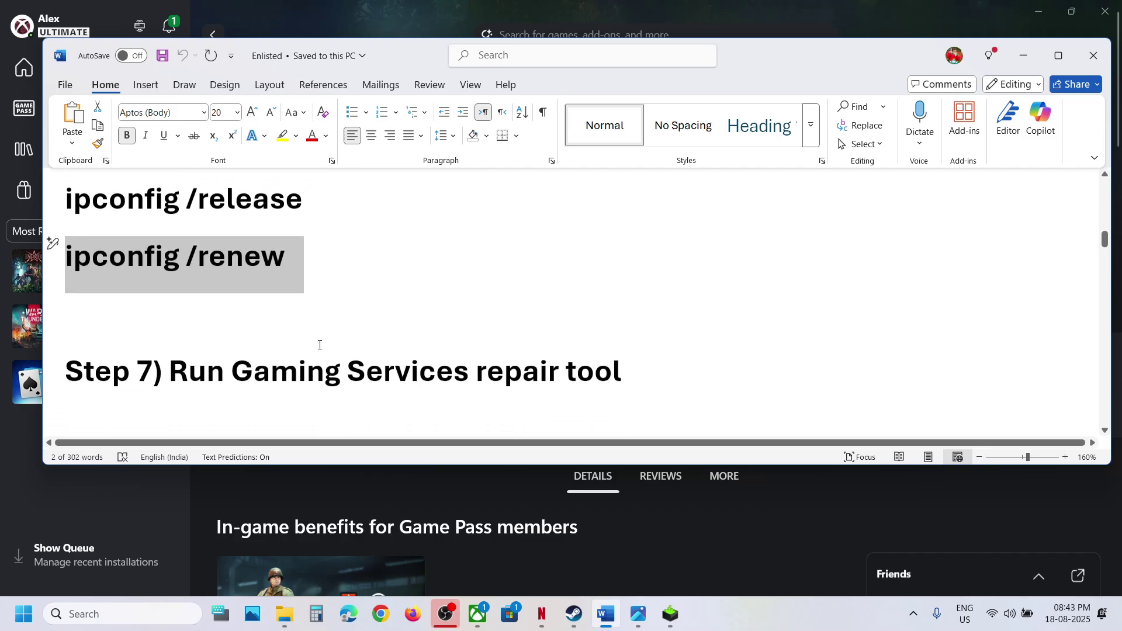
{"action": "left_click_drag", "start_coordinate": [240, 359], "coordinate": [621, 356]}
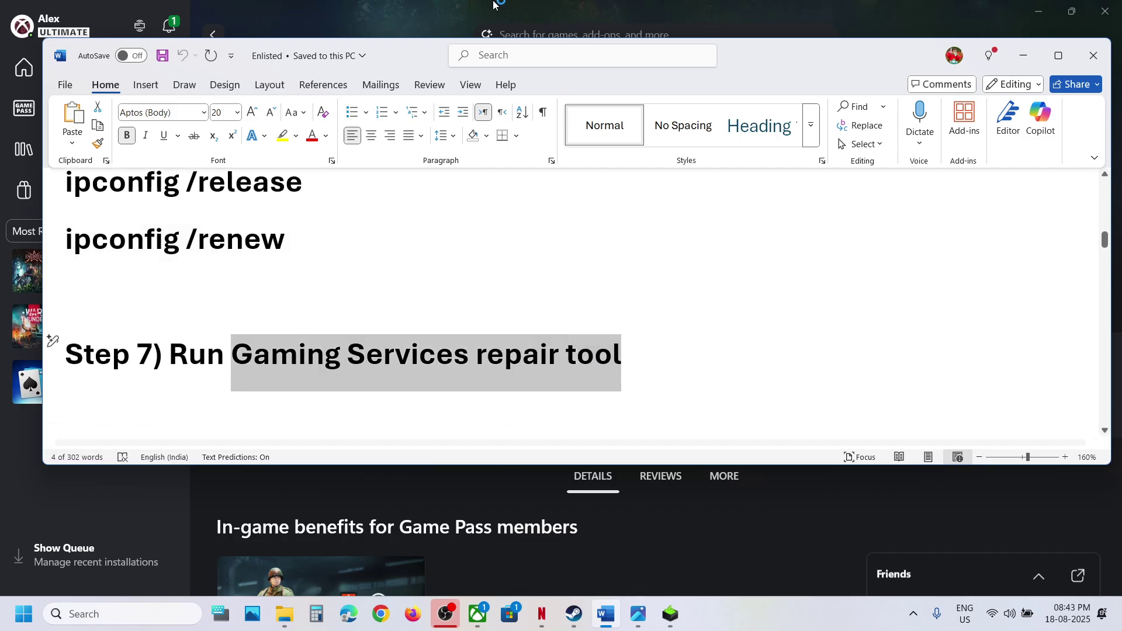
{"action": "left_click", "coordinate": [423, 16]}
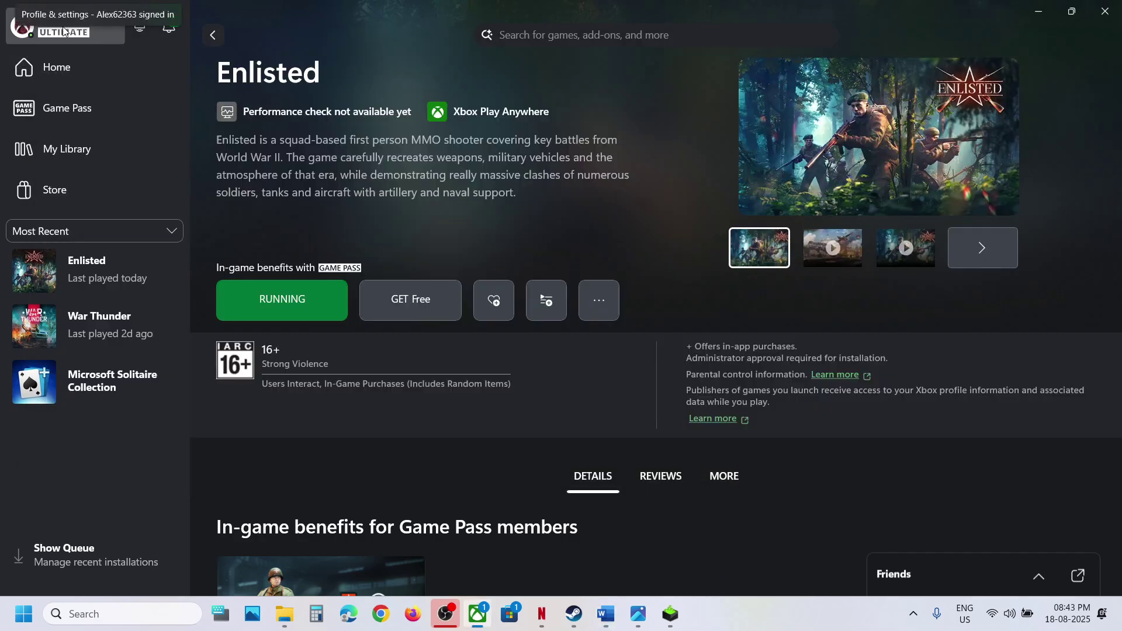
{"action": "left_click", "coordinate": [45, 30]}
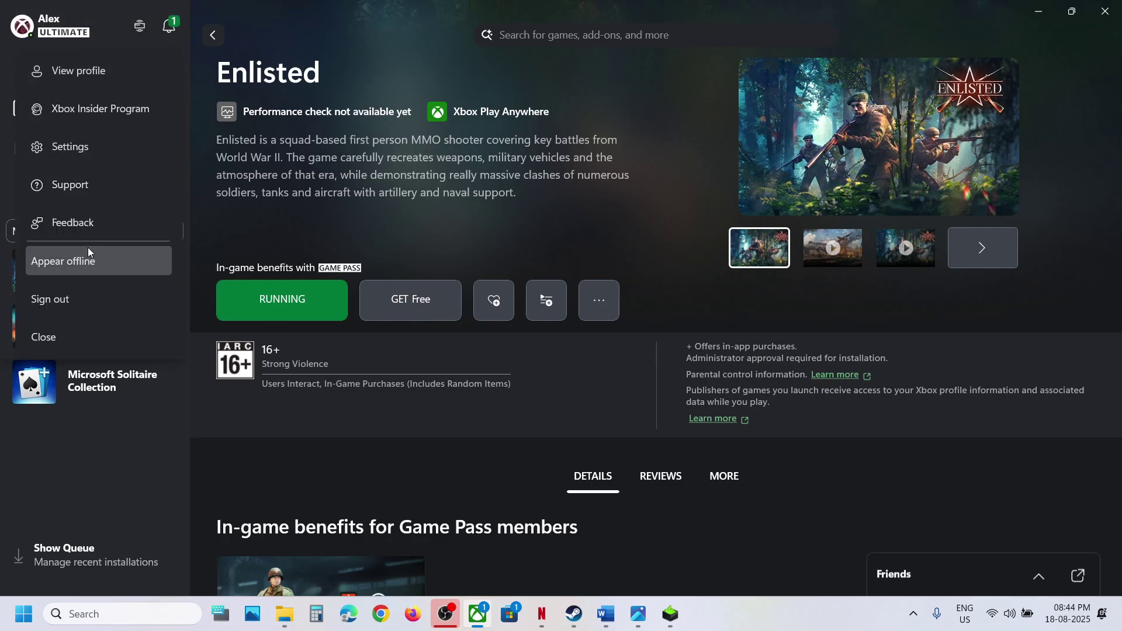
{"action": "left_click", "coordinate": [72, 194]}
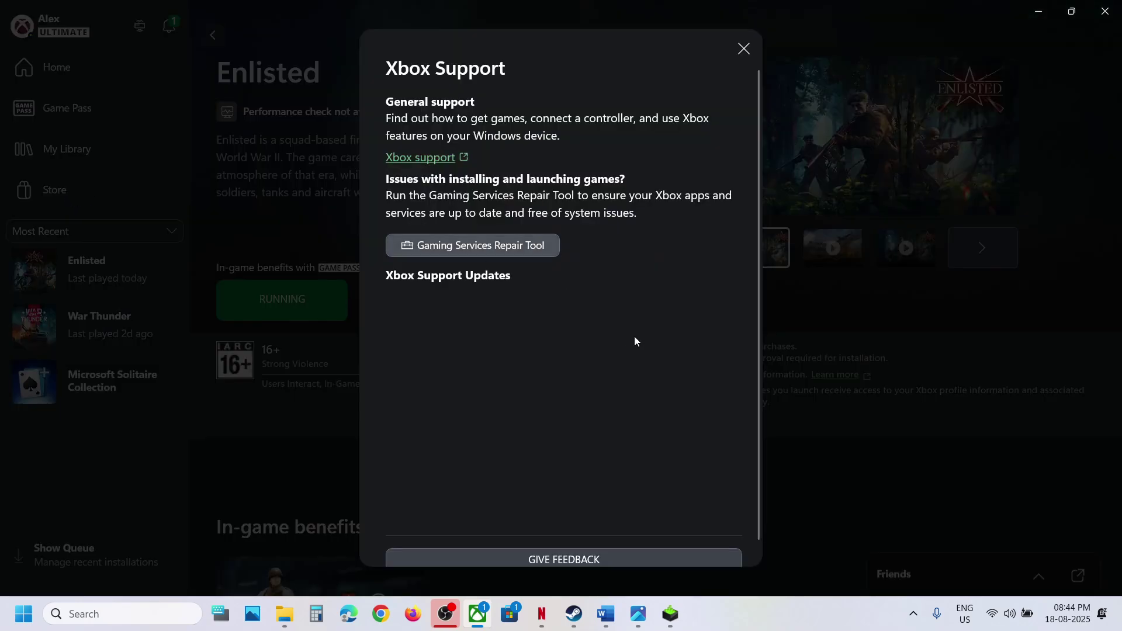
{"action": "left_click", "coordinate": [480, 244]}
{"action": "left_click", "coordinate": [687, 387]}
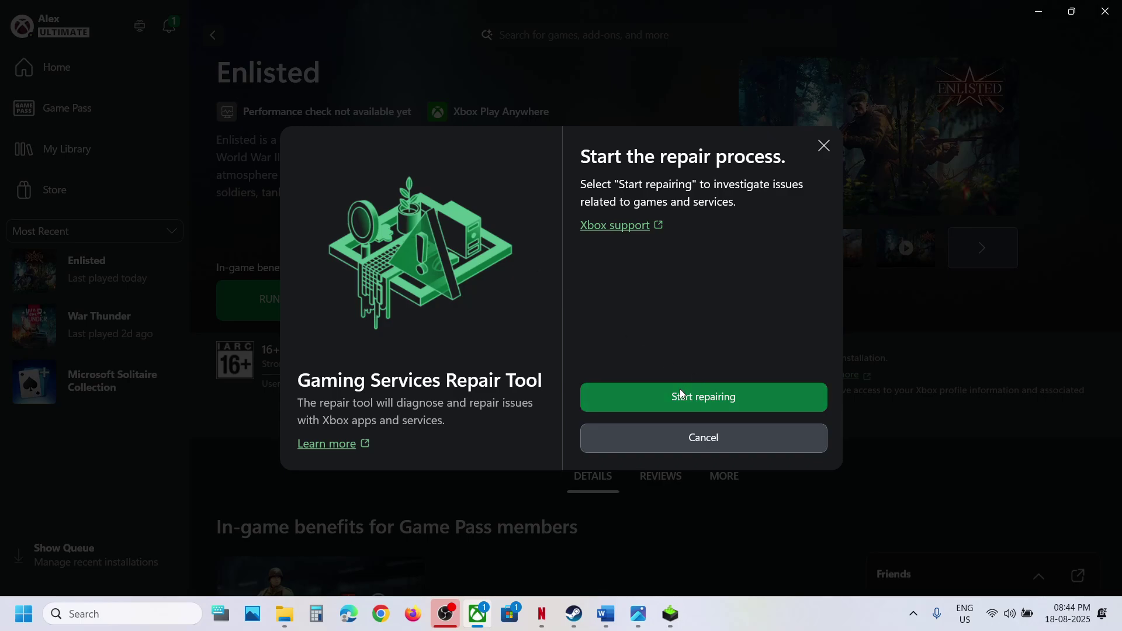
{"action": "left_click", "coordinate": [511, 431]}
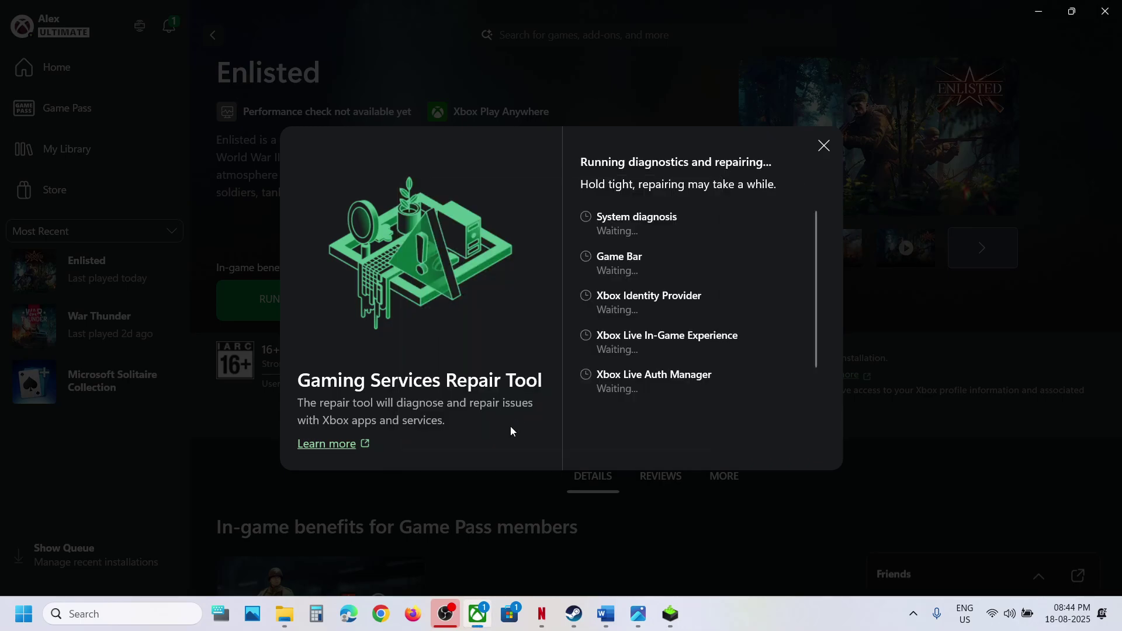
{"action": "scroll", "coordinate": [650, 339], "scroll_direction": "down", "scroll_amount": 1}
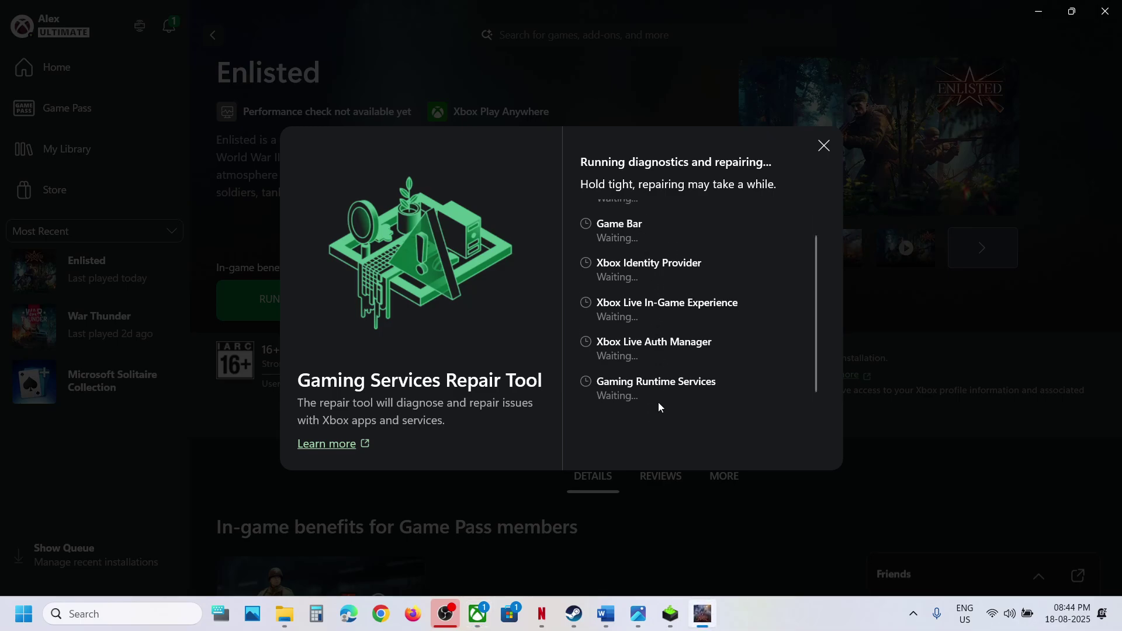
- Close the loading Enlisted game window while the Gaming Services repair runs
{"action": "left_click", "coordinate": [707, 623]}
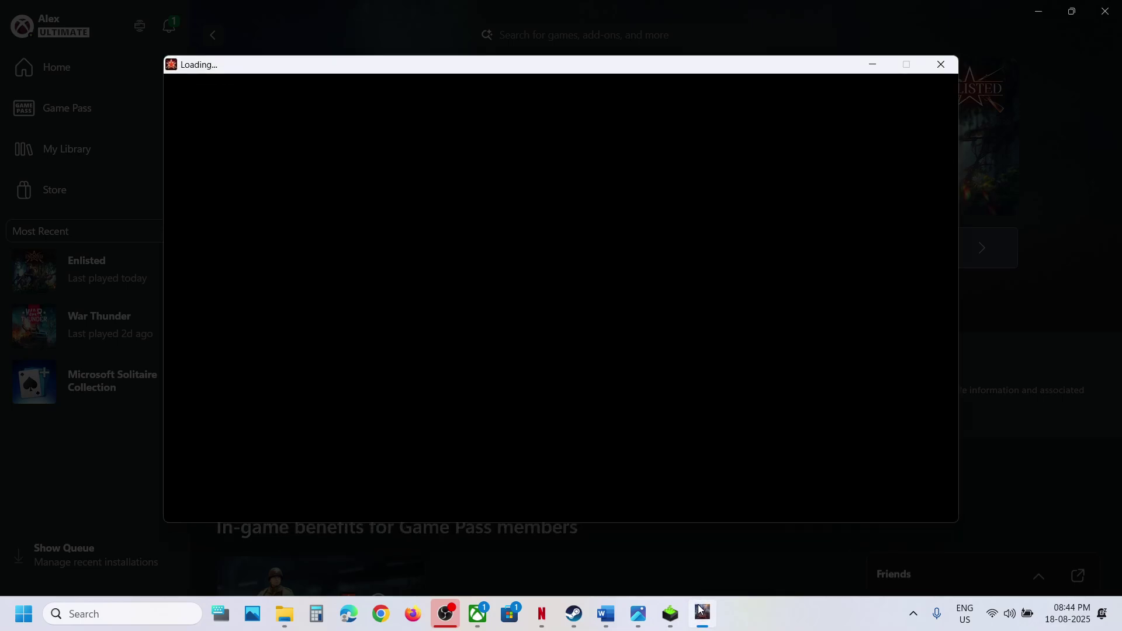
{"action": "right_click", "coordinate": [698, 601]}
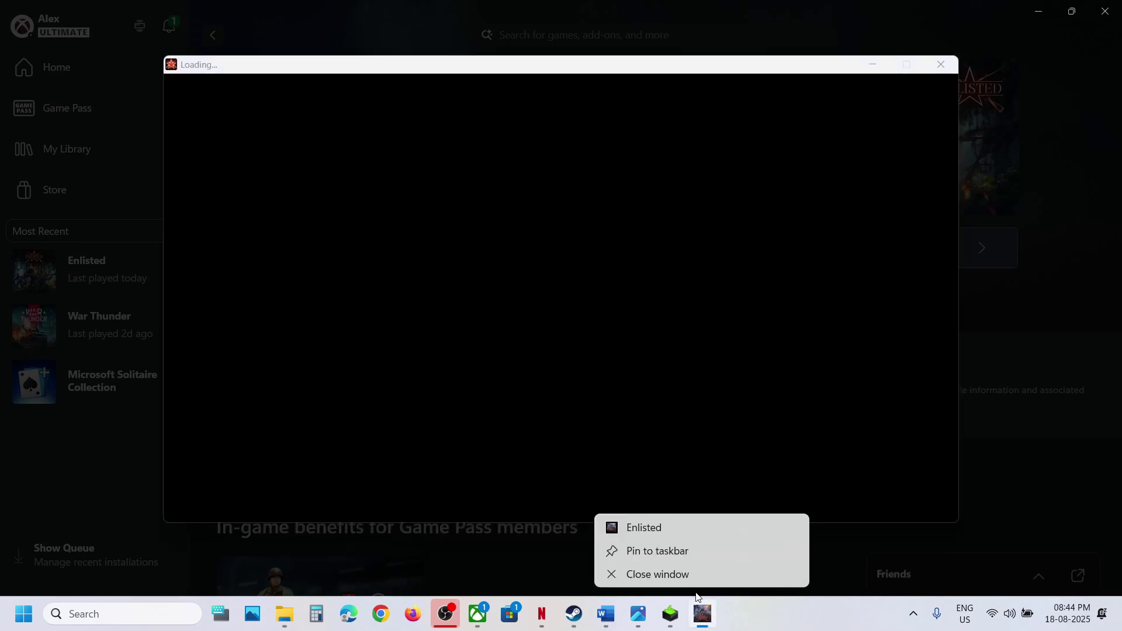
{"action": "left_click", "coordinate": [679, 578]}
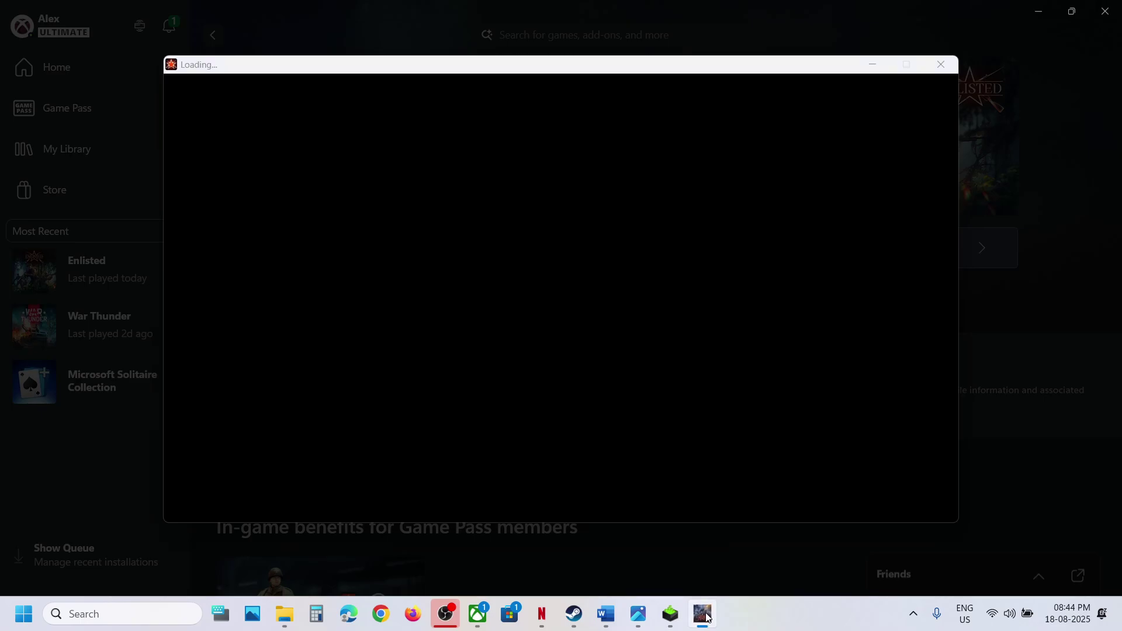
{"action": "right_click", "coordinate": [708, 618]}
{"action": "left_click", "coordinate": [680, 575]}
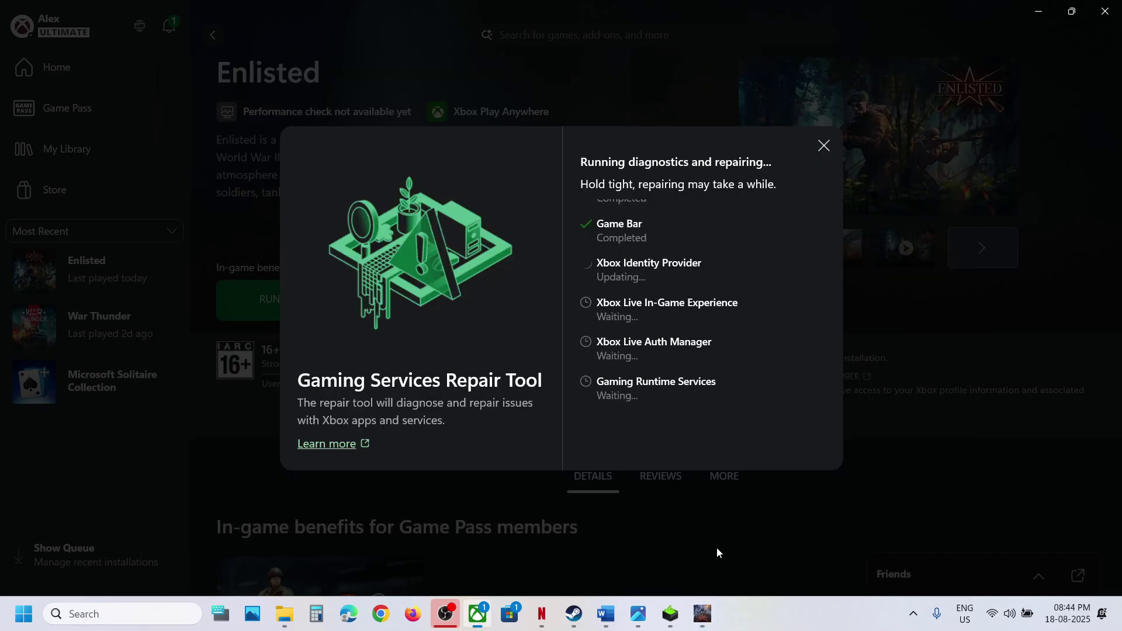
{"action": "key", "text": "Escape"}
{"action": "left_click", "coordinate": [523, 347]}
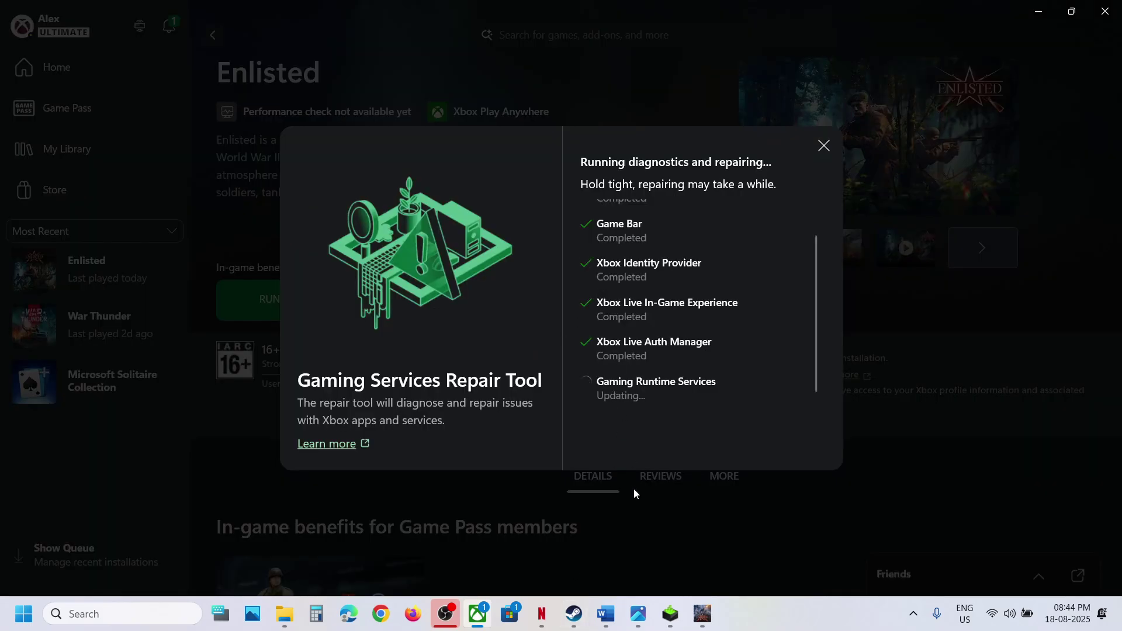
- Copy the NVIDIA driver download link from Step 8 of the Word document and open it in Chrome
{"action": "left_click", "coordinate": [604, 623]}
{"action": "scroll", "coordinate": [423, 317], "scroll_direction": "down", "scroll_amount": 4}
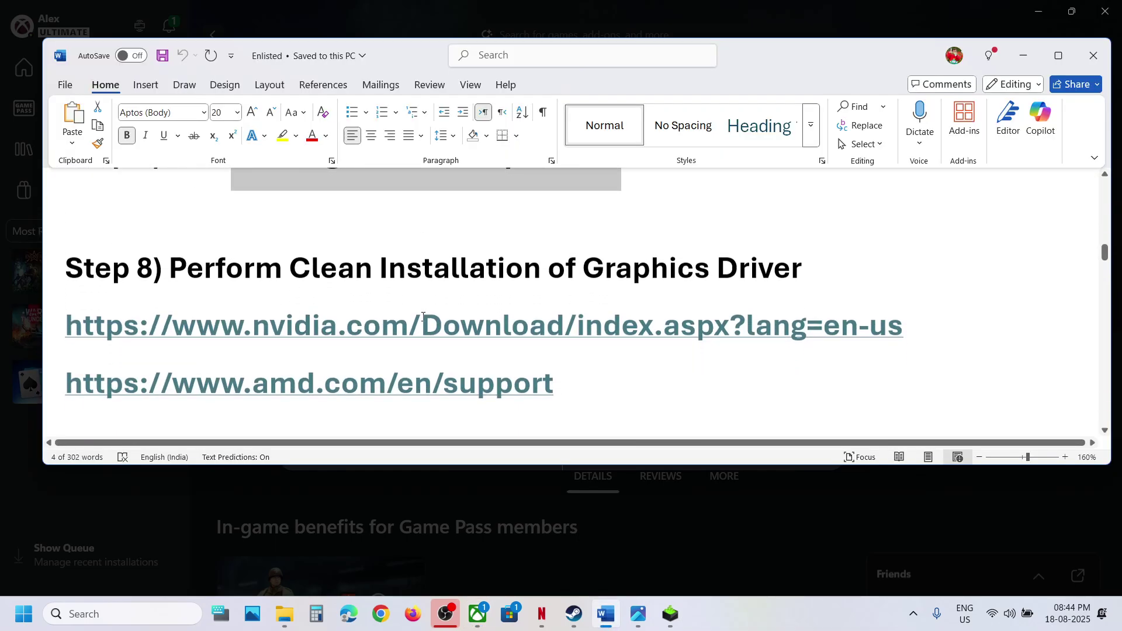
{"action": "double_click", "coordinate": [549, 311]}
{"action": "triple_click", "coordinate": [549, 314]}
{"action": "key", "text": "ctrl+c"}
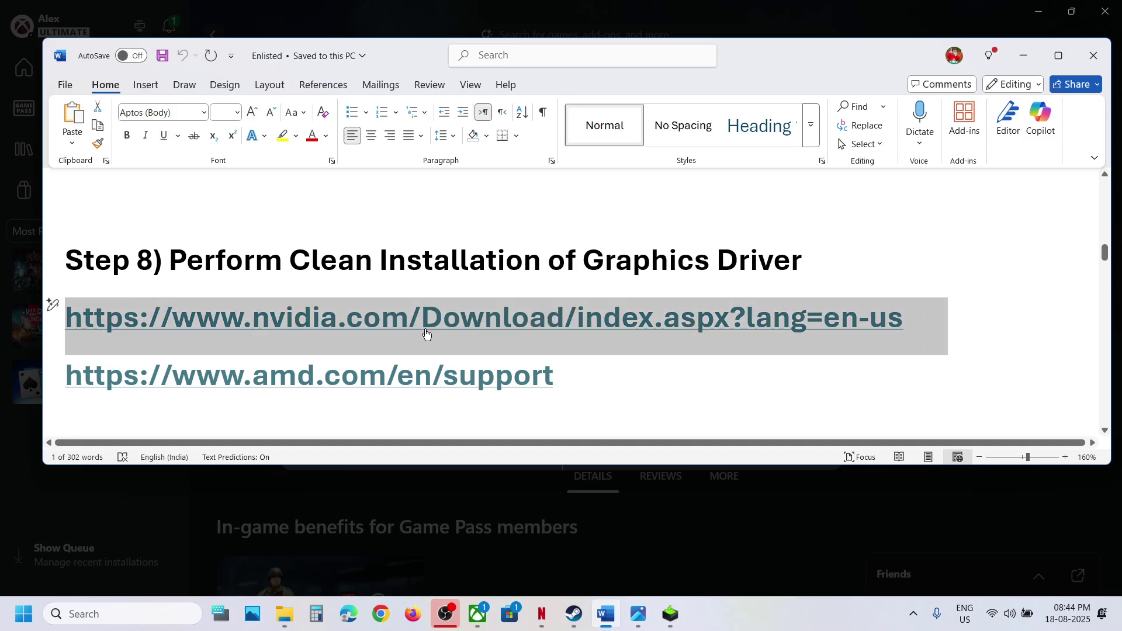
{"action": "left_click", "coordinate": [382, 616]}
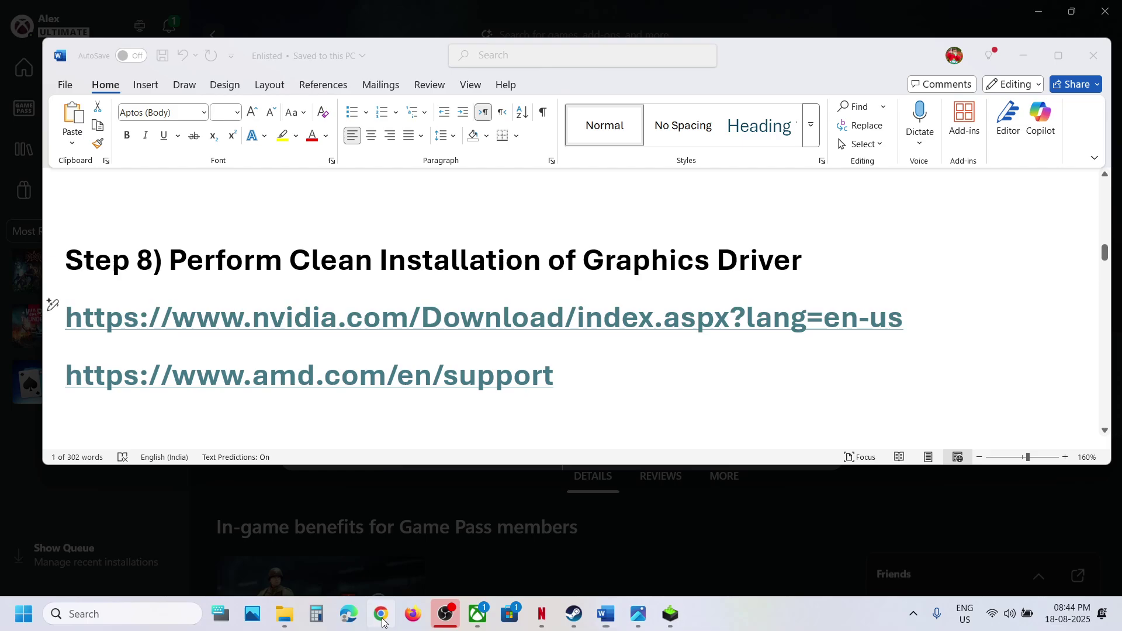
{"action": "key", "text": "ctrl+v"}
{"action": "key", "text": "Return"}
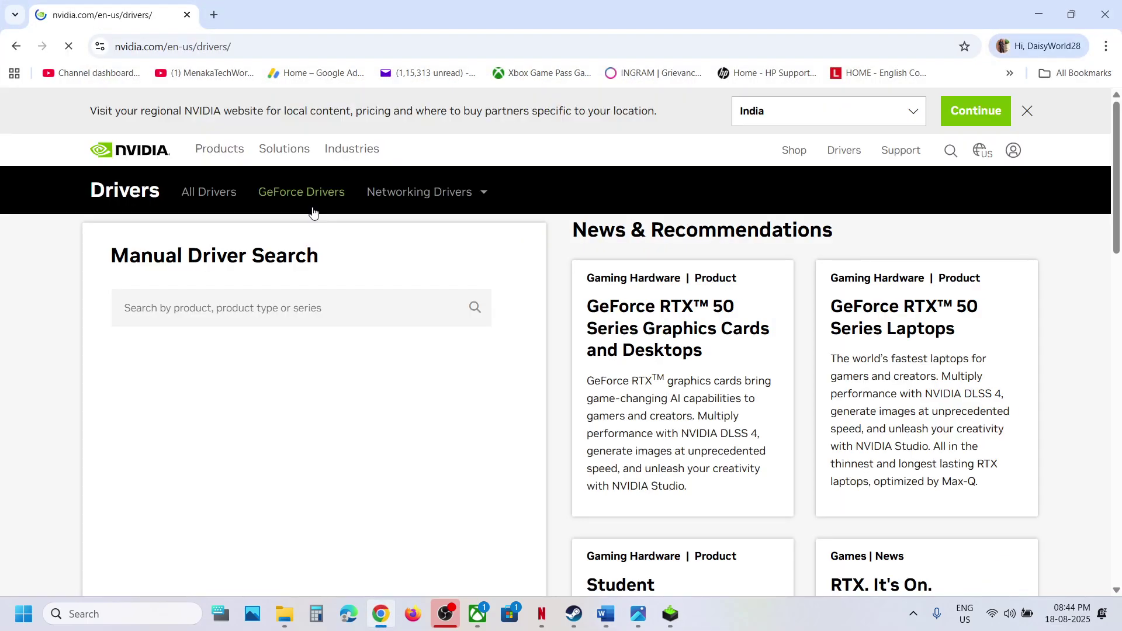
- Find NVIDIA drivers for the GeForce RTX 3050 Laptop GPU on Windows 11 and show the available driver versions
{"action": "scroll", "coordinate": [323, 346], "scroll_direction": "down", "scroll_amount": 3}
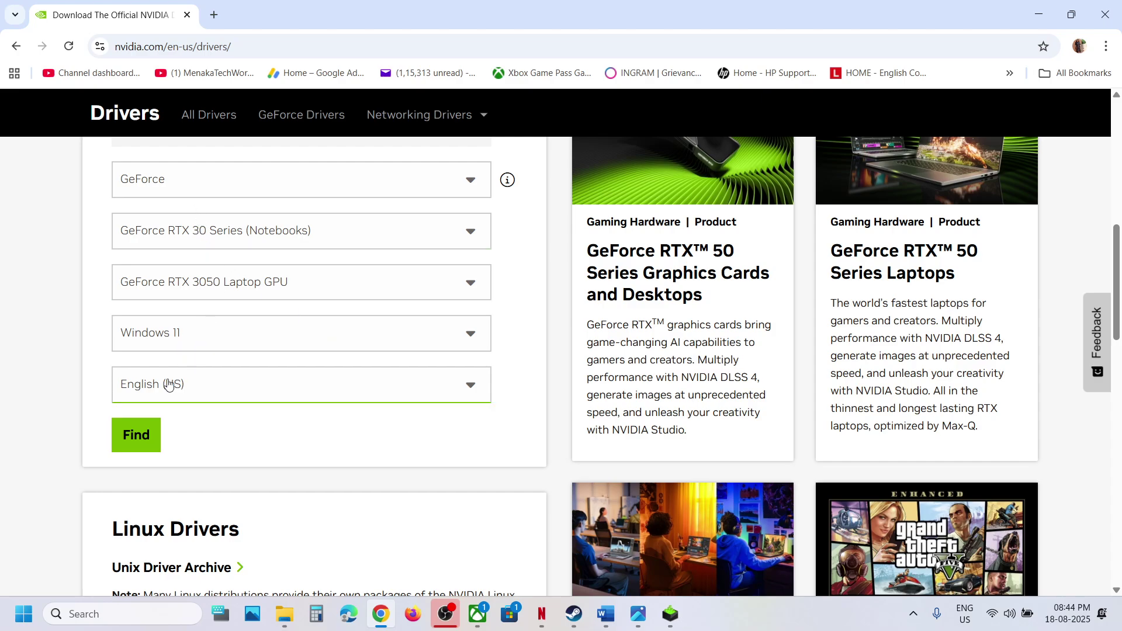
{"action": "left_click", "coordinate": [144, 431]}
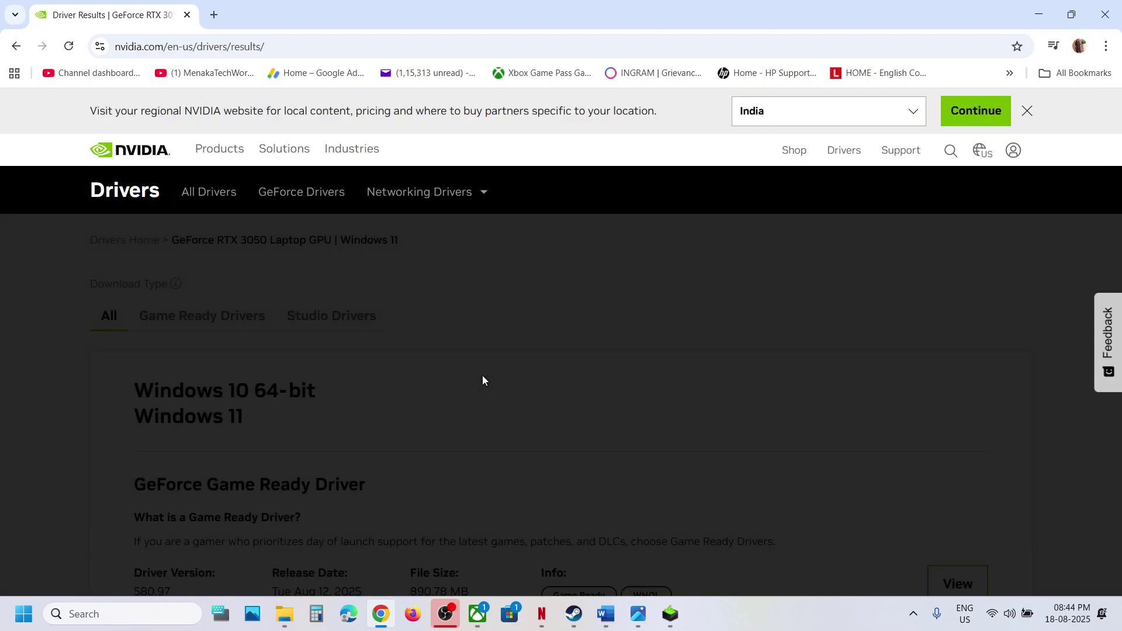
{"action": "scroll", "coordinate": [482, 379], "scroll_direction": "down", "scroll_amount": 2}
{"action": "scroll", "coordinate": [483, 380], "scroll_direction": "down", "scroll_amount": 1}
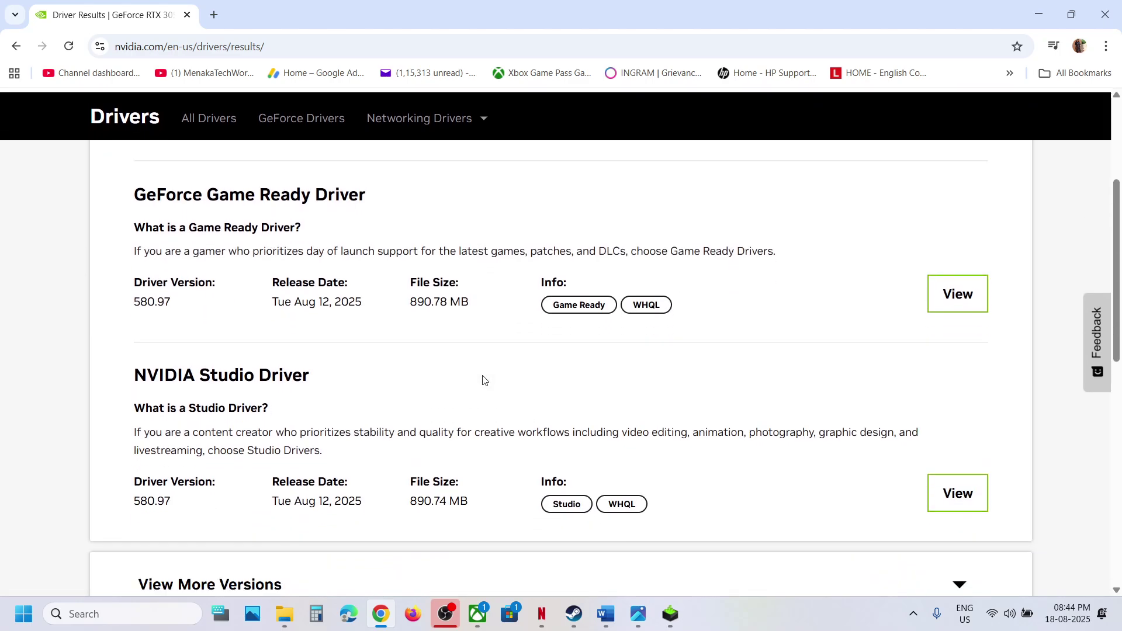
- Download the GeForce Game Ready Driver 580.97 for Windows 11 from its details page
{"action": "left_click", "coordinate": [968, 286]}
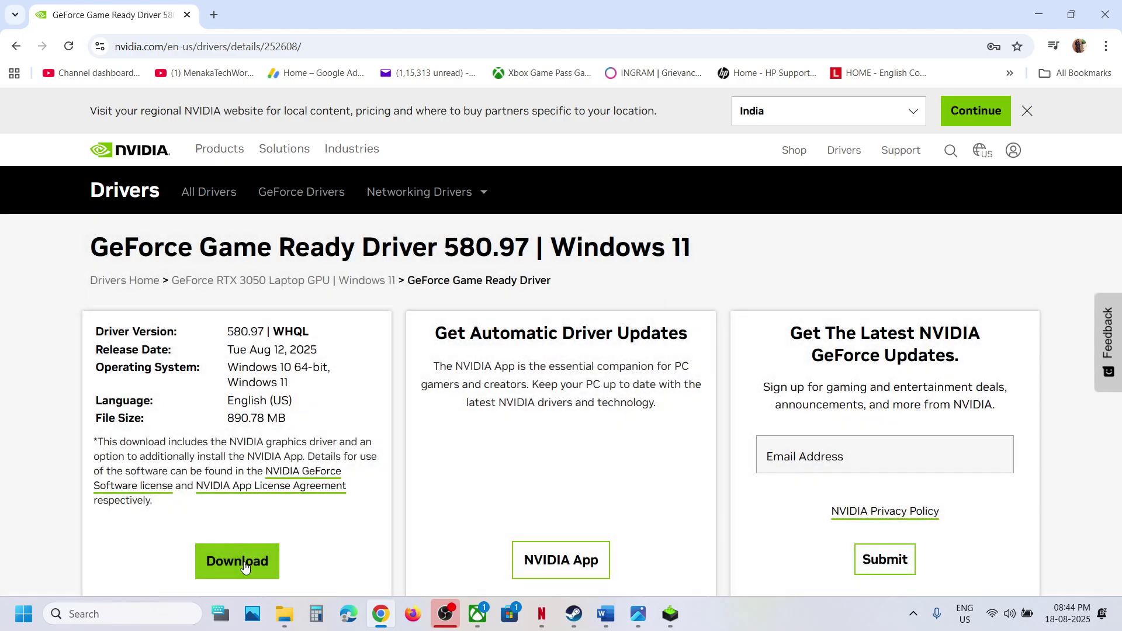
{"action": "left_click", "coordinate": [237, 561]}
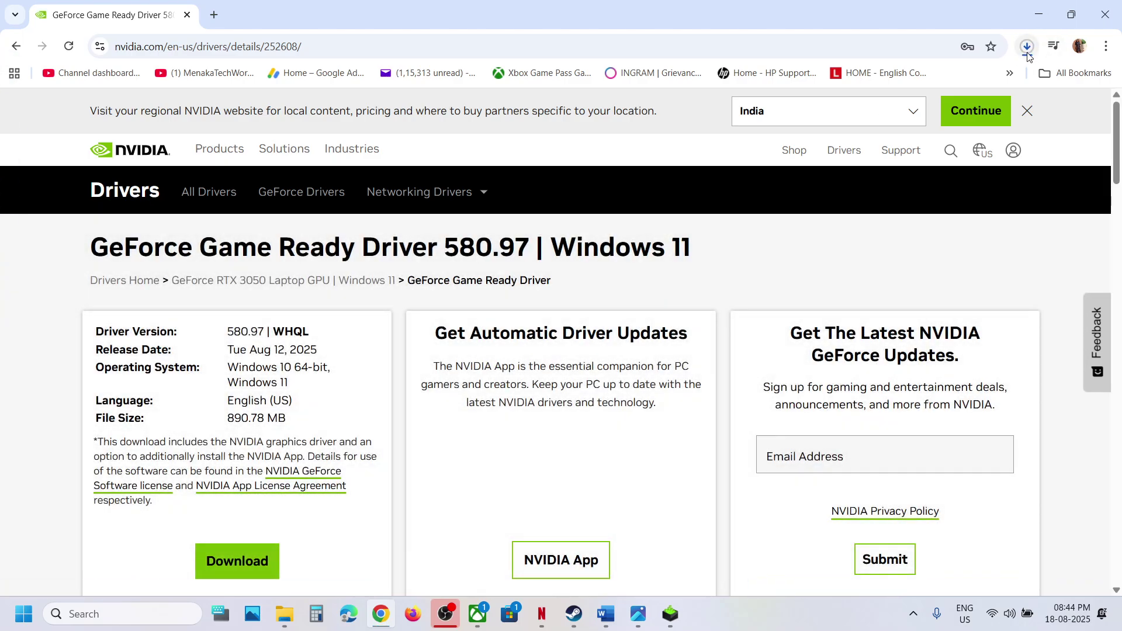
- In the NVIDIA Installer, accept the license for the driver with NVIDIA App and choose a custom installation with the clean installation option
{"action": "left_click", "coordinate": [666, 617]}
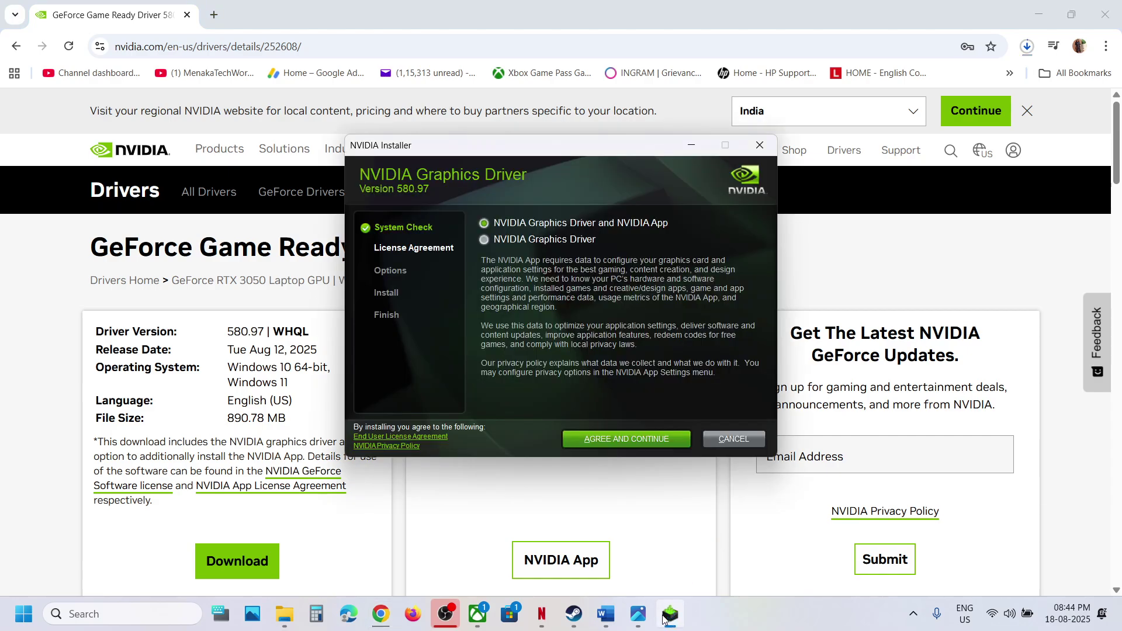
{"action": "left_click", "coordinate": [605, 438]}
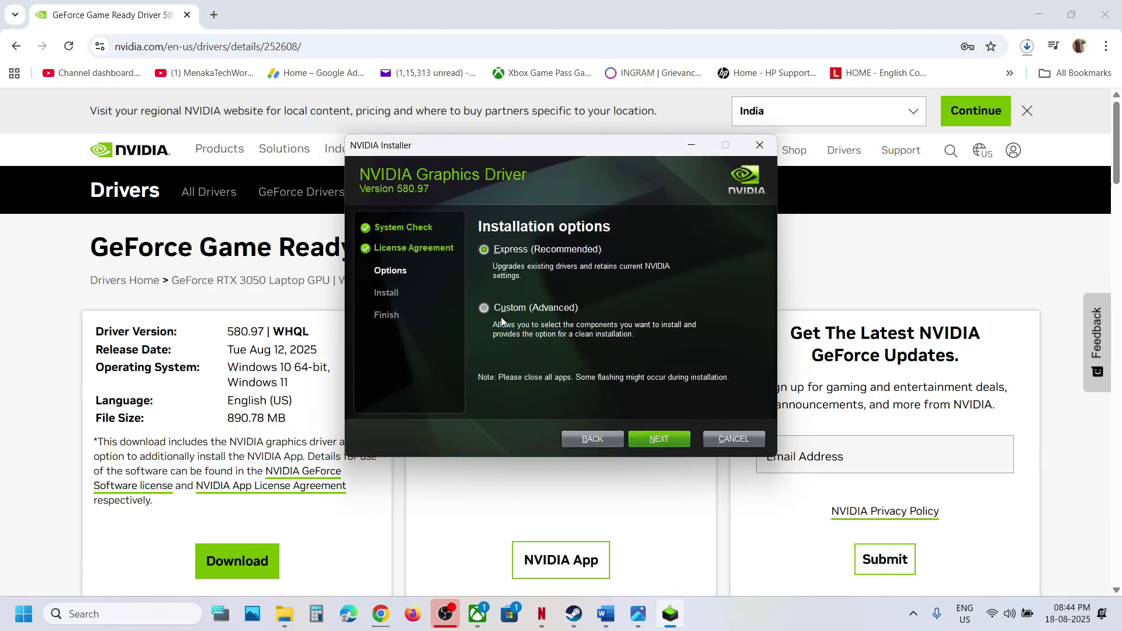
{"action": "left_click", "coordinate": [488, 310]}
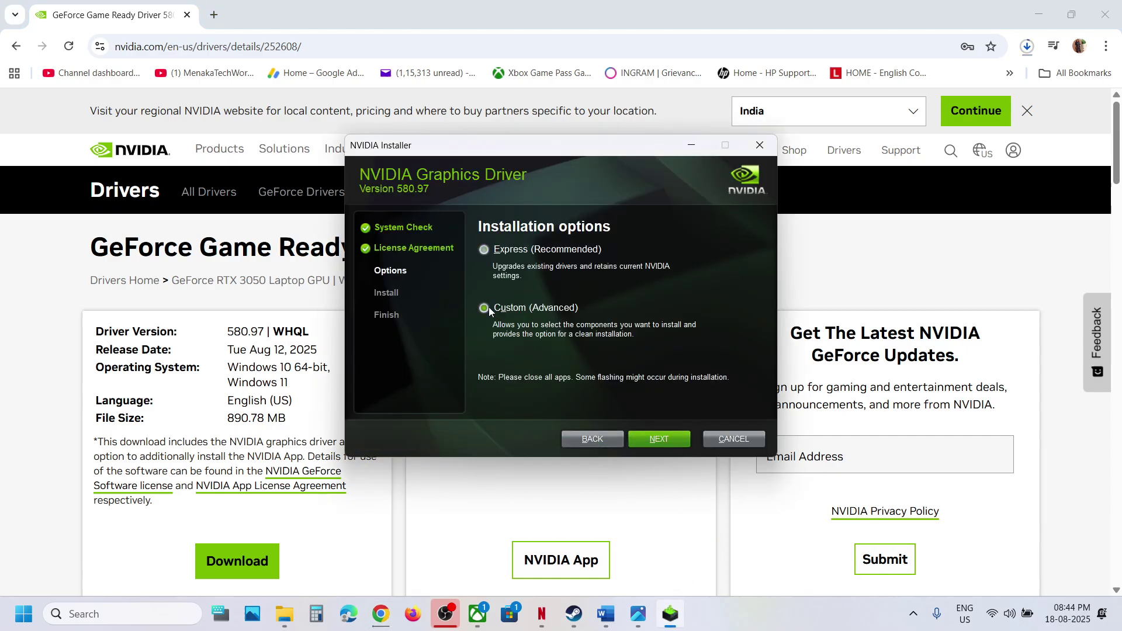
{"action": "left_click", "coordinate": [651, 436]}
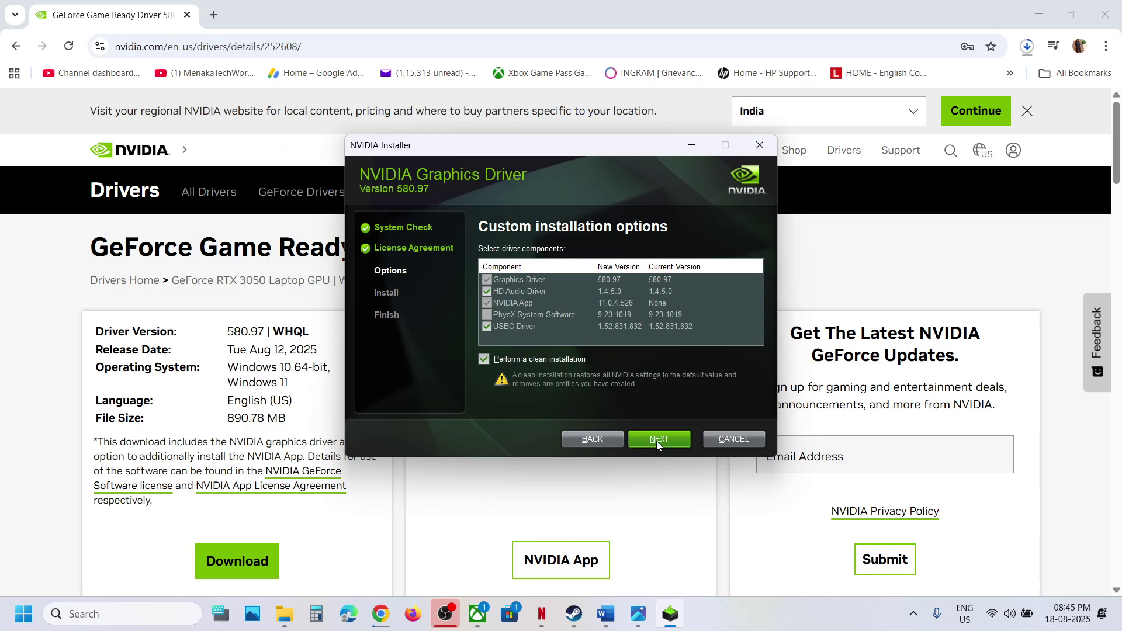
- Leave the NVIDIA Installer and show the Windows power options containing Restart
{"action": "left_click", "coordinate": [461, 503]}
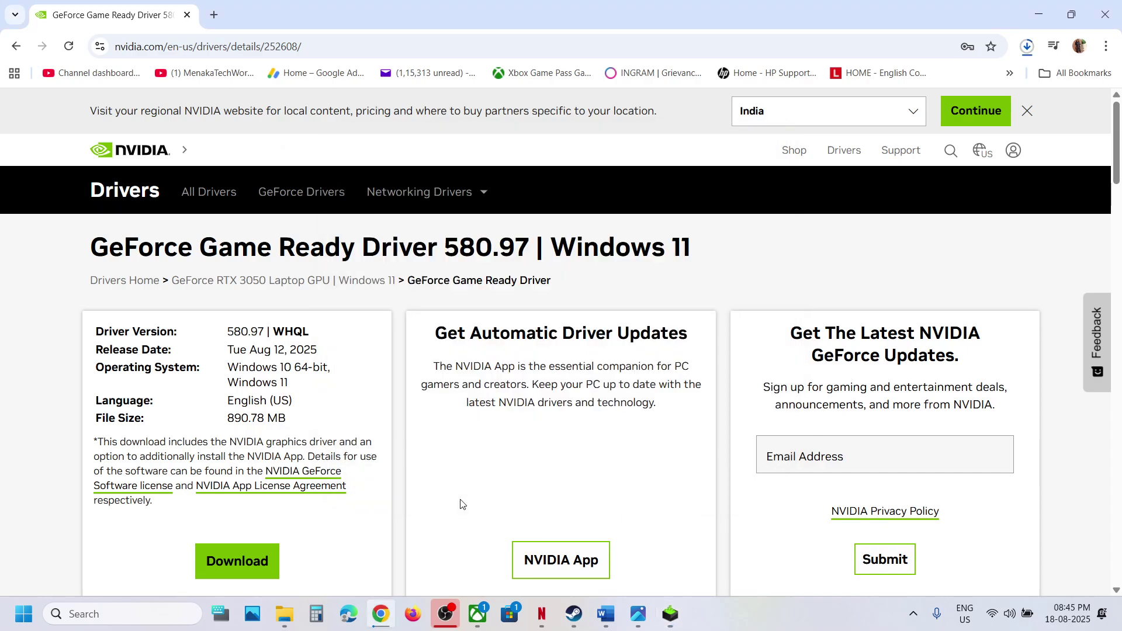
{"action": "left_click", "coordinate": [23, 613]}
{"action": "left_click", "coordinate": [414, 572]}
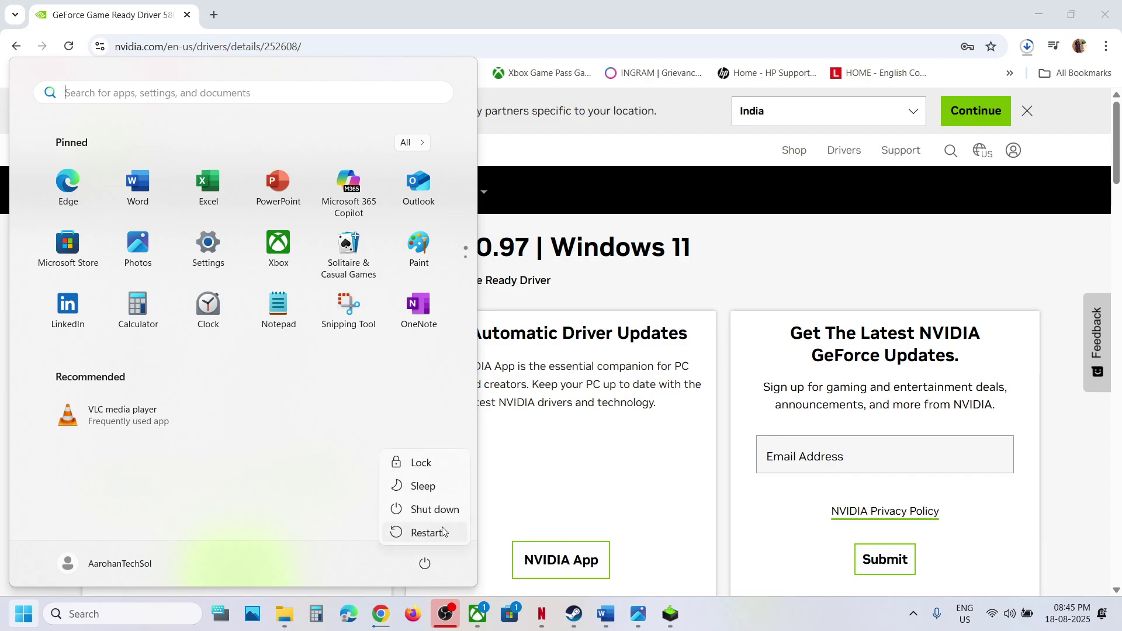
- Switch to the Word document and highlight the AMD support link under Step 8
{"action": "left_click", "coordinate": [598, 623]}
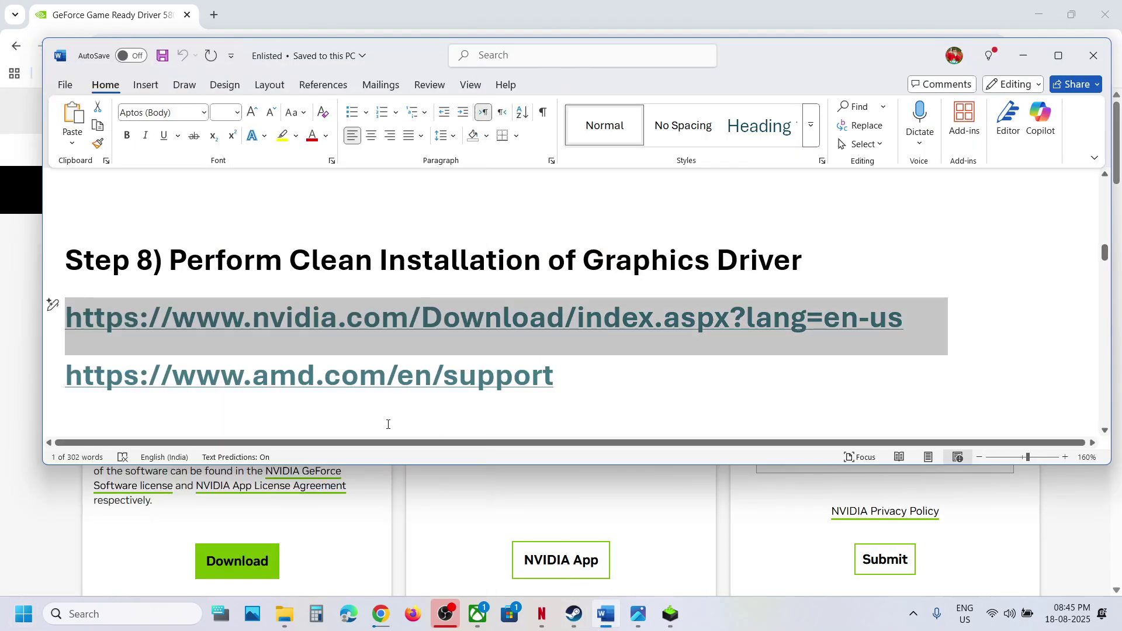
{"action": "scroll", "coordinate": [380, 420], "scroll_direction": "down", "scroll_amount": 1}
{"action": "left_click_drag", "start_coordinate": [228, 366], "coordinate": [531, 360]}
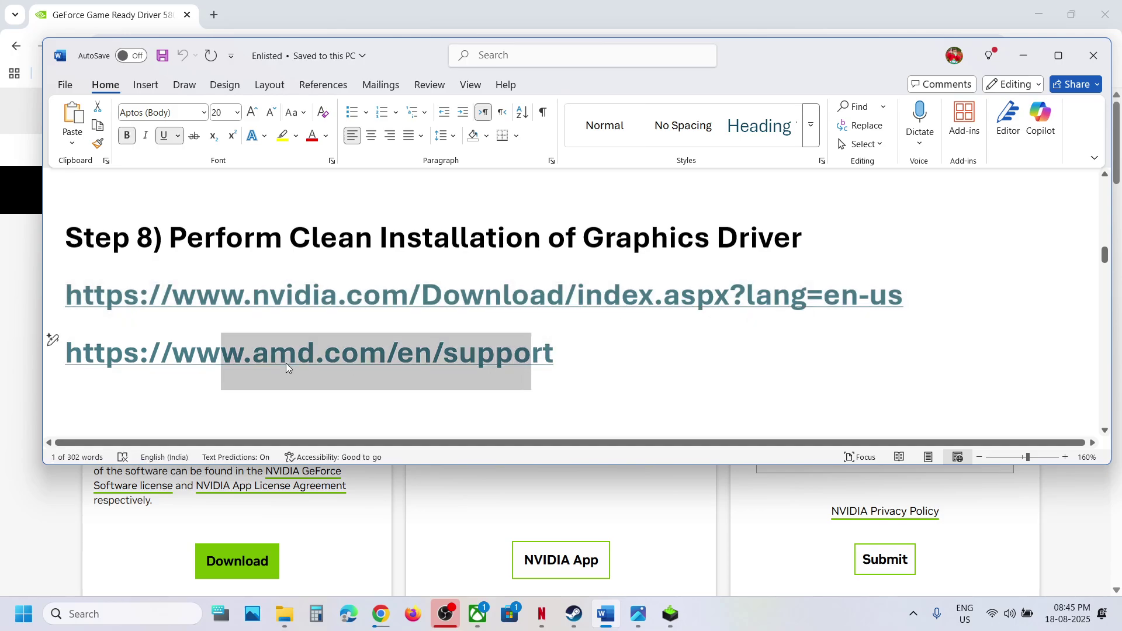
- Copy the word "graphics" from Word's Step 9 heading and use it in Windows search to open Graphics settings
{"action": "scroll", "coordinate": [285, 362], "scroll_direction": "down", "scroll_amount": 3}
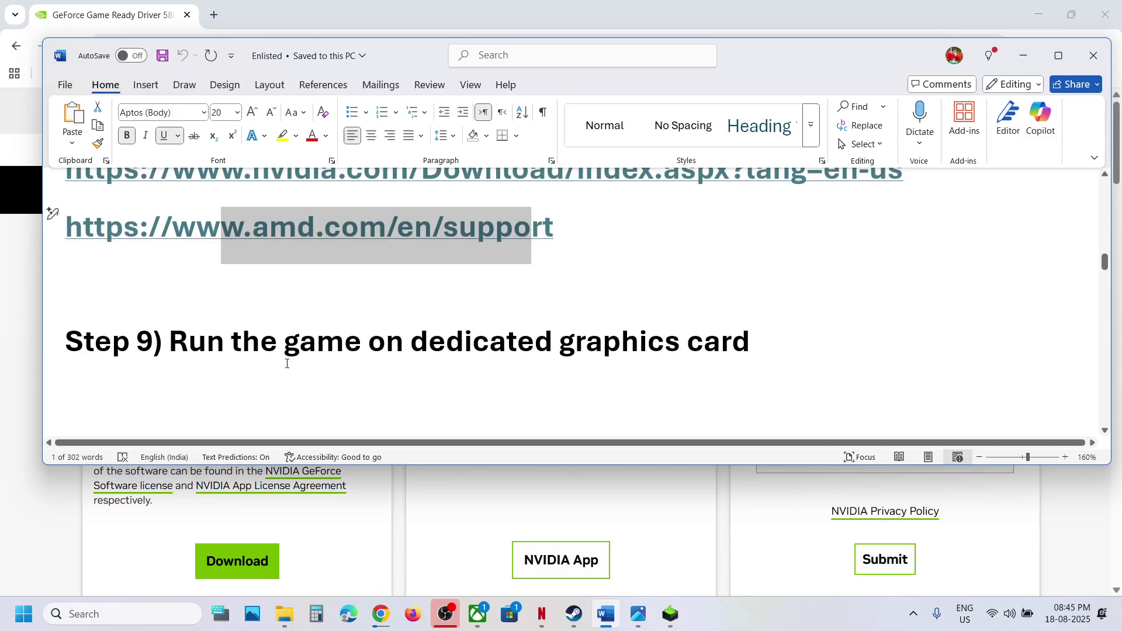
{"action": "double_click", "coordinate": [582, 348]}
{"action": "key", "text": "ctrl+c"}
{"action": "left_click", "coordinate": [156, 613]}
{"action": "key", "text": "ctrl+v"}
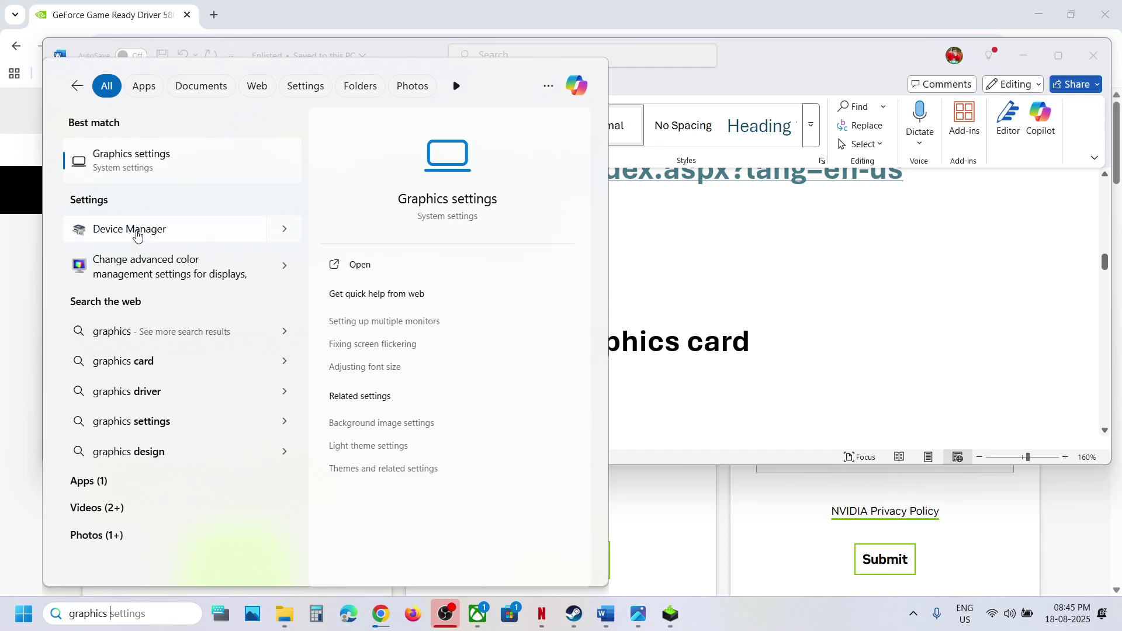
{"action": "left_click", "coordinate": [128, 178]}
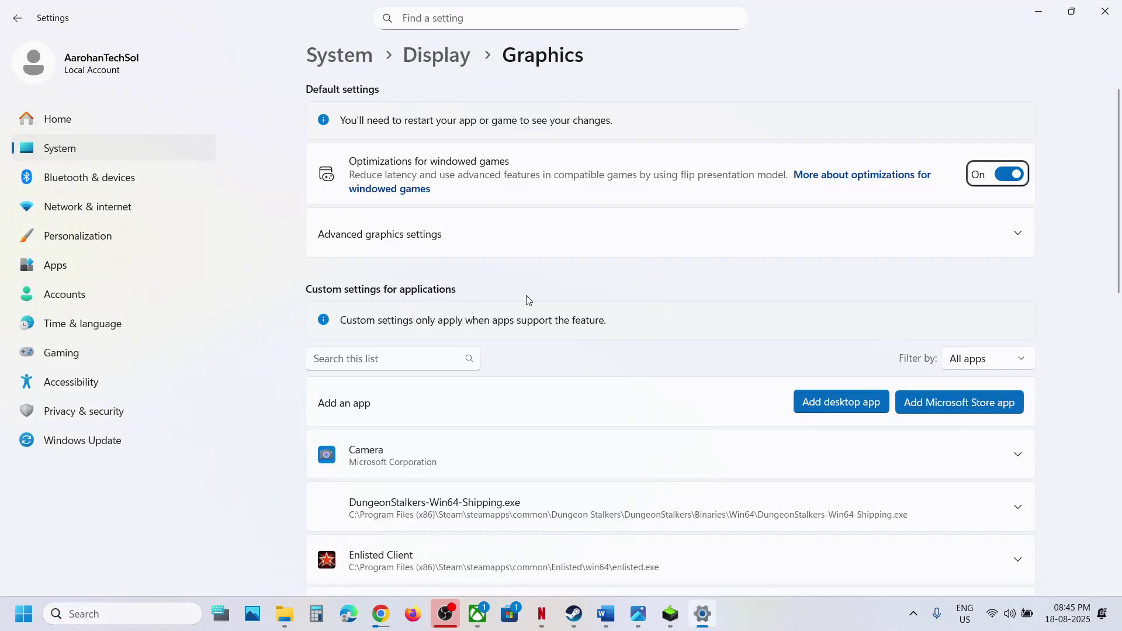
- Start adding a desktop app to the custom graphics settings and browse to C:\Program Files (x86)\Steam
{"action": "left_click", "coordinate": [815, 398]}
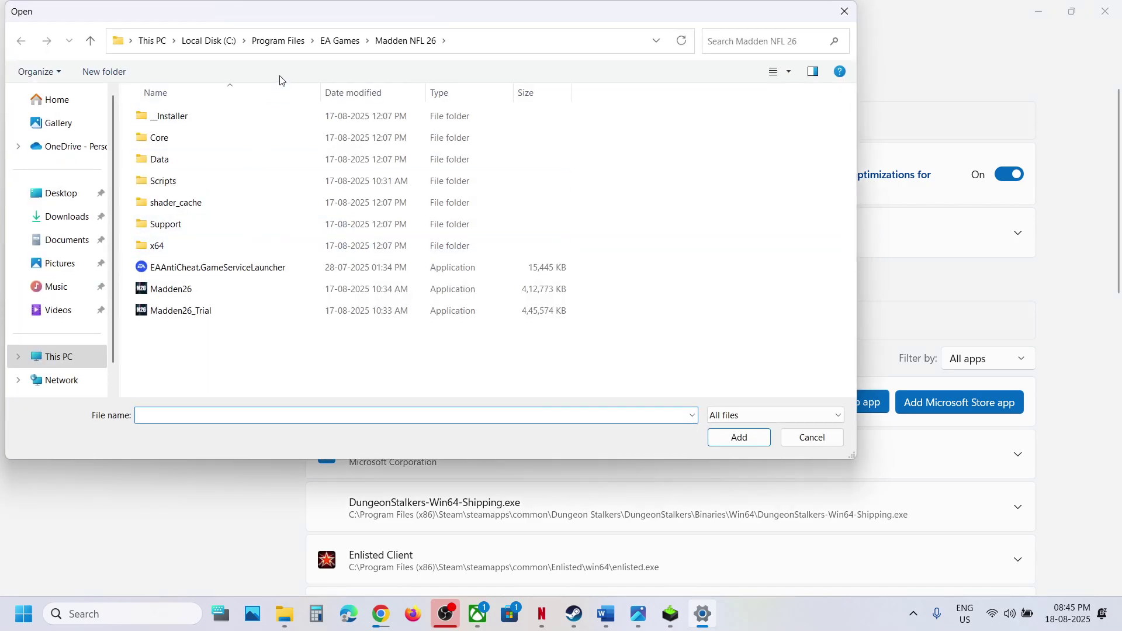
{"action": "left_click", "coordinate": [278, 41]}
{"action": "left_click", "coordinate": [187, 42]}
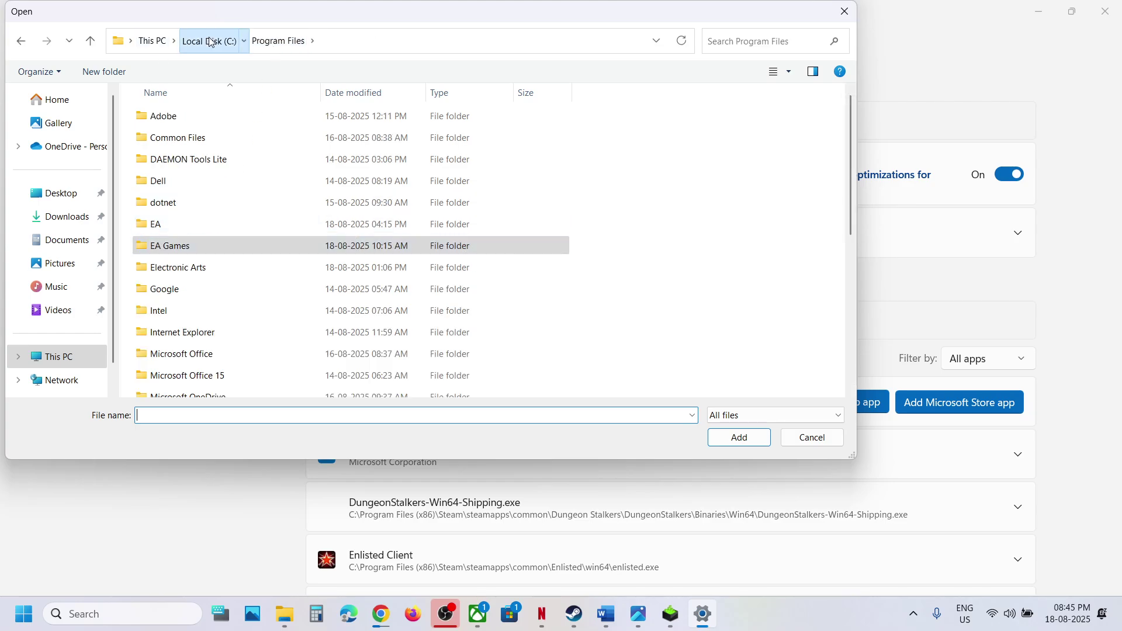
{"action": "double_click", "coordinate": [188, 209]}
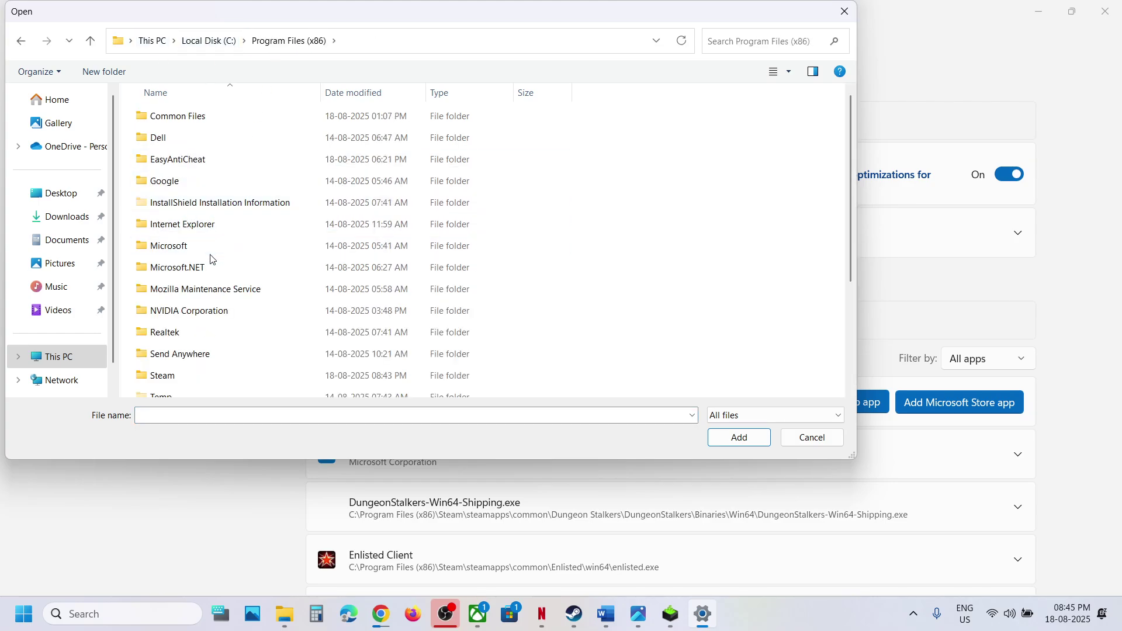
{"action": "left_click", "coordinate": [185, 255]}
{"action": "key", "text": "s"}
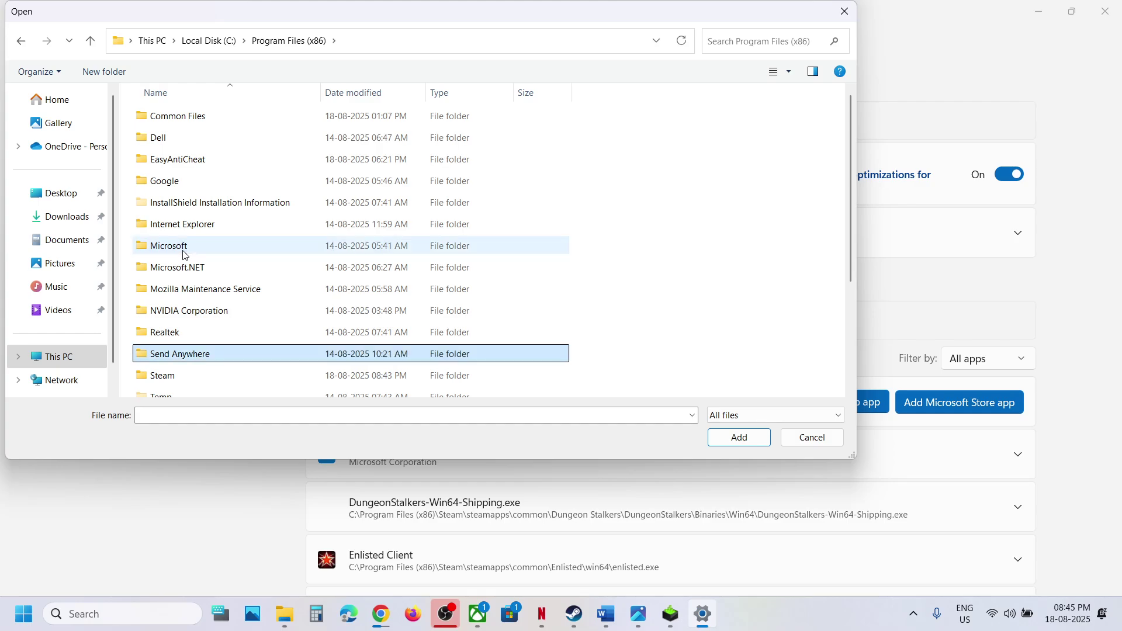
{"action": "scroll", "coordinate": [184, 251], "scroll_direction": "down", "scroll_amount": 3}
{"action": "double_click", "coordinate": [170, 218]}
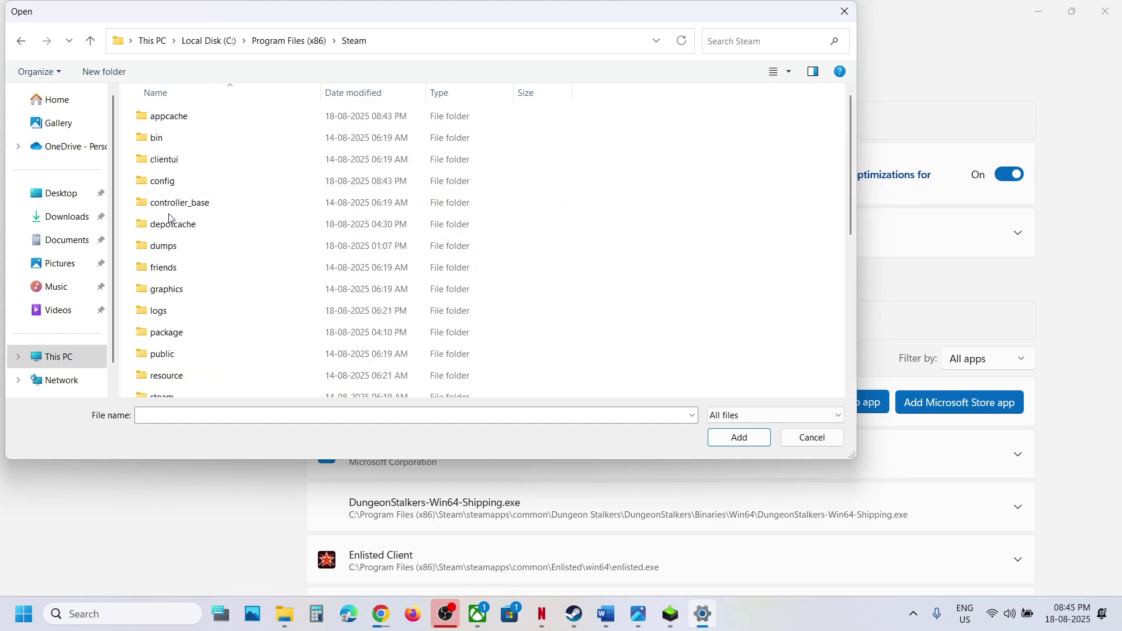
- Add enlisted_BE from the steamapps\common\Enlisted folder to the custom graphics app list
{"action": "key", "text": "s"}
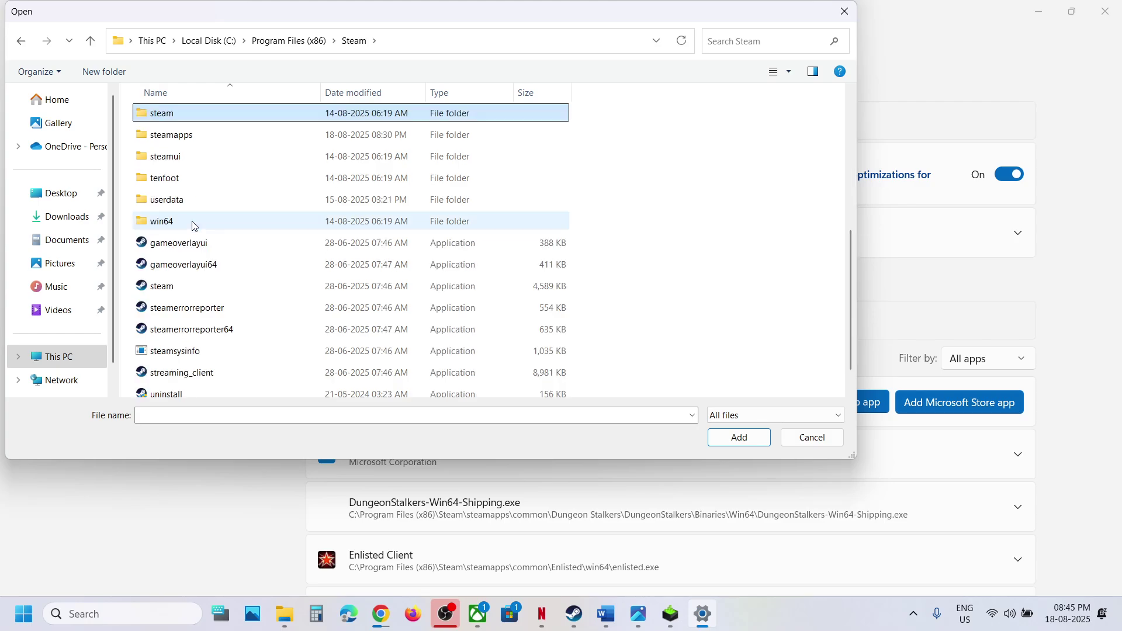
{"action": "double_click", "coordinate": [181, 138]}
{"action": "left_click", "coordinate": [178, 117]}
{"action": "double_click", "coordinate": [181, 117]}
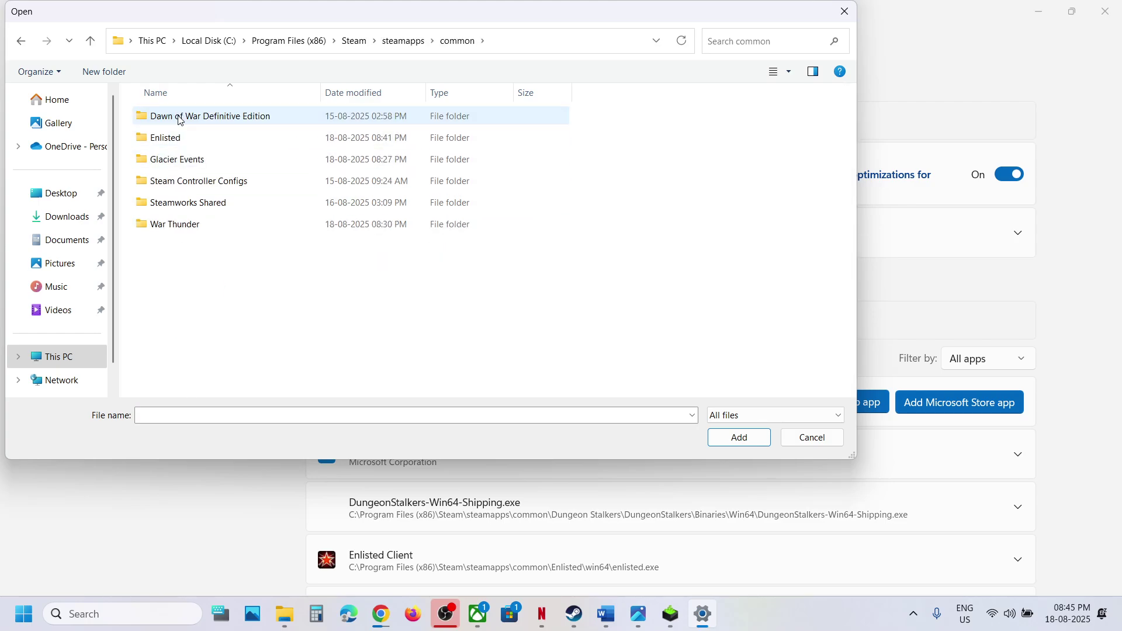
{"action": "double_click", "coordinate": [201, 139]}
{"action": "scroll", "coordinate": [237, 255], "scroll_direction": "down", "scroll_amount": 2}
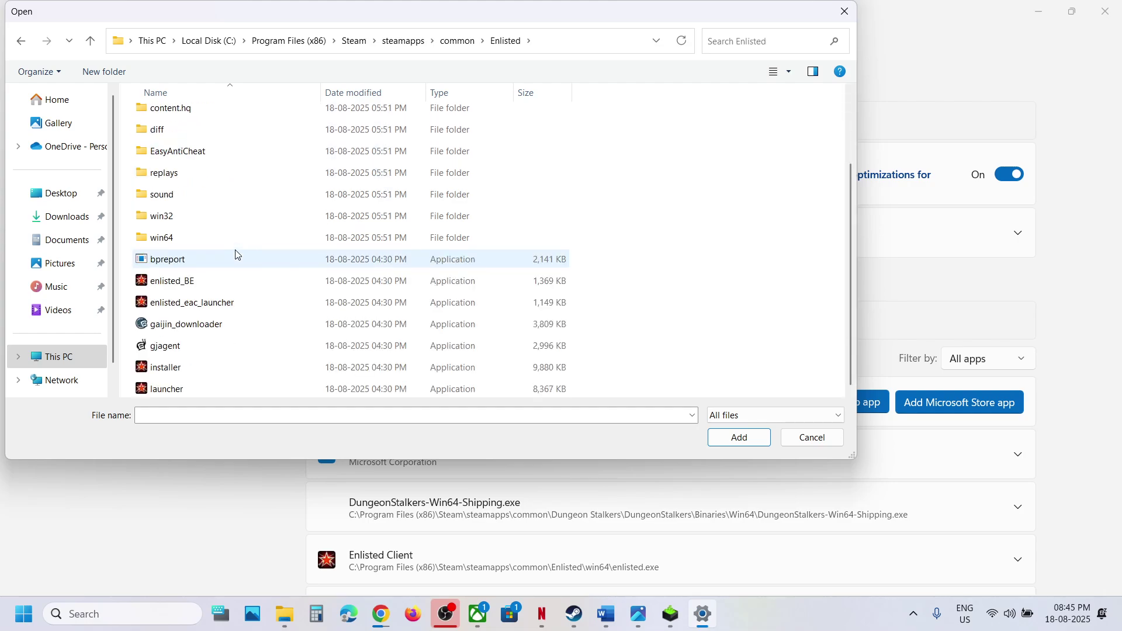
{"action": "left_click", "coordinate": [201, 283]}
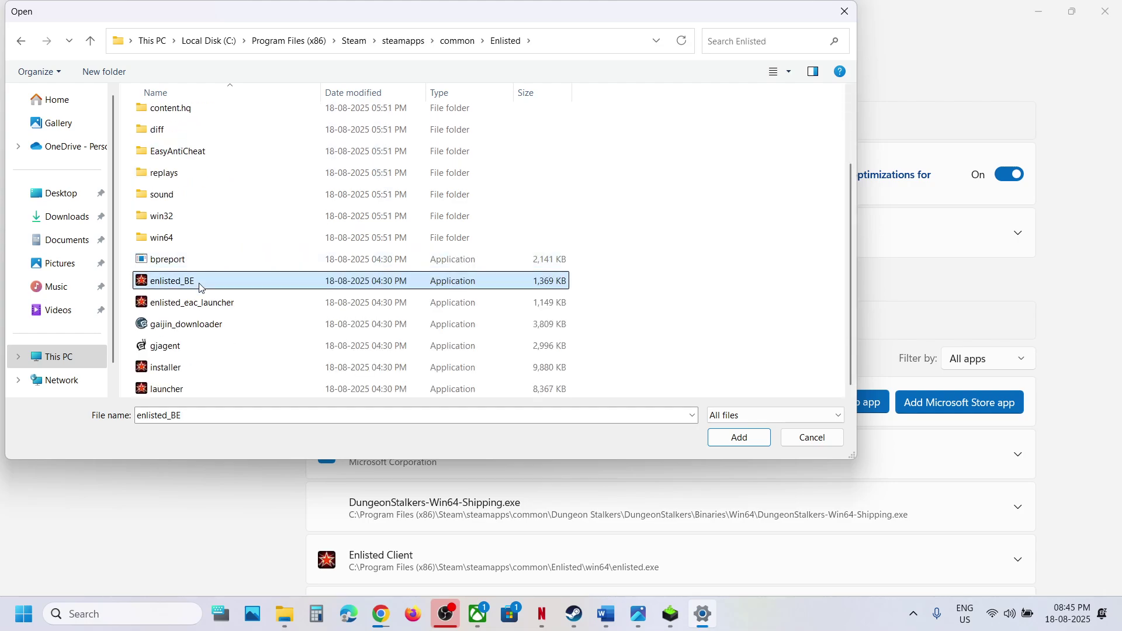
{"action": "left_click", "coordinate": [731, 438]}
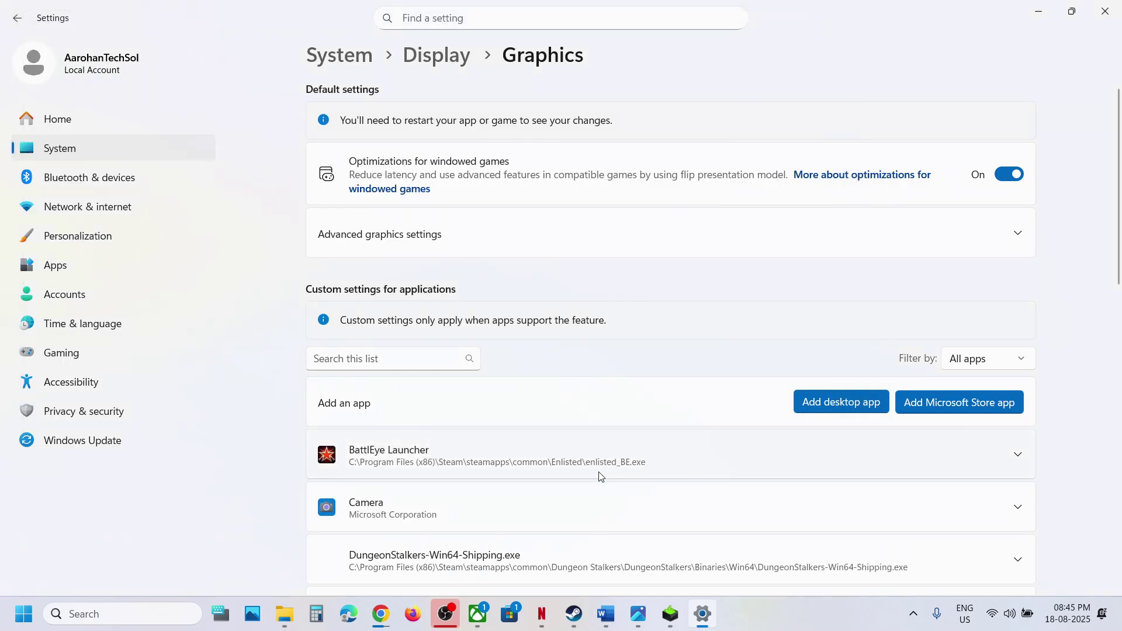
- Set the Enlisted Client's GPU preference to High Performance (NVIDIA GeForce RTX 3050 Laptop GPU)
{"action": "scroll", "coordinate": [600, 476], "scroll_direction": "down", "scroll_amount": 2}
{"action": "scroll", "coordinate": [601, 476], "scroll_direction": "down", "scroll_amount": 2}
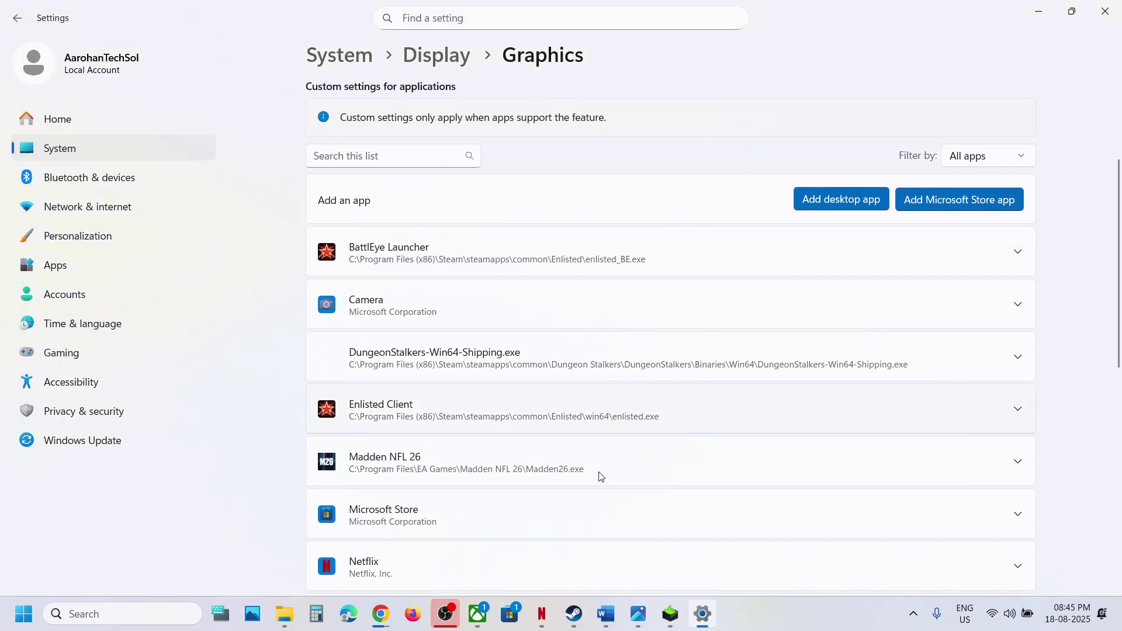
{"action": "left_click", "coordinate": [437, 426]}
{"action": "scroll", "coordinate": [643, 479], "scroll_direction": "down", "scroll_amount": 1}
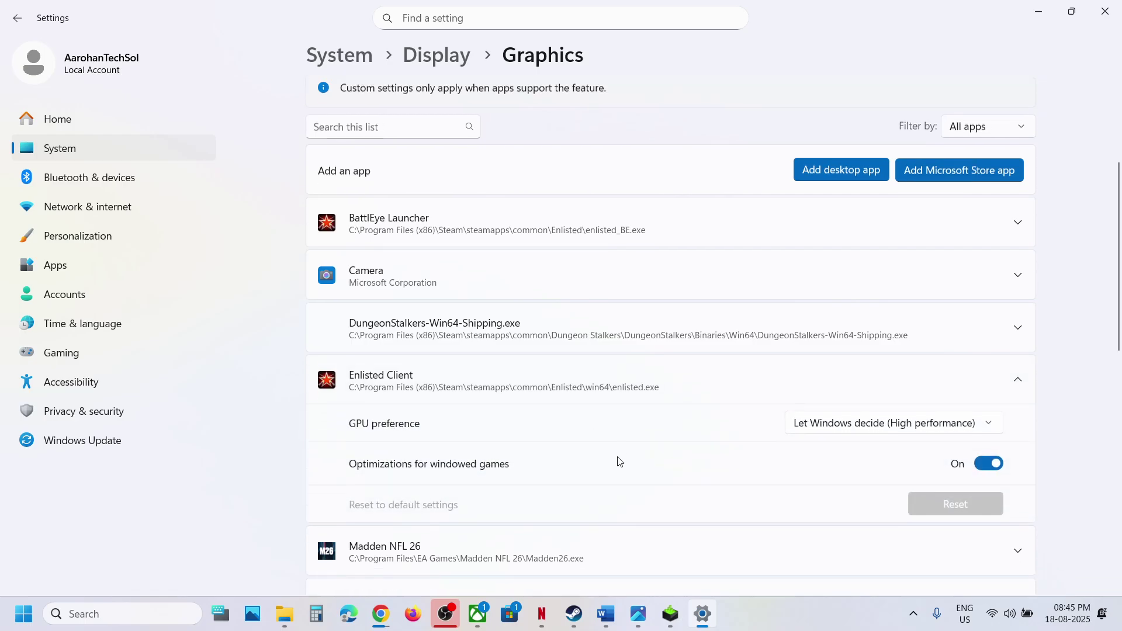
{"action": "left_click", "coordinate": [903, 425]}
{"action": "left_click", "coordinate": [883, 471]}
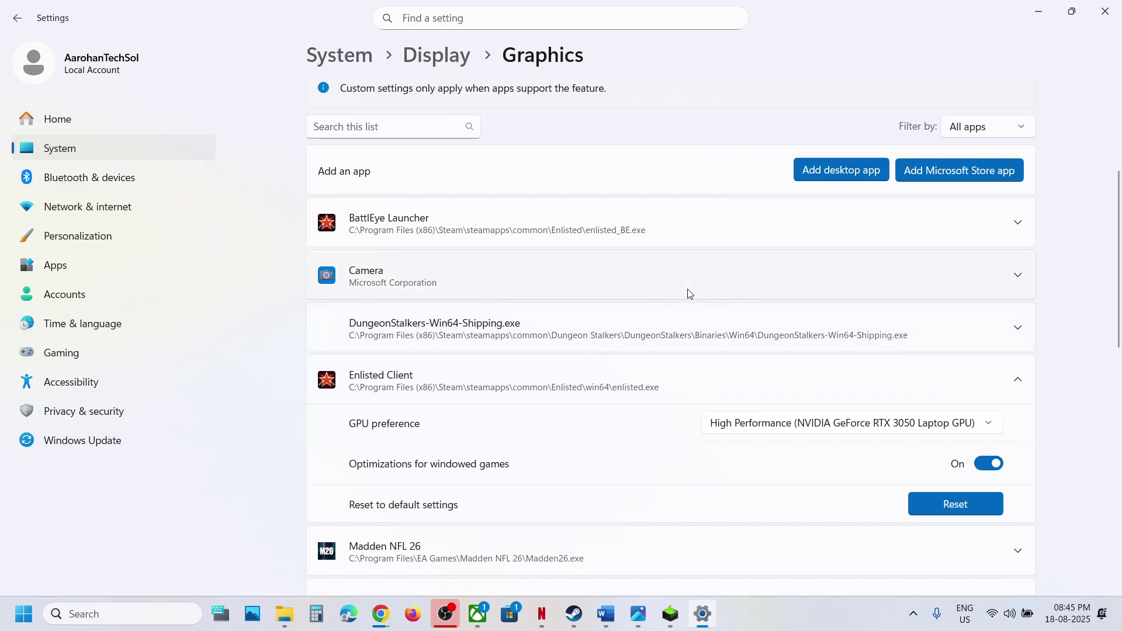
- Set the BattlEye Launcher's GPU preference to High Performance (NVIDIA GeForce RTX 3050 Laptop GPU)
{"action": "left_click", "coordinate": [764, 236]}
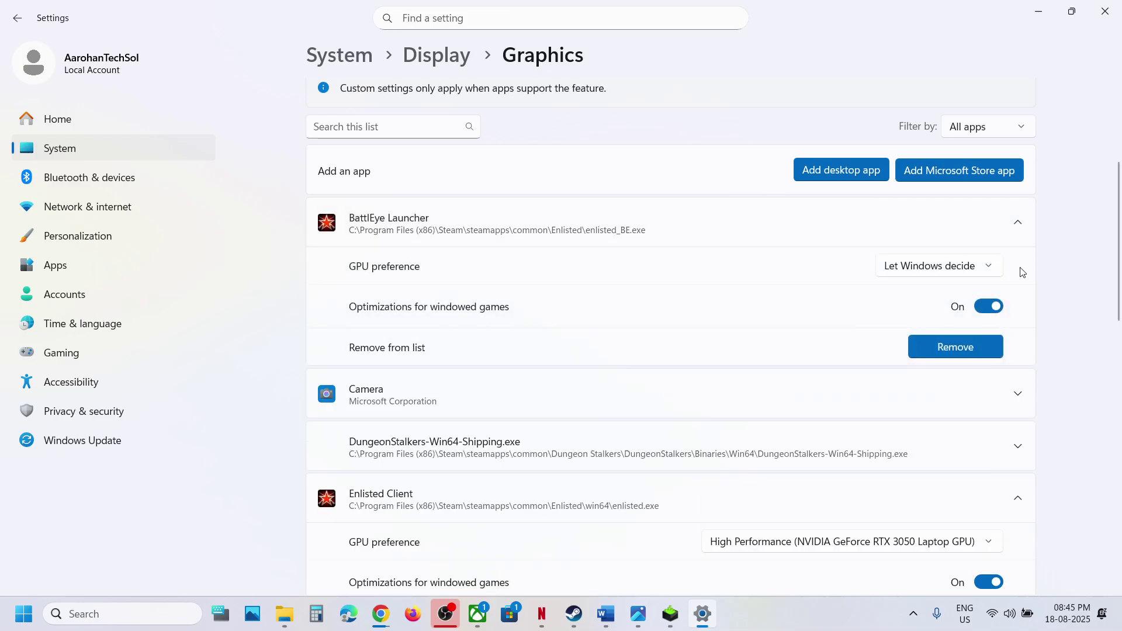
{"action": "left_click", "coordinate": [968, 272]}
{"action": "left_click", "coordinate": [925, 319]}
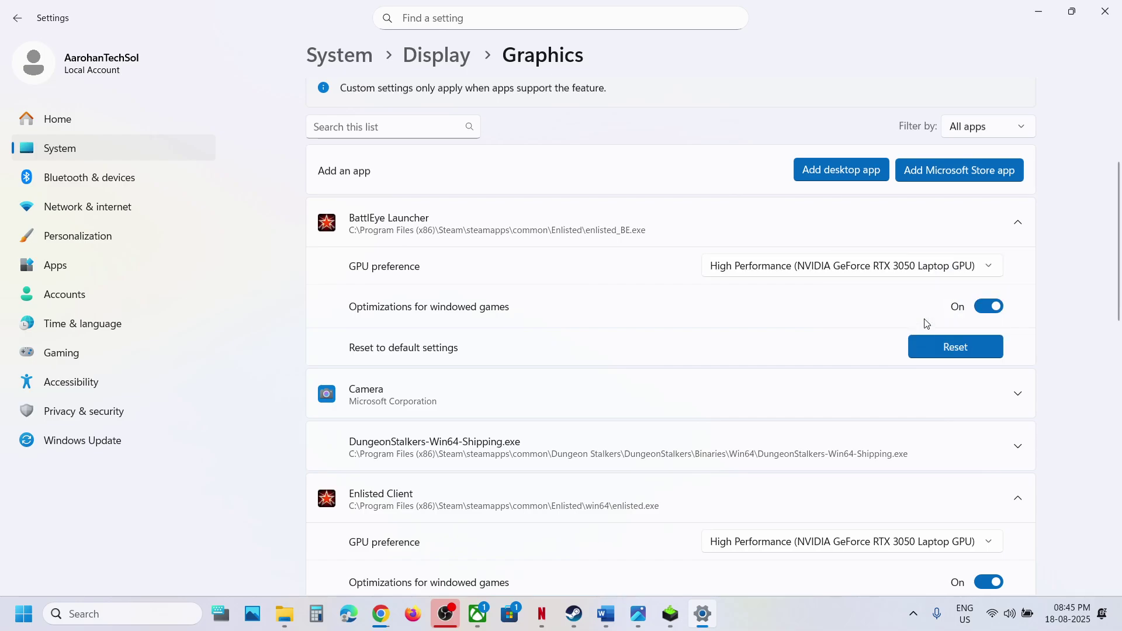
- Add the Microsoft Store version of Enlisted to the custom graphics app list and collapse the Enlisted Client entry
{"action": "left_click", "coordinate": [934, 177]}
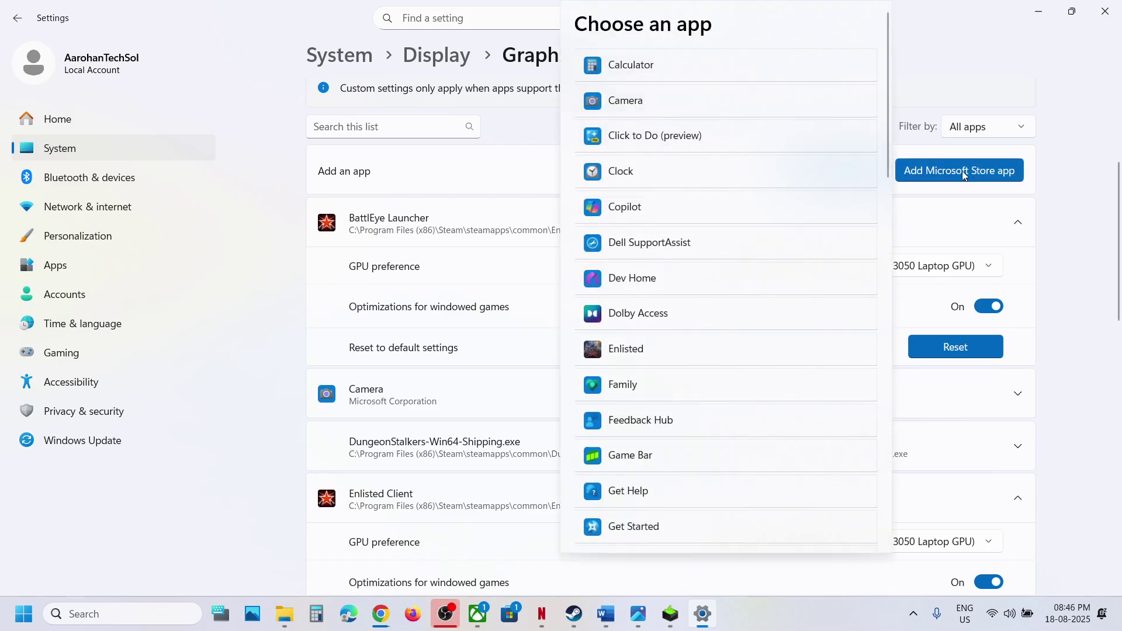
{"action": "left_click", "coordinate": [640, 350]}
{"action": "scroll", "coordinate": [538, 458], "scroll_direction": "down", "scroll_amount": 1}
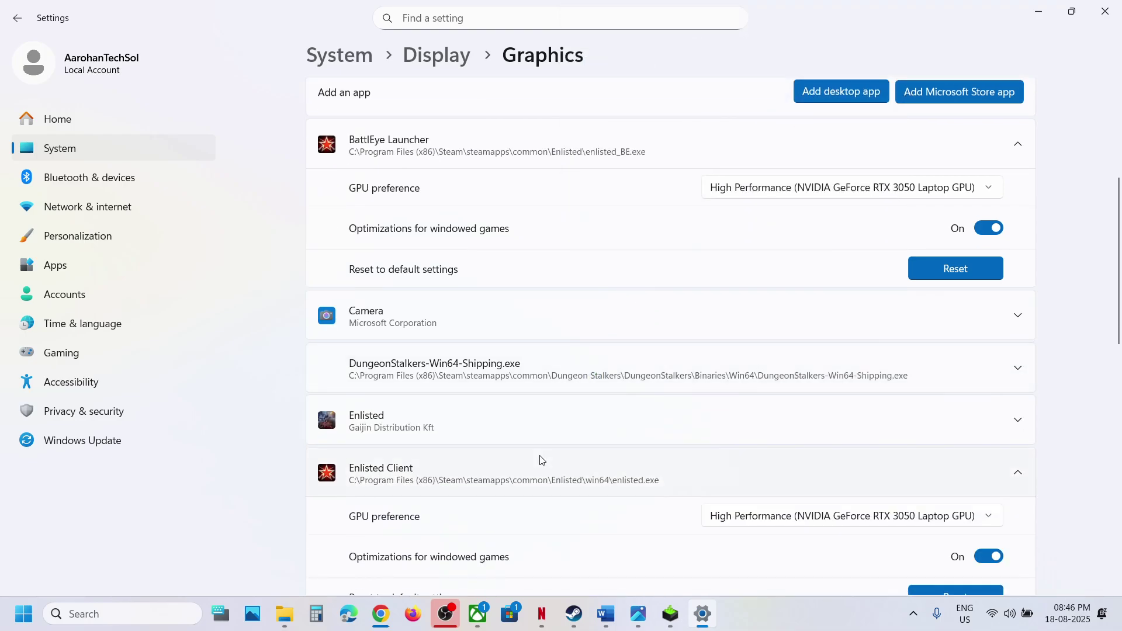
{"action": "left_click", "coordinate": [497, 472]}
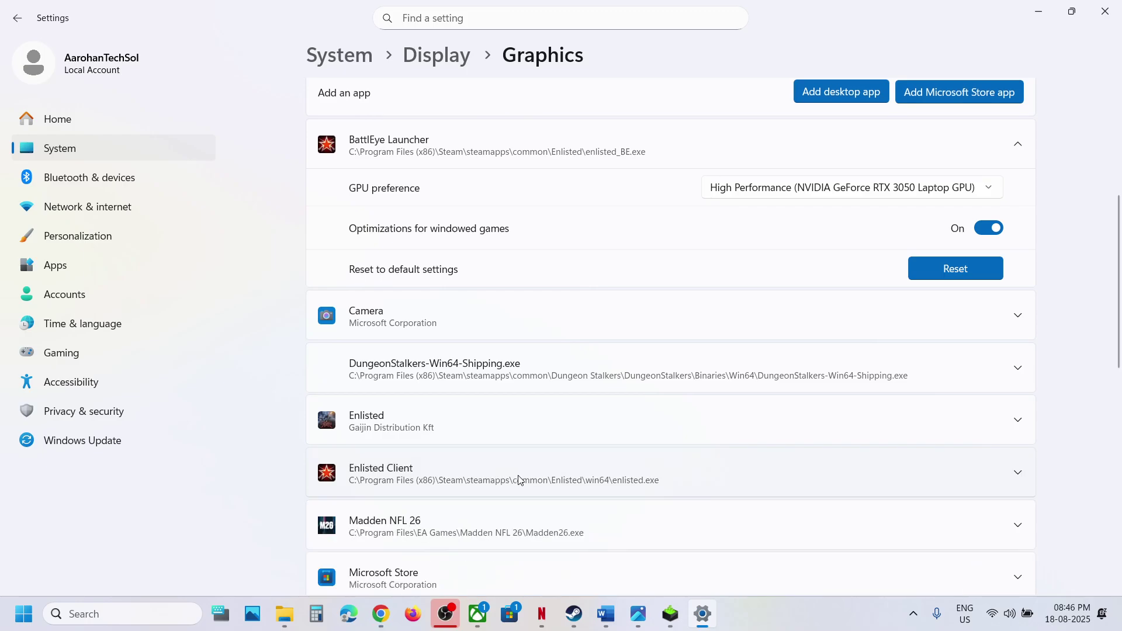
- Set the GPU preference of the Enlisted Store app to High Performance (NVIDIA GeForce RTX 3050 Laptop GPU)
{"action": "scroll", "coordinate": [531, 468], "scroll_direction": "down", "scroll_amount": 1}
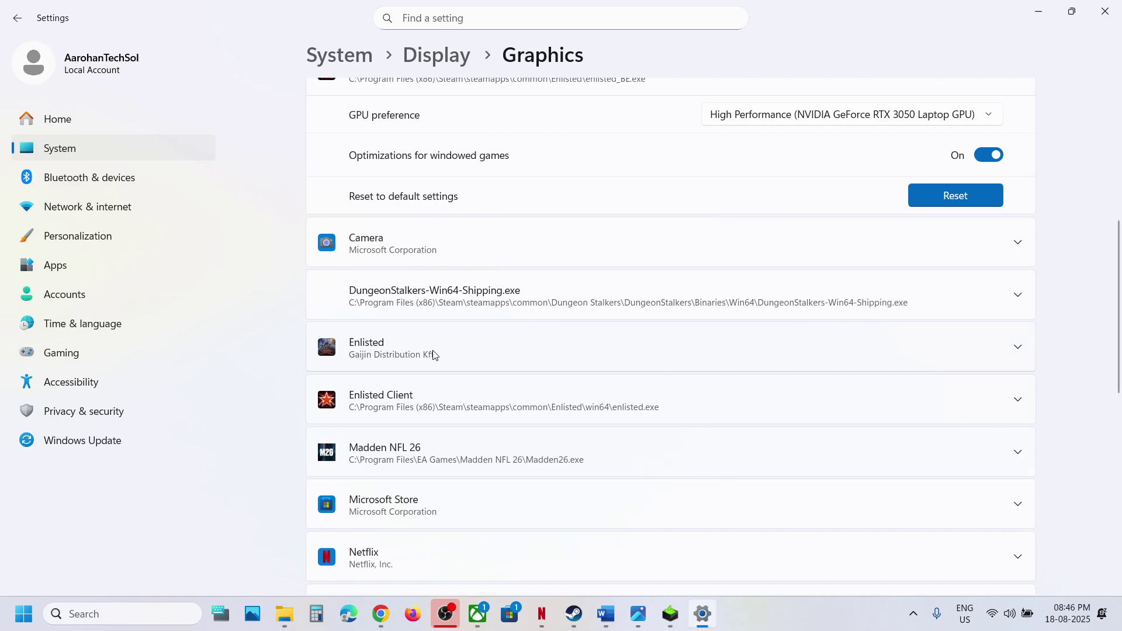
{"action": "left_click", "coordinate": [407, 345]}
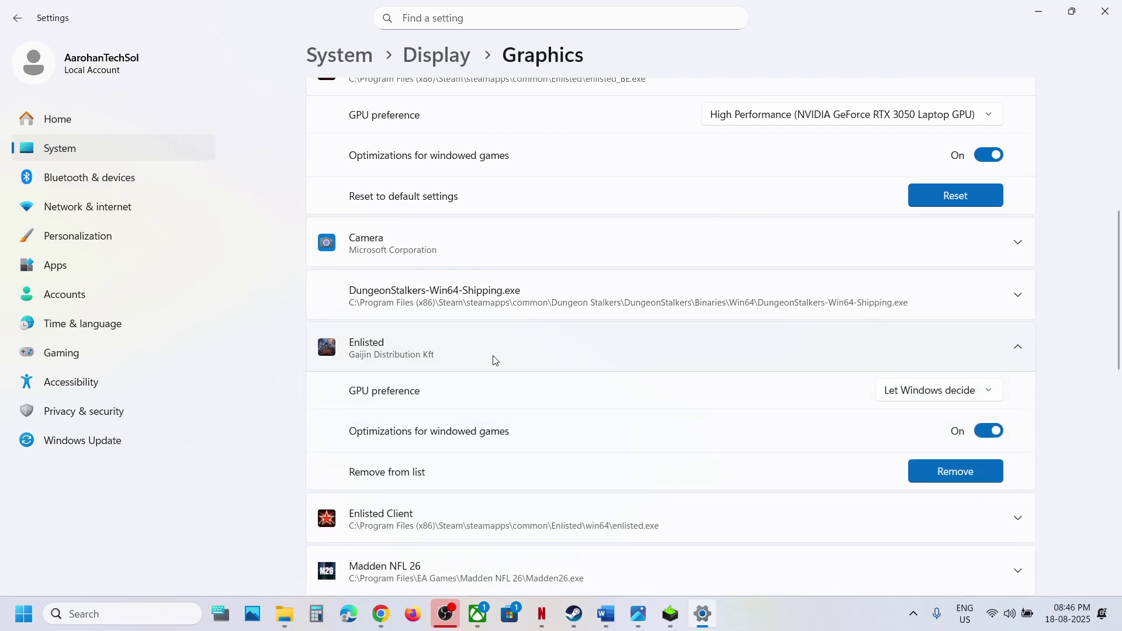
{"action": "left_click", "coordinate": [938, 390]}
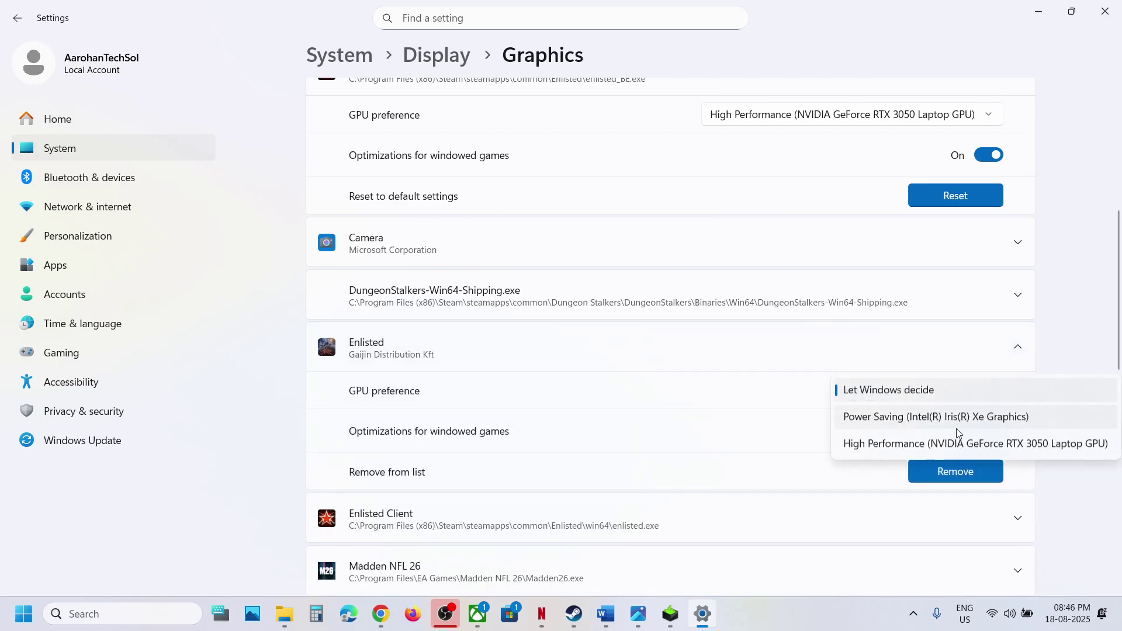
{"action": "left_click", "coordinate": [942, 443]}
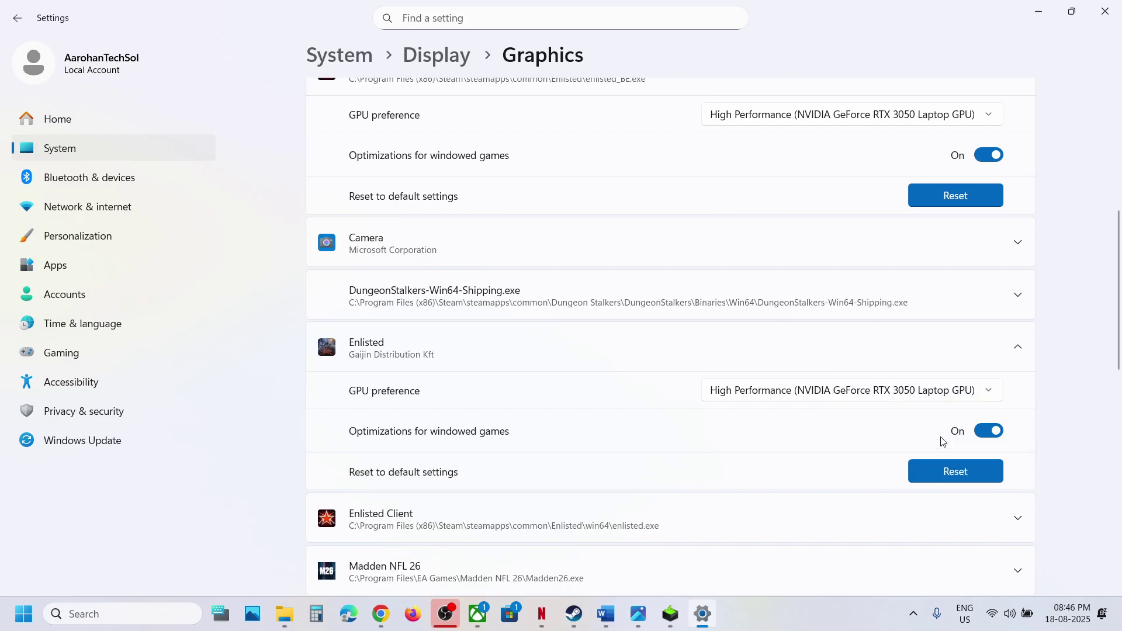
- Close Settings and review the NVIDIA and AMD driver download links under Step 8 of the Enlisted document
{"action": "left_click", "coordinate": [1106, 12]}
{"action": "scroll", "coordinate": [561, 327], "scroll_direction": "down", "scroll_amount": 3}
{"action": "scroll", "coordinate": [406, 335], "scroll_direction": "up", "scroll_amount": 1}
{"action": "scroll", "coordinate": [406, 335], "scroll_direction": "up", "scroll_amount": 4}
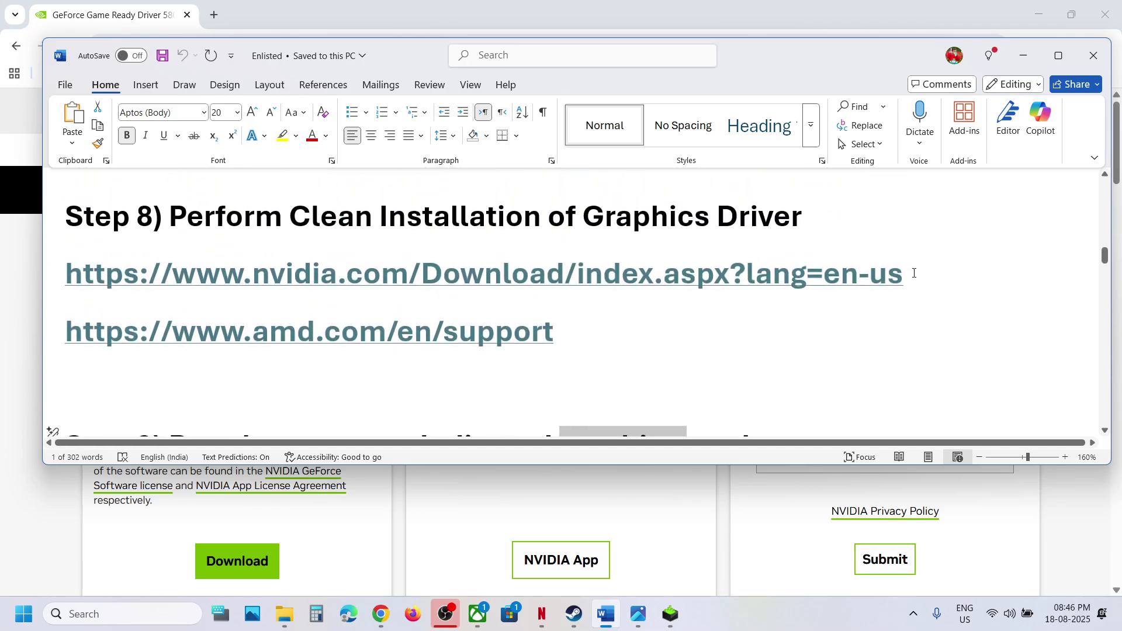
{"action": "left_click_drag", "start_coordinate": [53, 261], "coordinate": [152, 326]}
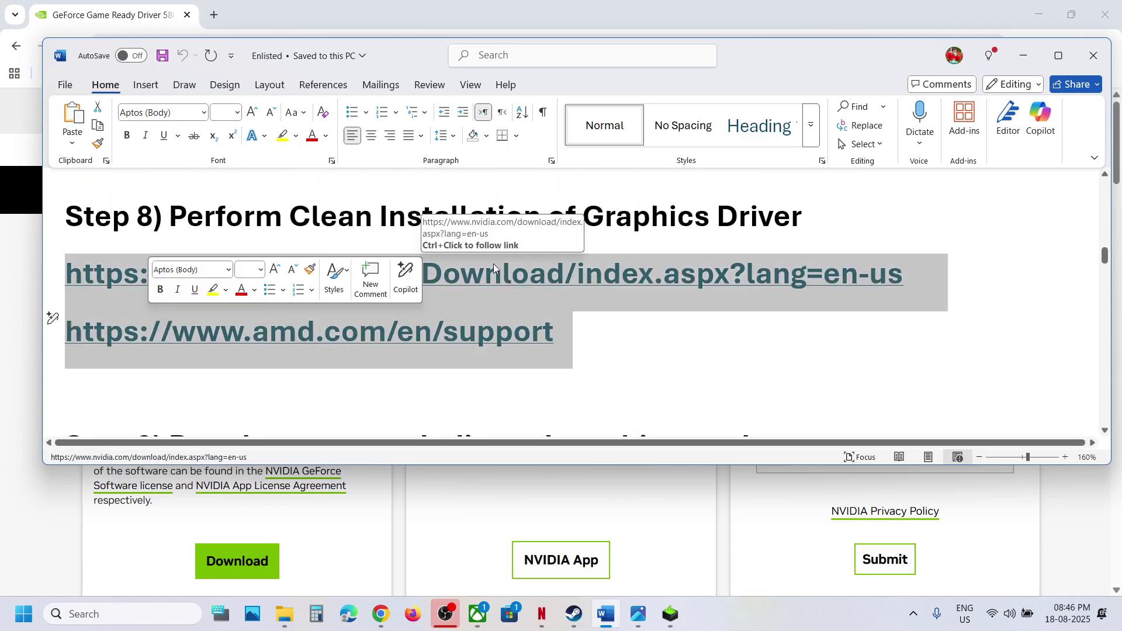
{"action": "left_click", "coordinate": [493, 269]}
{"action": "triple_click", "coordinate": [494, 270]}
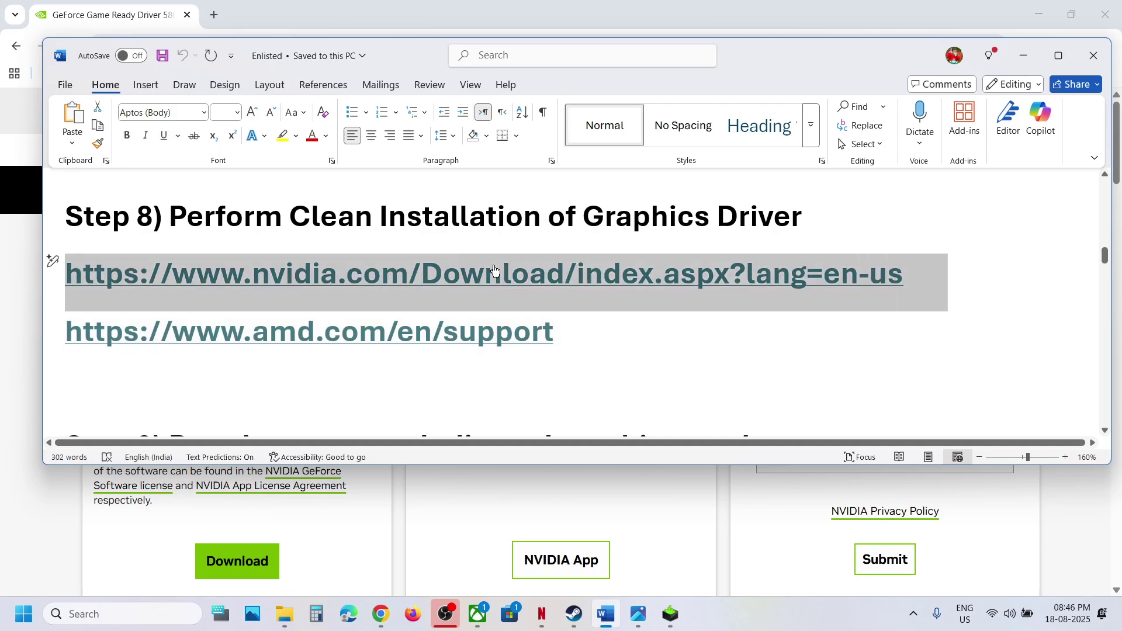
- Return to the NVIDIA driver results, expand the list of more versions and examine the older Game Ready Drivers 580.88 and 577.00
{"action": "left_click", "coordinate": [15, 46]}
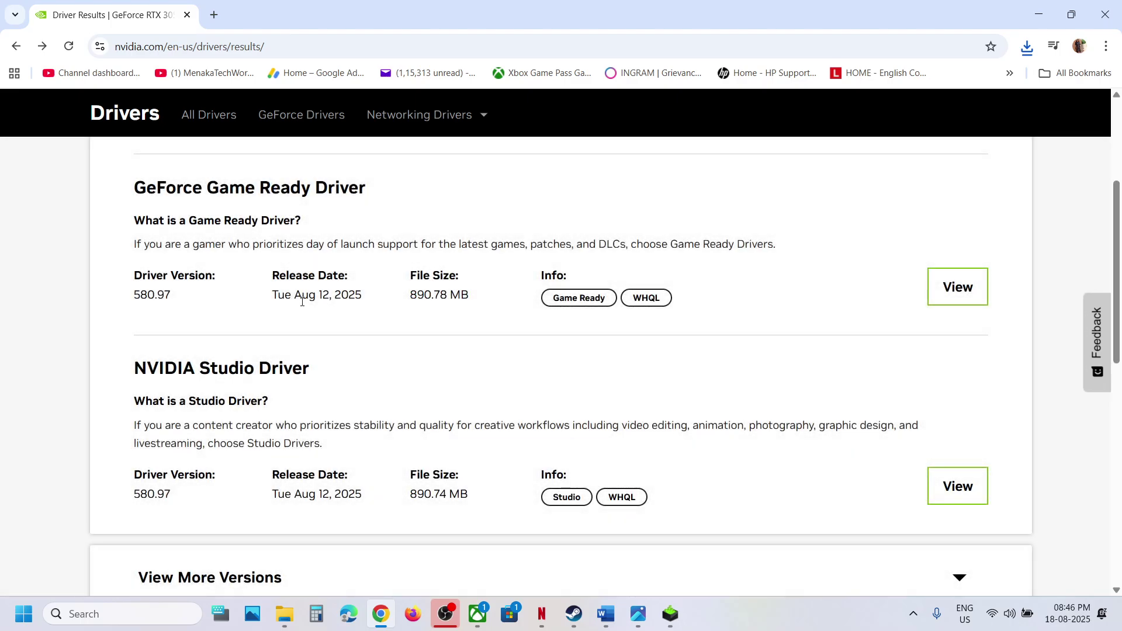
{"action": "scroll", "coordinate": [302, 301], "scroll_direction": "down", "scroll_amount": 3}
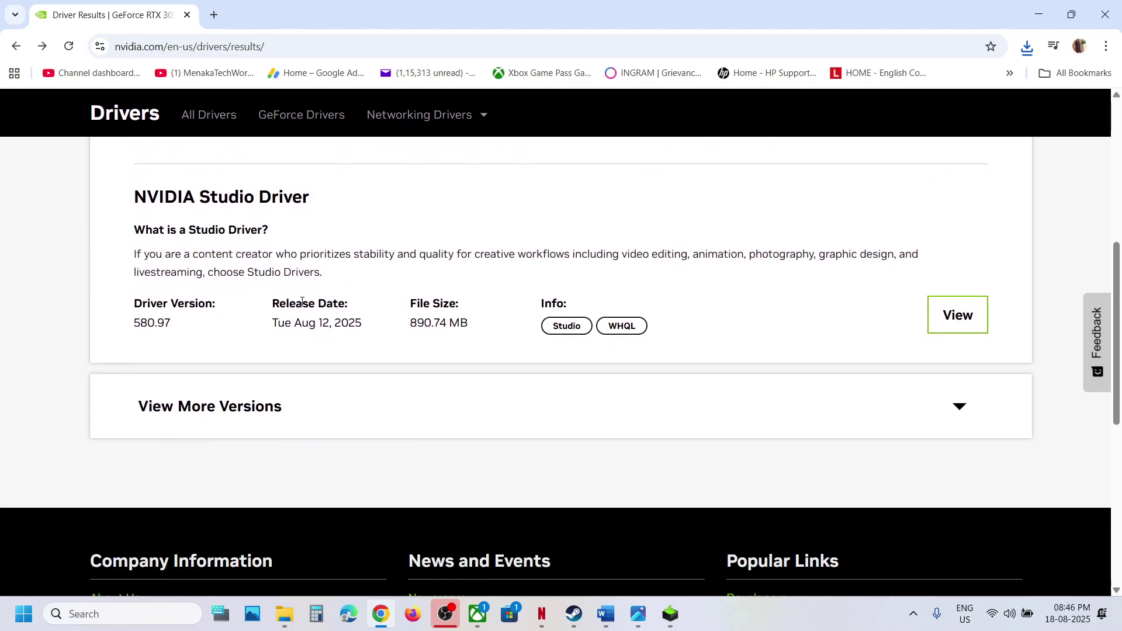
{"action": "left_click", "coordinate": [236, 404]}
{"action": "scroll", "coordinate": [237, 404], "scroll_direction": "down", "scroll_amount": 4}
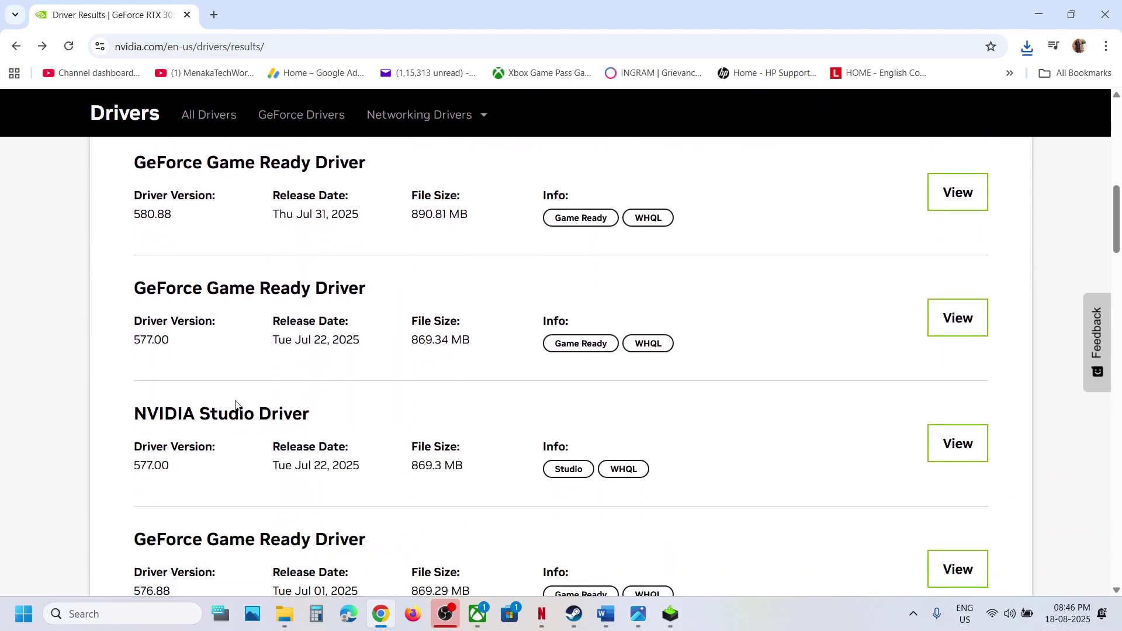
{"action": "scroll", "coordinate": [237, 405], "scroll_direction": "up", "scroll_amount": 9}
{"action": "scroll", "coordinate": [237, 405], "scroll_direction": "down", "scroll_amount": 3}
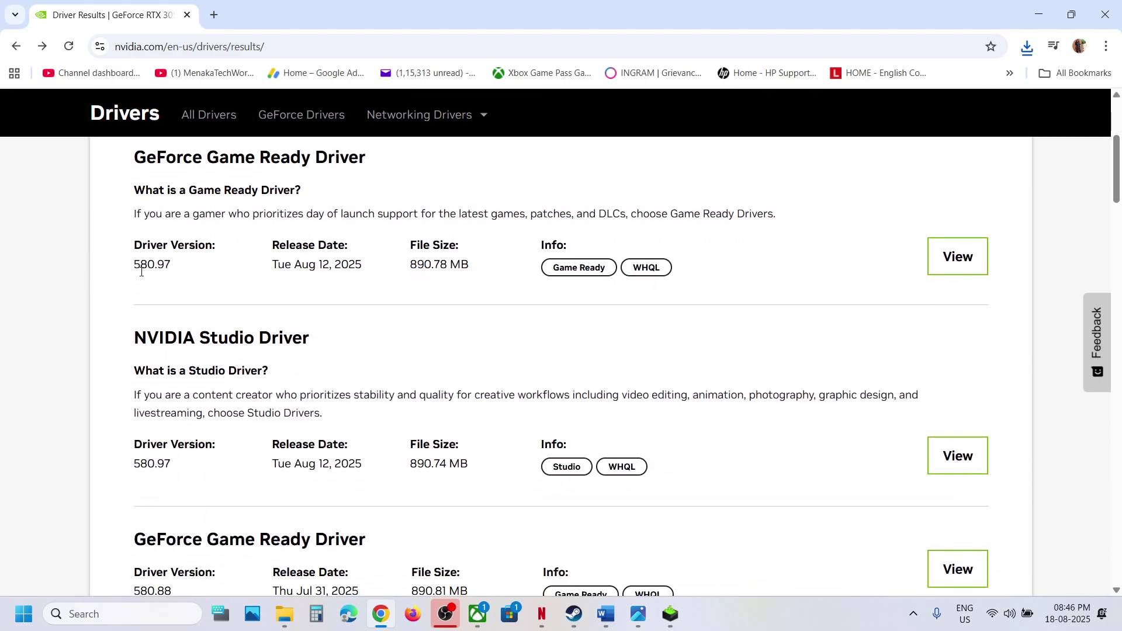
{"action": "scroll", "coordinate": [200, 362], "scroll_direction": "down", "scroll_amount": 3}
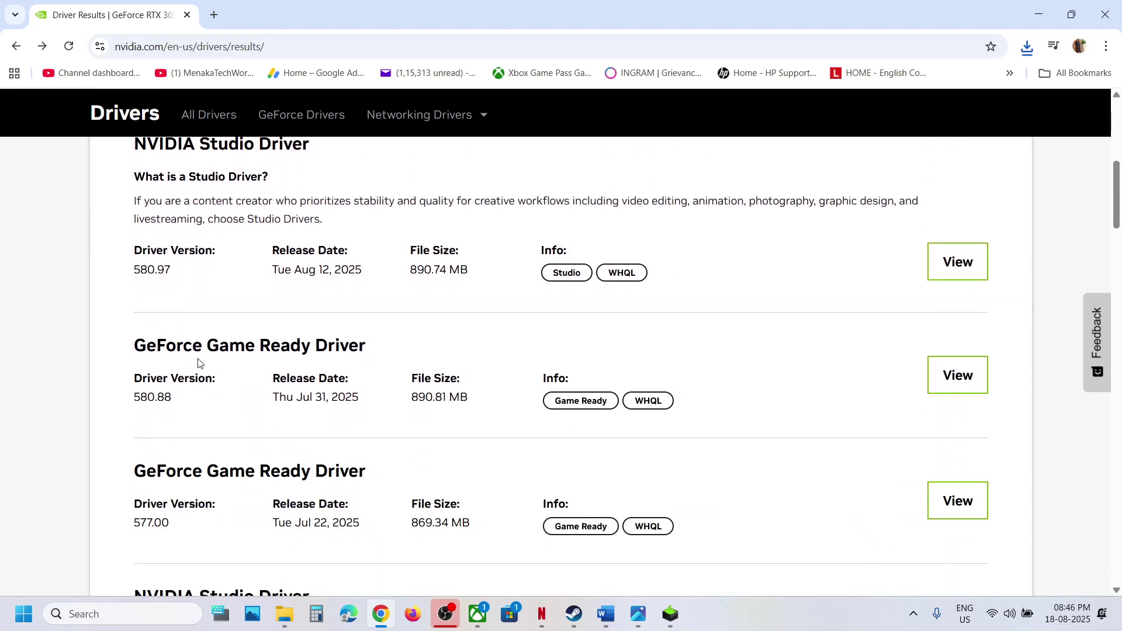
{"action": "left_click_drag", "start_coordinate": [140, 397], "coordinate": [176, 401]}
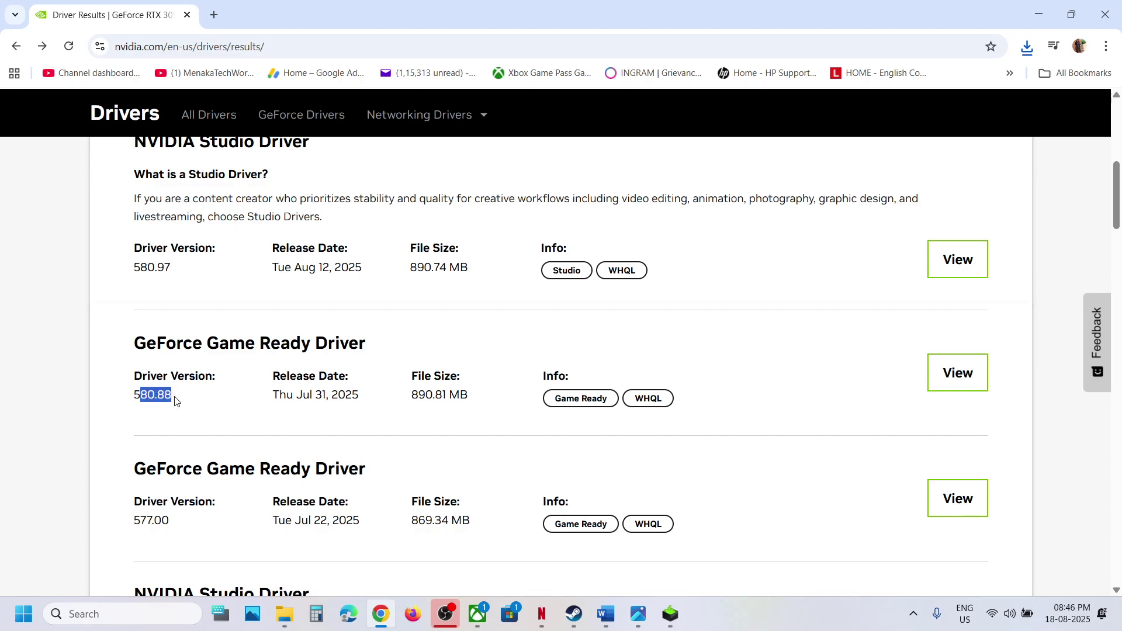
{"action": "scroll", "coordinate": [175, 401], "scroll_direction": "down", "scroll_amount": 1}
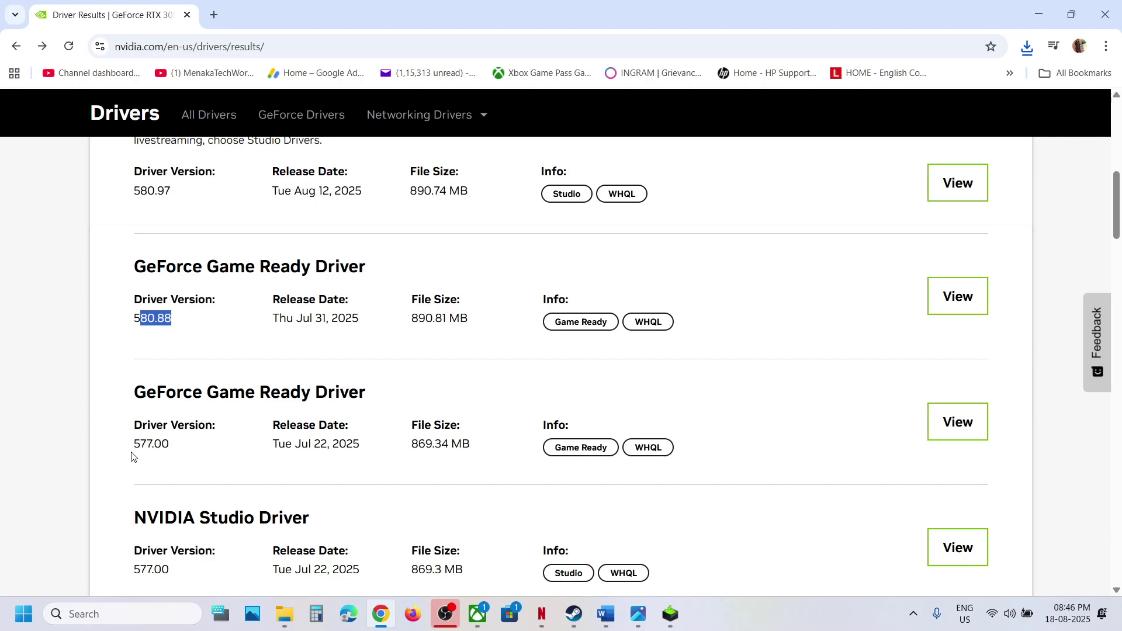
{"action": "left_click_drag", "start_coordinate": [135, 445], "coordinate": [181, 448]}
{"action": "scroll", "coordinate": [179, 448], "scroll_direction": "down", "scroll_amount": 1}
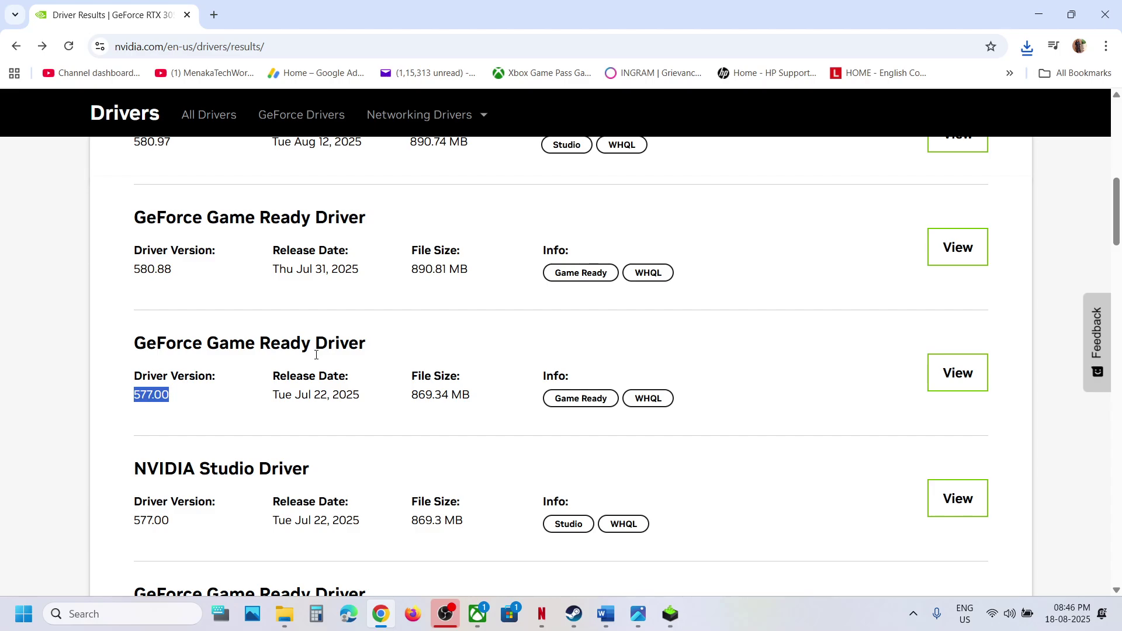
{"action": "scroll", "coordinate": [316, 355], "scroll_direction": "up", "scroll_amount": 3}
- Check the clean installation option in the NVIDIA installer and read Step 11 on hardware-accelerated GPU scheduling in the Word document
{"action": "left_click", "coordinate": [670, 614]}
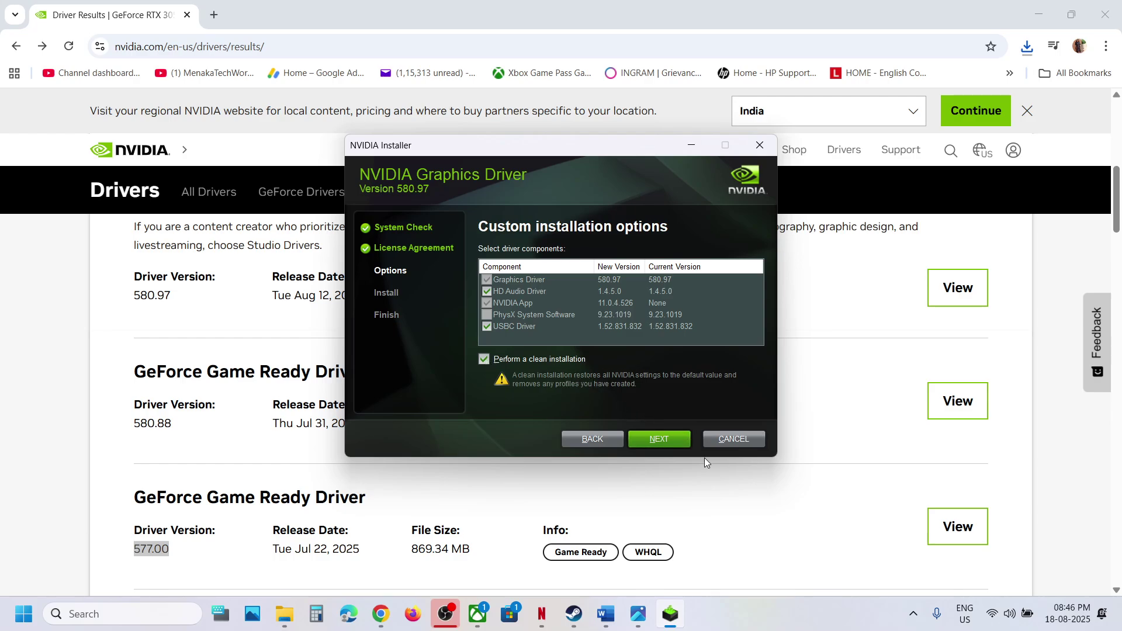
{"action": "left_click", "coordinate": [1054, 457]}
{"action": "left_click", "coordinate": [604, 613]}
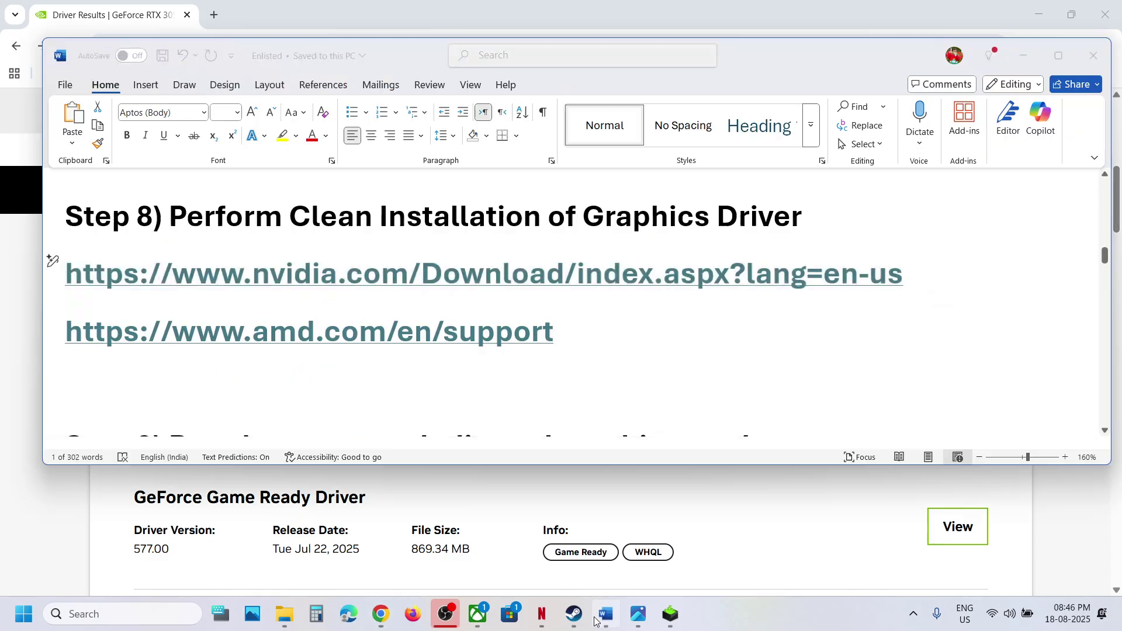
{"action": "scroll", "coordinate": [387, 338], "scroll_direction": "down", "scroll_amount": 6}
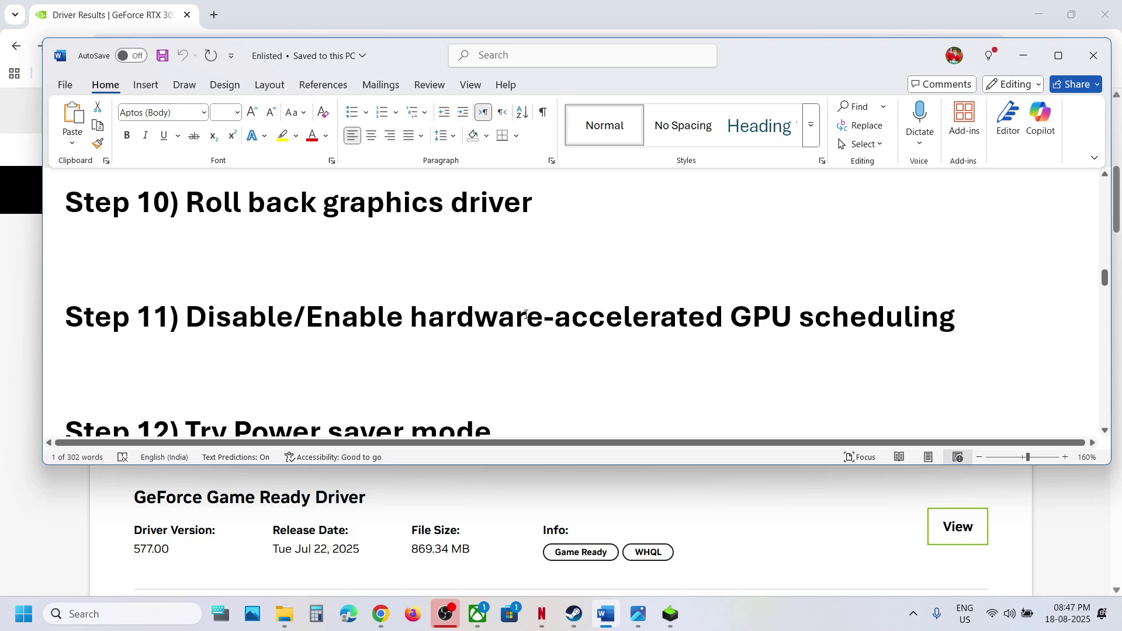
{"action": "left_click_drag", "start_coordinate": [525, 314], "coordinate": [50, 293]}
{"action": "left_click", "coordinate": [685, 321]}
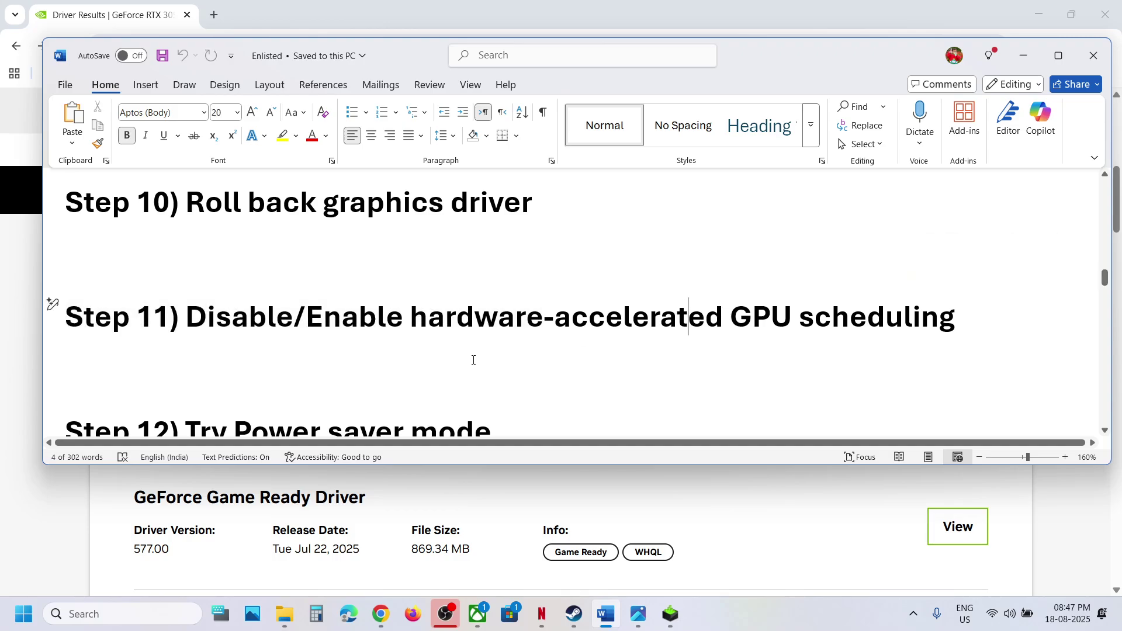
- Turn hardware-accelerated GPU scheduling off and back on in the Windows advanced graphics settings, and close Settings
{"action": "key", "text": "super+i"}
{"action": "left_click", "coordinate": [371, 391]}
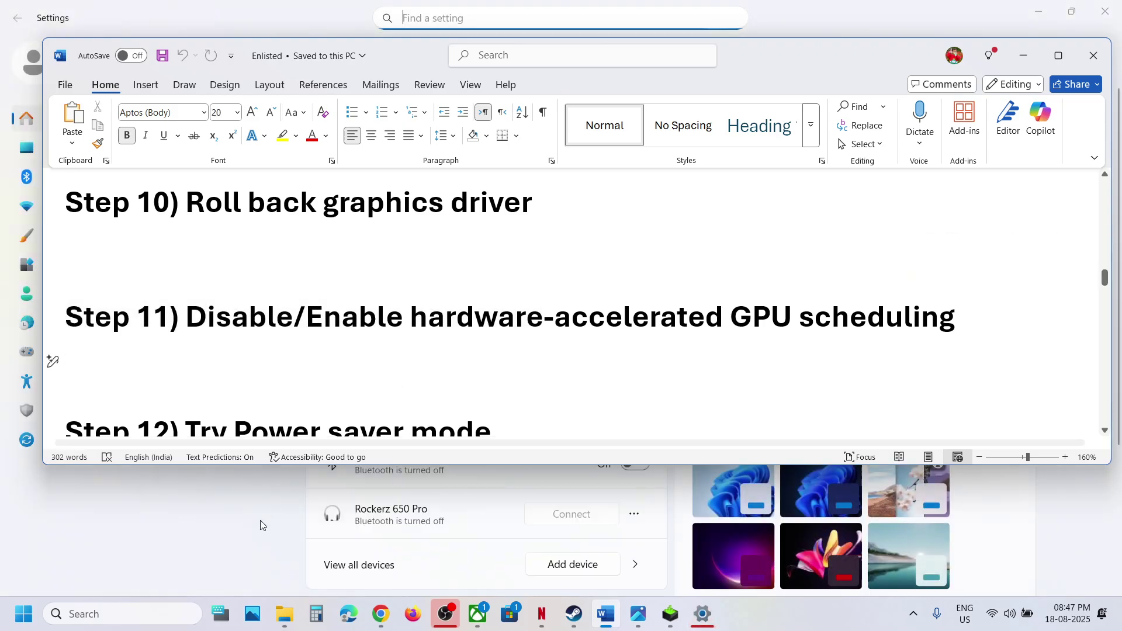
{"action": "left_click", "coordinate": [260, 523]}
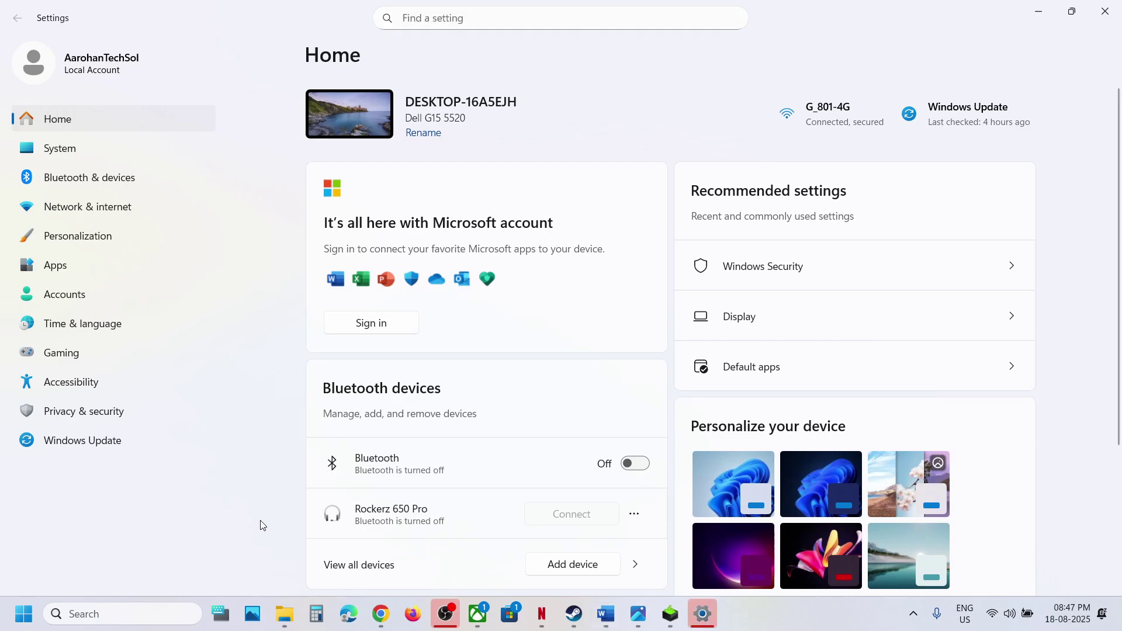
{"action": "left_click", "coordinate": [79, 154]}
{"action": "left_click", "coordinate": [399, 185]}
{"action": "scroll", "coordinate": [432, 341], "scroll_direction": "down", "scroll_amount": 5}
{"action": "left_click", "coordinate": [379, 327]}
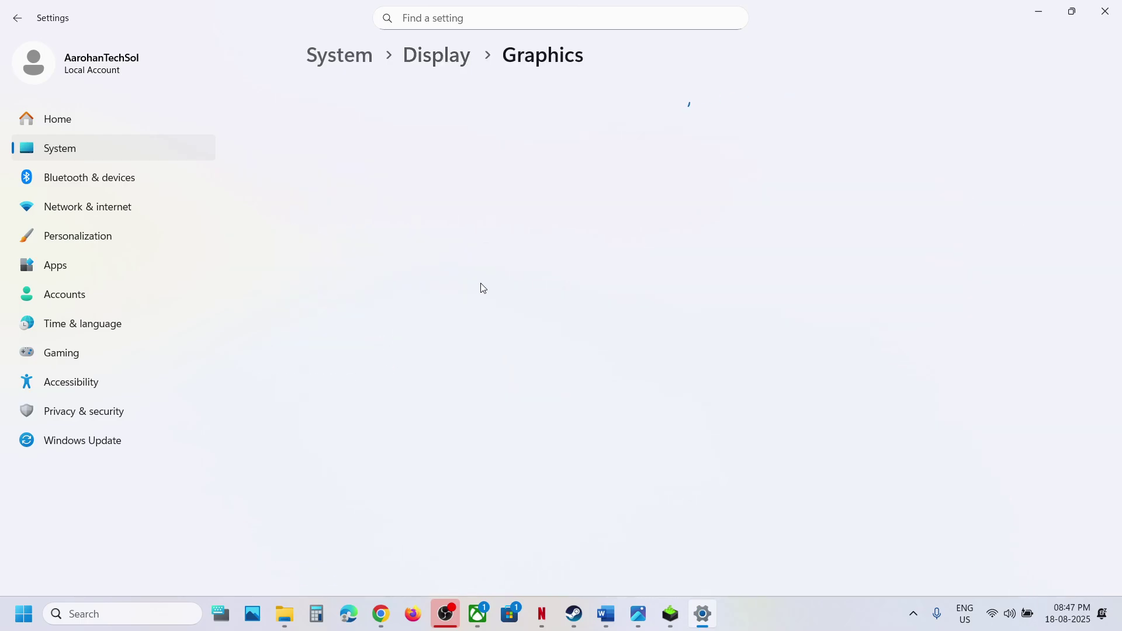
{"action": "left_click", "coordinate": [412, 249]}
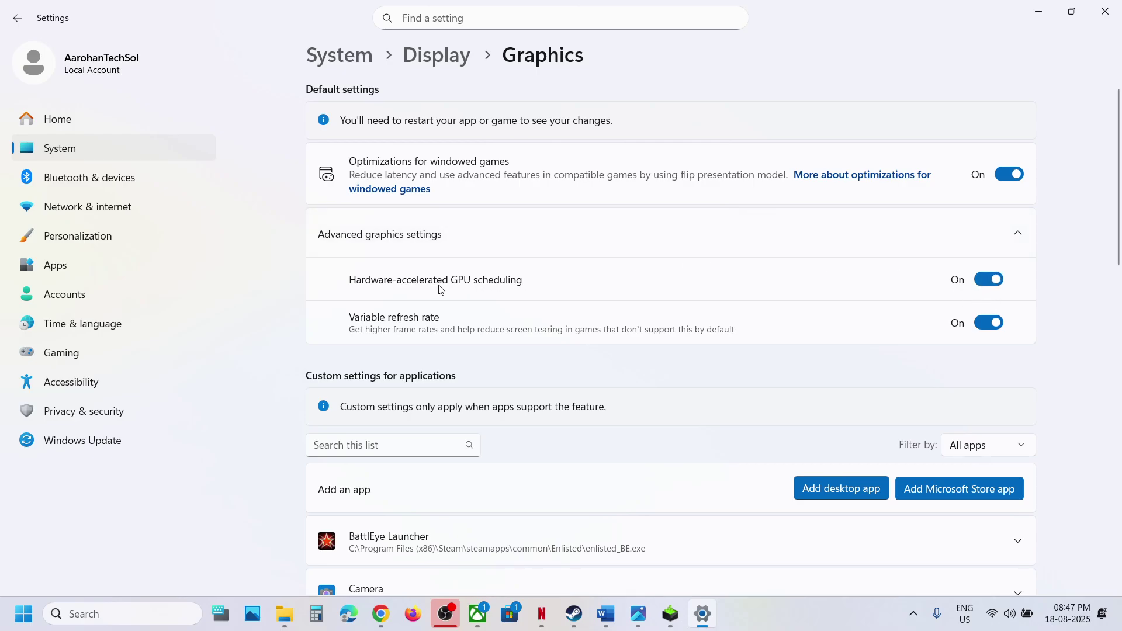
{"action": "left_click", "coordinate": [983, 281]}
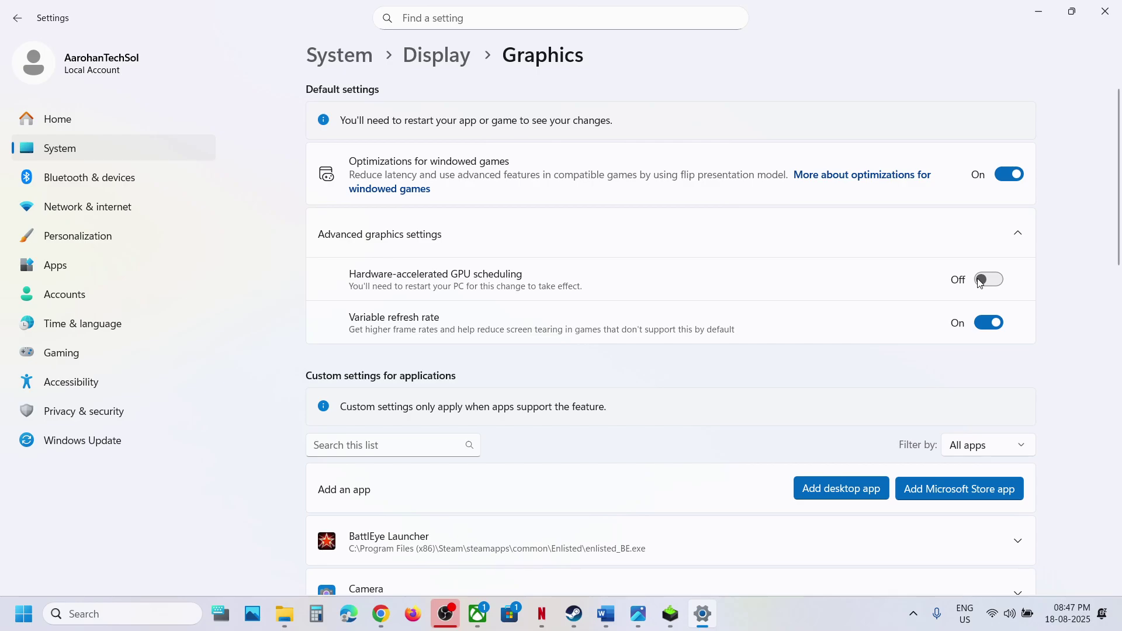
{"action": "left_click", "coordinate": [990, 281]}
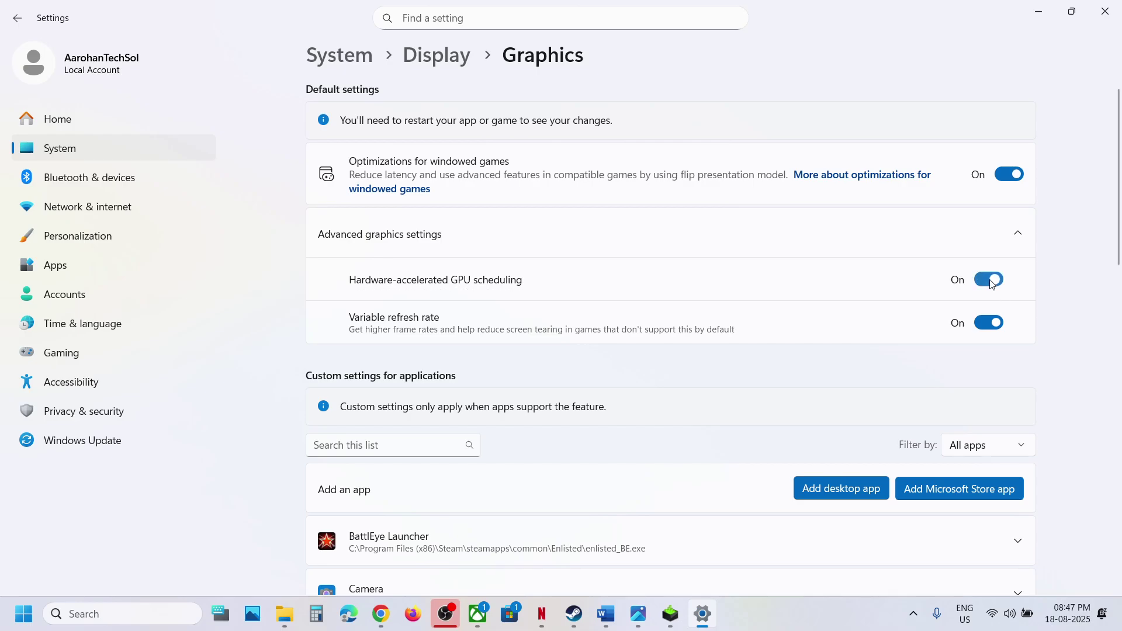
{"action": "left_click", "coordinate": [1109, 19]}
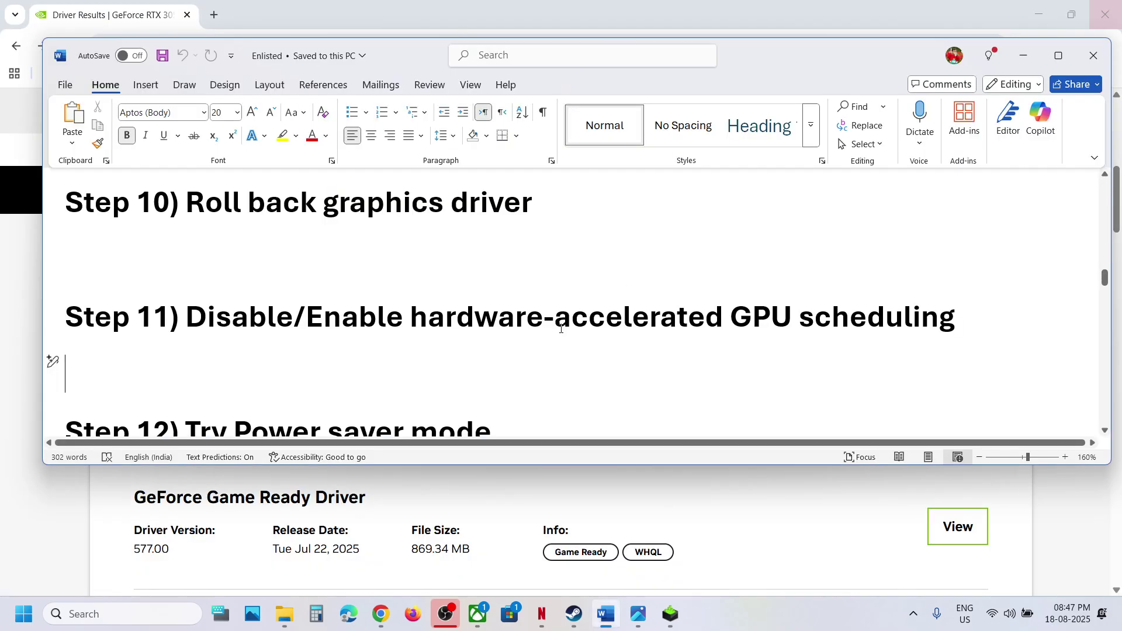
- Read Step 12 on Power saver mode and open Power Options under Hardware and Sound in Control Panel
{"action": "scroll", "coordinate": [524, 350], "scroll_direction": "down", "scroll_amount": 2}
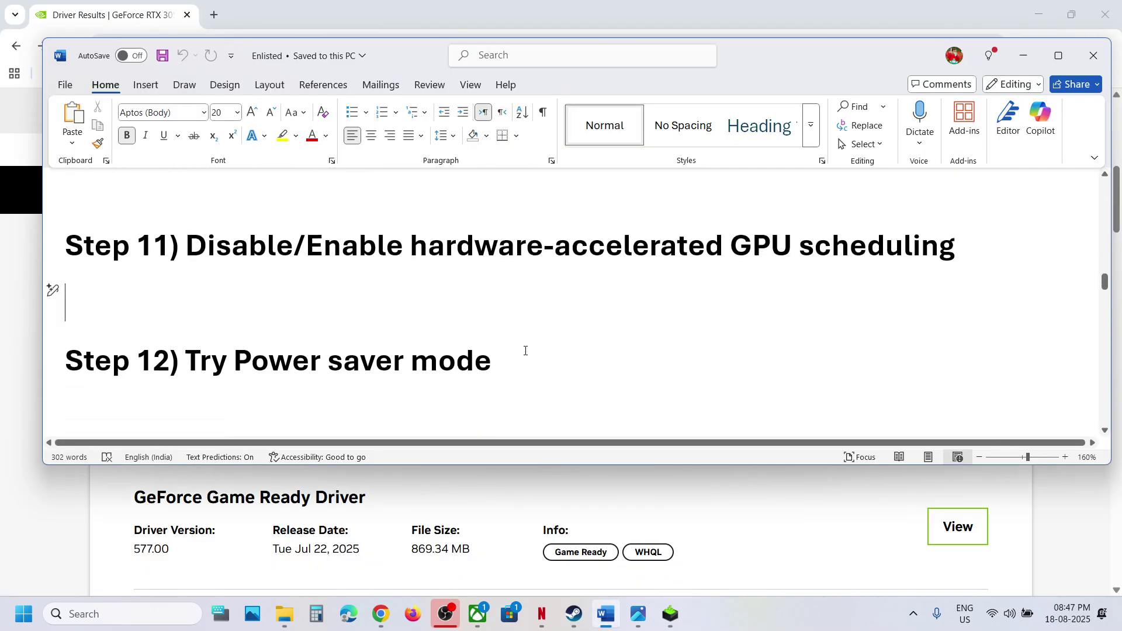
{"action": "left_click_drag", "start_coordinate": [516, 356], "coordinate": [234, 360]}
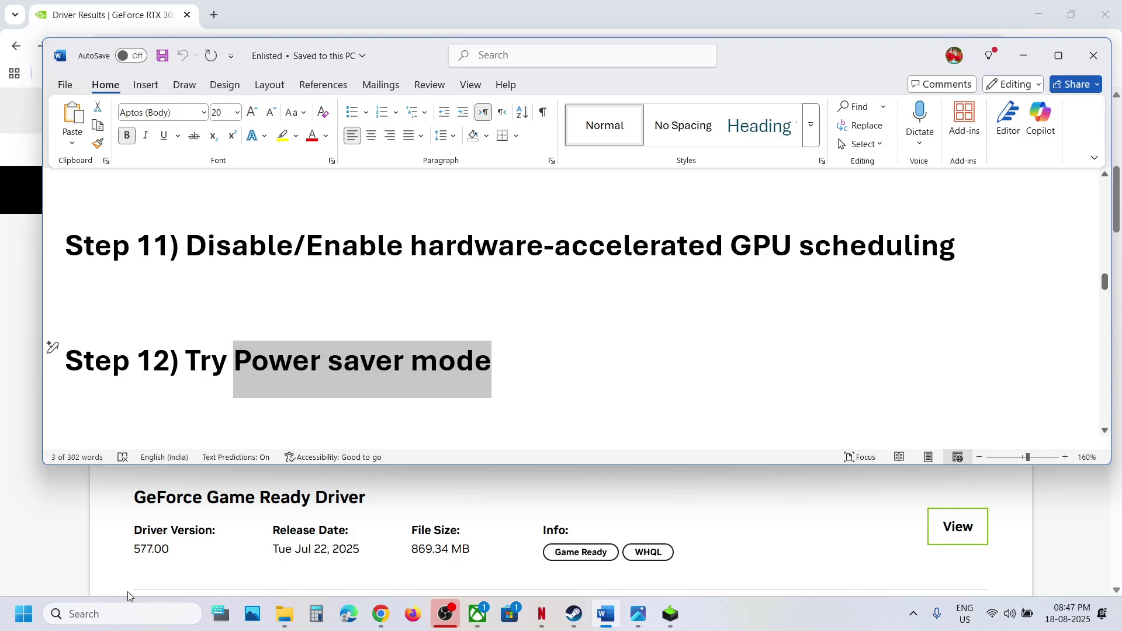
{"action": "left_click", "coordinate": [108, 614]}
{"action": "type", "text": "control"}
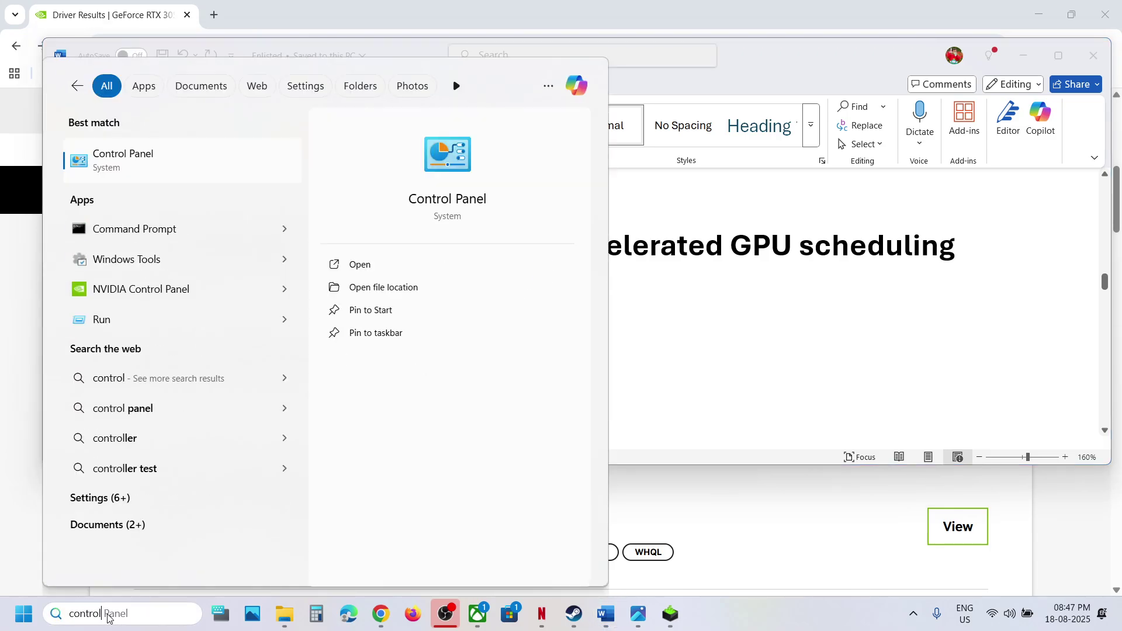
{"action": "key", "text": "Return"}
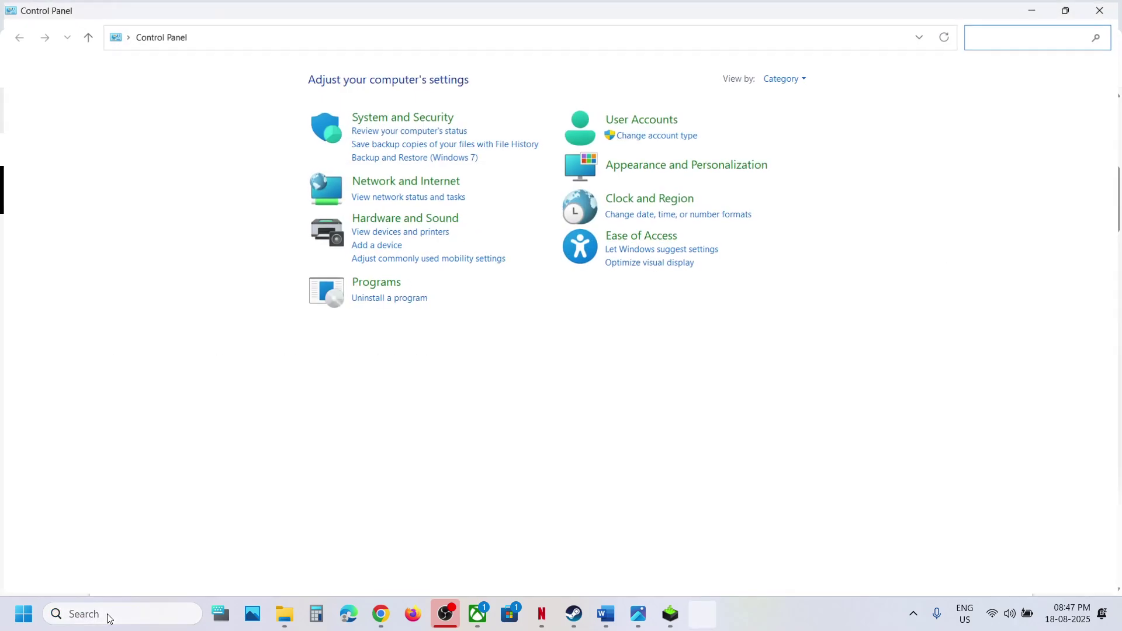
{"action": "left_click", "coordinate": [409, 219]}
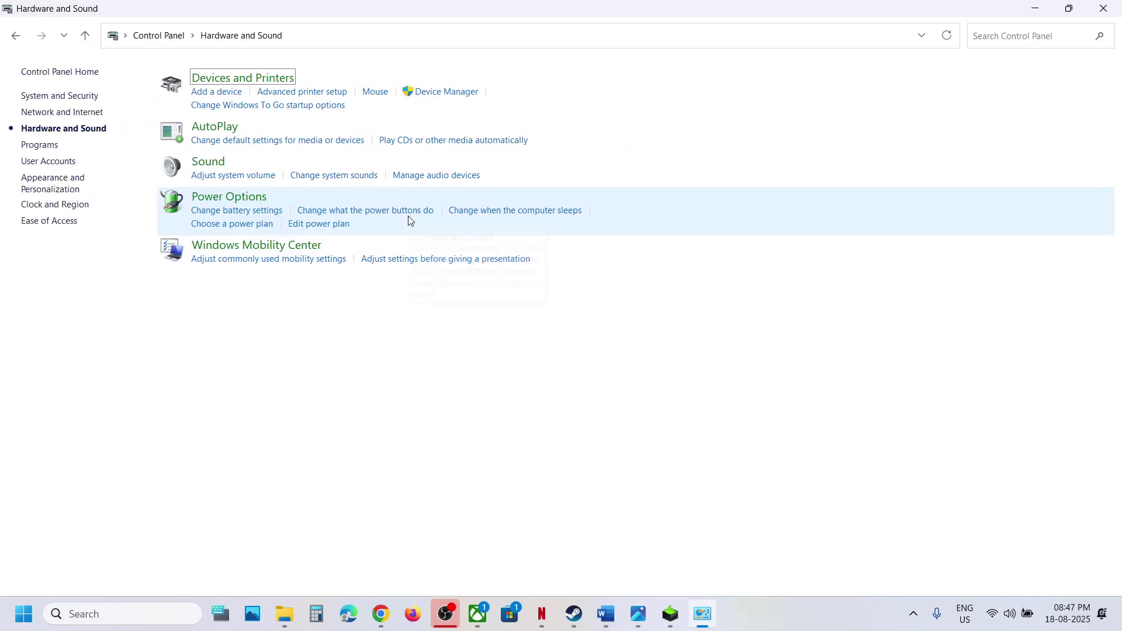
{"action": "left_click", "coordinate": [235, 200]}
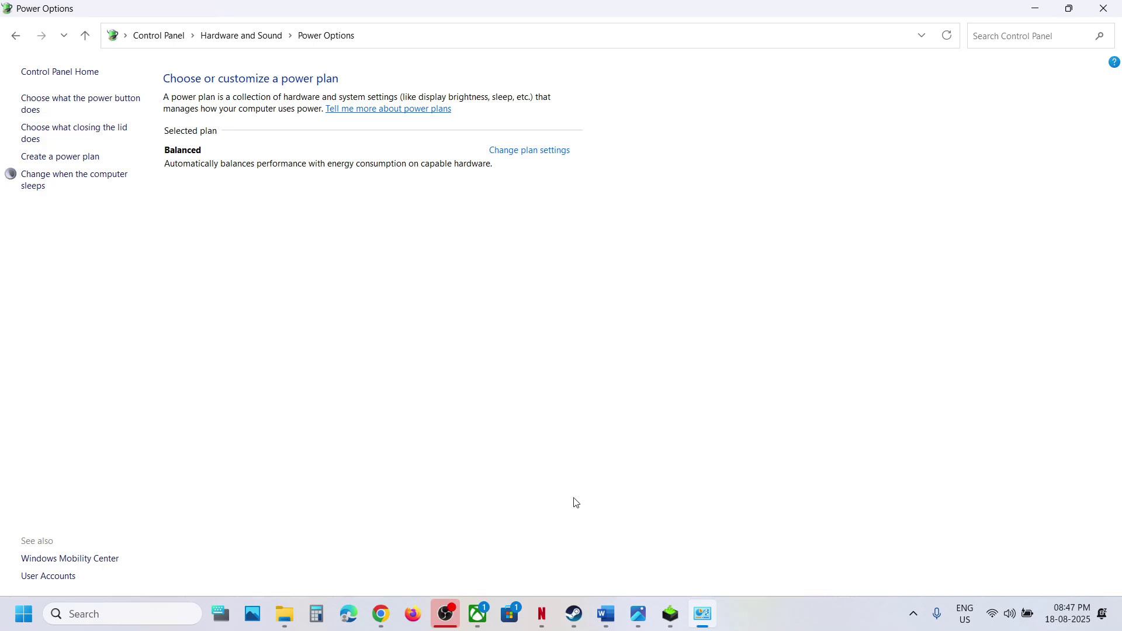
- View the Power Saver.jpg reference image of the available power plans at full window size and close it
{"action": "left_click", "coordinate": [639, 614]}
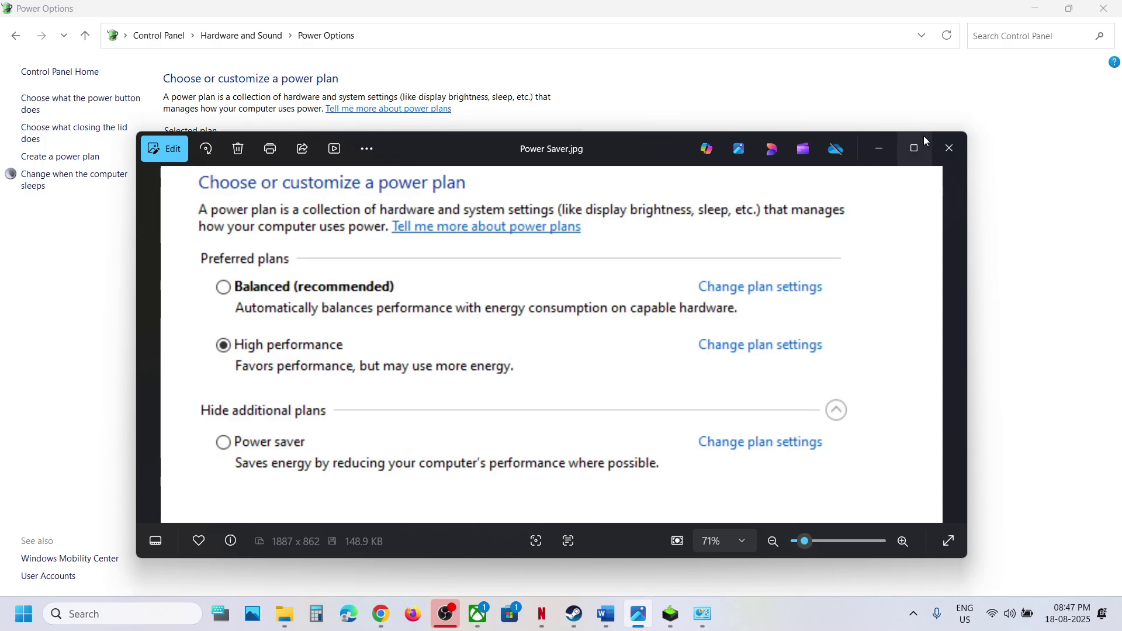
{"action": "left_click", "coordinate": [917, 149]}
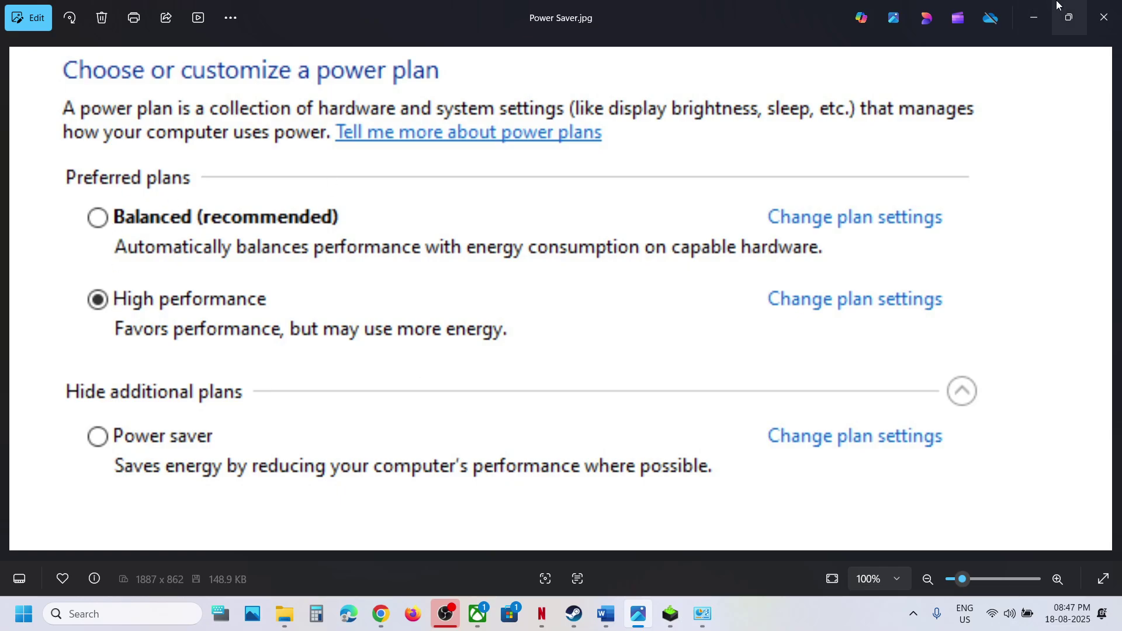
{"action": "left_click", "coordinate": [1104, 18]}
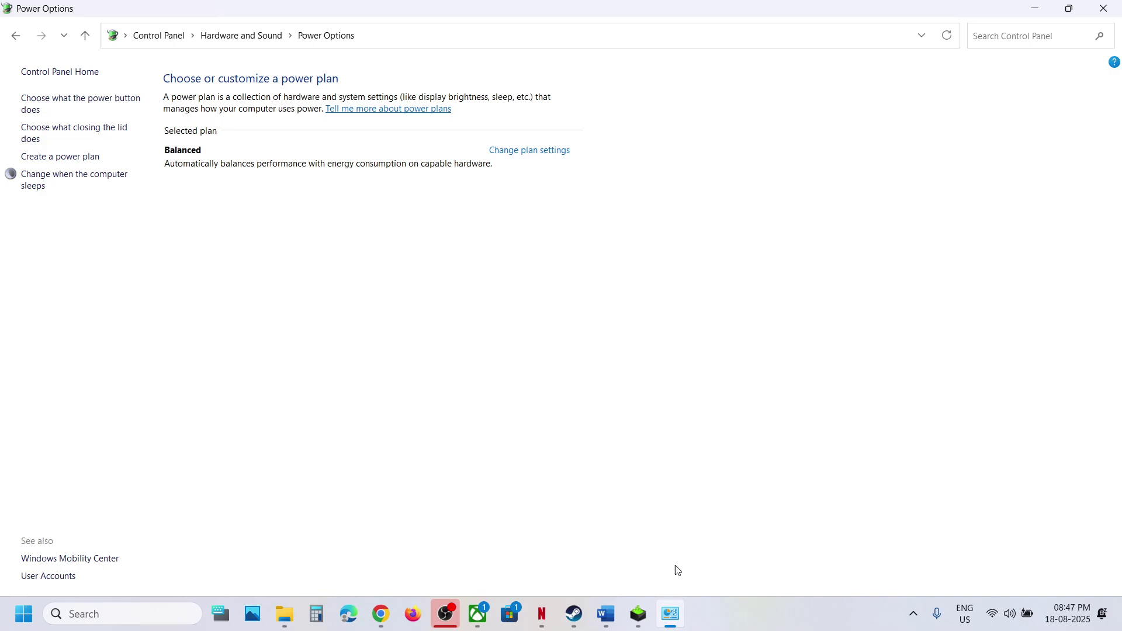
- Switch to Steam, open the properties of Enlisted and set its launch options to -dx11
{"action": "left_click", "coordinate": [574, 613]}
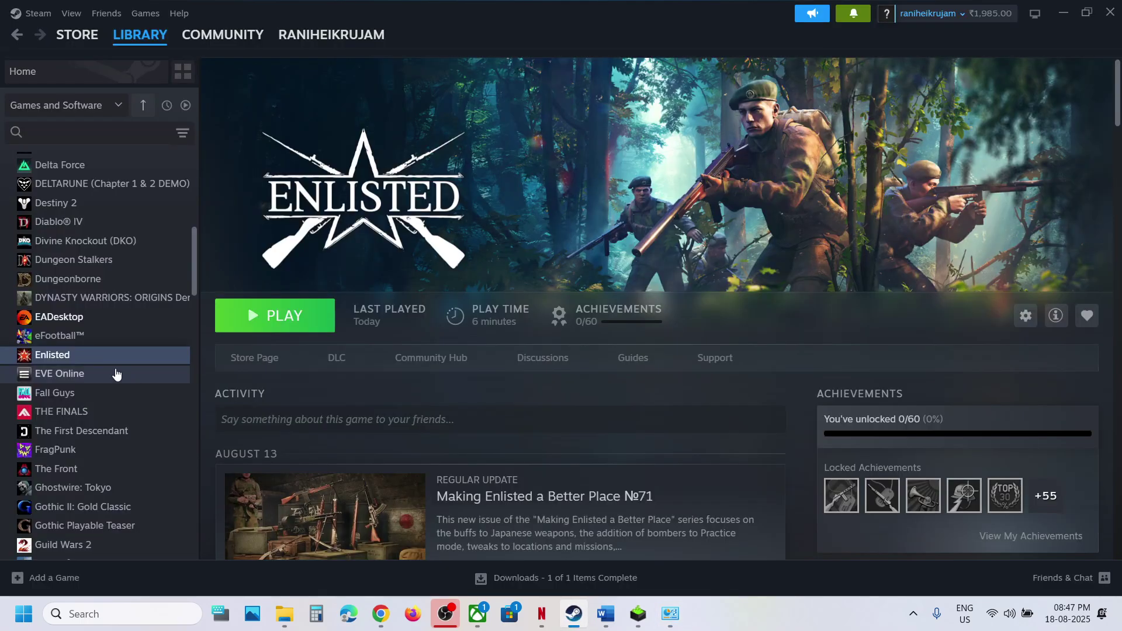
{"action": "right_click", "coordinate": [85, 356]}
{"action": "mouse_move", "coordinate": [140, 459]}
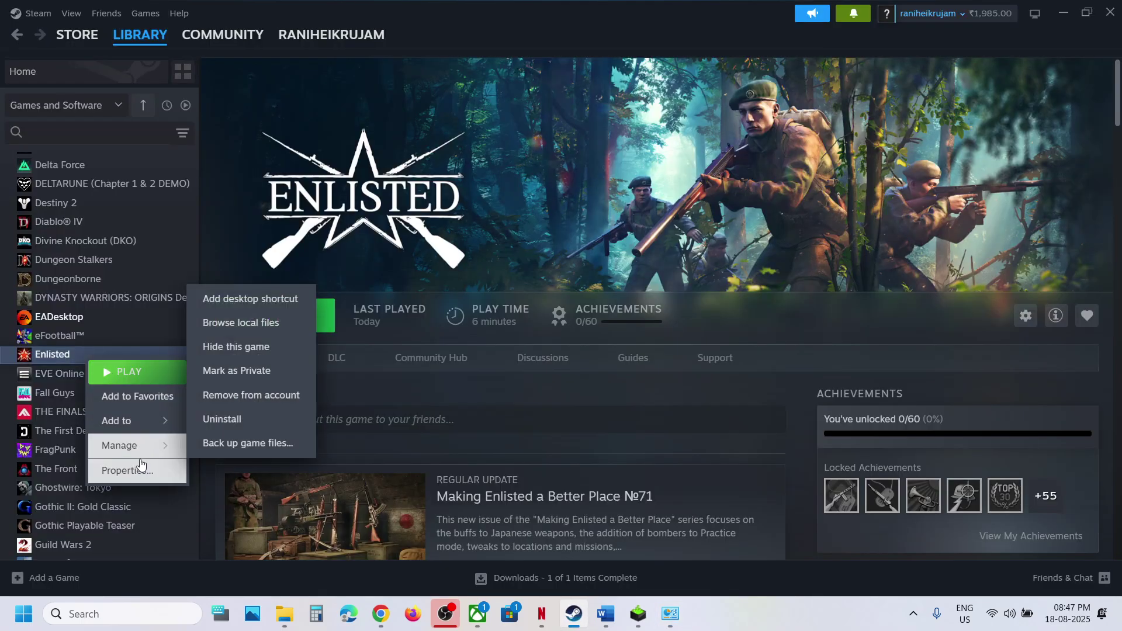
{"action": "left_click", "coordinate": [136, 471]}
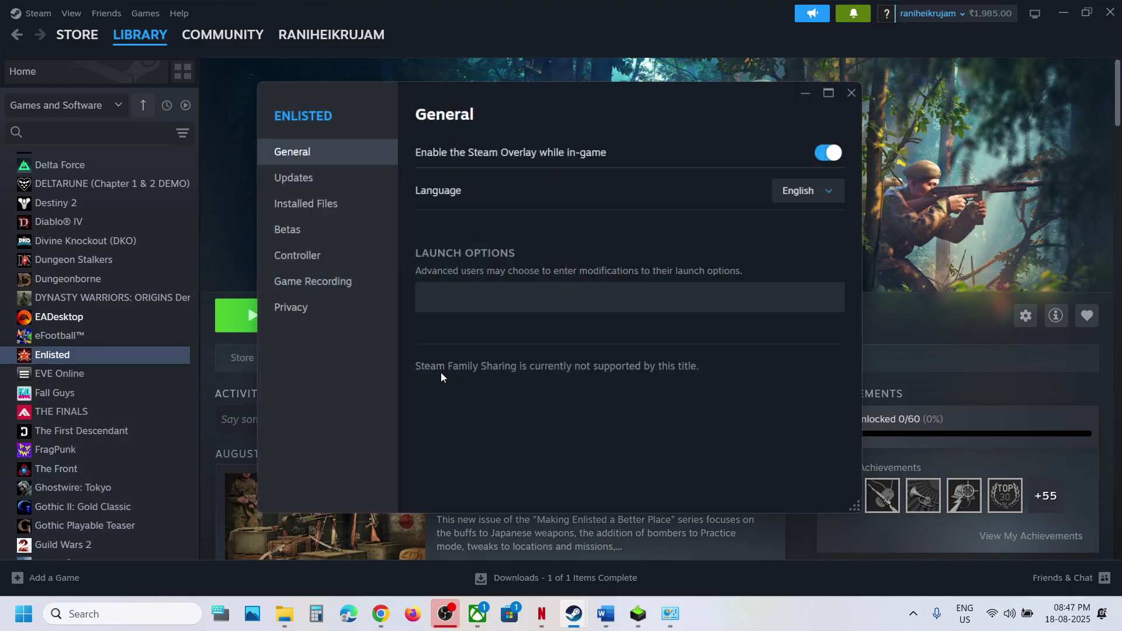
{"action": "left_click", "coordinate": [445, 294]}
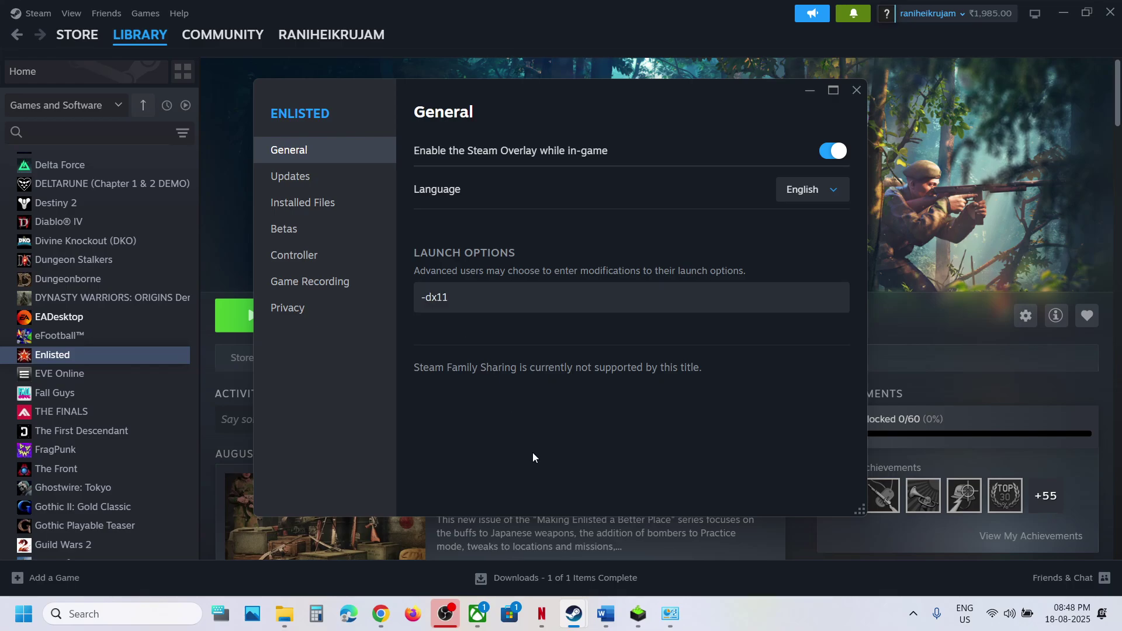
- Reopen the properties of Enlisted and set its launch options to -dx12
{"action": "left_click", "coordinate": [856, 91]}
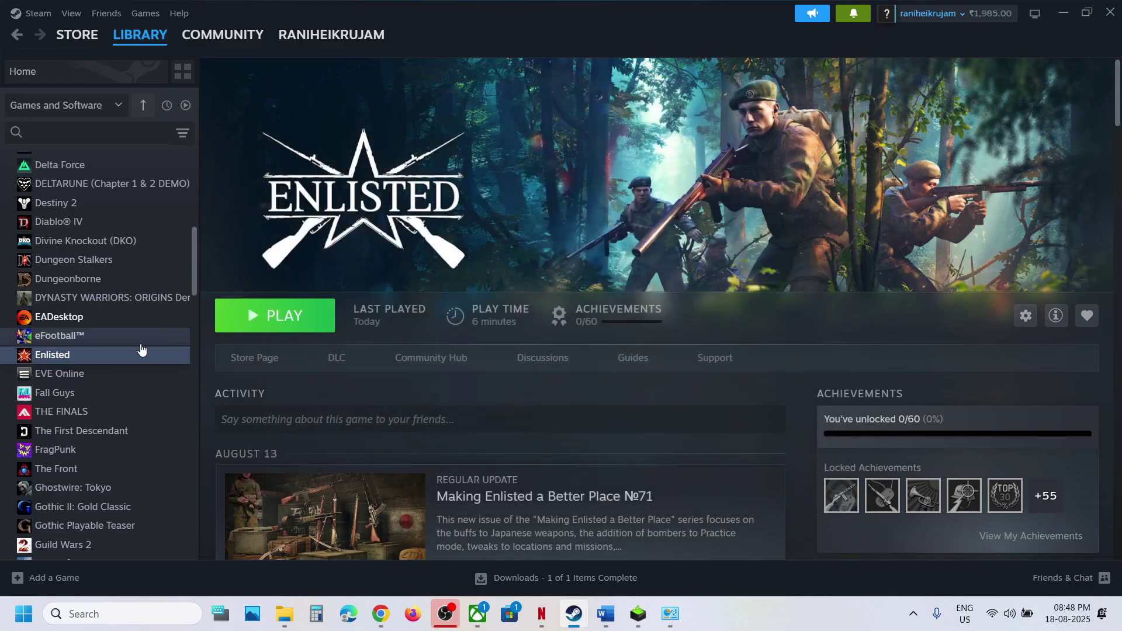
{"action": "right_click", "coordinate": [121, 359]}
{"action": "left_click", "coordinate": [162, 472]}
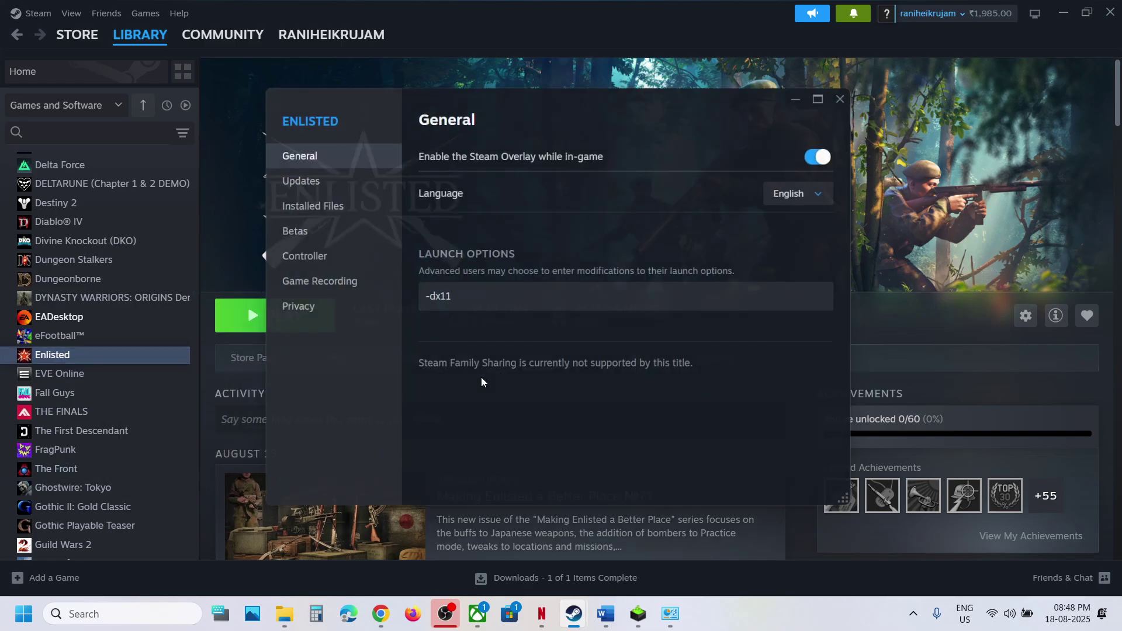
{"action": "left_click", "coordinate": [466, 298]}
{"action": "key", "text": "ctrl+a"}
{"action": "type", "text": "-dx12"}
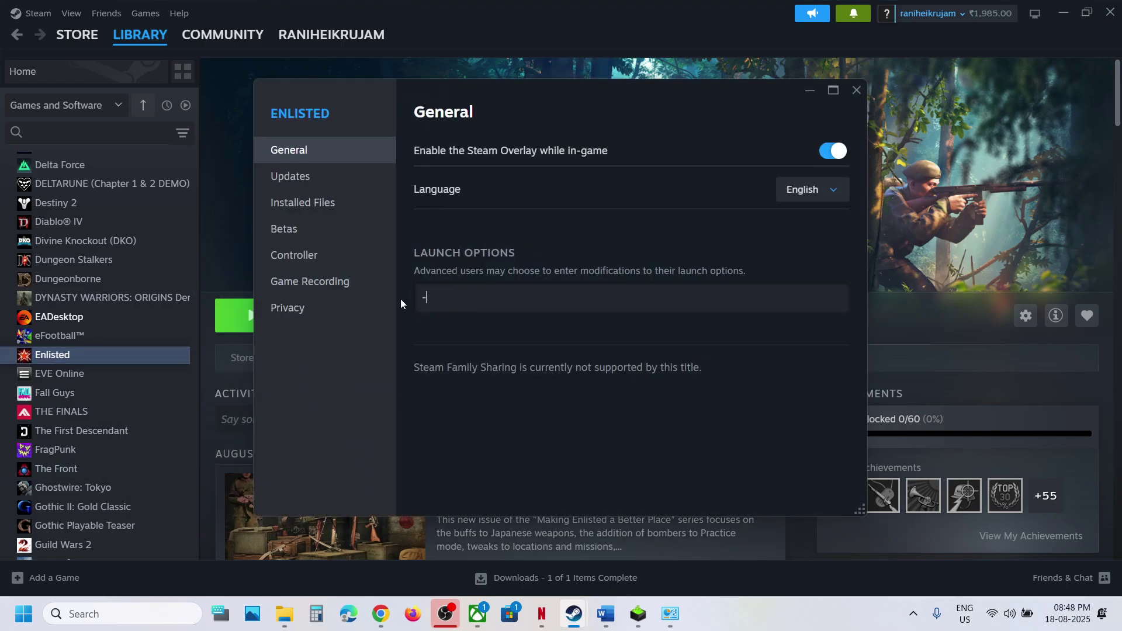
{"action": "left_click", "coordinate": [539, 430]}
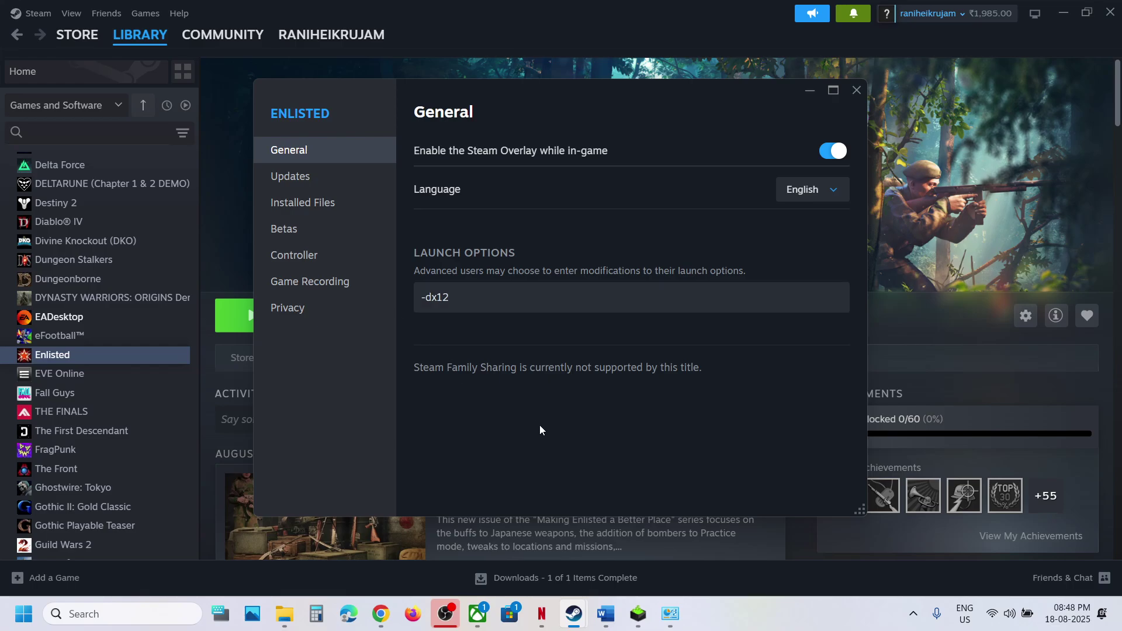
- Clear the launch options of Enlisted and close its properties
{"action": "left_click", "coordinate": [500, 311]}
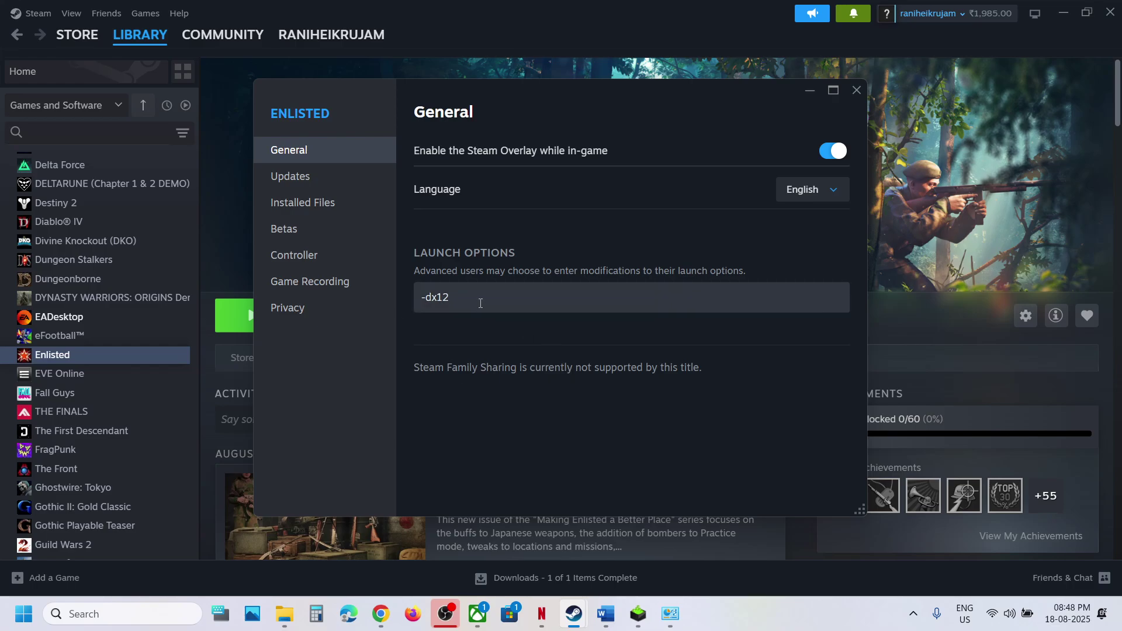
{"action": "key", "text": "ctrl+a"}
{"action": "key", "text": "BackSpace"}
{"action": "left_click", "coordinate": [555, 491]}
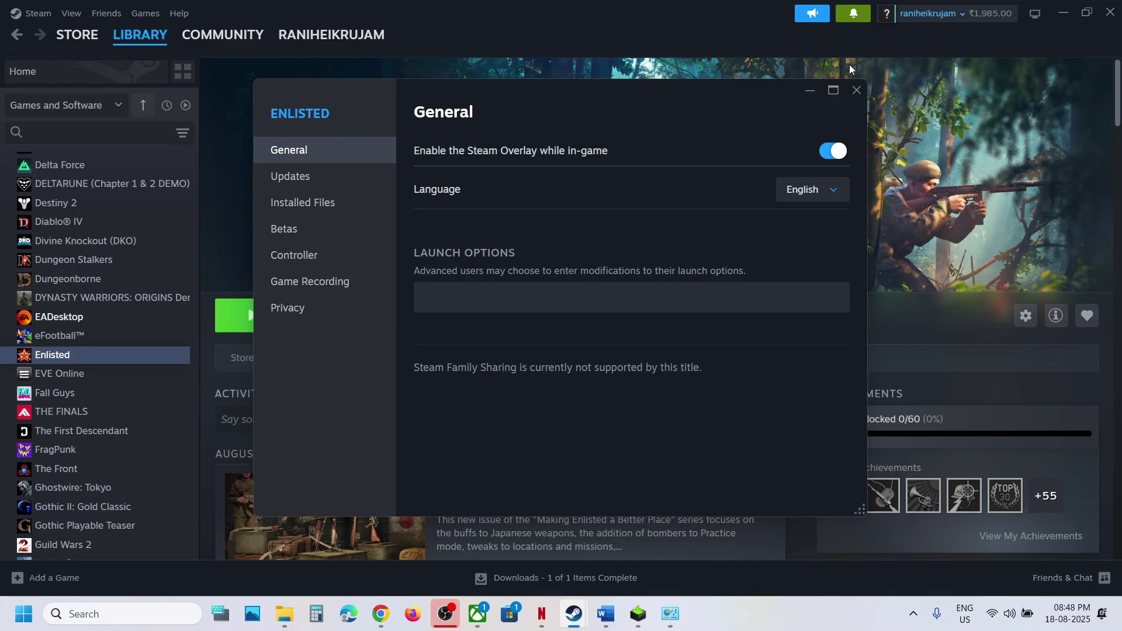
{"action": "left_click", "coordinate": [856, 88]}
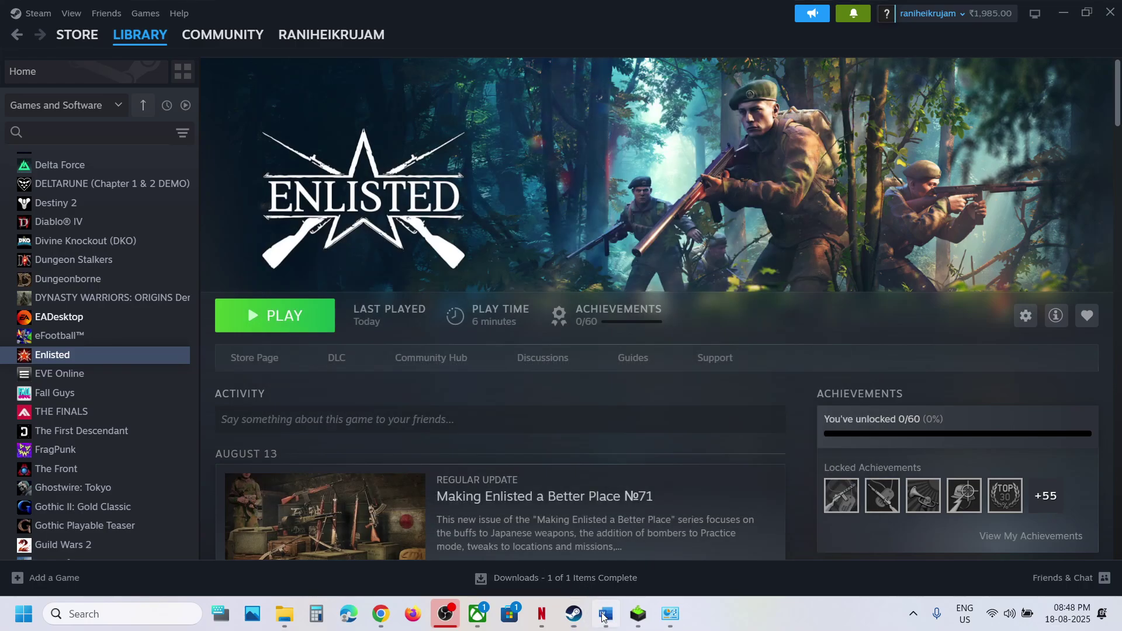
- Switch to the Enlisted Word document, maximize it and read Step 13 on unplugging external devices and closing third-party services and overlay apps
{"action": "left_click", "coordinate": [605, 613]}
{"action": "scroll", "coordinate": [485, 324], "scroll_direction": "down", "scroll_amount": 5}
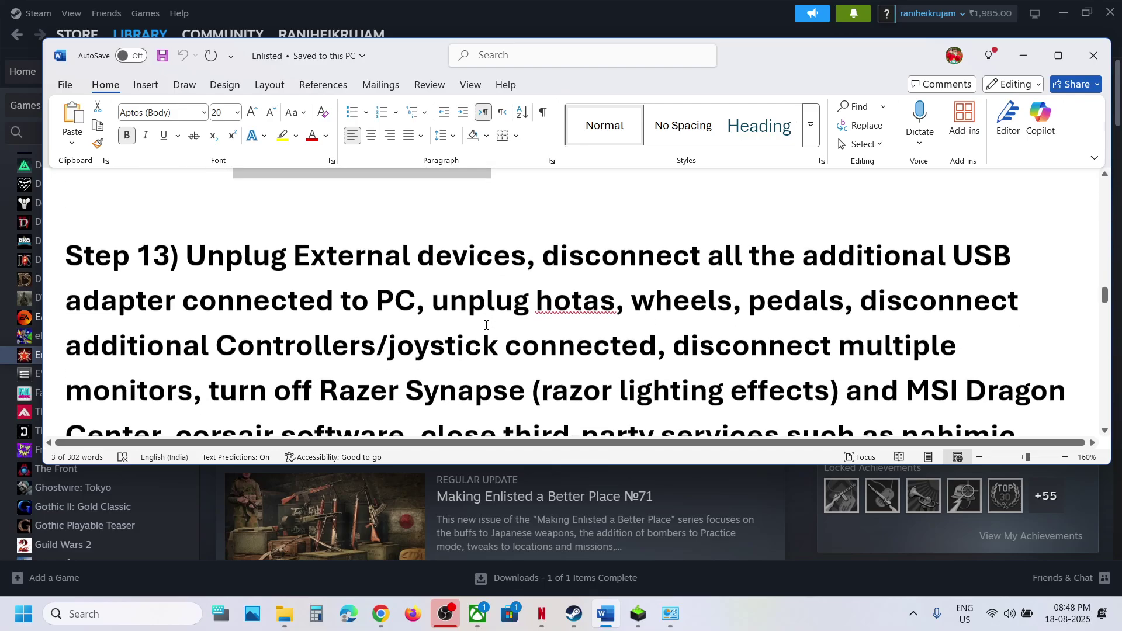
{"action": "left_click", "coordinate": [1057, 55]}
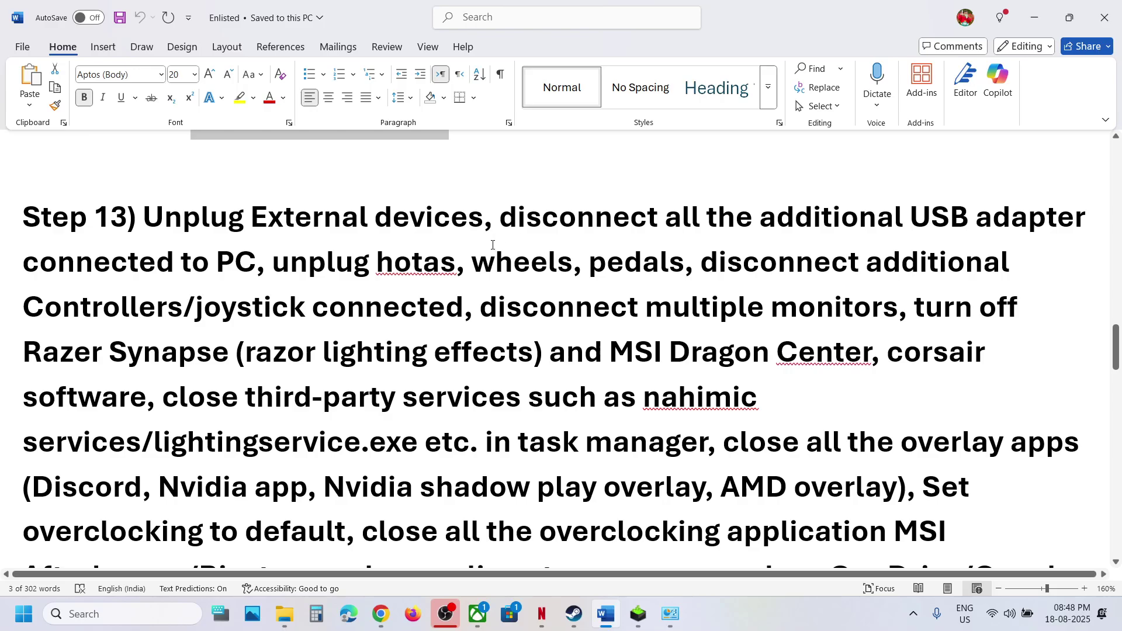
{"action": "left_click_drag", "start_coordinate": [506, 231], "coordinate": [245, 282]}
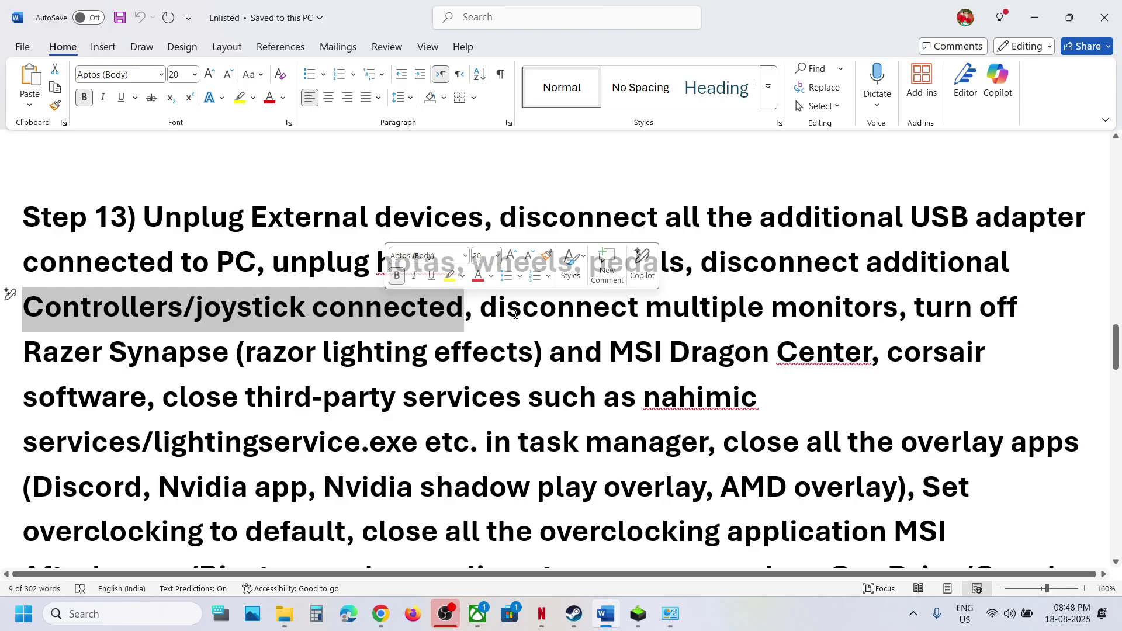
{"action": "left_click_drag", "start_coordinate": [480, 306], "coordinate": [638, 447]}
{"action": "scroll", "coordinate": [746, 293], "scroll_direction": "down", "scroll_amount": 3}
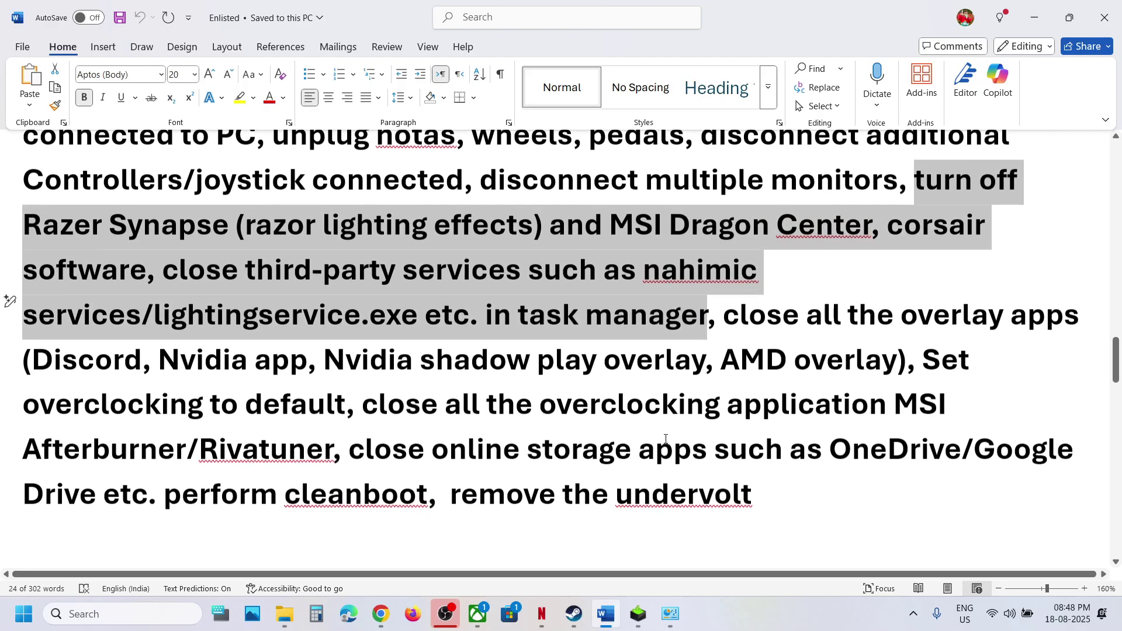
{"action": "left_click_drag", "start_coordinate": [739, 310], "coordinate": [395, 356]}
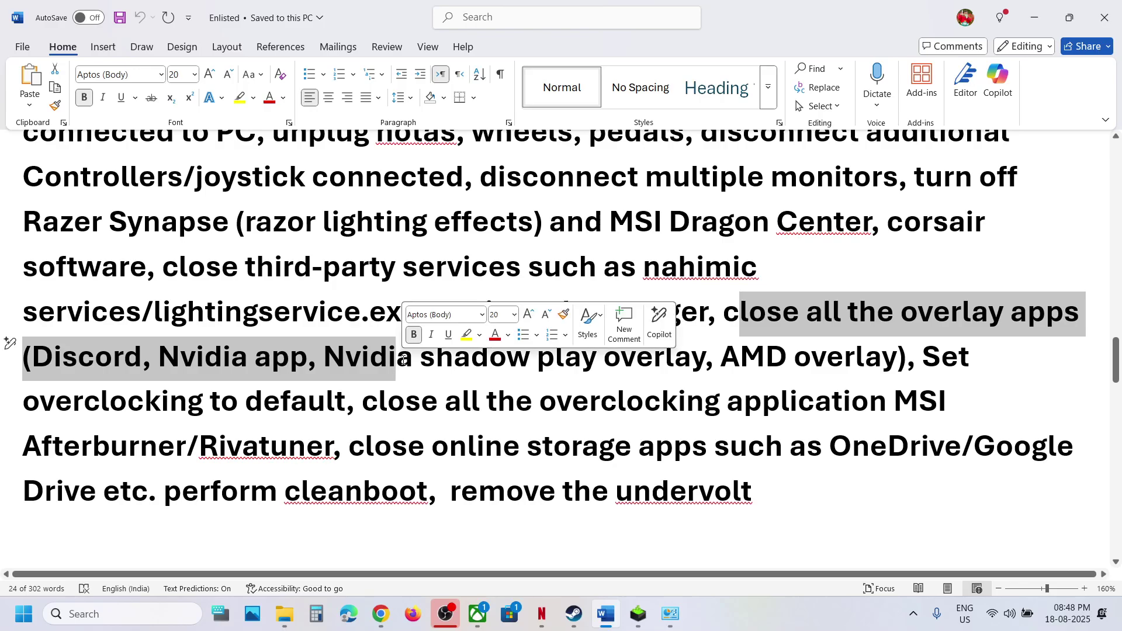
- Switch to Steam, disable the Steam Overlay while in-game for Enlisted and close its properties
{"action": "left_click", "coordinate": [574, 613]}
{"action": "right_click", "coordinate": [114, 354]}
{"action": "left_click", "coordinate": [152, 468]}
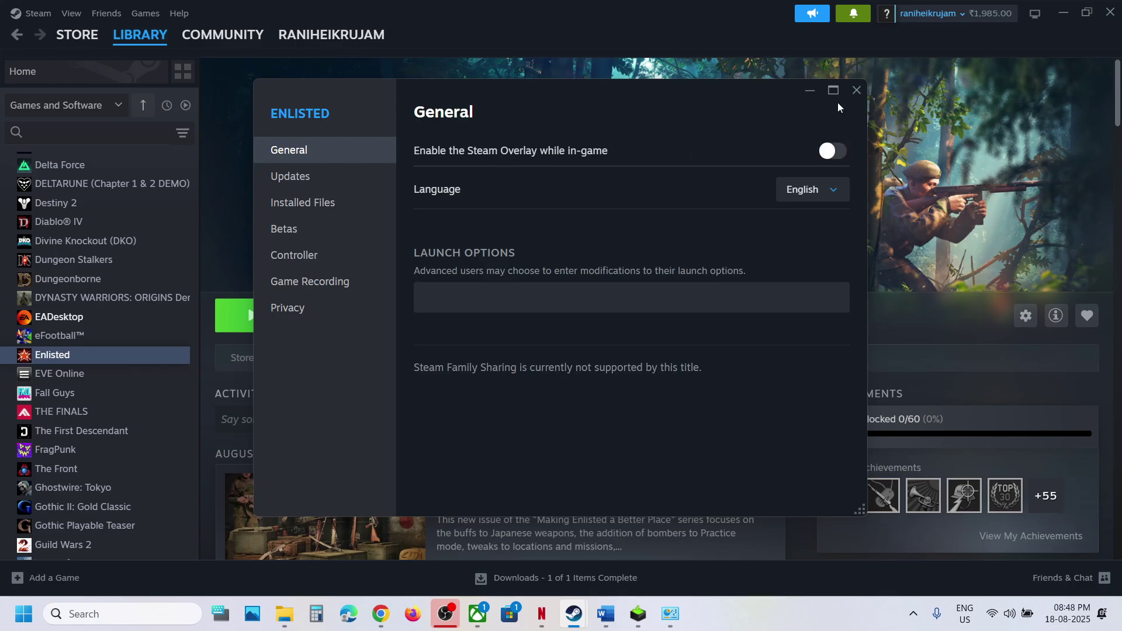
{"action": "left_click", "coordinate": [856, 91]}
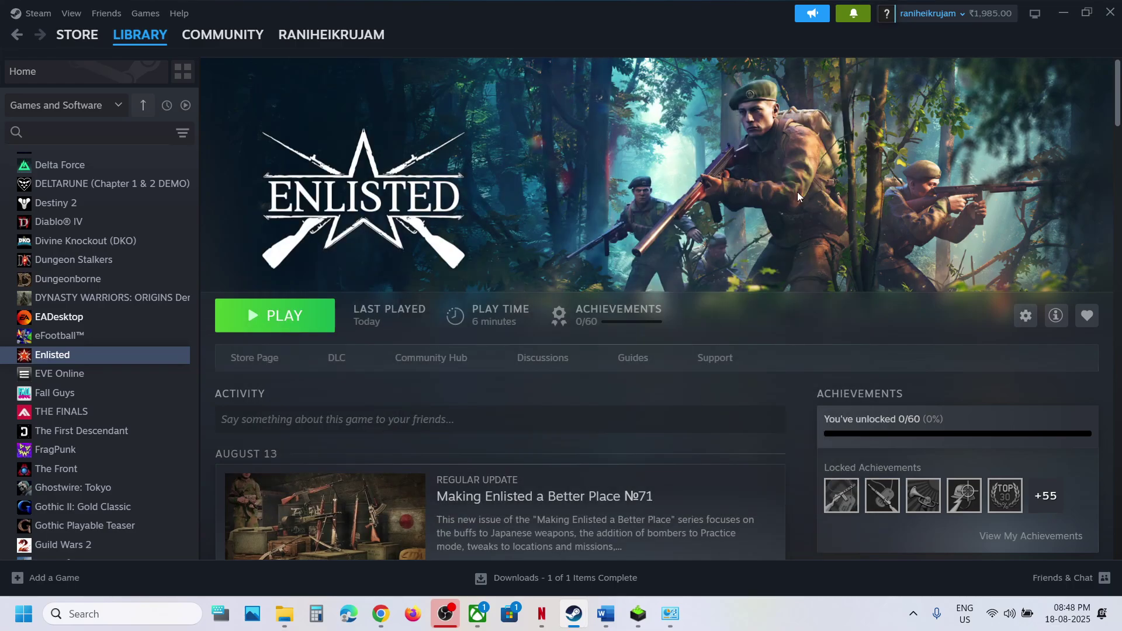
- Return to the Word document and read the rest of Step 13 on overlay apps, overclocking tools, online storage apps and clean boot
{"action": "left_click", "coordinate": [603, 620]}
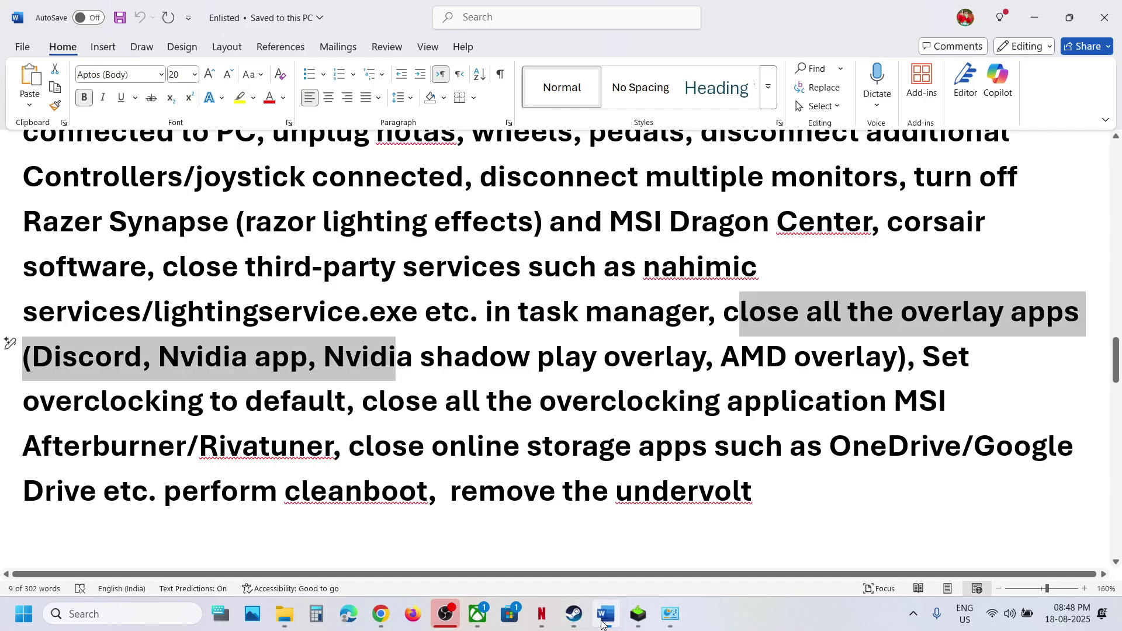
{"action": "double_click", "coordinate": [111, 354]}
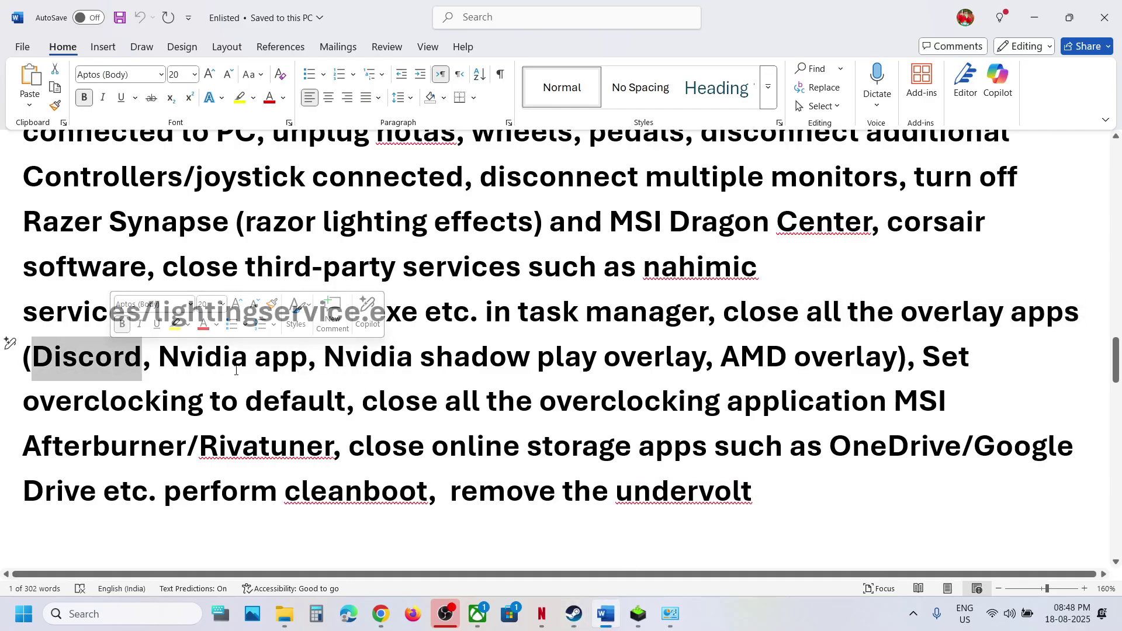
{"action": "left_click_drag", "start_coordinate": [236, 370], "coordinate": [299, 366]}
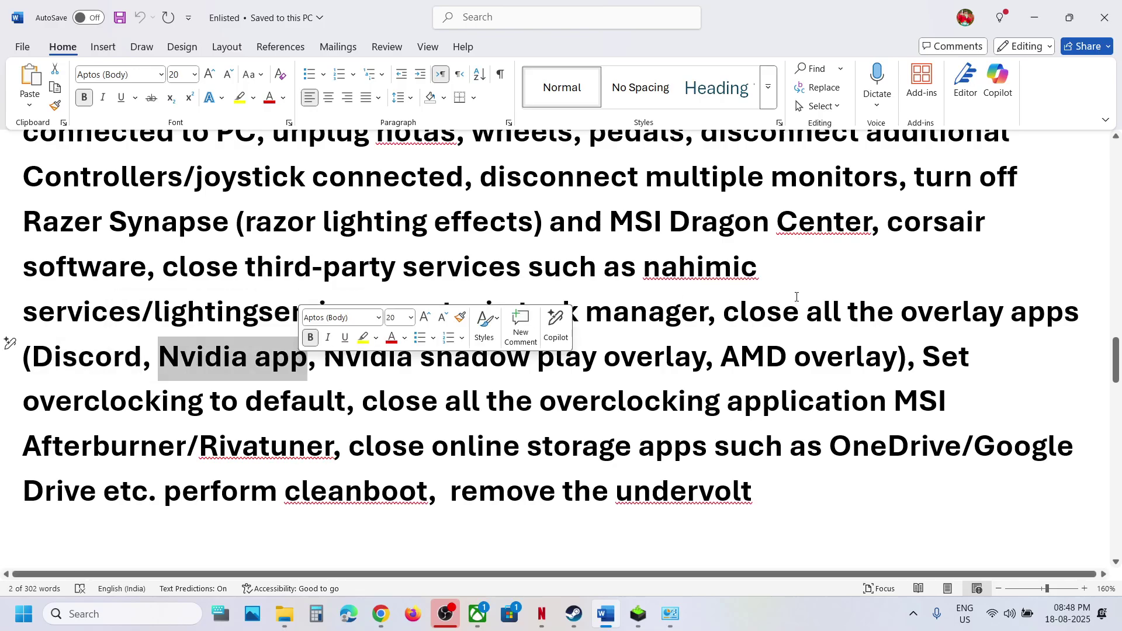
{"action": "left_click_drag", "start_coordinate": [717, 320], "coordinate": [1095, 301]}
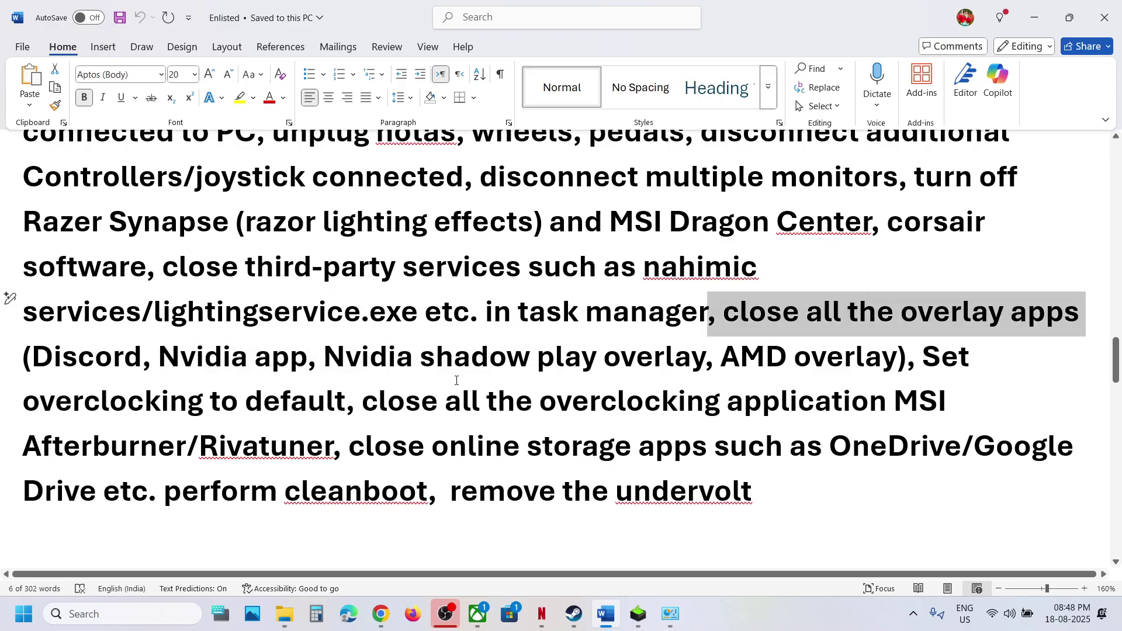
{"action": "scroll", "coordinate": [707, 352], "scroll_direction": "down", "scroll_amount": 1}
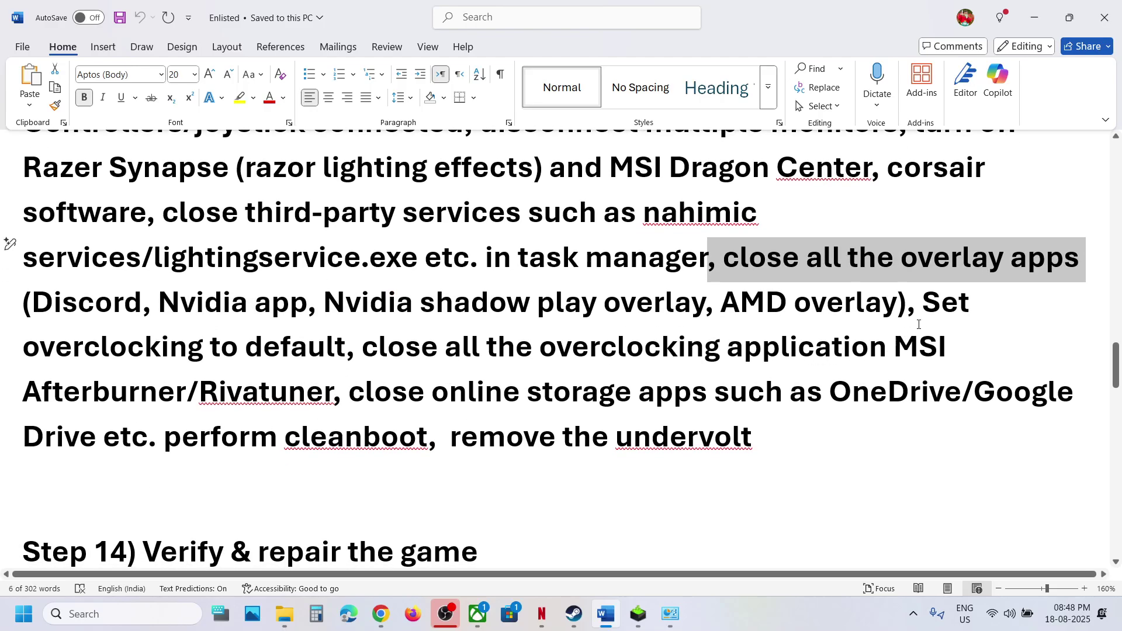
{"action": "left_click_drag", "start_coordinate": [925, 299], "coordinate": [754, 346]}
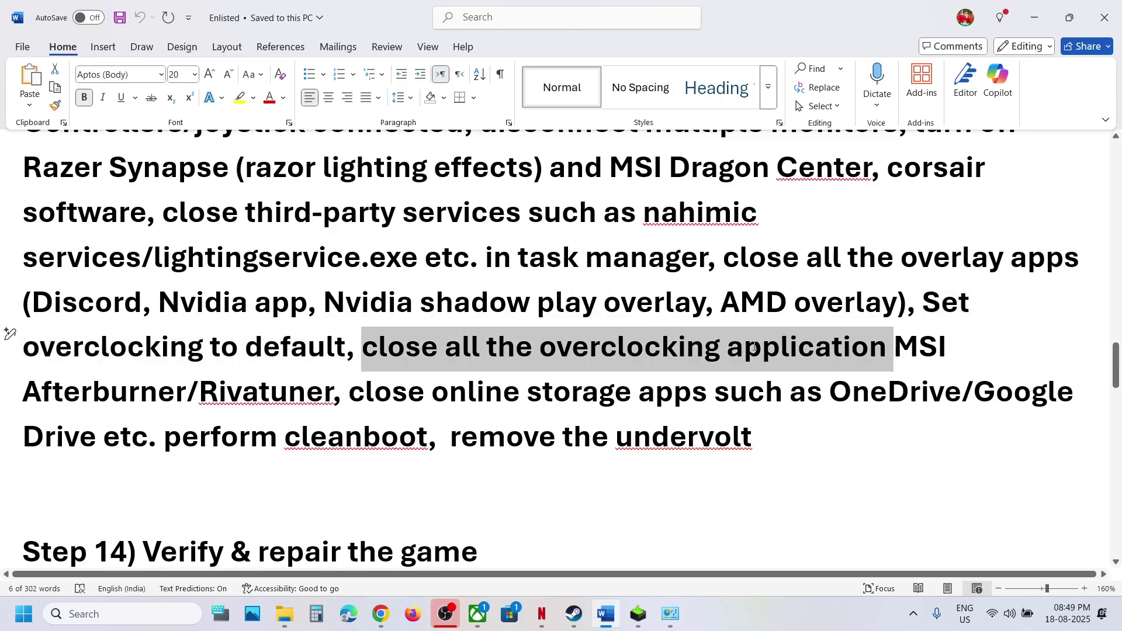
{"action": "left_click_drag", "start_coordinate": [379, 346], "coordinate": [318, 400]}
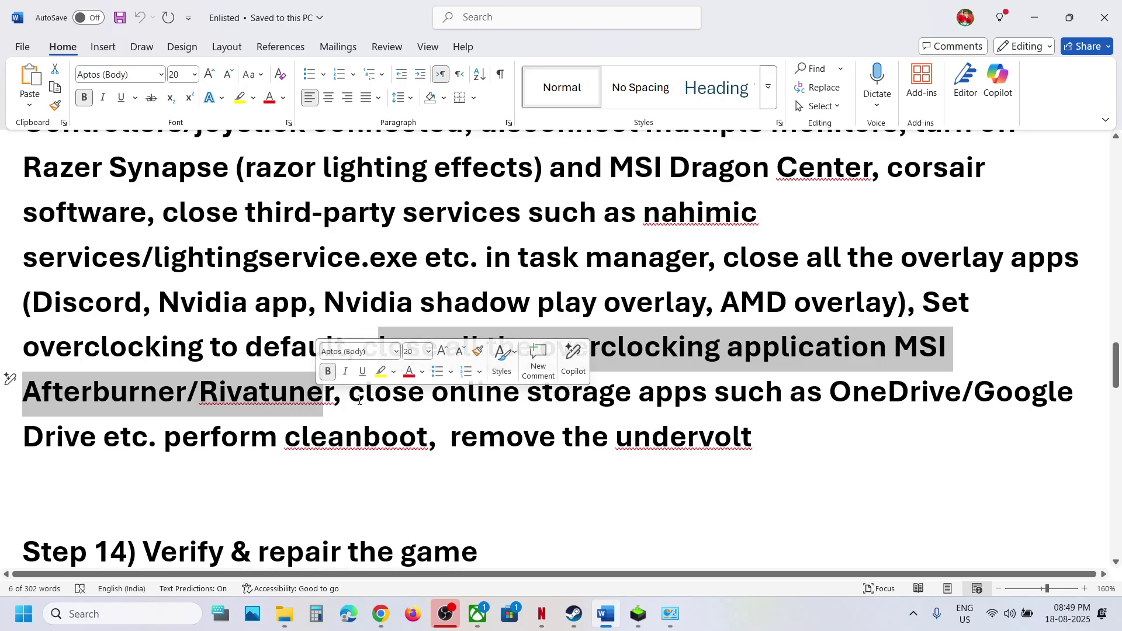
{"action": "left_click_drag", "start_coordinate": [164, 438], "coordinate": [428, 439]}
{"action": "left_click_drag", "start_coordinate": [715, 391], "coordinate": [1075, 393]}
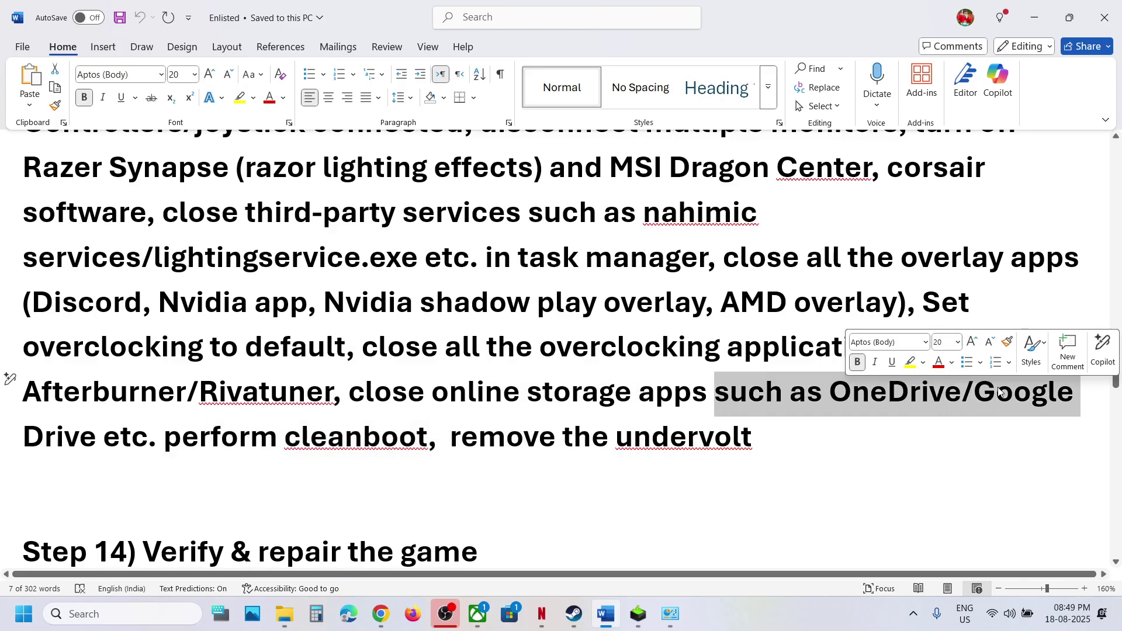
{"action": "left_click_drag", "start_coordinate": [228, 439], "coordinate": [342, 447]}
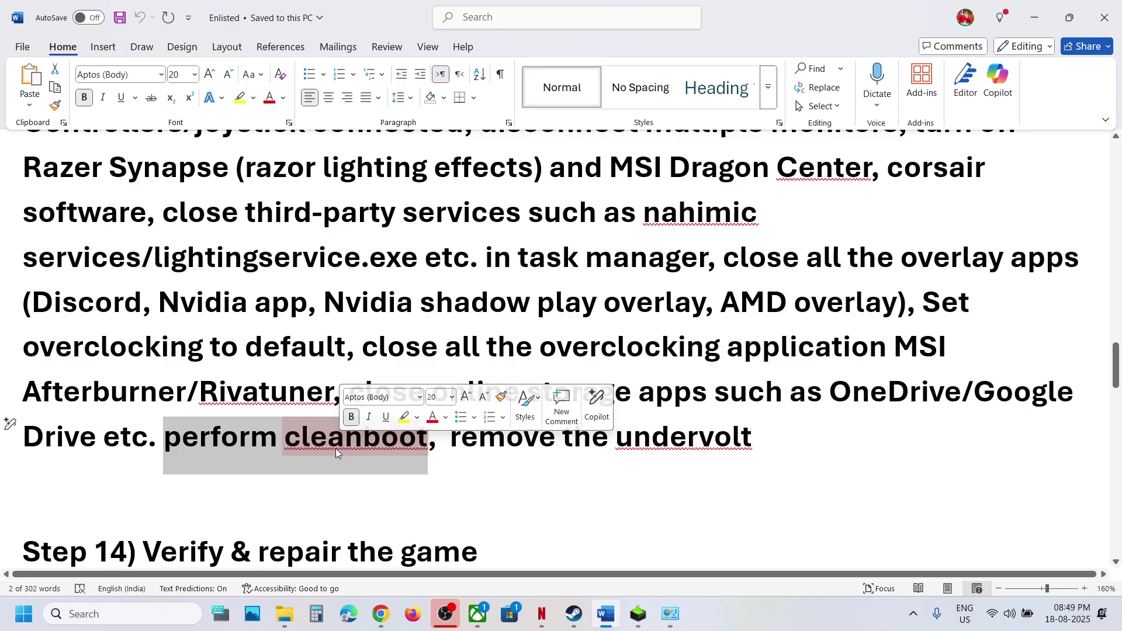
- In System Configuration, hide all Microsoft services, disable all remaining services, apply the change and dismiss the restart prompt
{"action": "left_click", "coordinate": [117, 614]}
{"action": "type", "text": "system"}
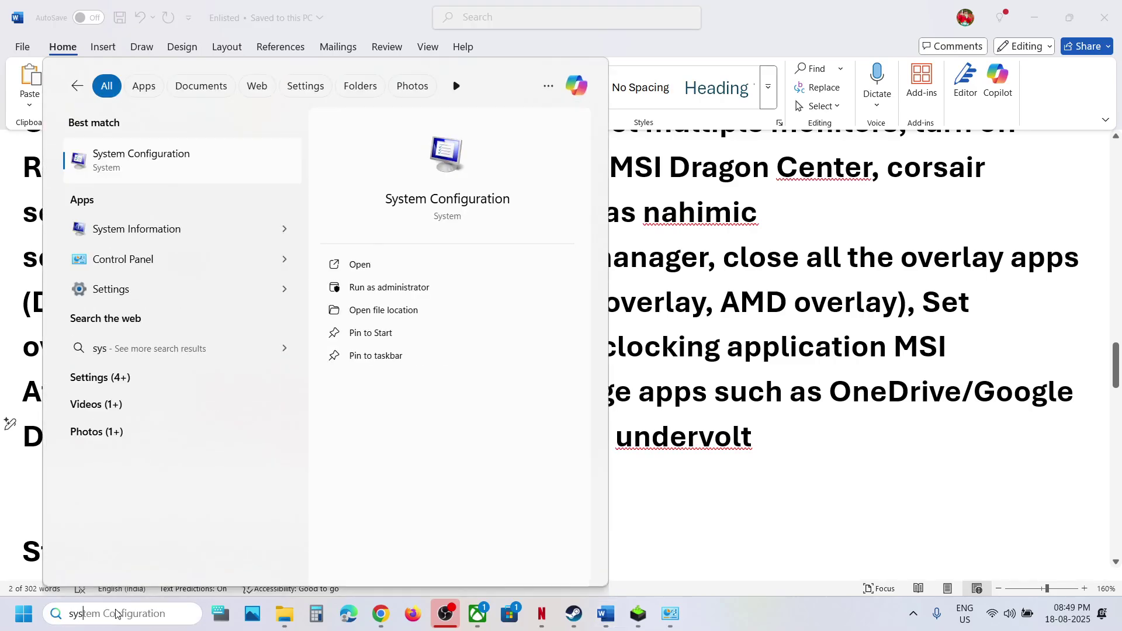
{"action": "left_click", "coordinate": [139, 161]}
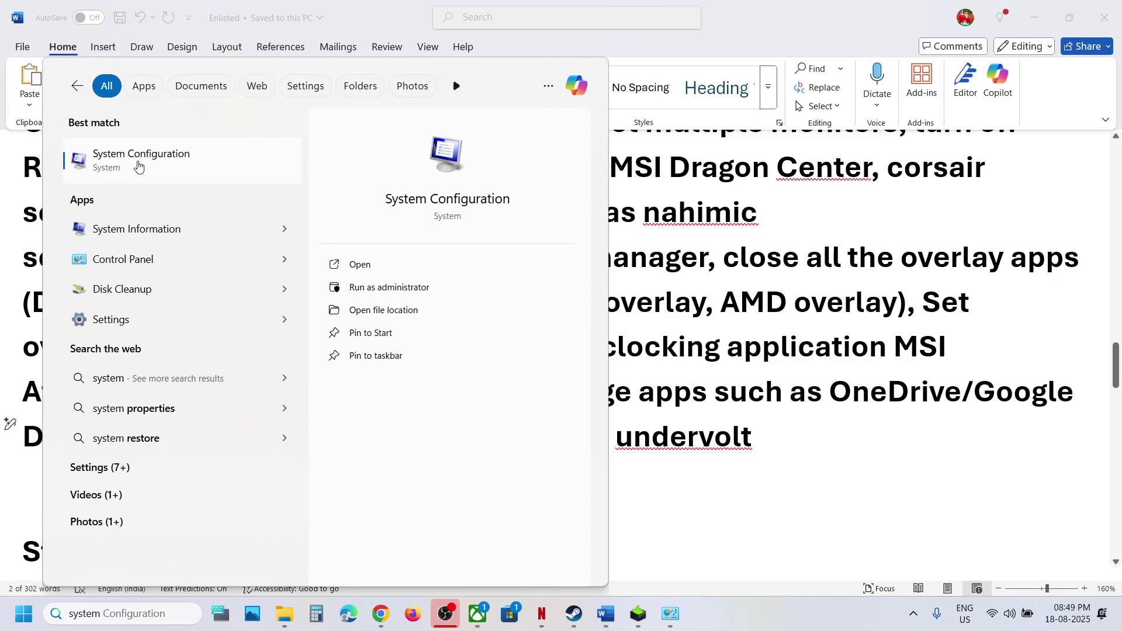
{"action": "left_click", "coordinate": [451, 194]}
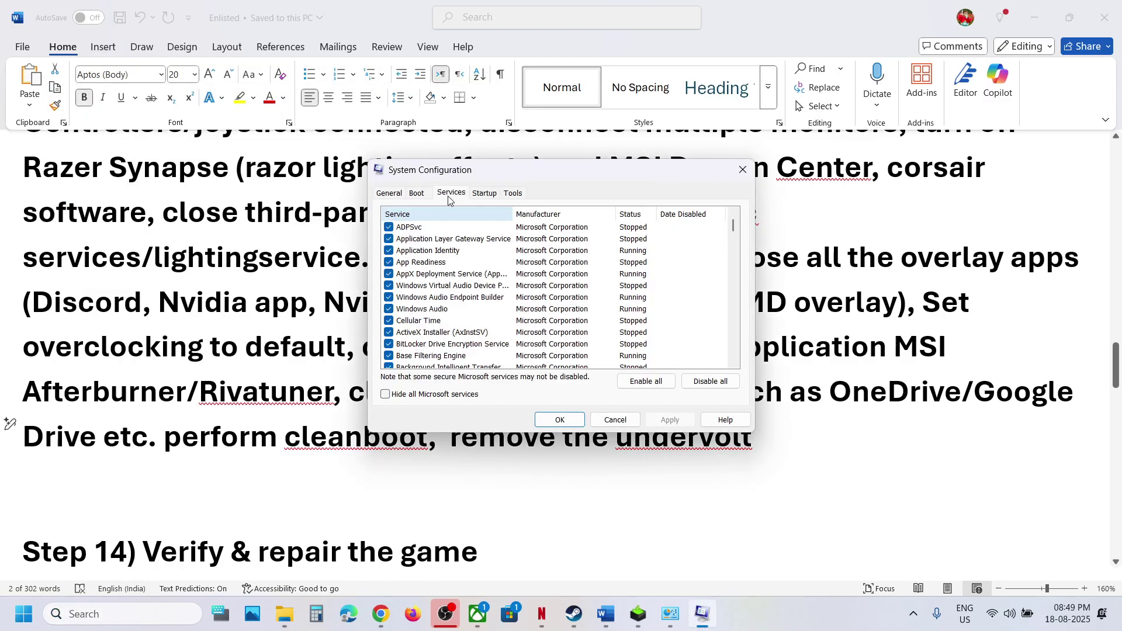
{"action": "left_click", "coordinate": [444, 395]}
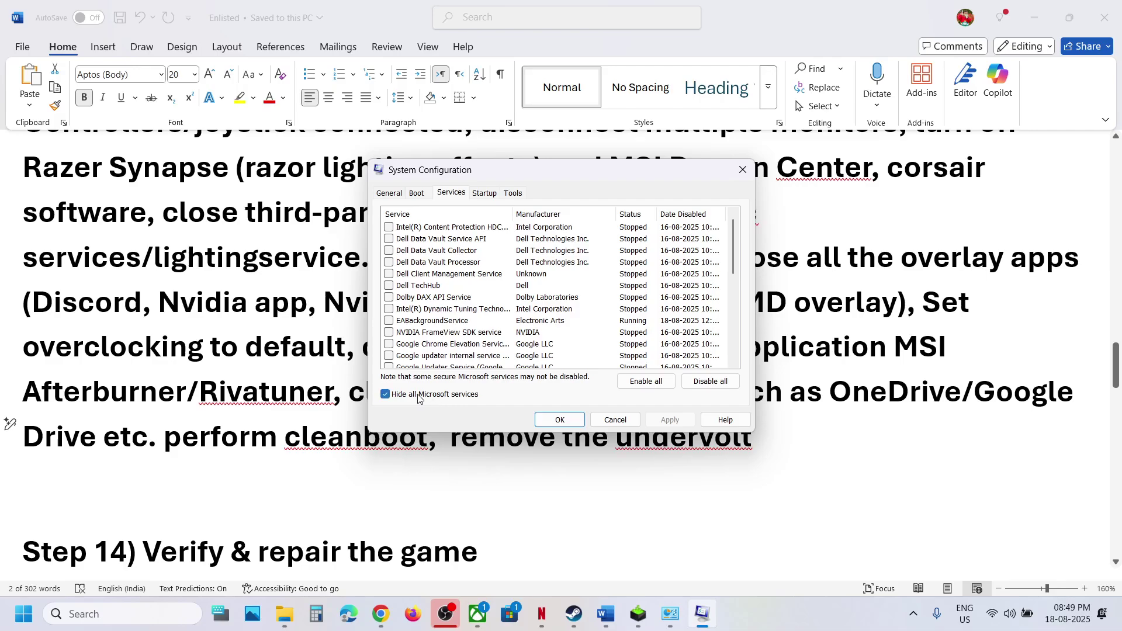
{"action": "left_click", "coordinate": [707, 381]}
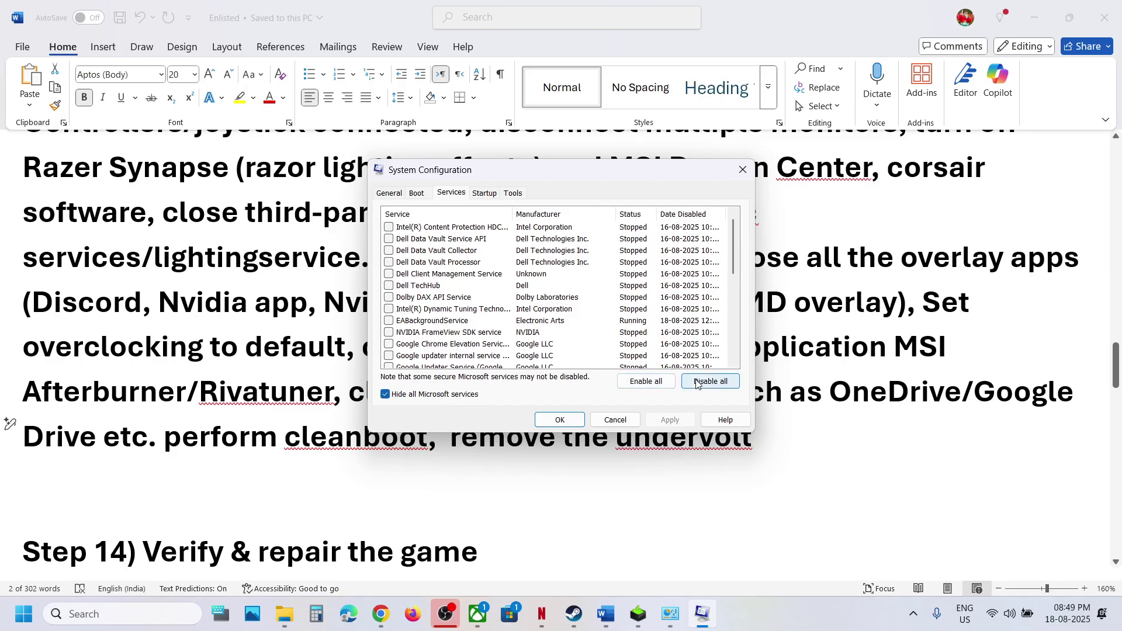
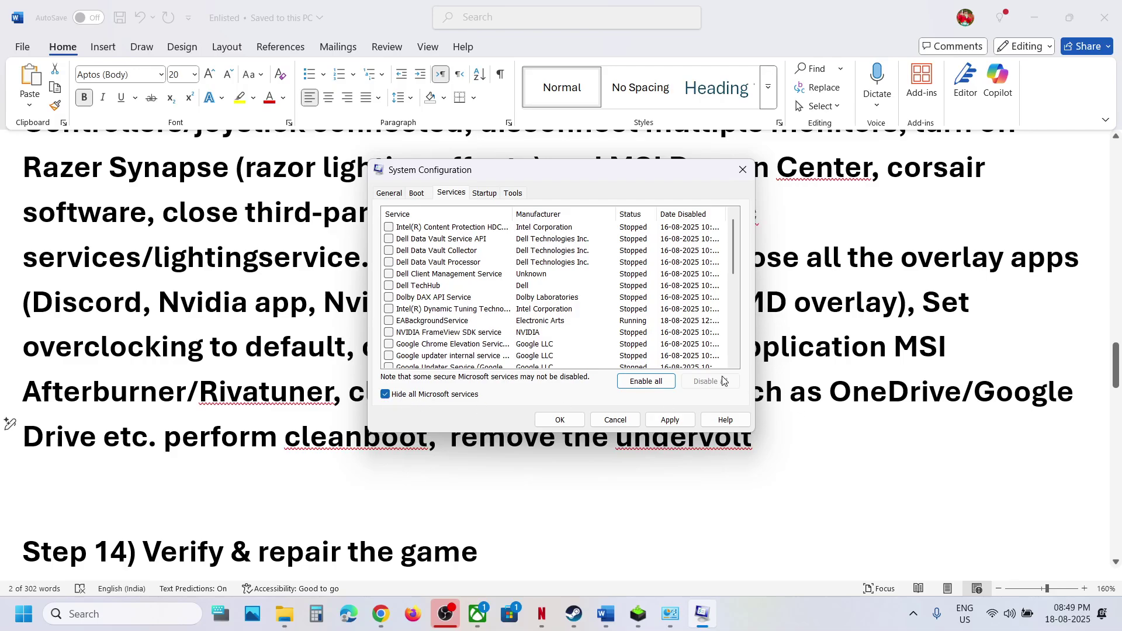
{"action": "left_click", "coordinate": [668, 420]}
{"action": "left_click", "coordinate": [560, 419]}
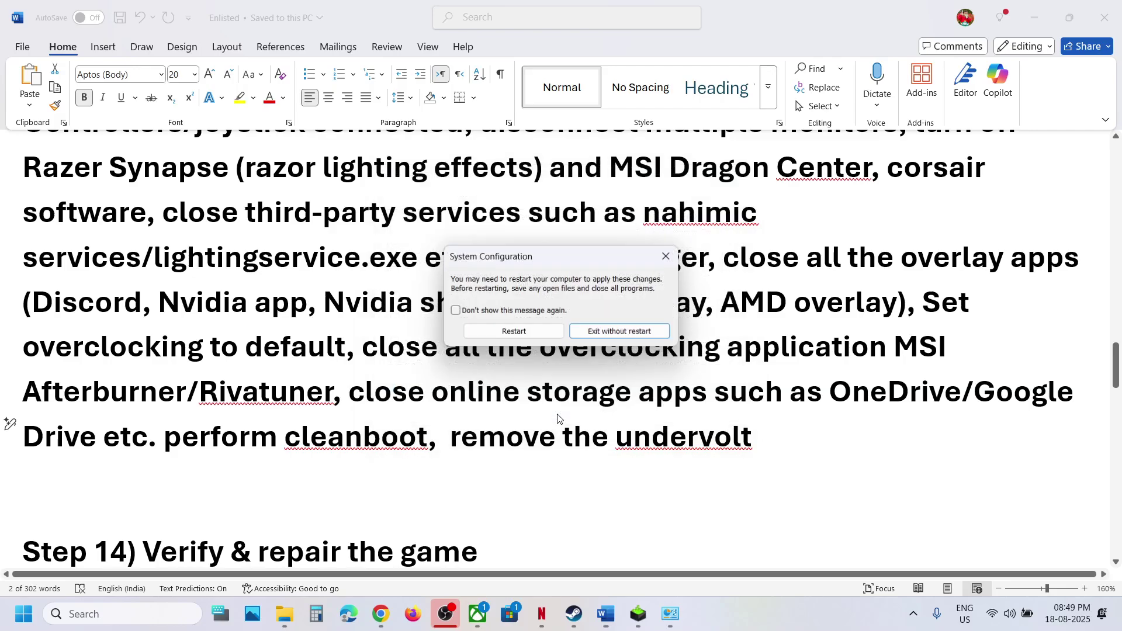
{"action": "left_click", "coordinate": [666, 256]}
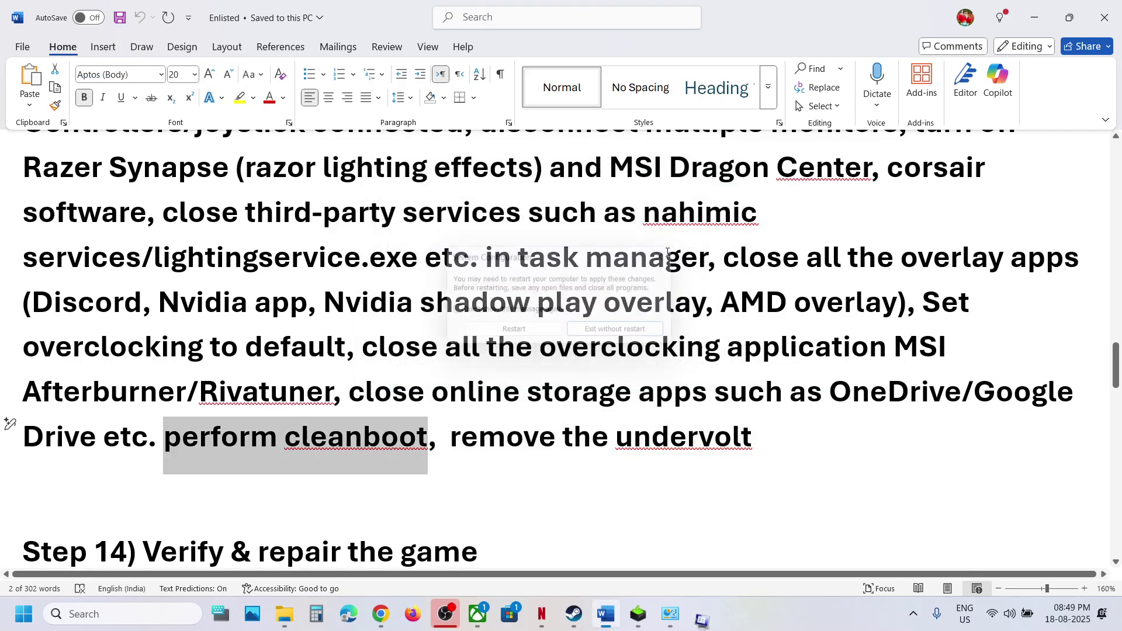
- Read the undervolt advice ending Step 13 and the Step 14 heading on verifying and repairing the game
{"action": "left_click_drag", "start_coordinate": [477, 438], "coordinate": [752, 438]}
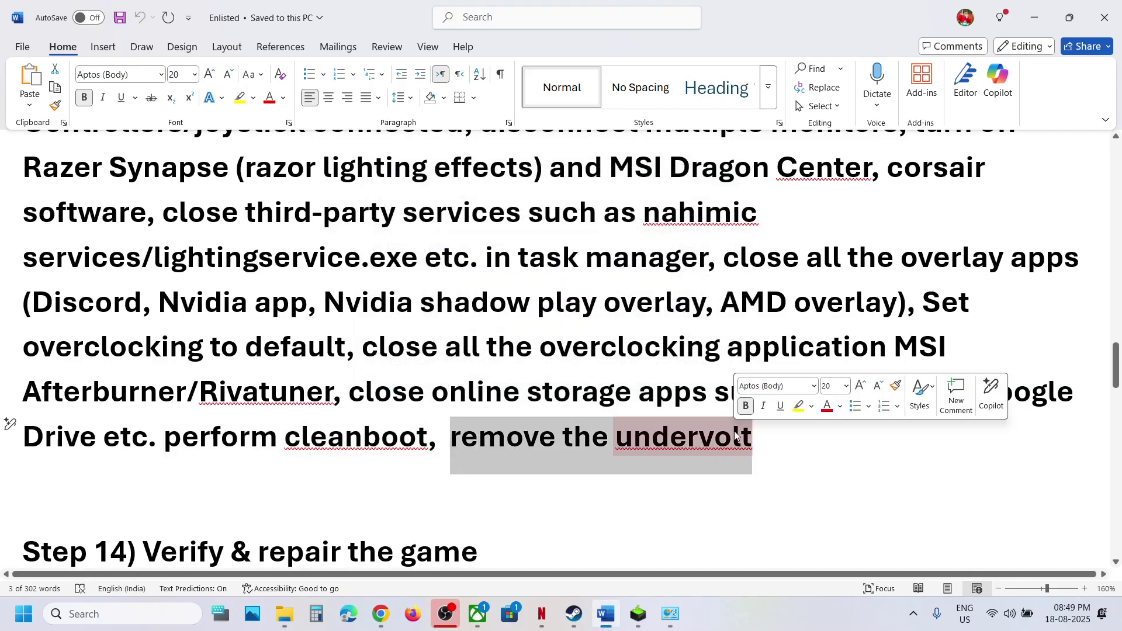
{"action": "left_click", "coordinate": [343, 427]}
{"action": "scroll", "coordinate": [344, 427], "scroll_direction": "down", "scroll_amount": 3}
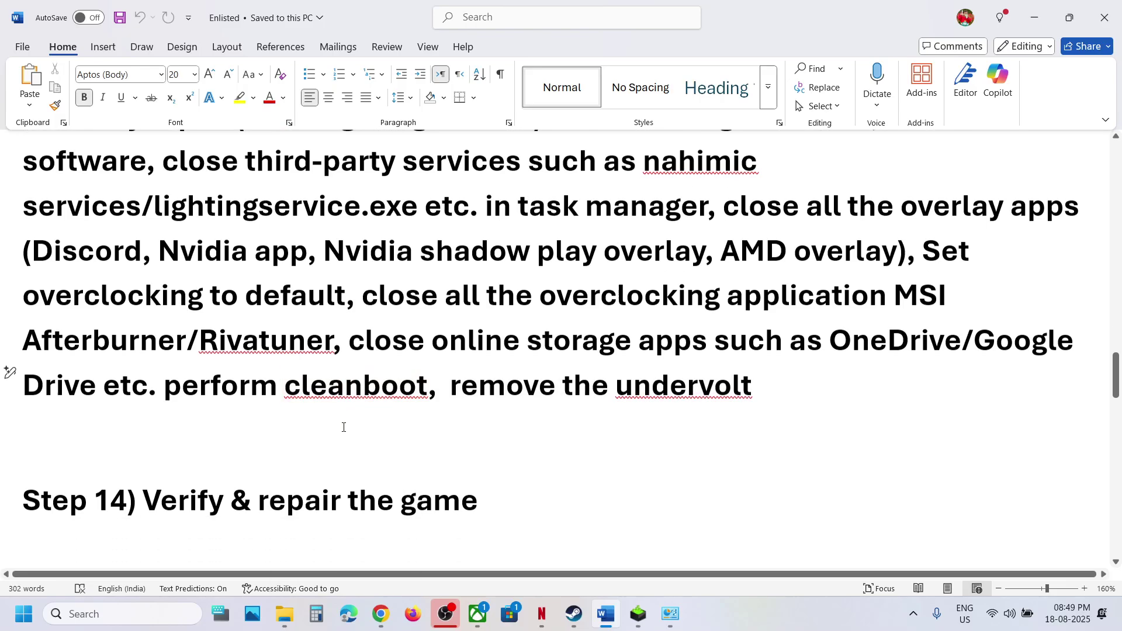
{"action": "left_click_drag", "start_coordinate": [144, 423], "coordinate": [505, 438]}
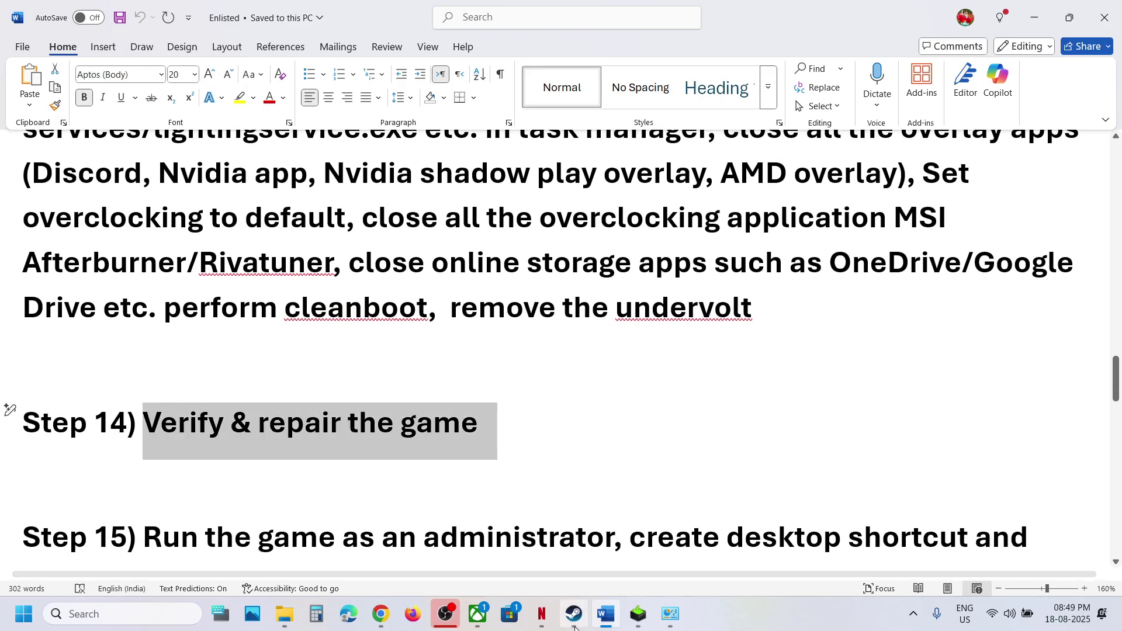
- Switch to Steam, look at the integrity verification option in Enlisted's installed files properties and close the properties
{"action": "left_click", "coordinate": [573, 613]}
{"action": "right_click", "coordinate": [114, 355]}
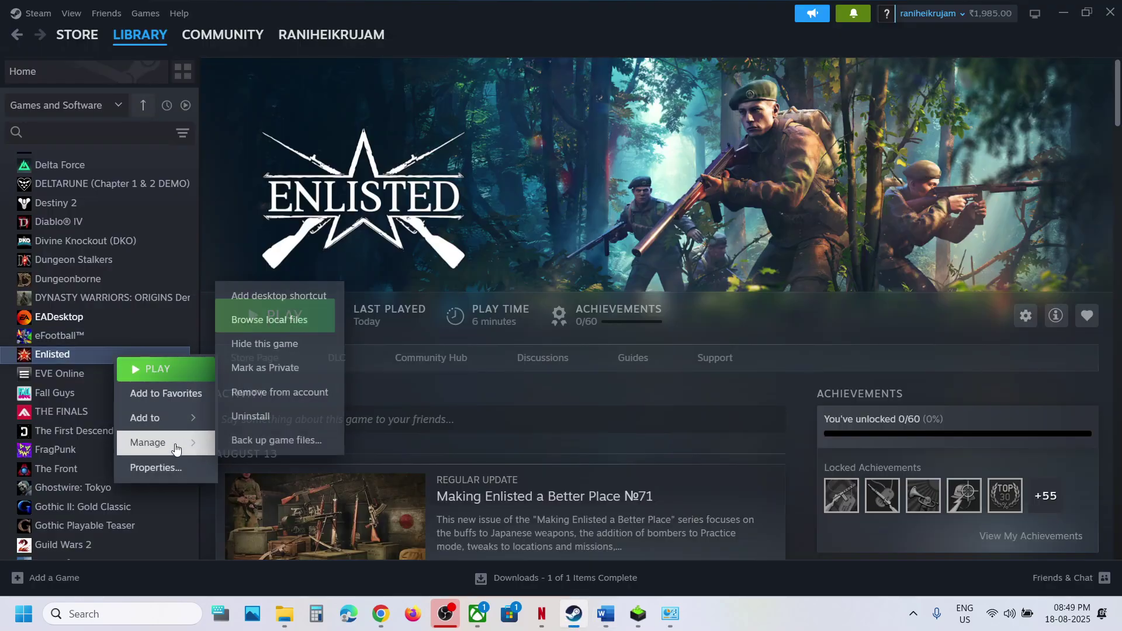
{"action": "left_click", "coordinate": [170, 465]}
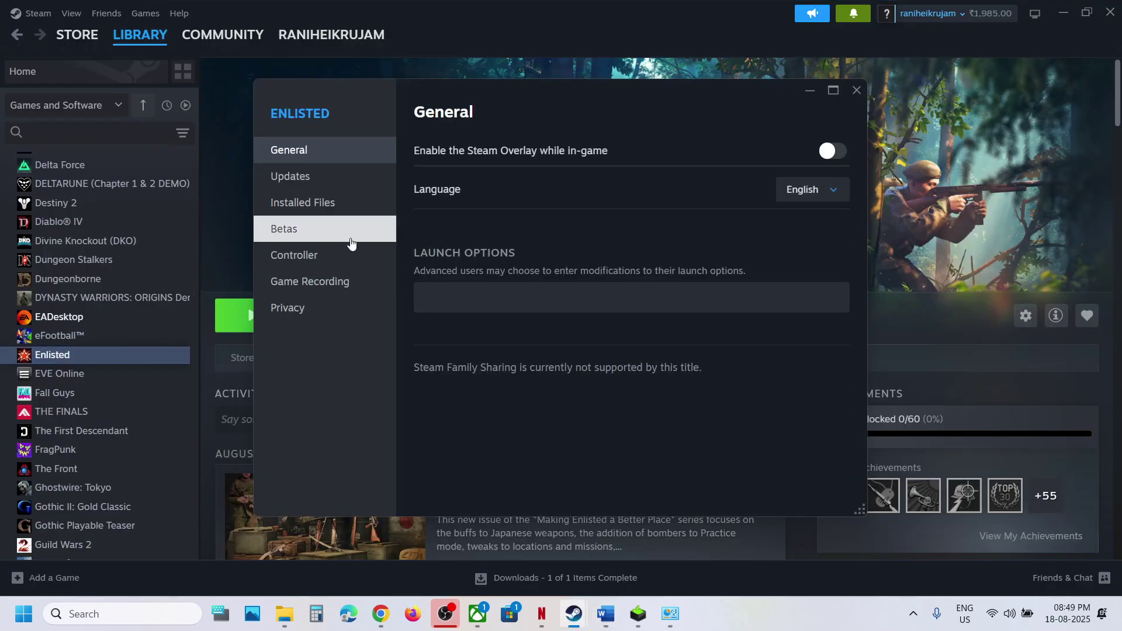
{"action": "left_click", "coordinate": [324, 202]}
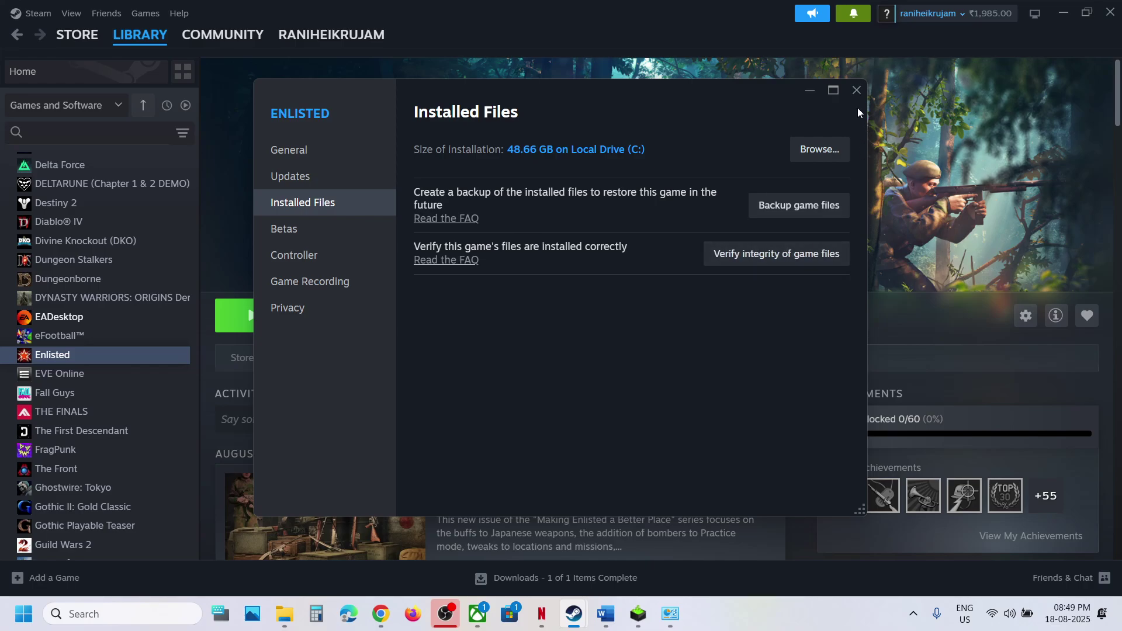
{"action": "left_click", "coordinate": [856, 90]}
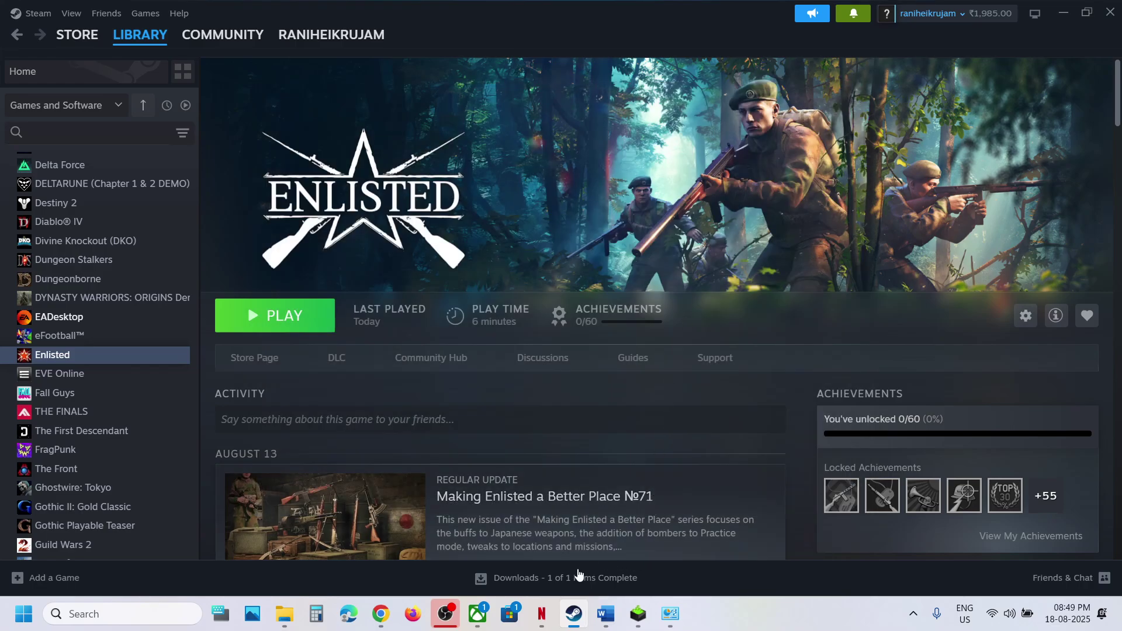
- In the Xbox app, dismiss the Gaming Services Repair Tool and start Verify and Repair on Enlisted's files
{"action": "left_click", "coordinate": [478, 613]}
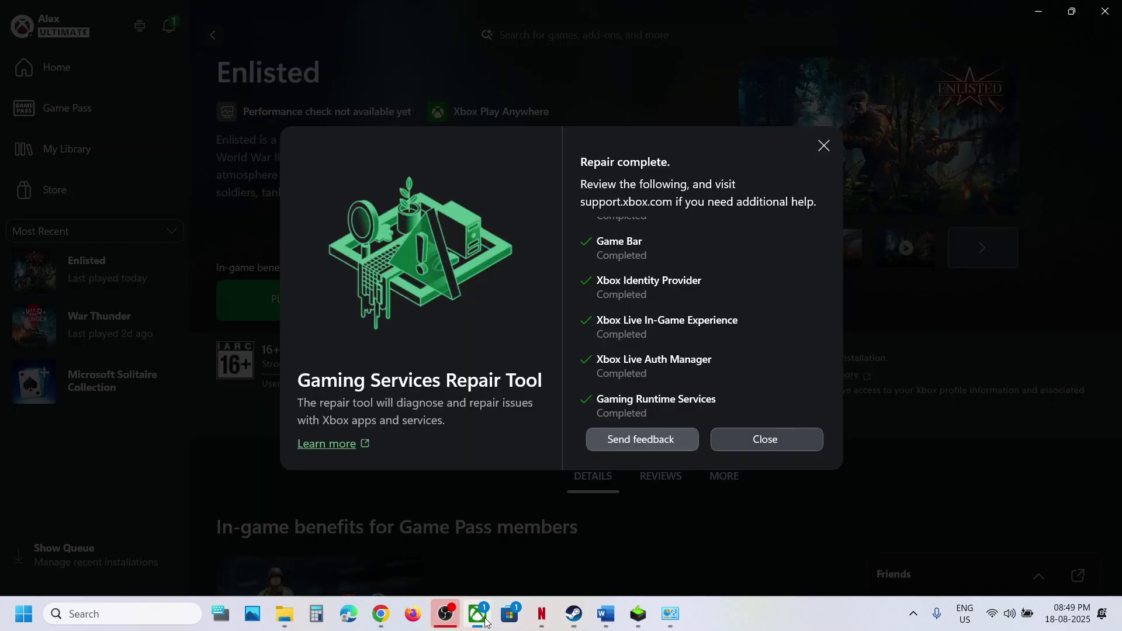
{"action": "left_click", "coordinate": [737, 440]}
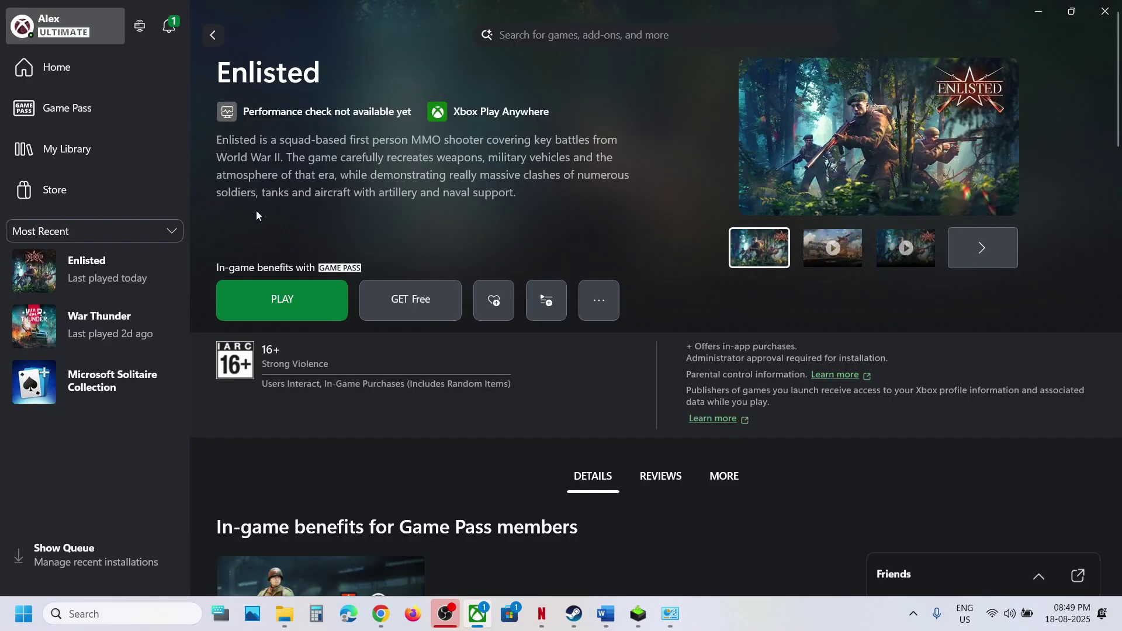
{"action": "left_click", "coordinate": [605, 305]}
{"action": "left_click", "coordinate": [643, 429]}
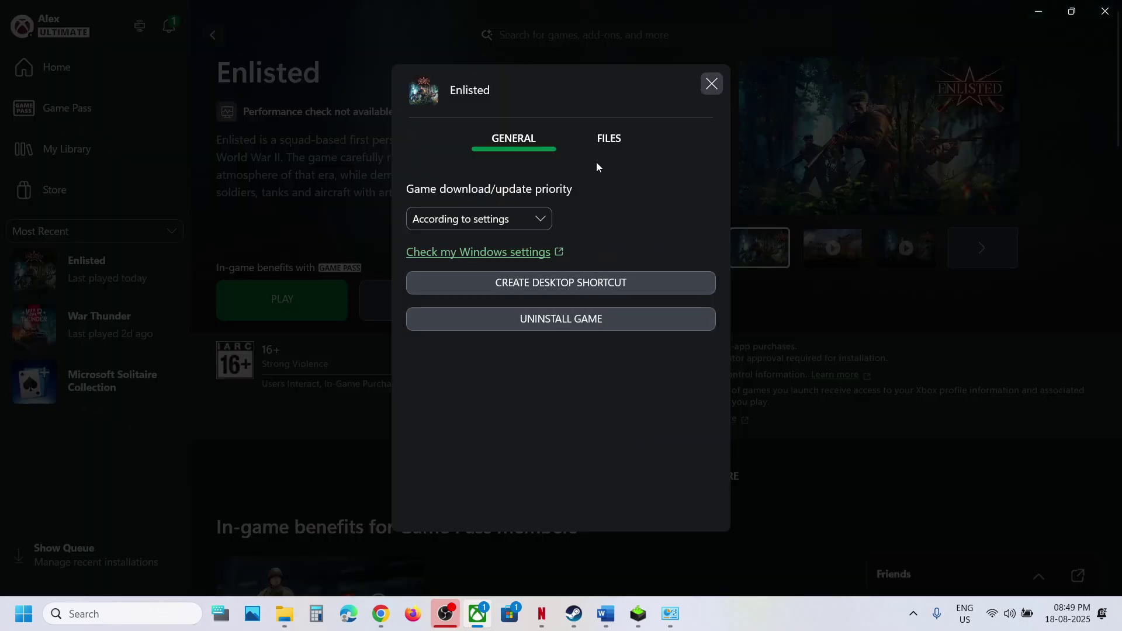
{"action": "left_click", "coordinate": [597, 146]}
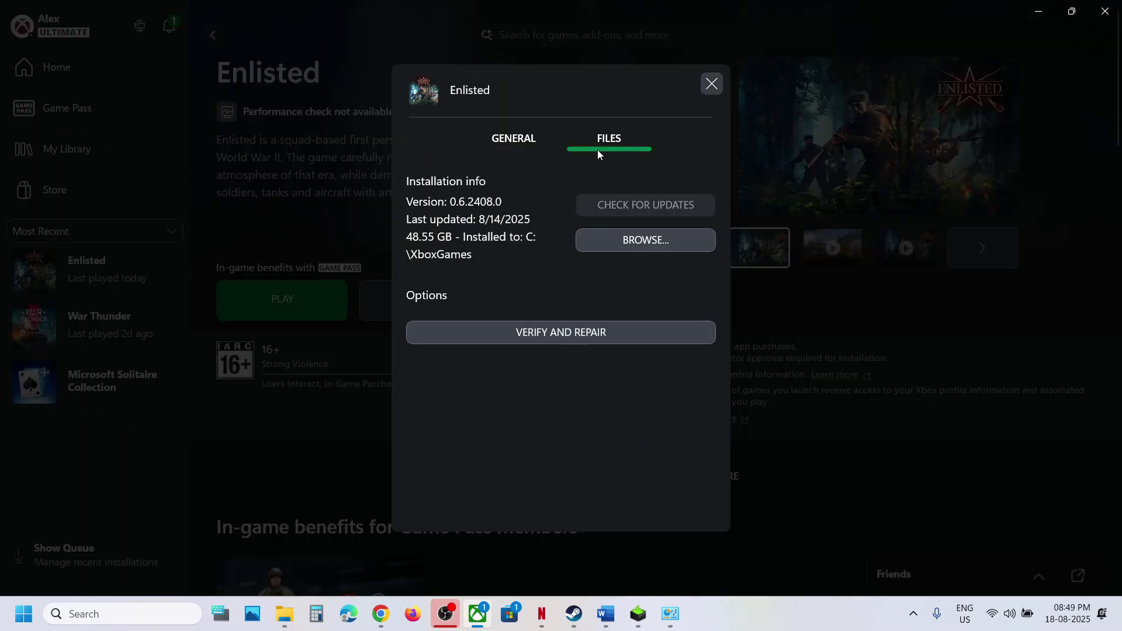
{"action": "left_click", "coordinate": [595, 335]}
{"action": "left_click", "coordinate": [594, 294]}
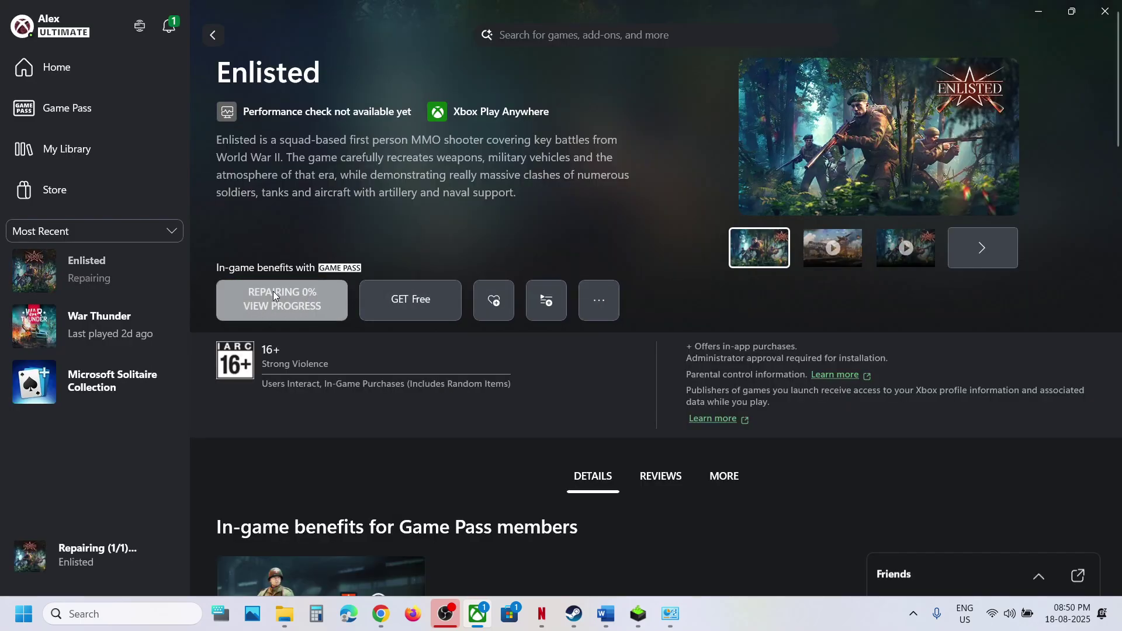
- Return to the Word document and read the Step 15 instruction on running the game as an administrator
{"action": "left_click", "coordinate": [608, 613]}
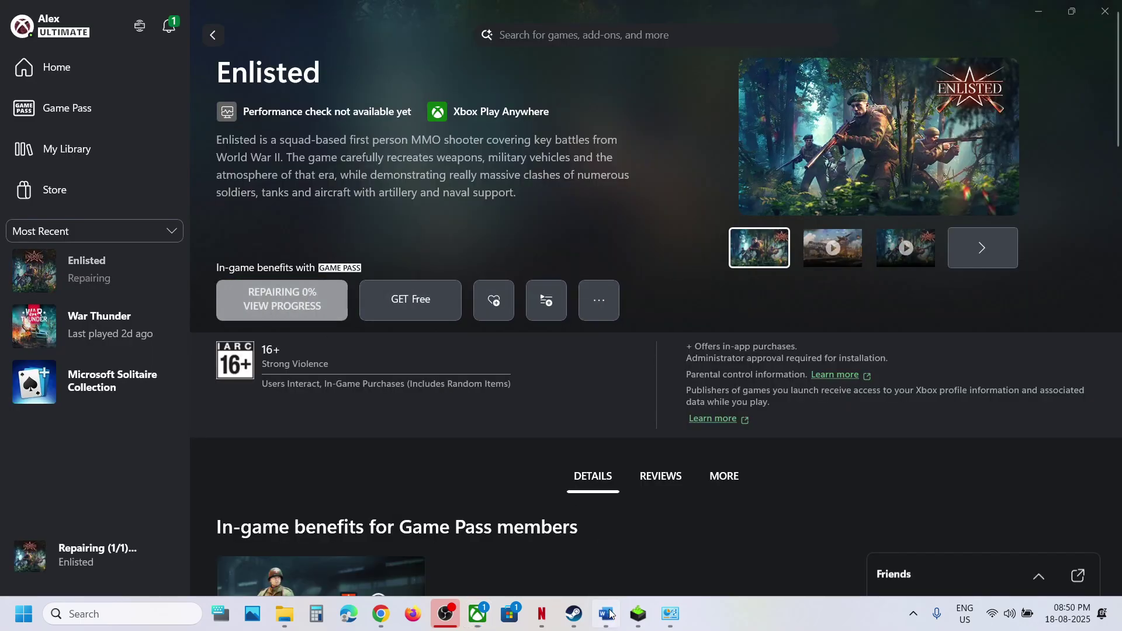
{"action": "scroll", "coordinate": [479, 472], "scroll_direction": "down", "scroll_amount": 1}
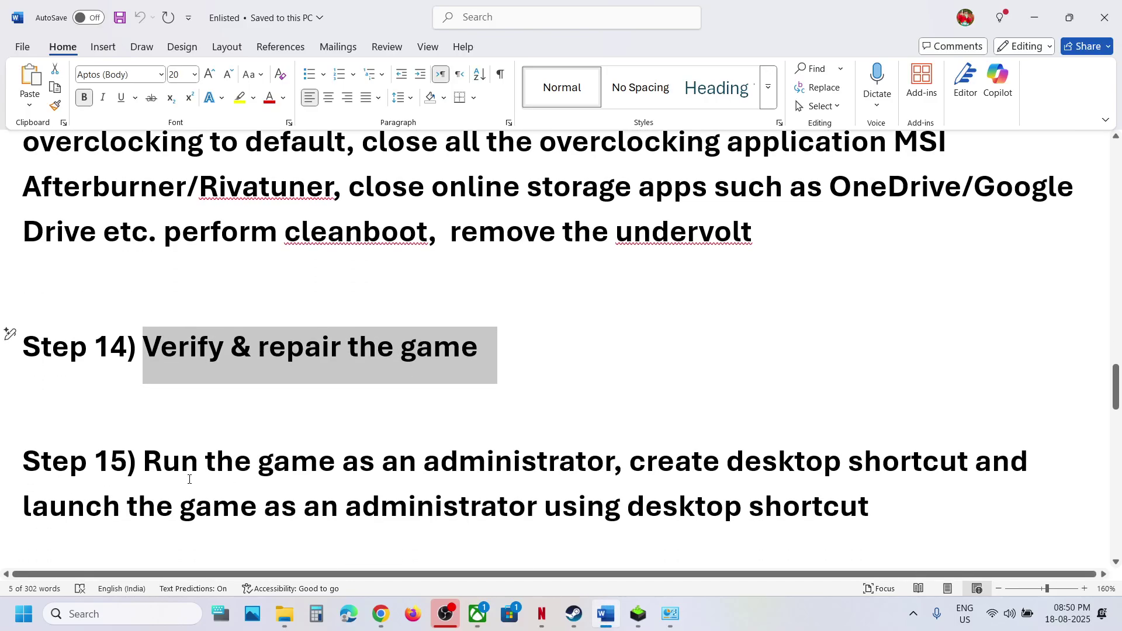
{"action": "left_click_drag", "start_coordinate": [182, 473], "coordinate": [490, 471]}
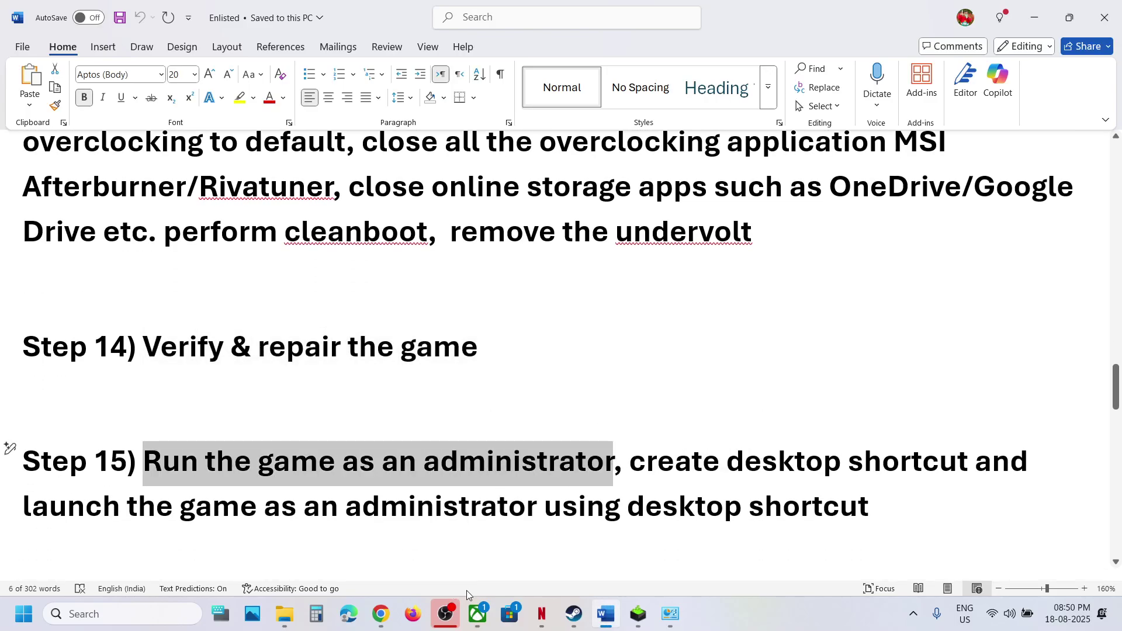
- Switch to Steam and browse to Enlisted's local files folder
{"action": "left_click", "coordinate": [574, 613]}
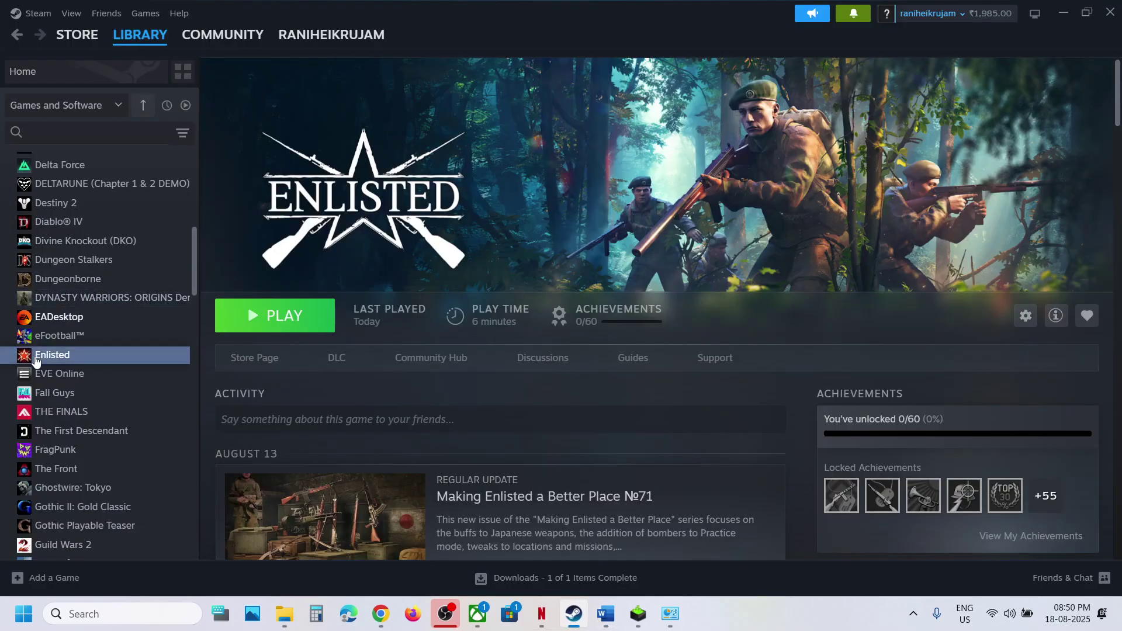
{"action": "right_click", "coordinate": [36, 357]}
{"action": "mouse_move", "coordinate": [85, 440]}
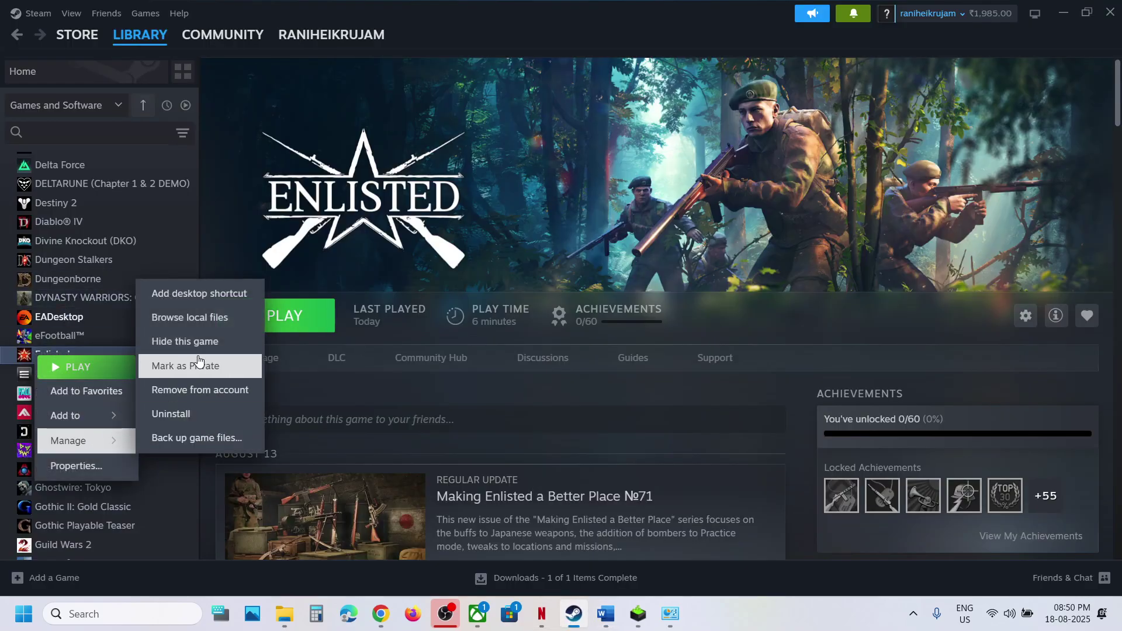
{"action": "left_click", "coordinate": [179, 316]}
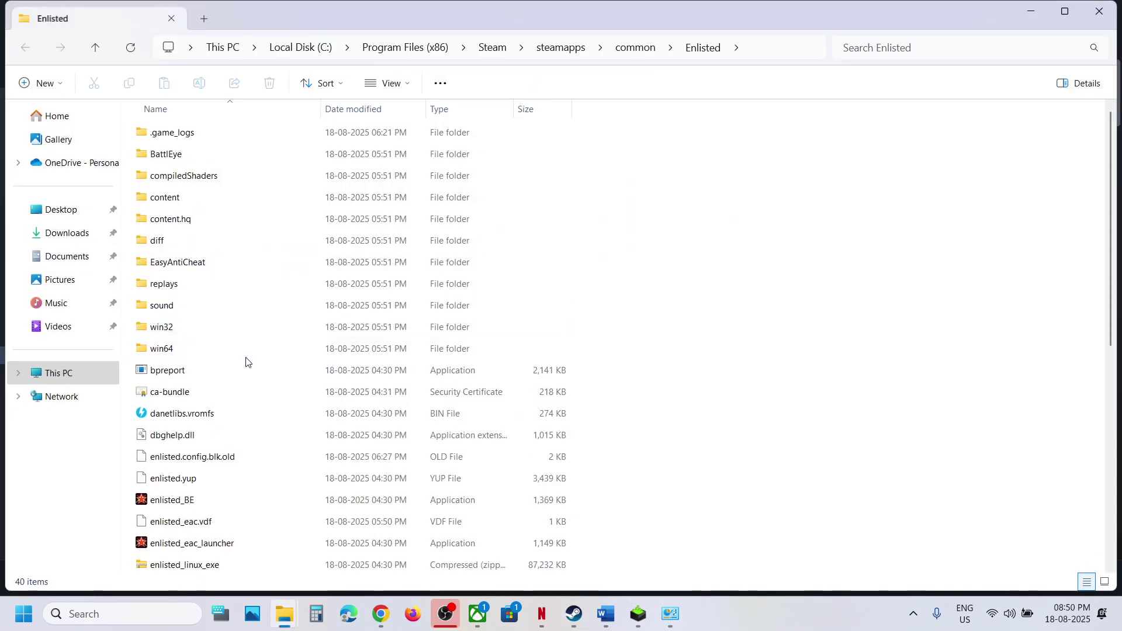
- In the compatibility properties of the enlisted_BE application, enable running it as an administrator and apply the change
{"action": "scroll", "coordinate": [246, 362], "scroll_direction": "down", "scroll_amount": 2}
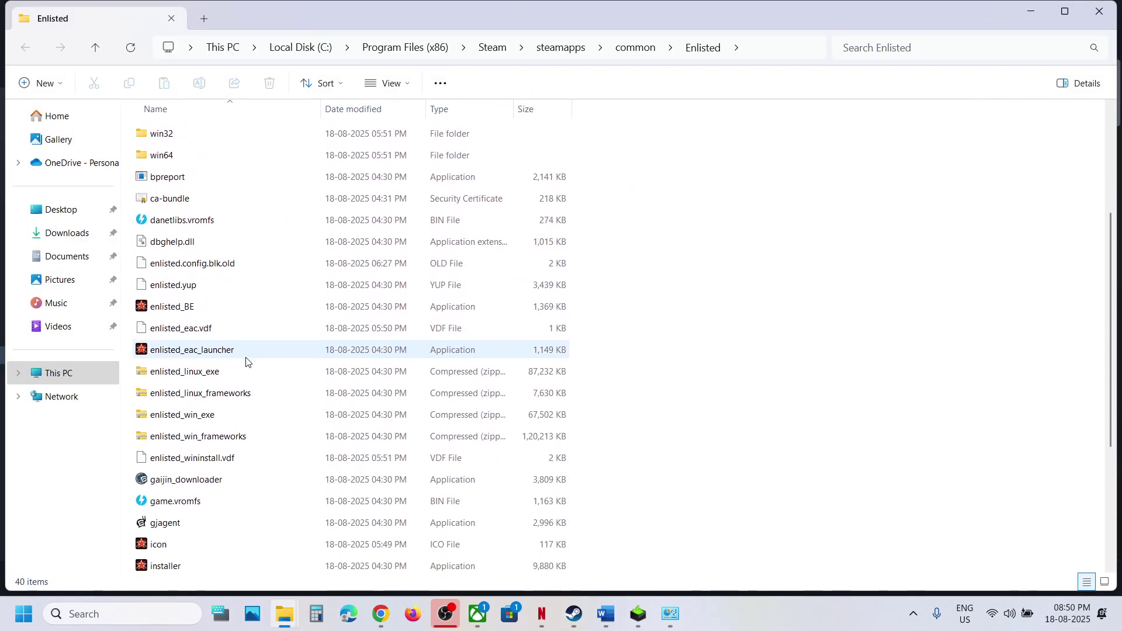
{"action": "right_click", "coordinate": [182, 308]}
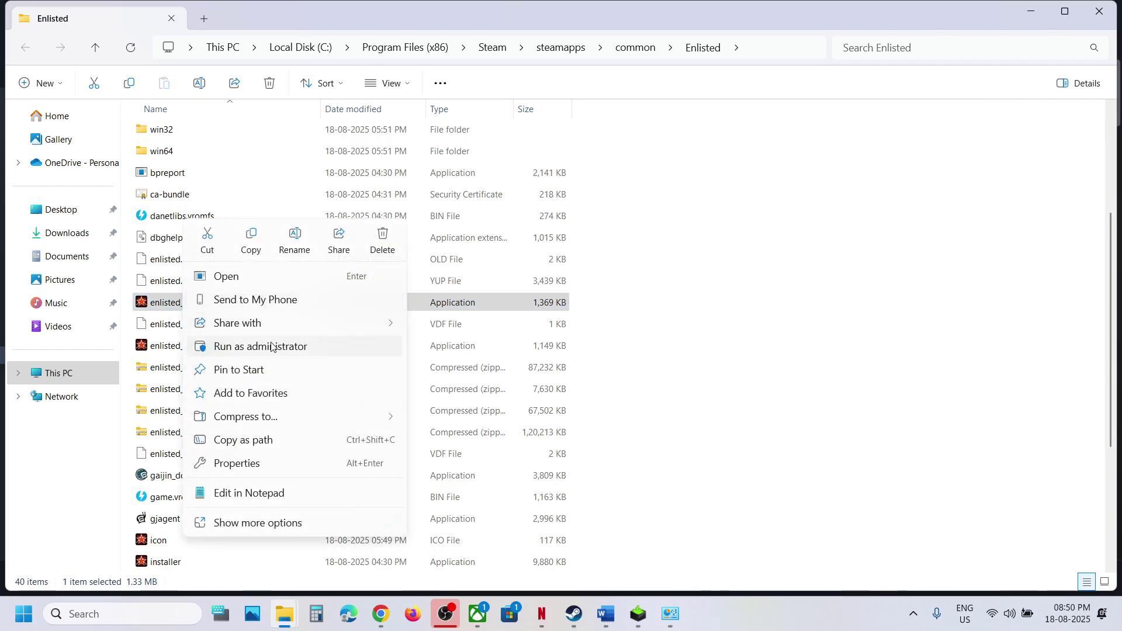
{"action": "left_click", "coordinate": [182, 315]}
{"action": "right_click", "coordinate": [182, 316]}
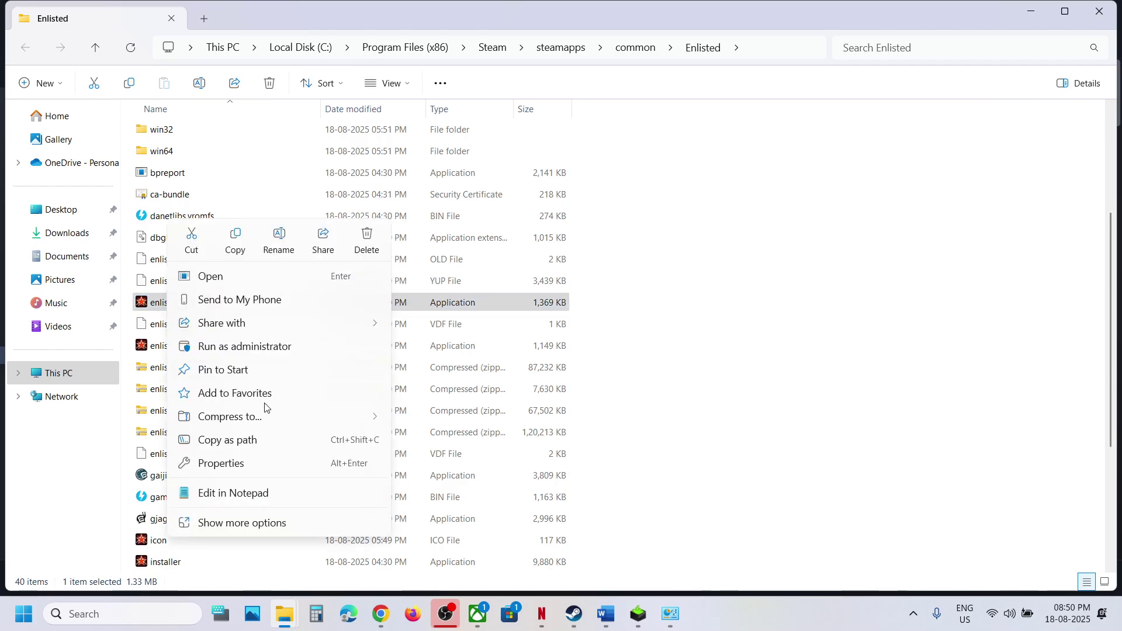
{"action": "left_click", "coordinate": [248, 466]}
{"action": "left_click", "coordinate": [309, 234]}
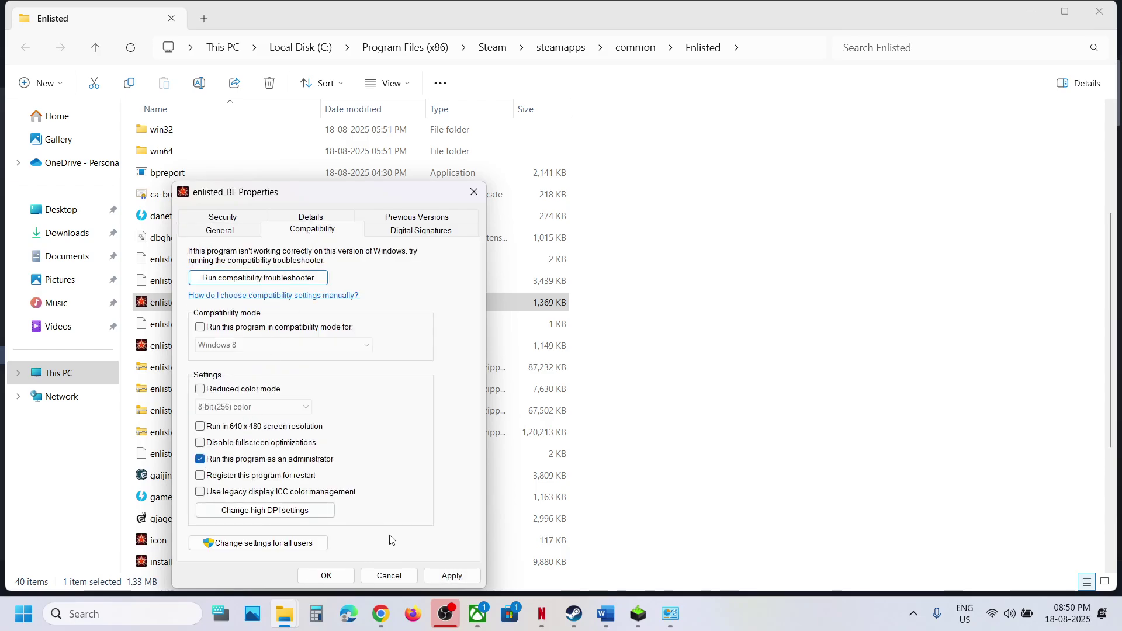
{"action": "left_click", "coordinate": [445, 576]}
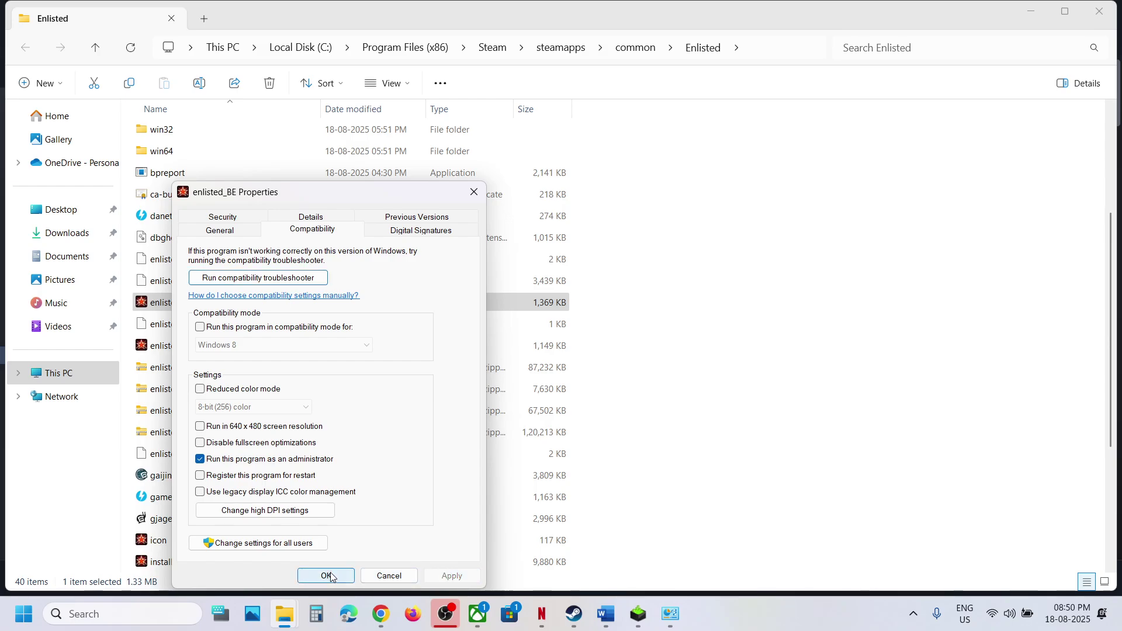
- Apply compatibility mode to enlisted_BE, first for Windows 8 and finally for Windows 7 with fullscreen optimizations disabled
{"action": "left_click", "coordinate": [200, 328]}
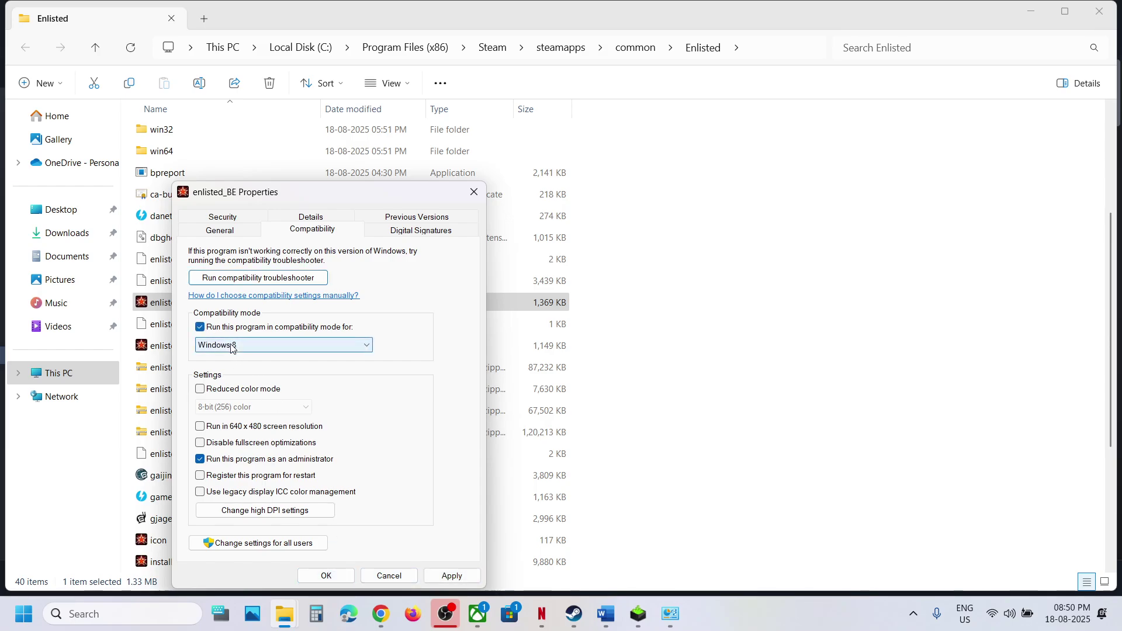
{"action": "left_click", "coordinate": [441, 577]}
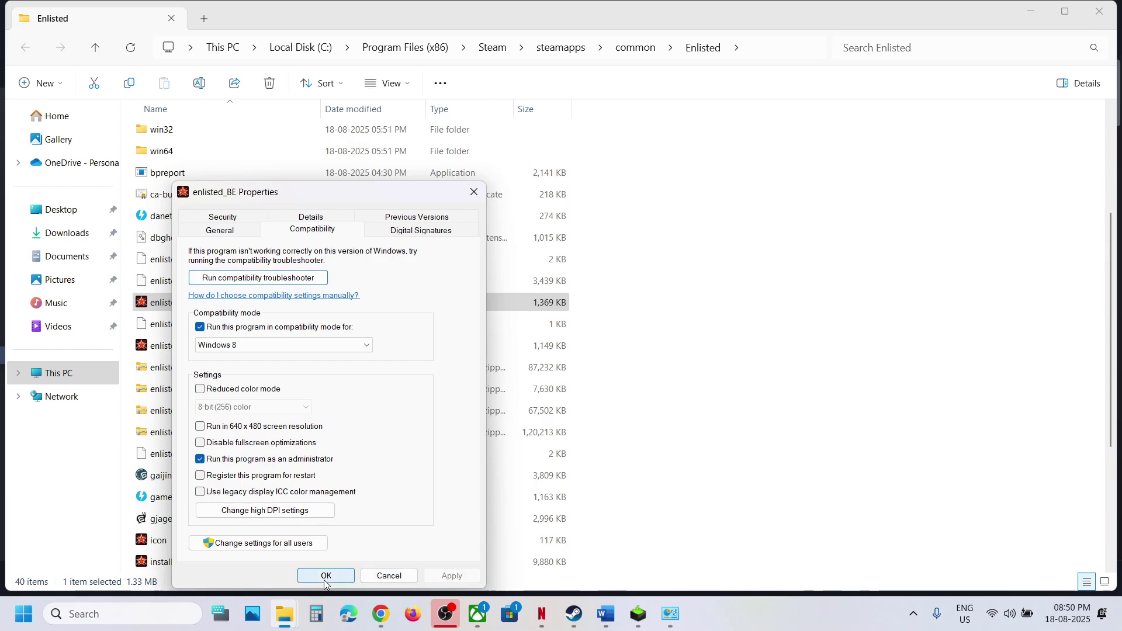
{"action": "left_click", "coordinate": [236, 345]}
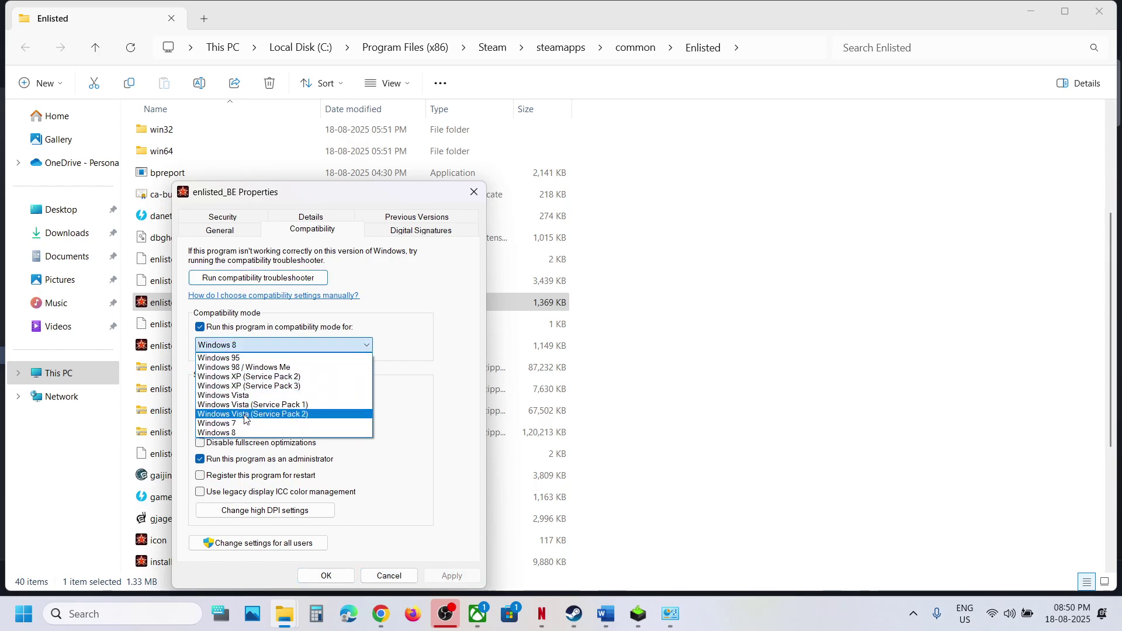
{"action": "left_click", "coordinate": [222, 423]}
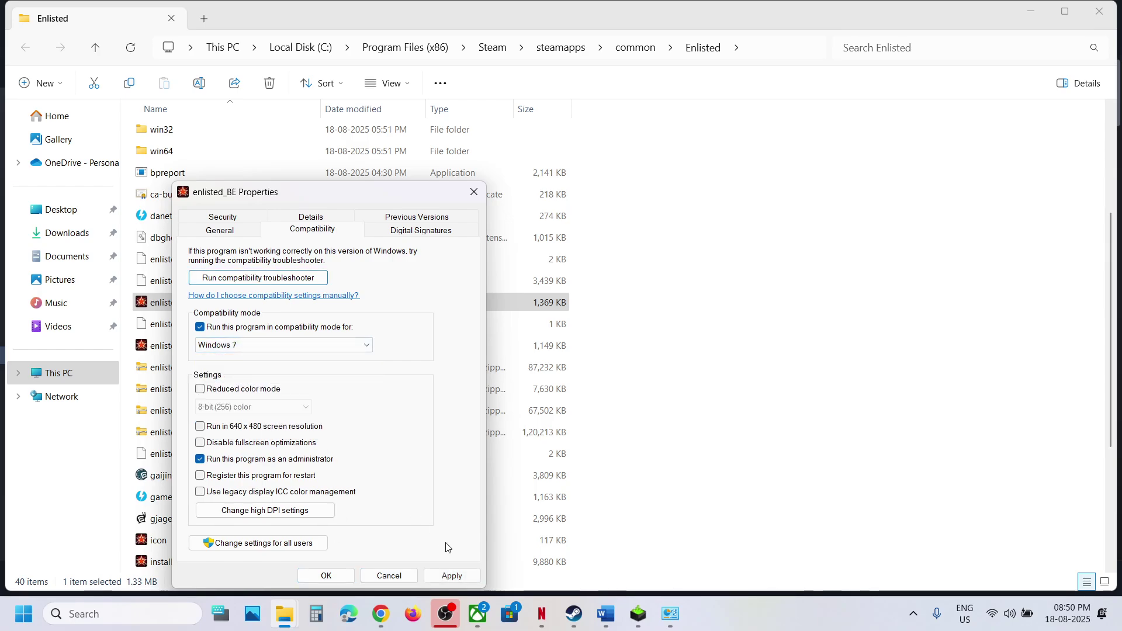
{"action": "left_click", "coordinate": [454, 577]}
{"action": "left_click", "coordinate": [327, 576]}
- Reopen enlisted_BE's compatibility properties, clear compatibility mode, fullscreen optimization and administrator options, and apply the change
{"action": "right_click", "coordinate": [197, 302]}
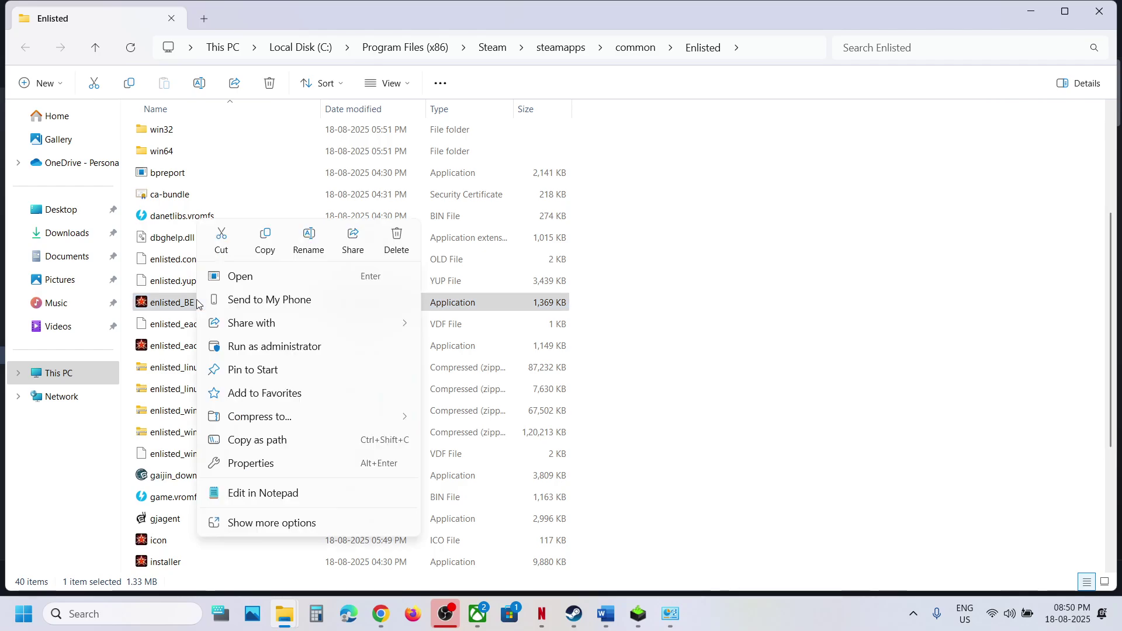
{"action": "left_click", "coordinate": [278, 470]}
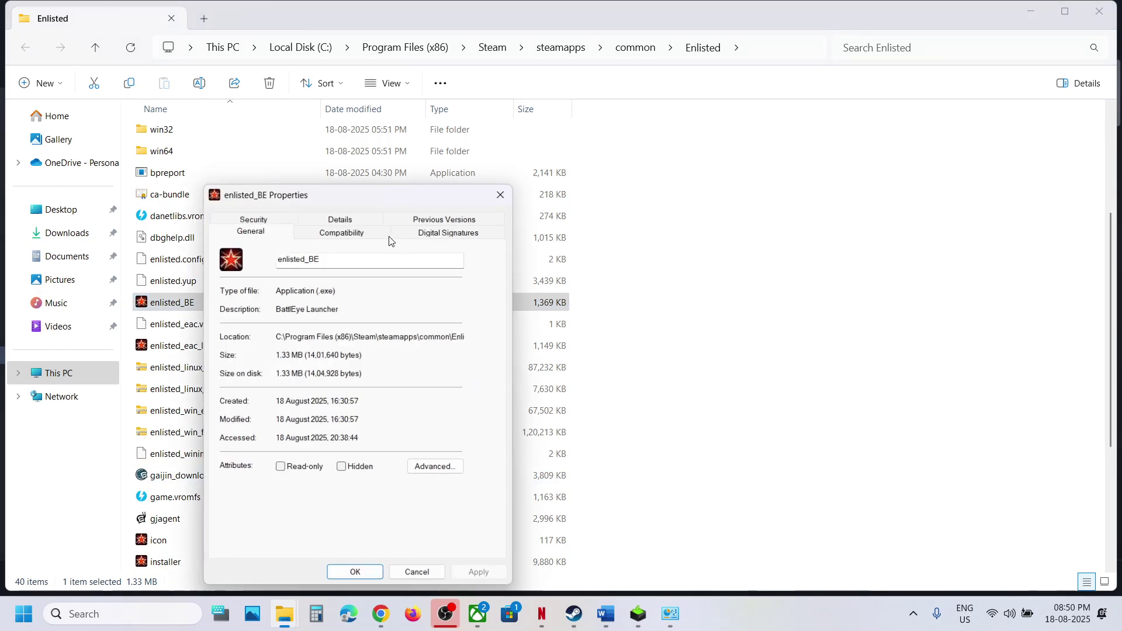
{"action": "left_click", "coordinate": [350, 233]}
{"action": "left_click", "coordinate": [229, 327]}
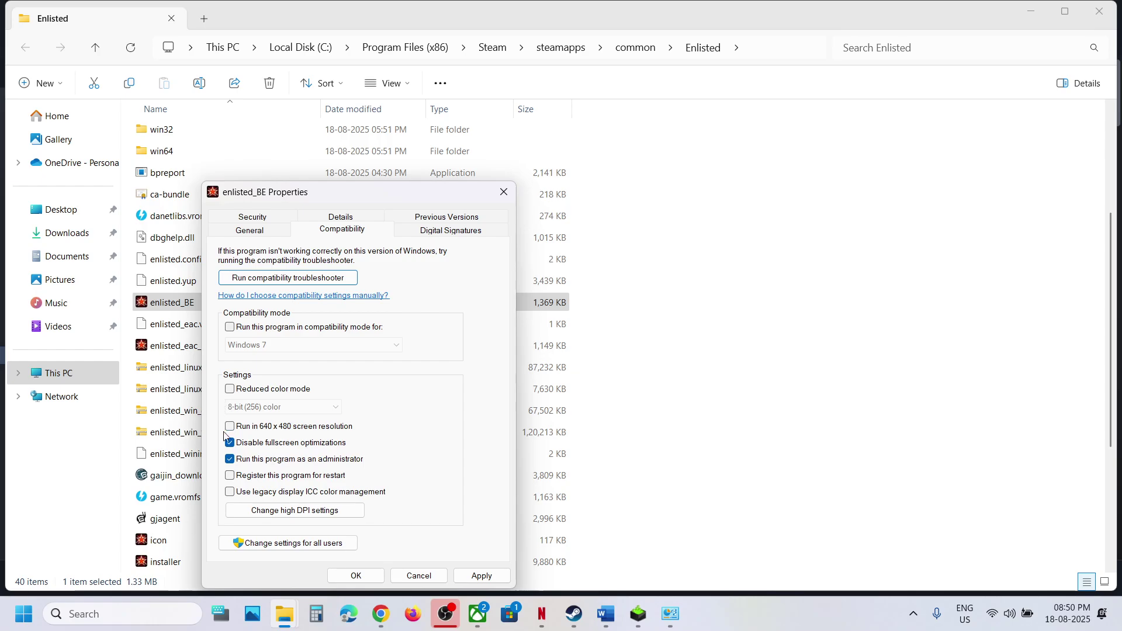
{"action": "left_click", "coordinate": [229, 459]}
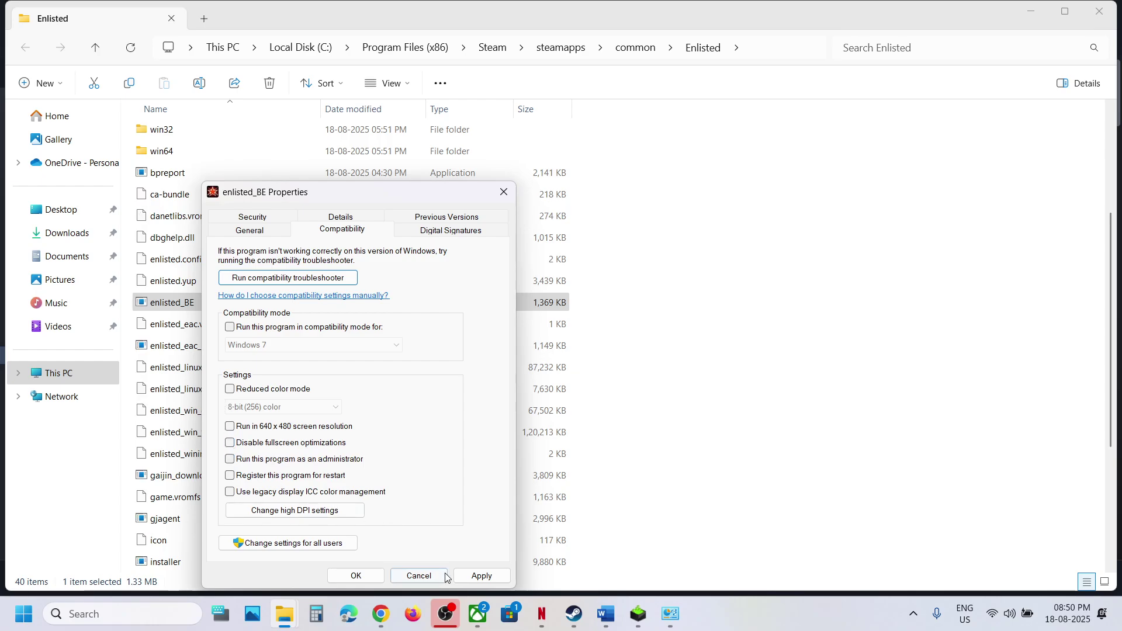
{"action": "left_click", "coordinate": [476, 576]}
{"action": "left_click", "coordinate": [356, 575]}
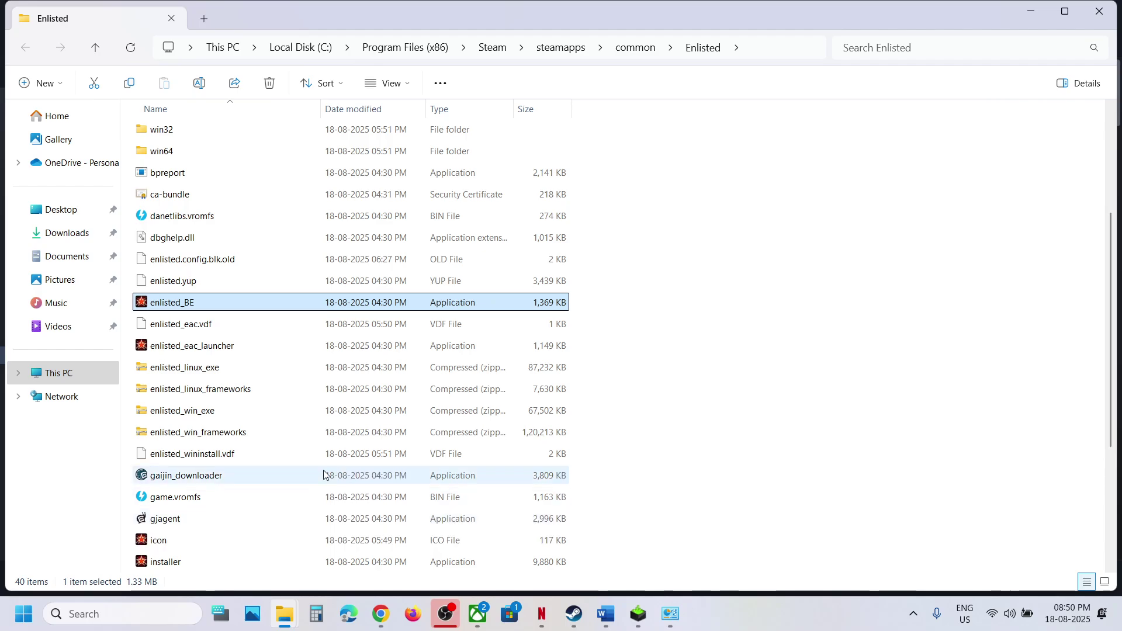
- Look over the launcher and enlisted_eac_launcher applications in the Enlisted folder and check the file actions offered for enlisted_eac_launcher
{"action": "scroll", "coordinate": [275, 447], "scroll_direction": "down", "scroll_amount": 2}
{"action": "left_click", "coordinate": [201, 482]}
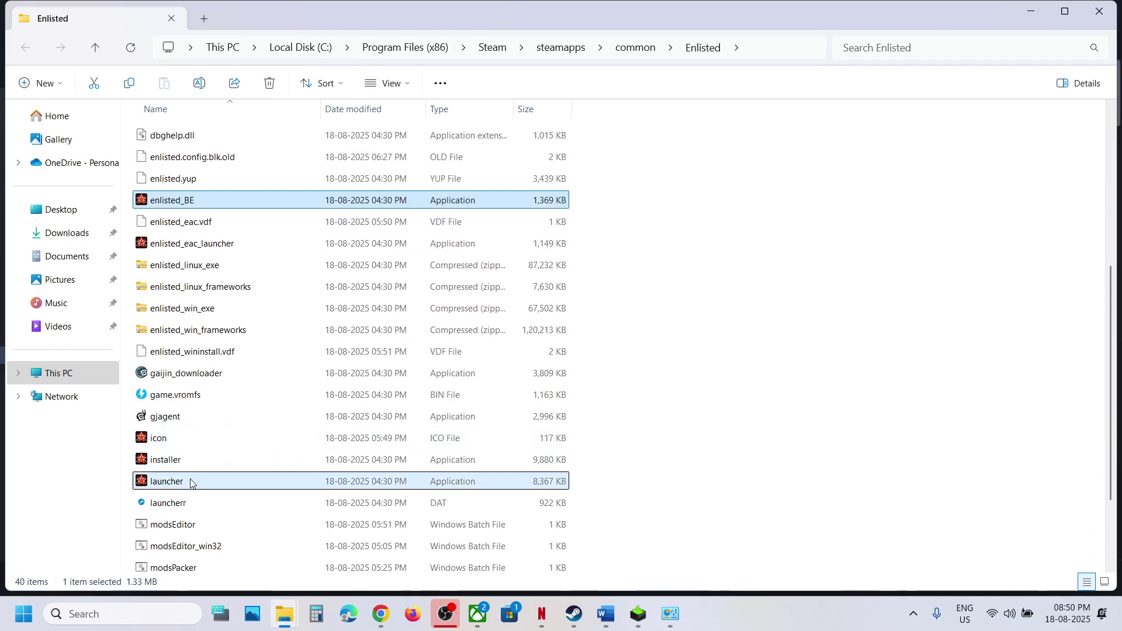
{"action": "left_click", "coordinate": [206, 248]}
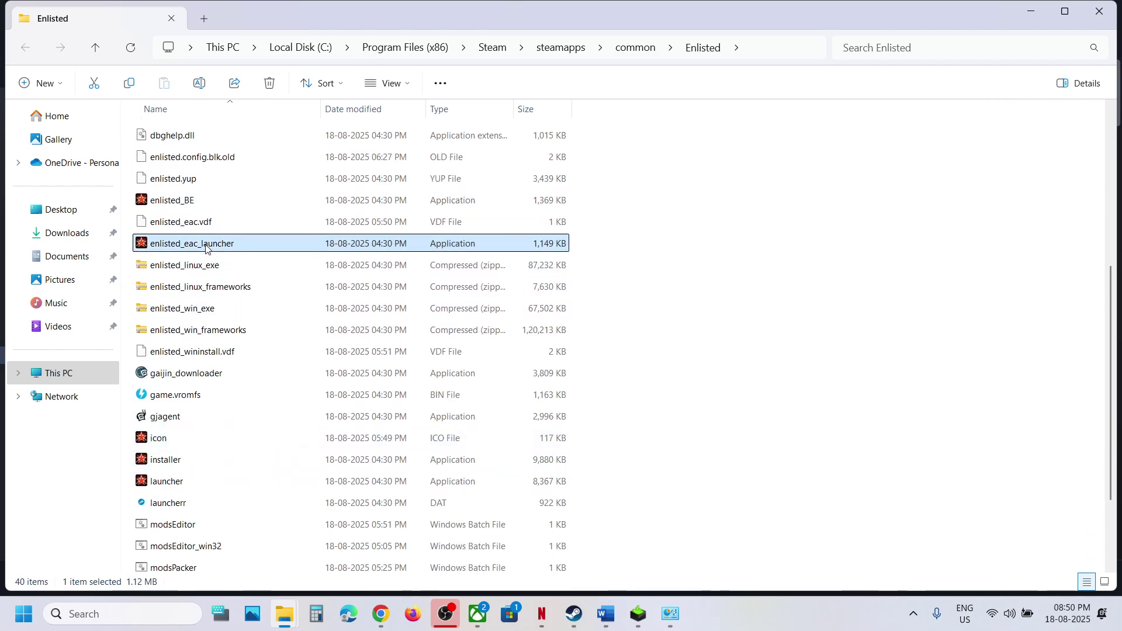
{"action": "right_click", "coordinate": [205, 247]}
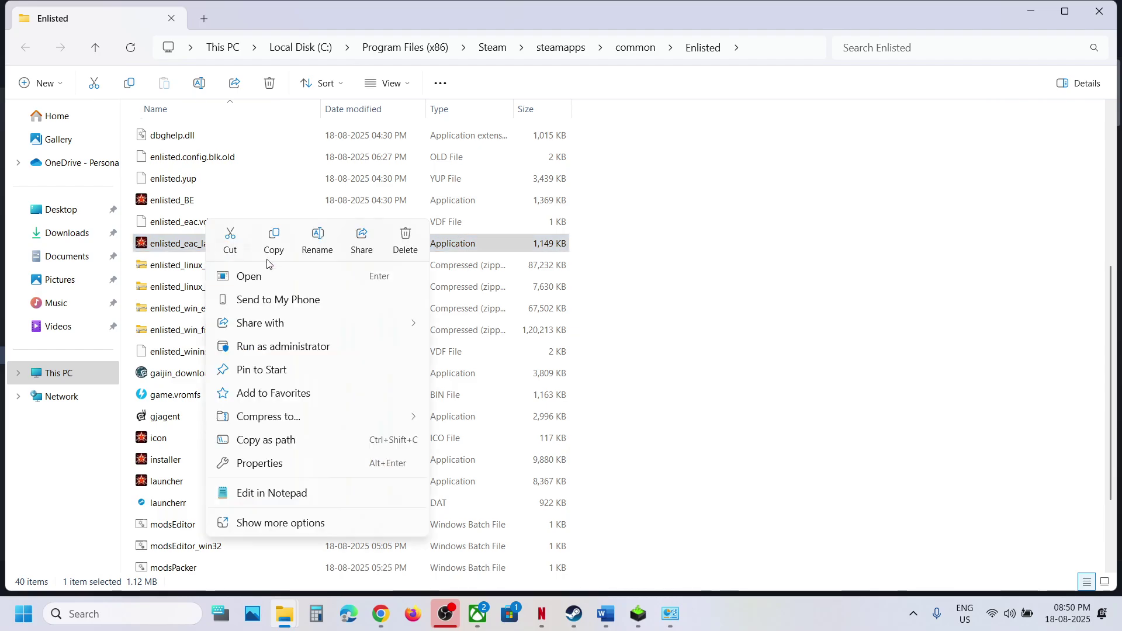
{"action": "left_click", "coordinate": [769, 361]}
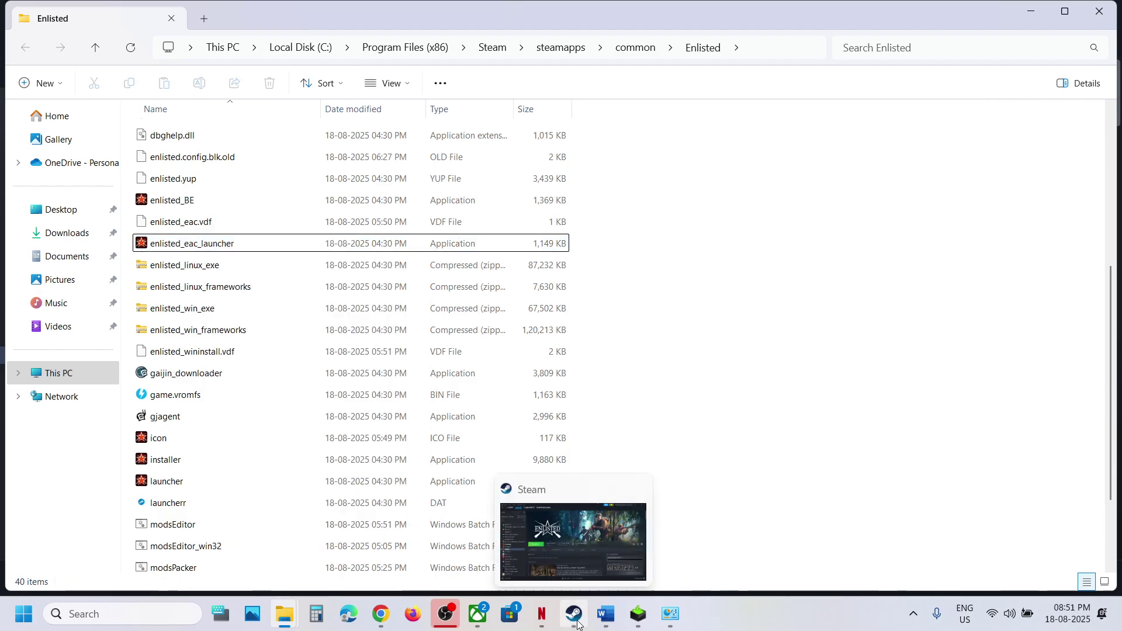
- Switch to the Xbox app and create a desktop shortcut for Enlisted from the game's management options
{"action": "left_click", "coordinate": [479, 615]}
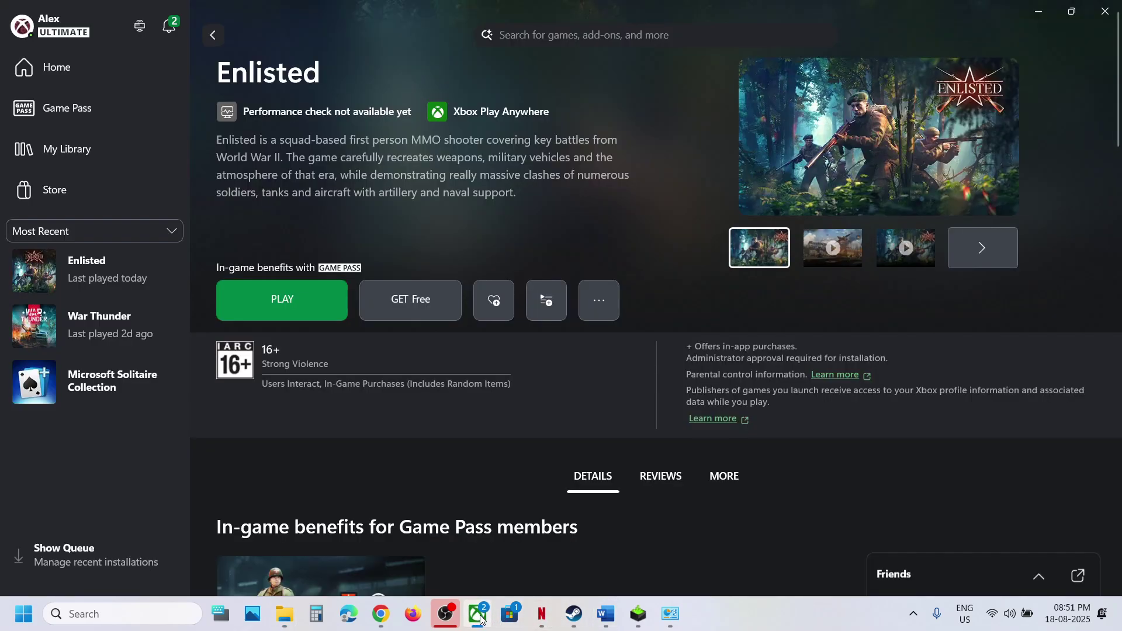
{"action": "left_click", "coordinate": [616, 306]}
{"action": "left_click", "coordinate": [651, 430]}
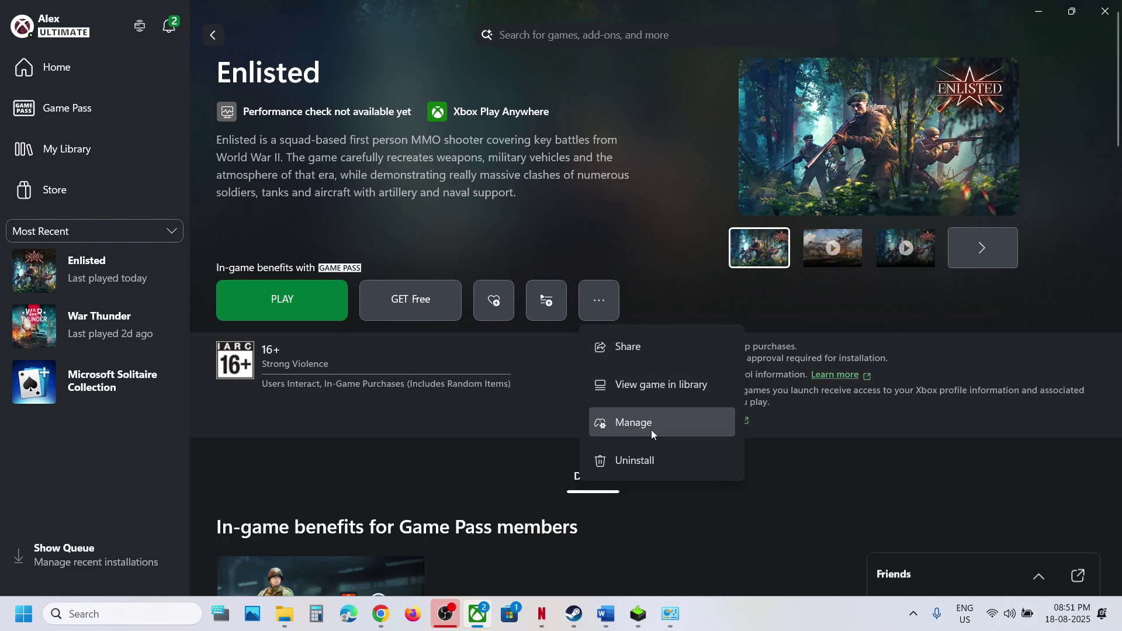
{"action": "left_click", "coordinate": [553, 283]}
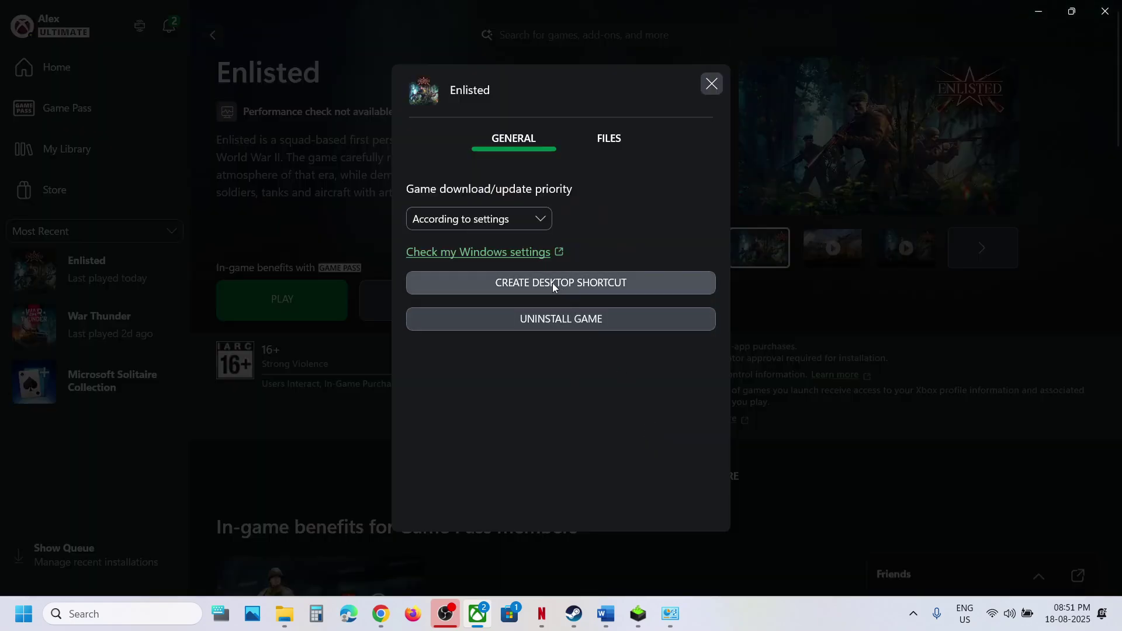
- Move the new Enlisted shortcut to an open area of the desktop, launch it as administrator with permission granted, and close the game
{"action": "key", "text": "super+d"}
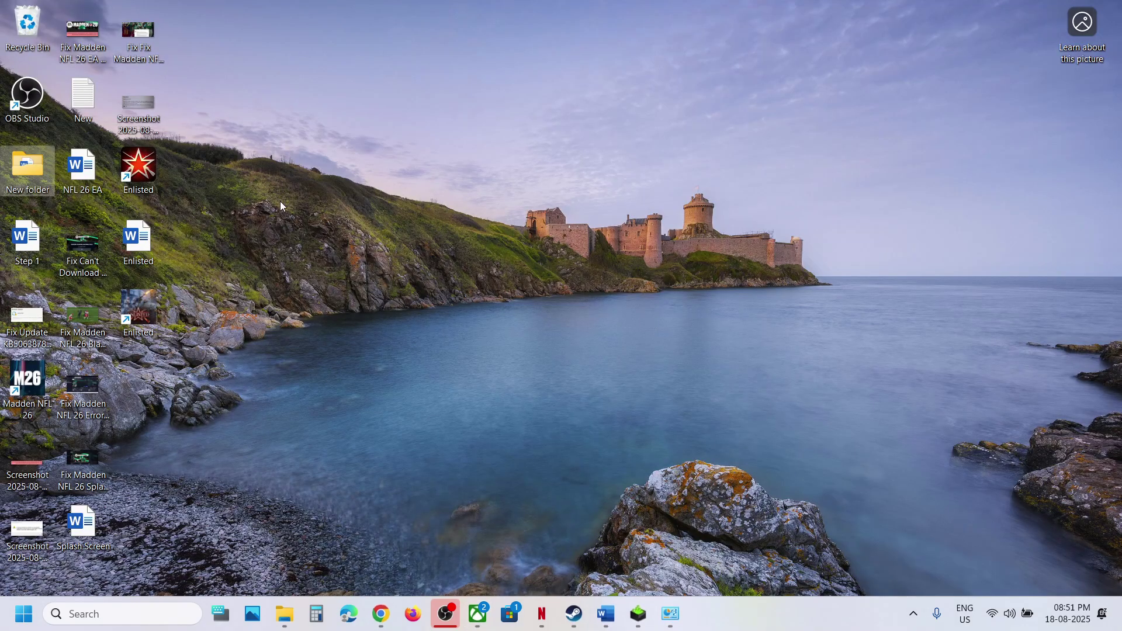
{"action": "left_click_drag", "start_coordinate": [143, 305], "coordinate": [476, 303]}
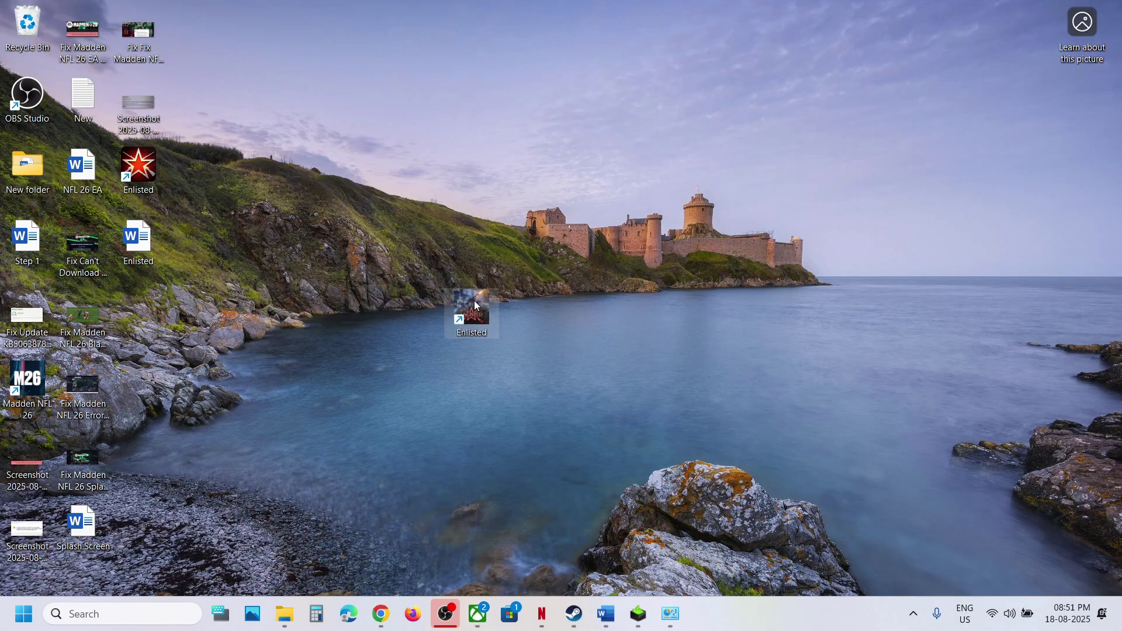
{"action": "right_click", "coordinate": [467, 301]}
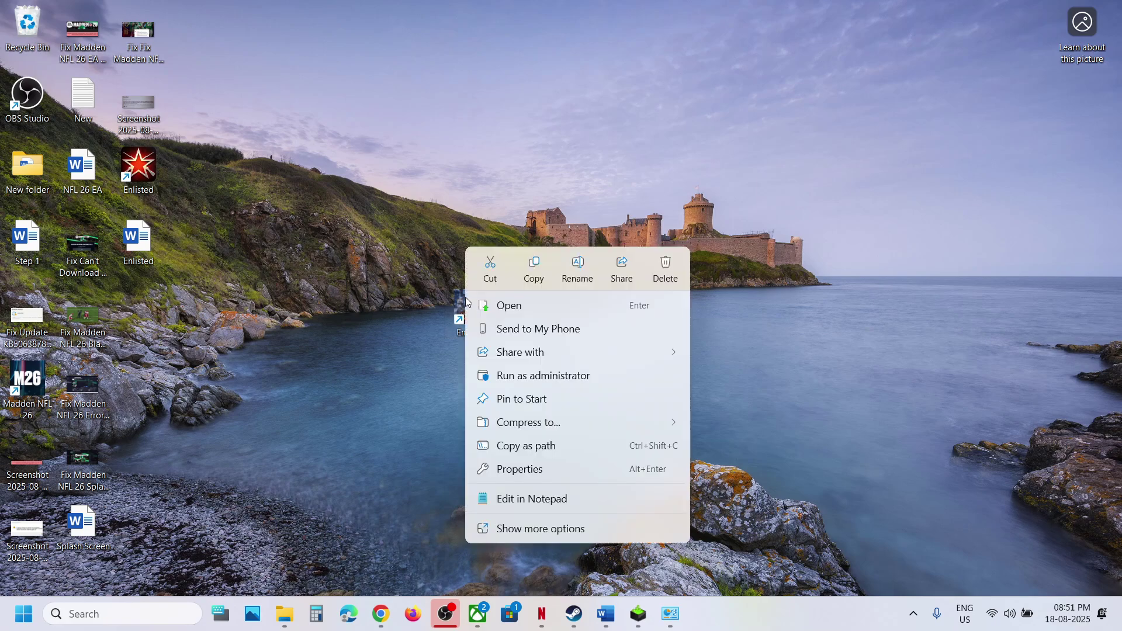
{"action": "left_click", "coordinate": [546, 381]}
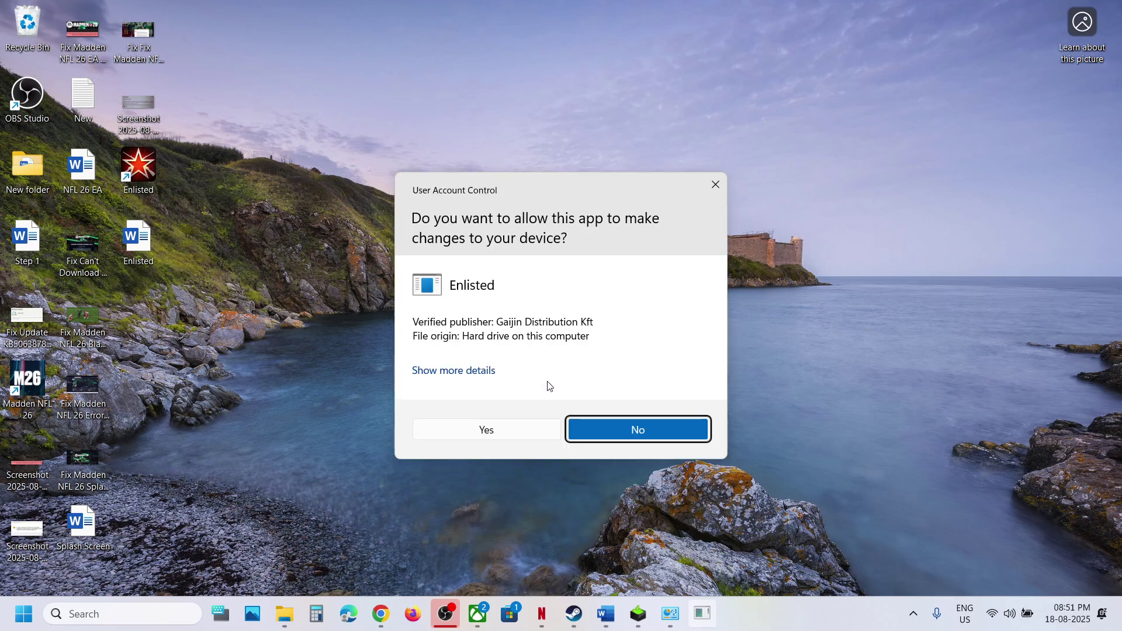
{"action": "left_click", "coordinate": [496, 428]}
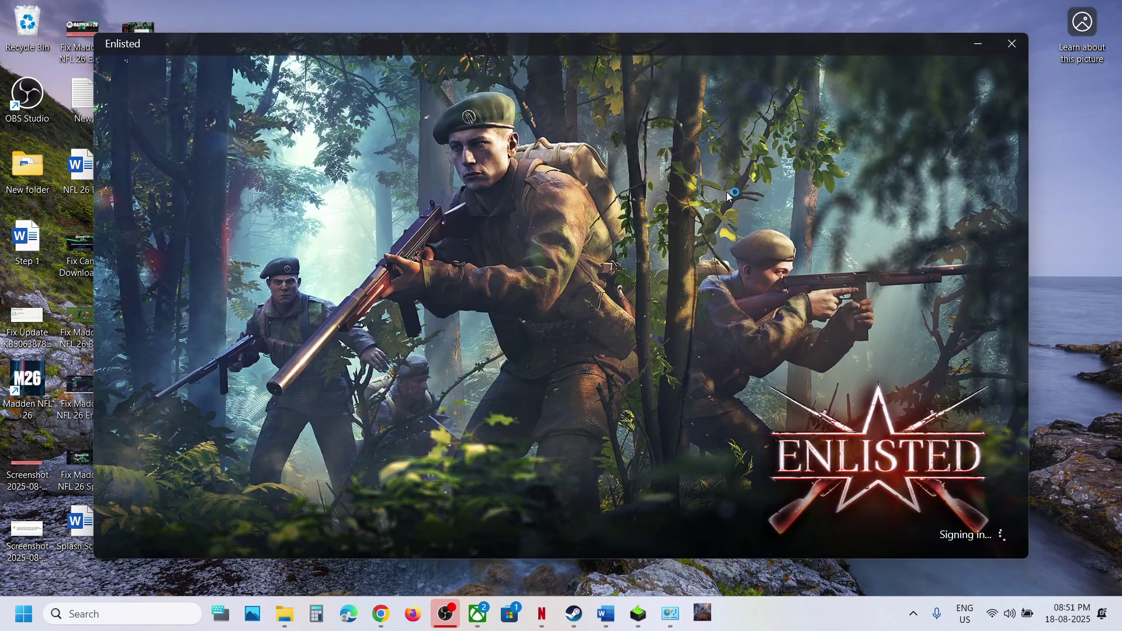
{"action": "left_click", "coordinate": [1011, 44]}
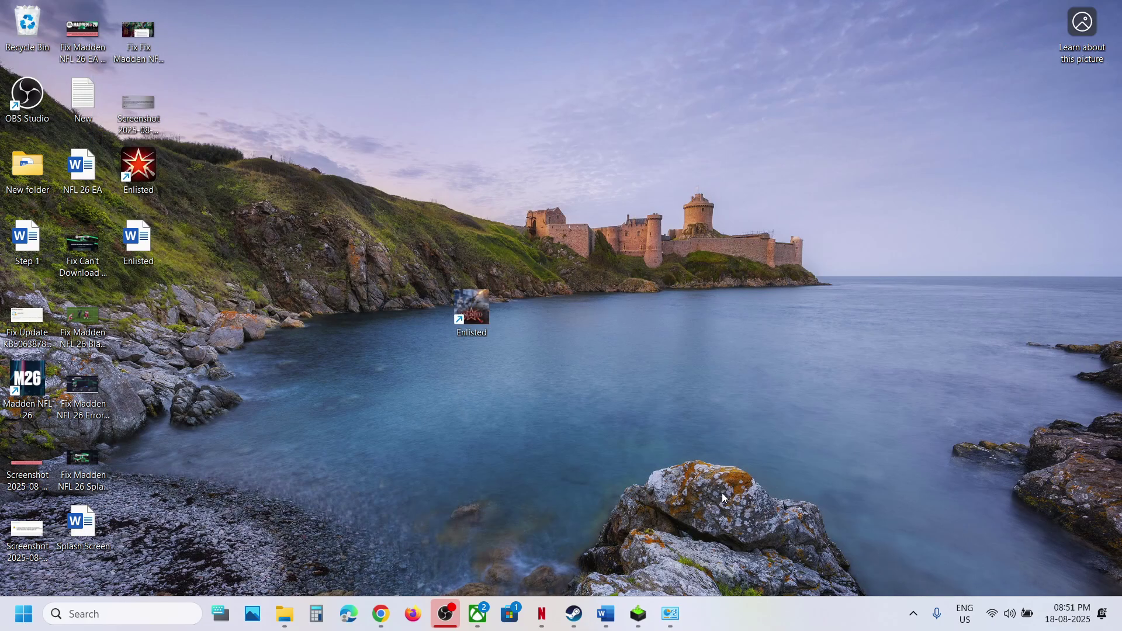
- Switch to the Enlisted document in Word and highlight the Visual C++ download link in Step 16
{"action": "left_click", "coordinate": [575, 612]}
{"action": "left_click", "coordinate": [606, 613]}
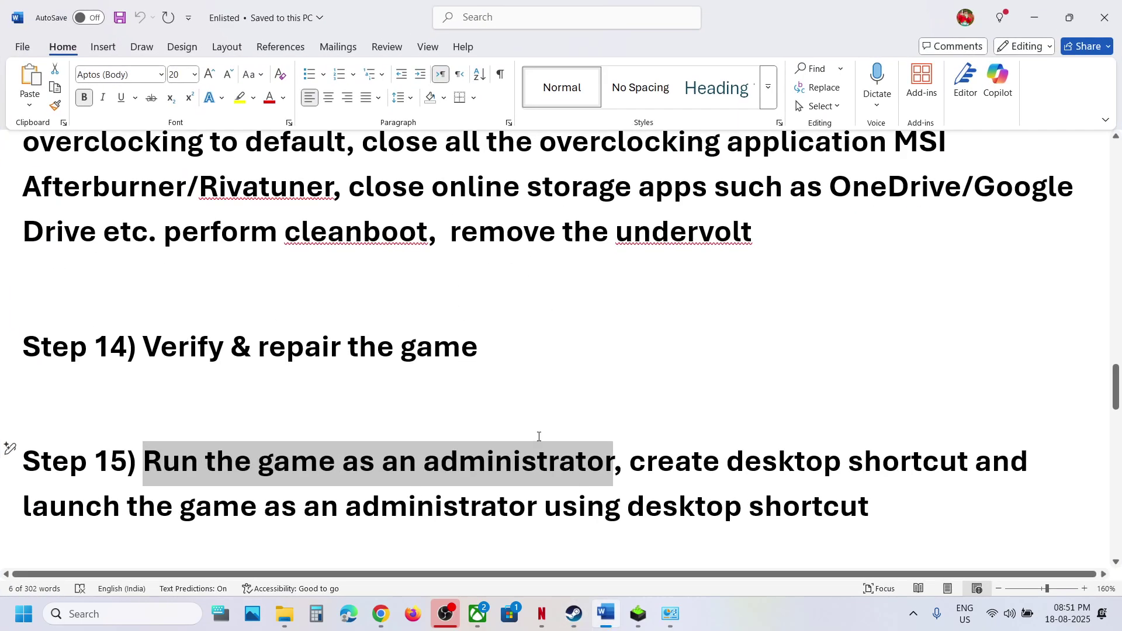
{"action": "scroll", "coordinate": [466, 404], "scroll_direction": "down", "scroll_amount": 5}
{"action": "scroll", "coordinate": [466, 404], "scroll_direction": "down", "scroll_amount": 1, "text": "ctrl"}
{"action": "scroll", "coordinate": [466, 402], "scroll_direction": "up", "scroll_amount": 3}
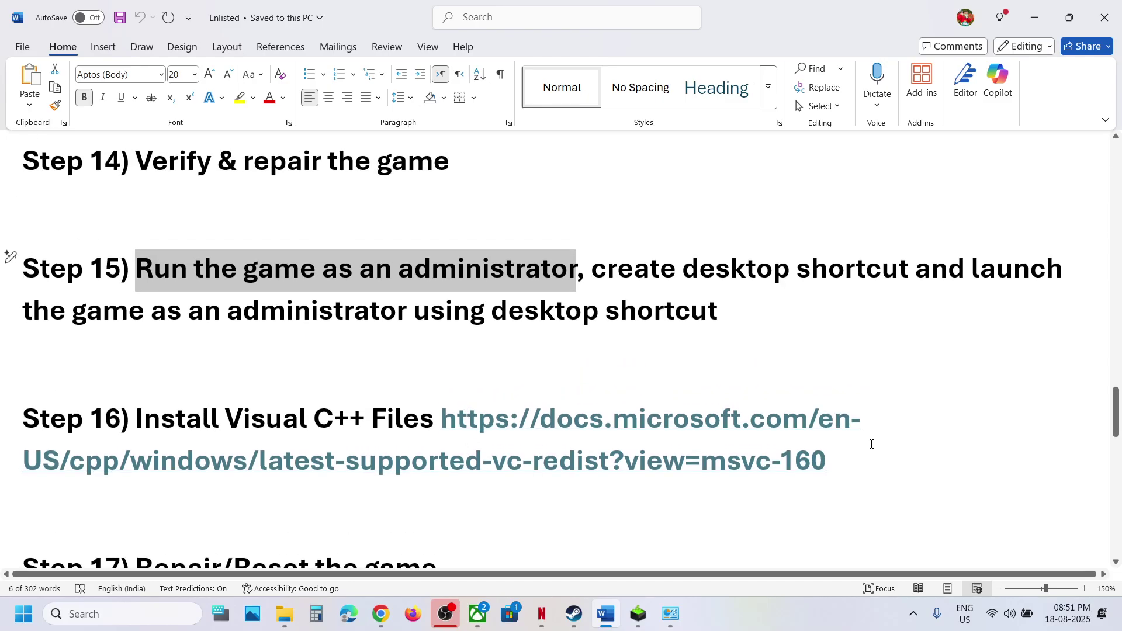
{"action": "left_click_drag", "start_coordinate": [852, 451], "coordinate": [443, 420]}
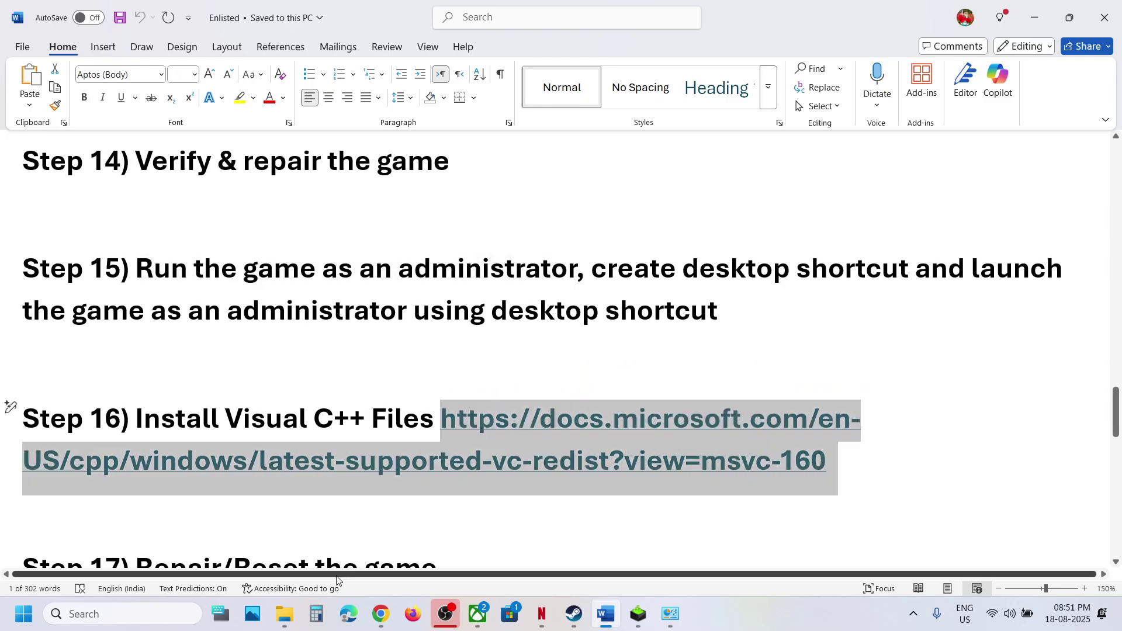
- Switch to Chrome and open learn.microsoft.com/en-us/cpp/windows/latest-supported-vc-redist?view=msvc-160 in a new tab
{"action": "left_click", "coordinate": [379, 617]}
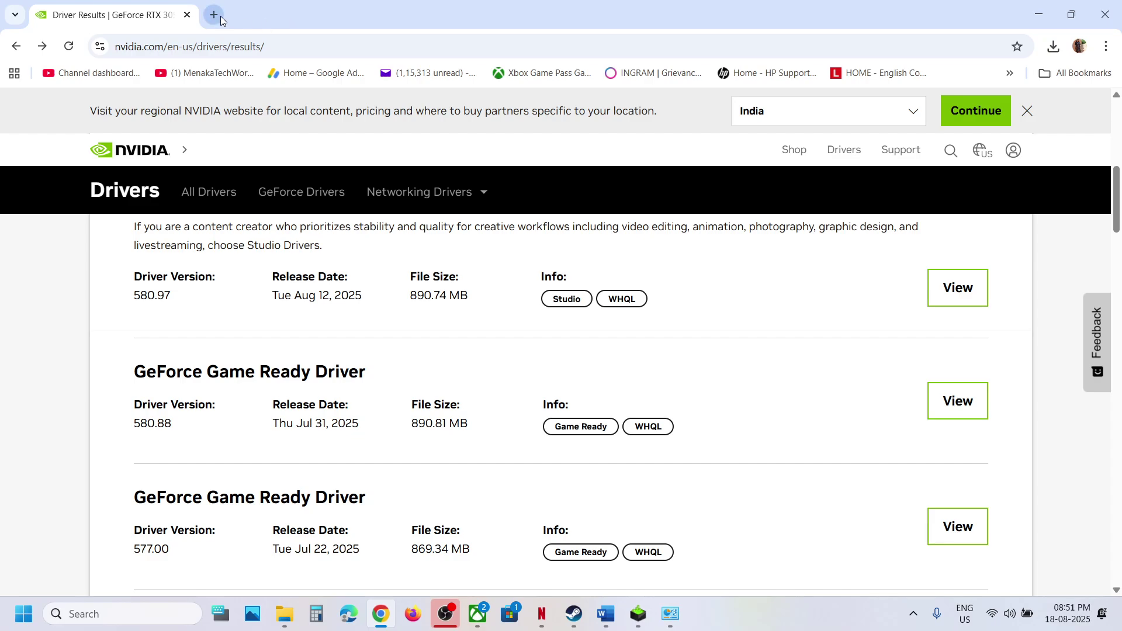
{"action": "left_click", "coordinate": [214, 15]}
{"action": "type", "text": "https://learn.microsoft.com/en-us/cpp/windows/latest-supported-vc-redist?view=msvc-160"}
{"action": "key", "text": "Return"}
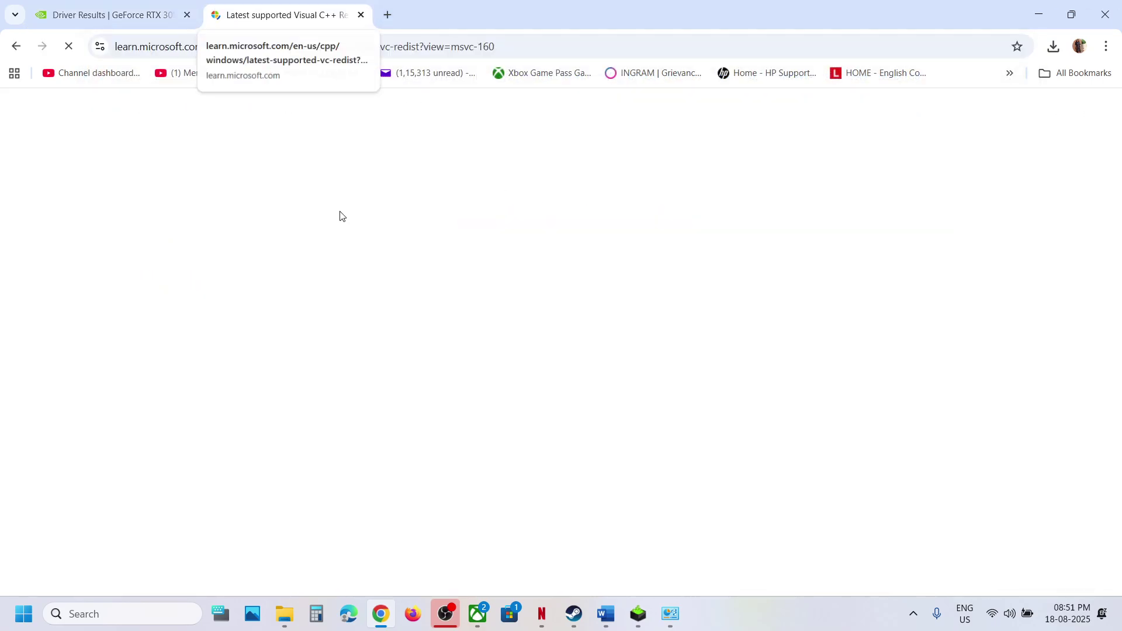
- Download the X86 Visual C++ Redistributable from the latest version table and start its installation with administrator permission
{"action": "scroll", "coordinate": [439, 161], "scroll_direction": "down", "scroll_amount": 8}
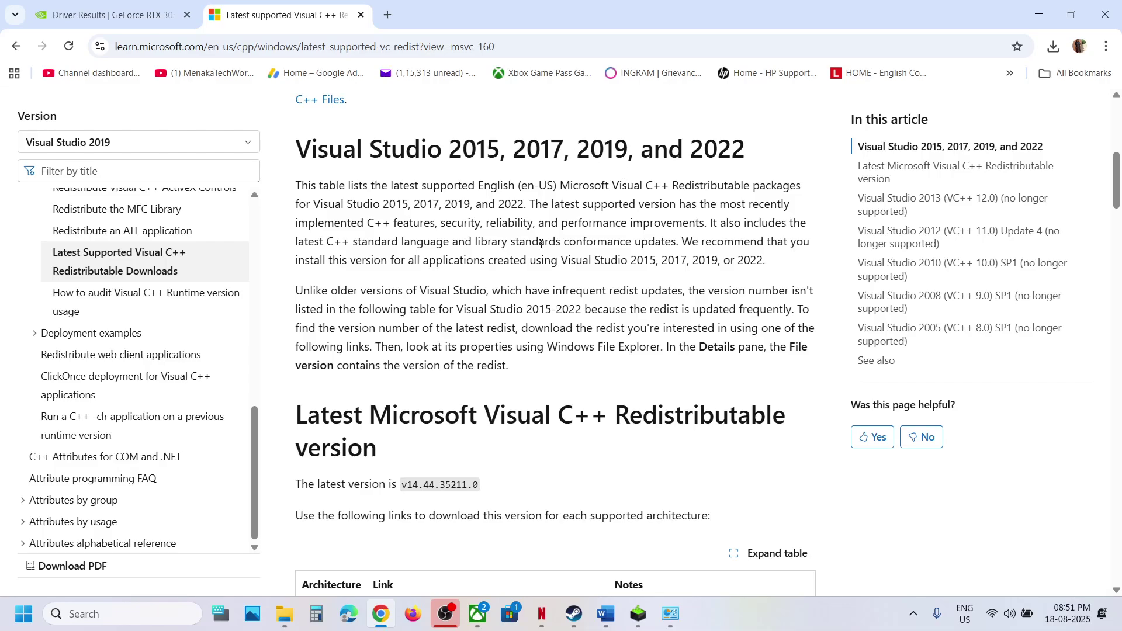
{"action": "scroll", "coordinate": [441, 375], "scroll_direction": "down", "scroll_amount": 6}
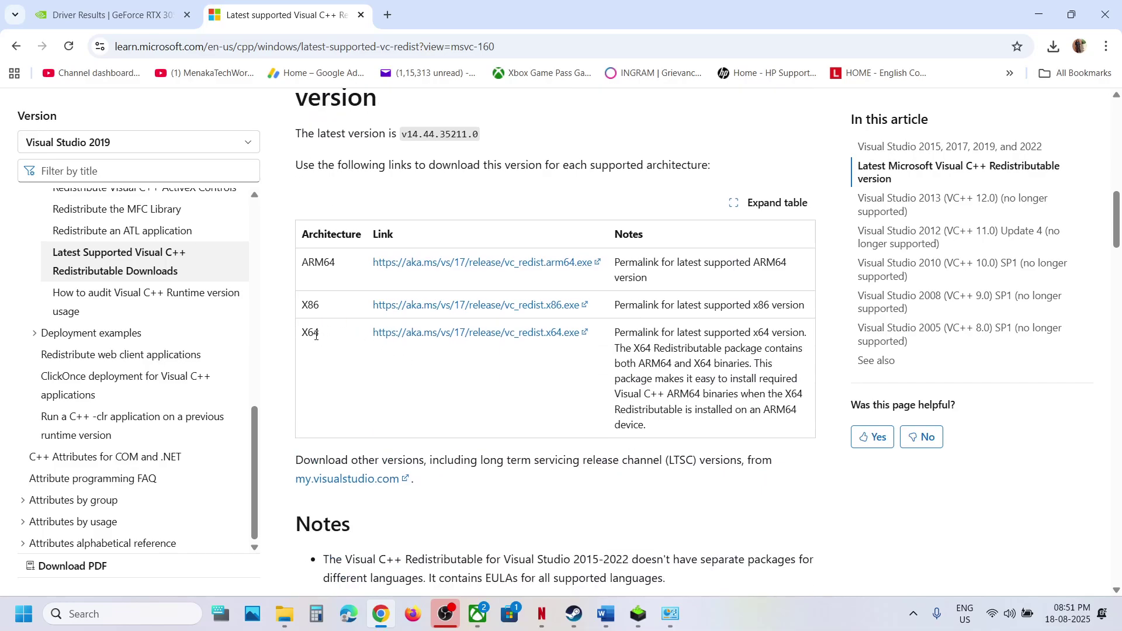
{"action": "left_click", "coordinate": [468, 307]}
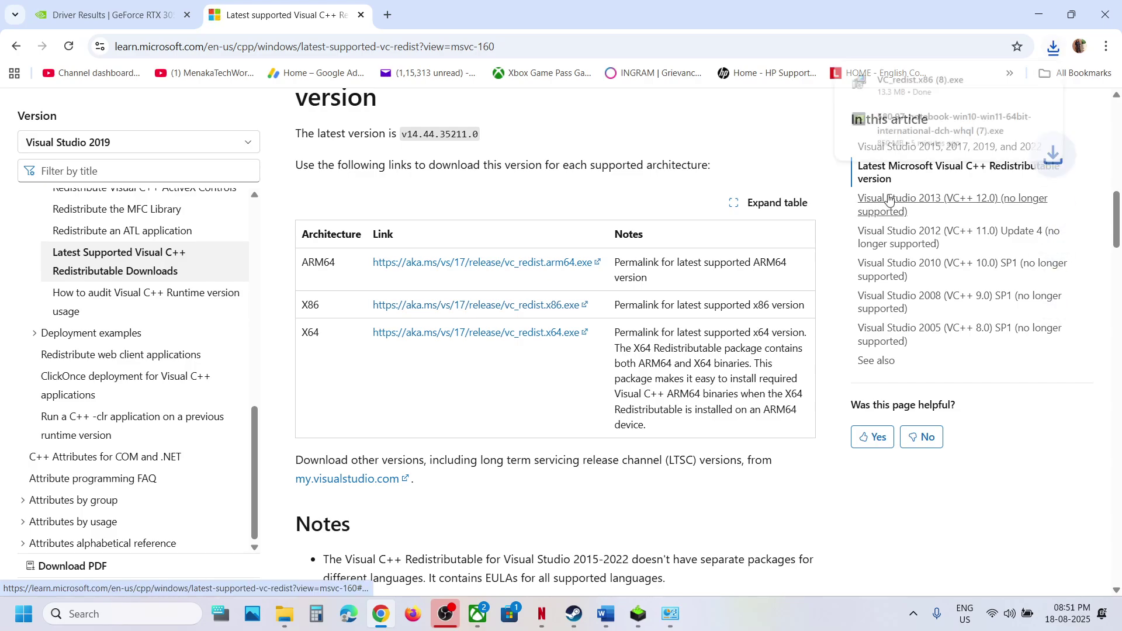
{"action": "left_click", "coordinate": [958, 85]}
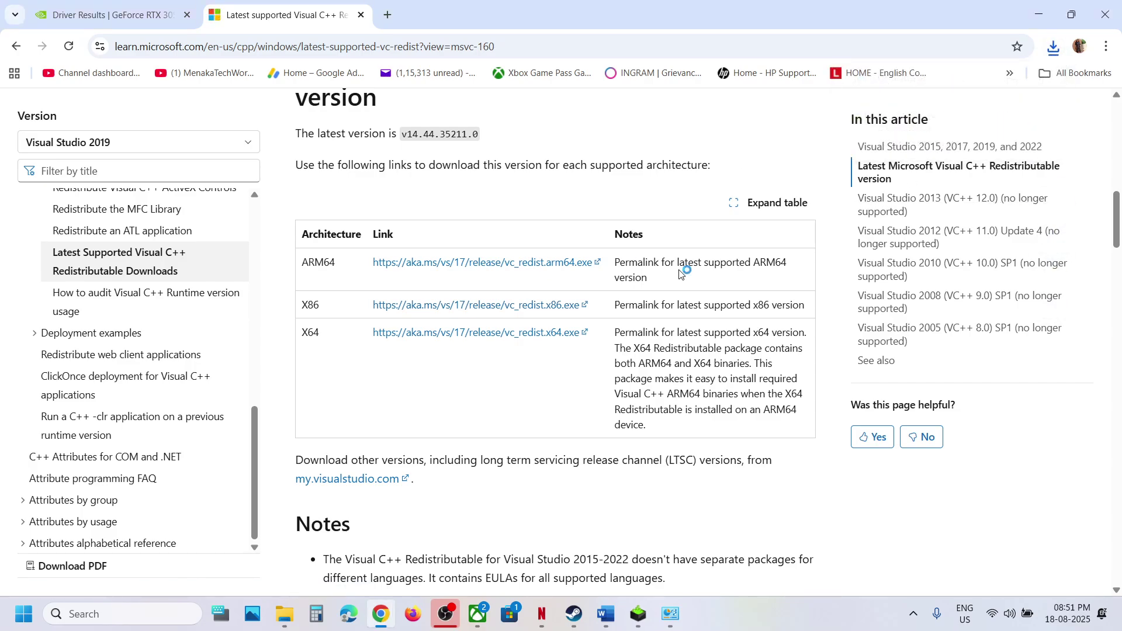
{"action": "left_click", "coordinate": [578, 385]}
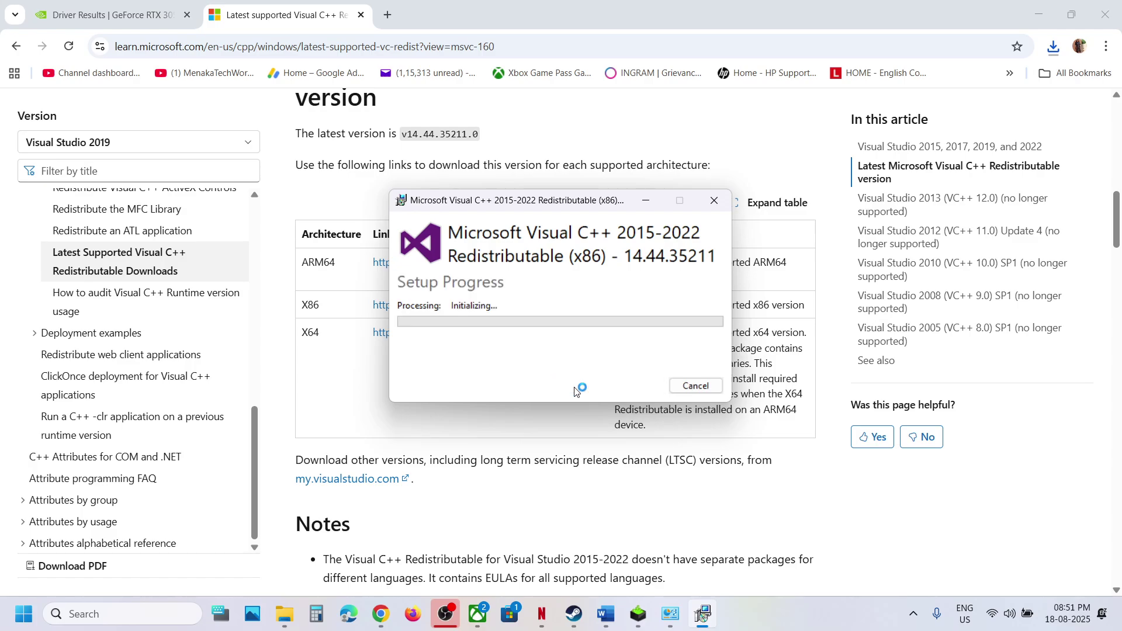
{"action": "left_click", "coordinate": [494, 415]}
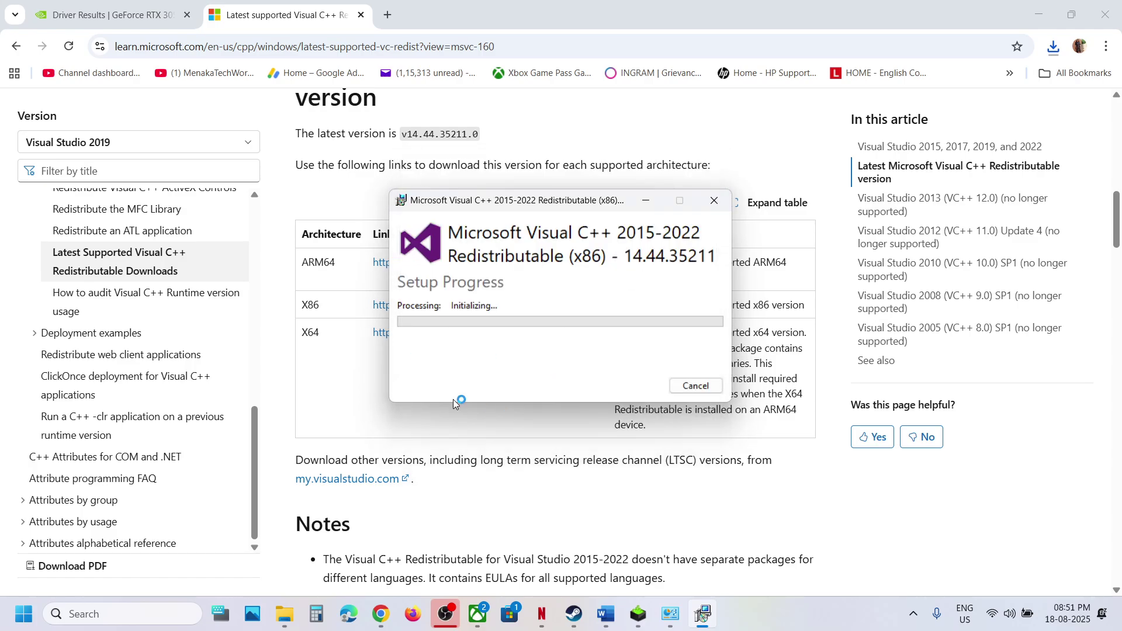
- Download the X64 Visual C++ Redistributable and start its installation with administrator permission
{"action": "double_click", "coordinate": [309, 333]}
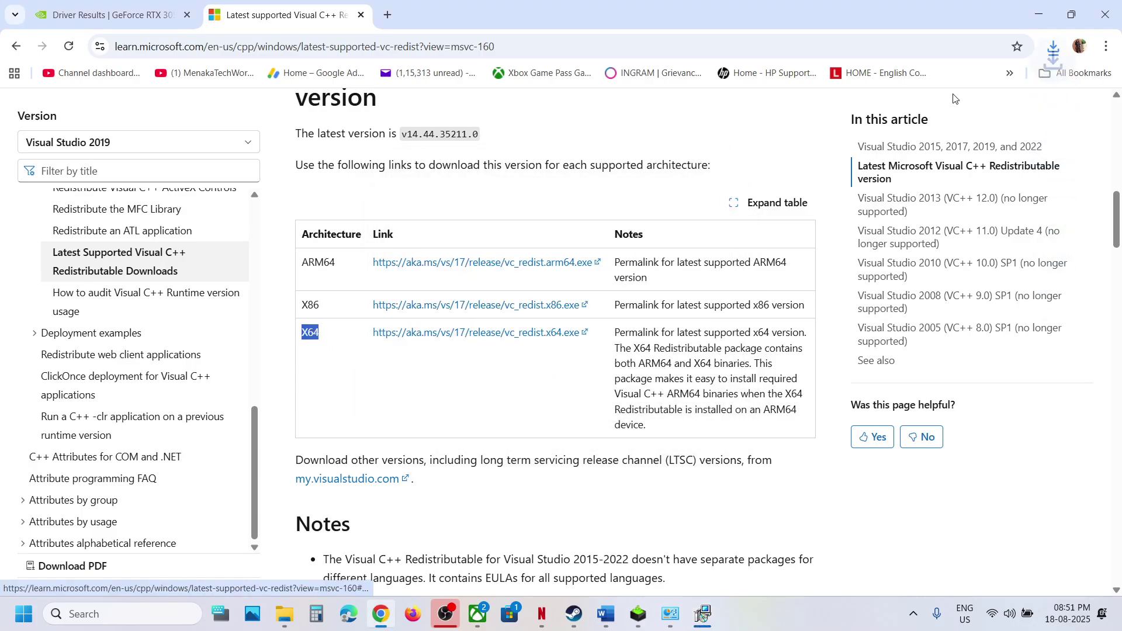
{"action": "left_click", "coordinate": [1052, 45]}
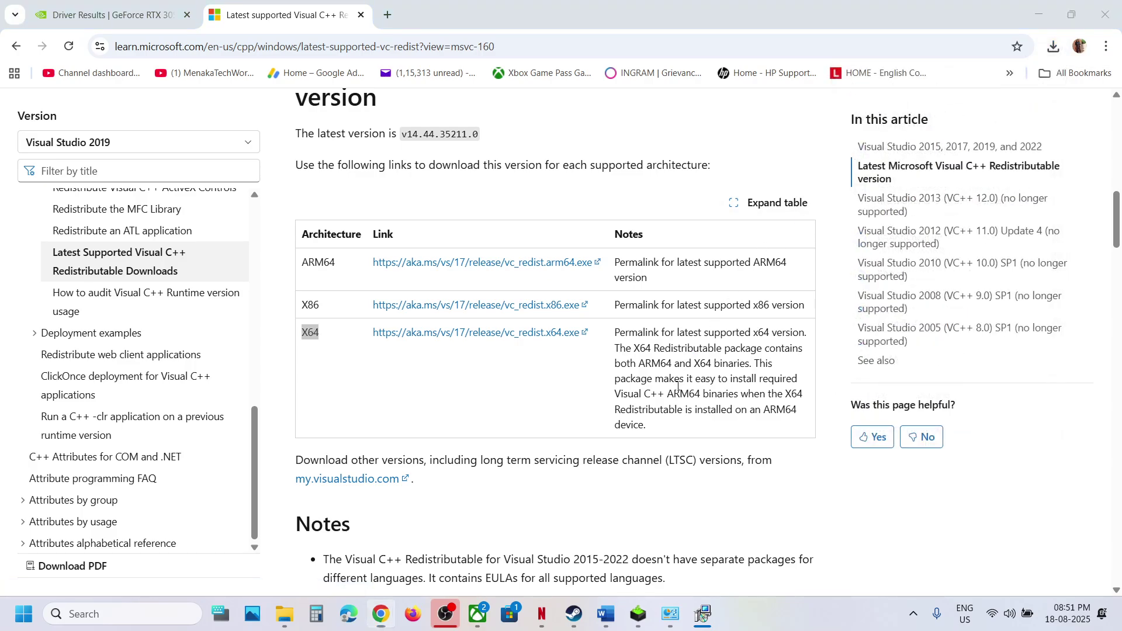
{"action": "left_click", "coordinate": [581, 387]}
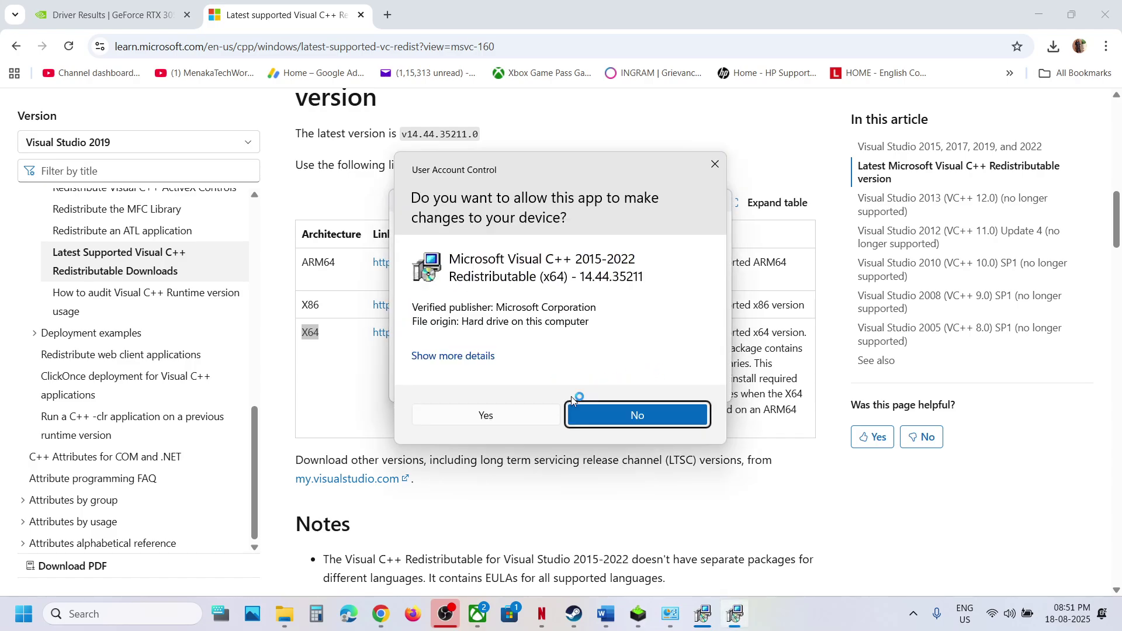
{"action": "left_click", "coordinate": [503, 416]}
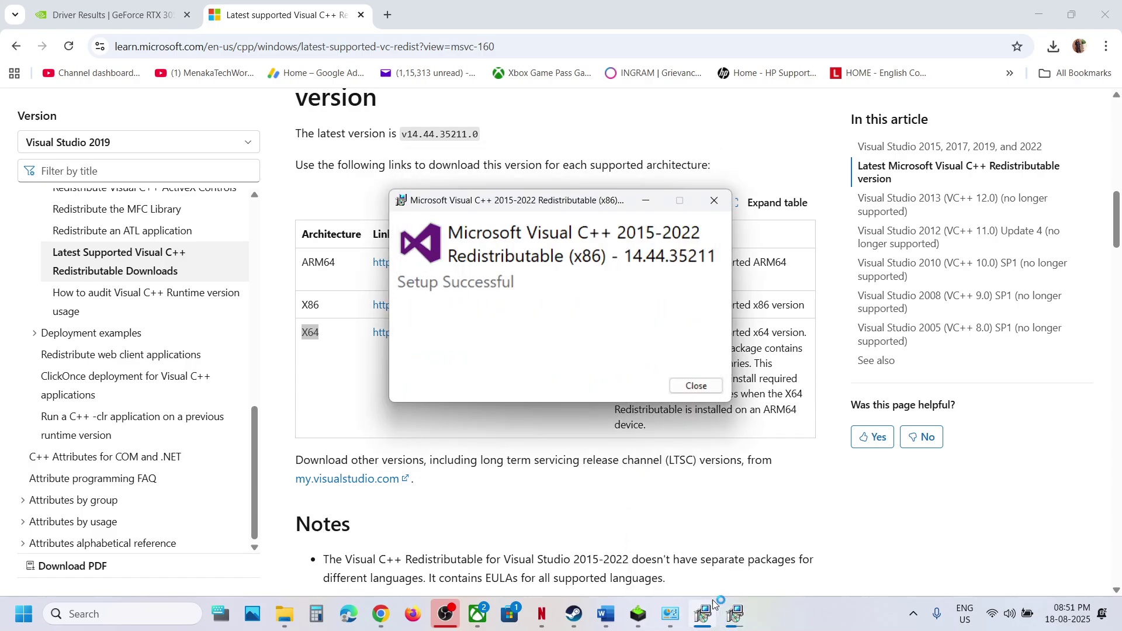
- Close the Visual C++ setup windows and bring up the Windows power options that include Restart
{"action": "left_click_drag", "start_coordinate": [603, 191], "coordinate": [358, 228]}
{"action": "left_click", "coordinate": [696, 386]}
{"action": "left_click", "coordinate": [450, 418]}
{"action": "left_click", "coordinate": [23, 616]}
{"action": "left_click", "coordinate": [429, 574]}
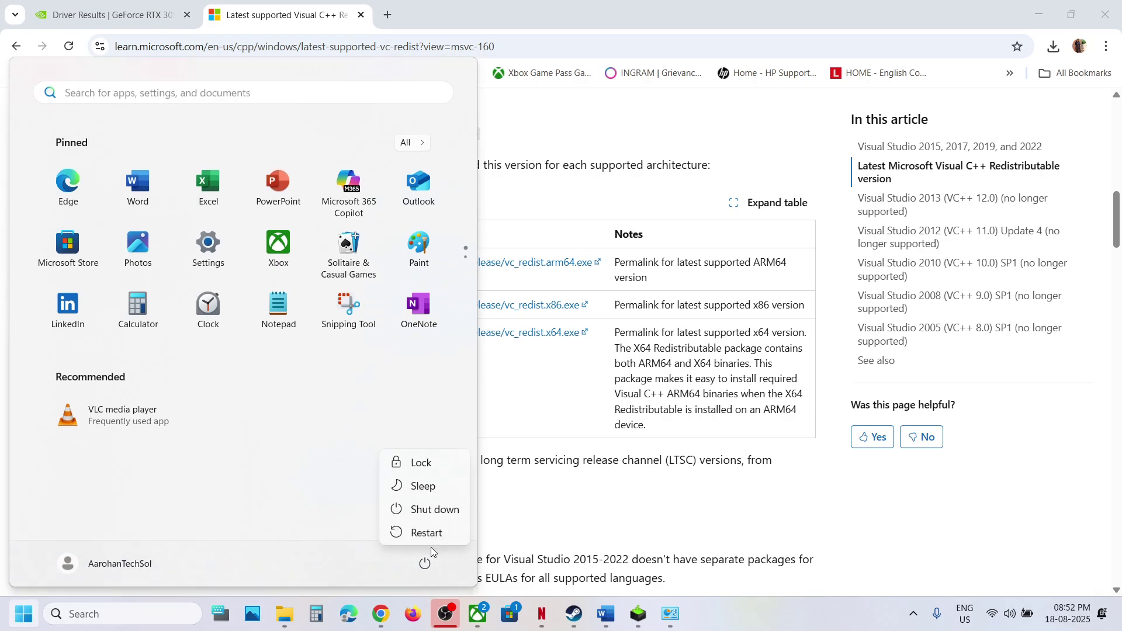
- Switch back to the Enlisted document in Word and highlight Step 17 about repairing or resetting the game
{"action": "left_click", "coordinate": [605, 614]}
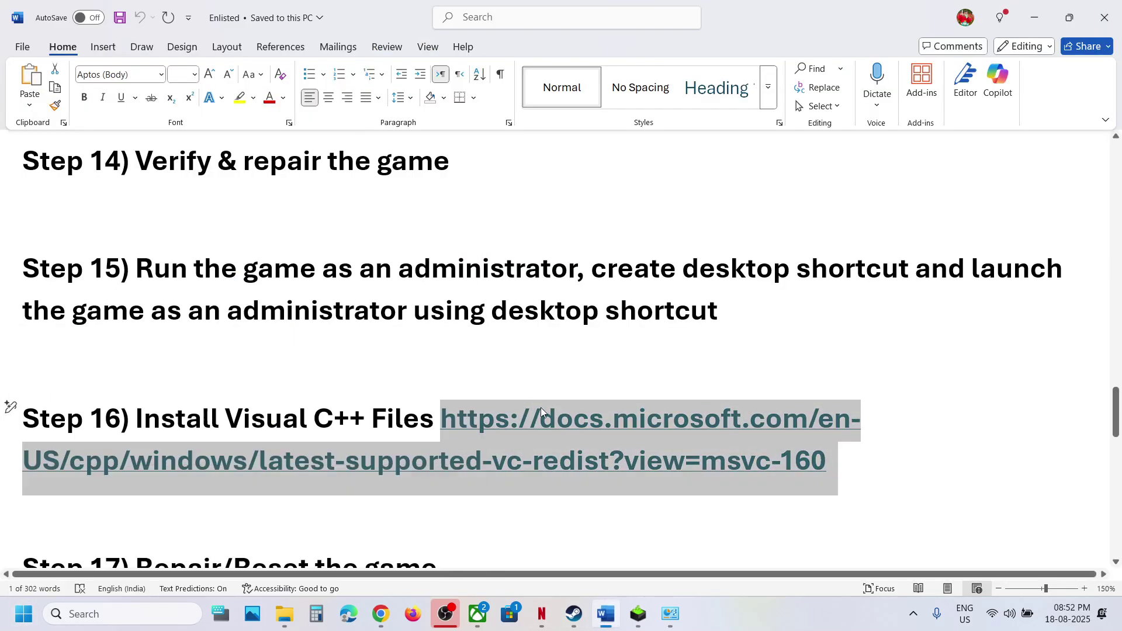
{"action": "scroll", "coordinate": [541, 408], "scroll_direction": "down", "scroll_amount": 3}
{"action": "scroll", "coordinate": [222, 440], "scroll_direction": "up", "scroll_amount": 1}
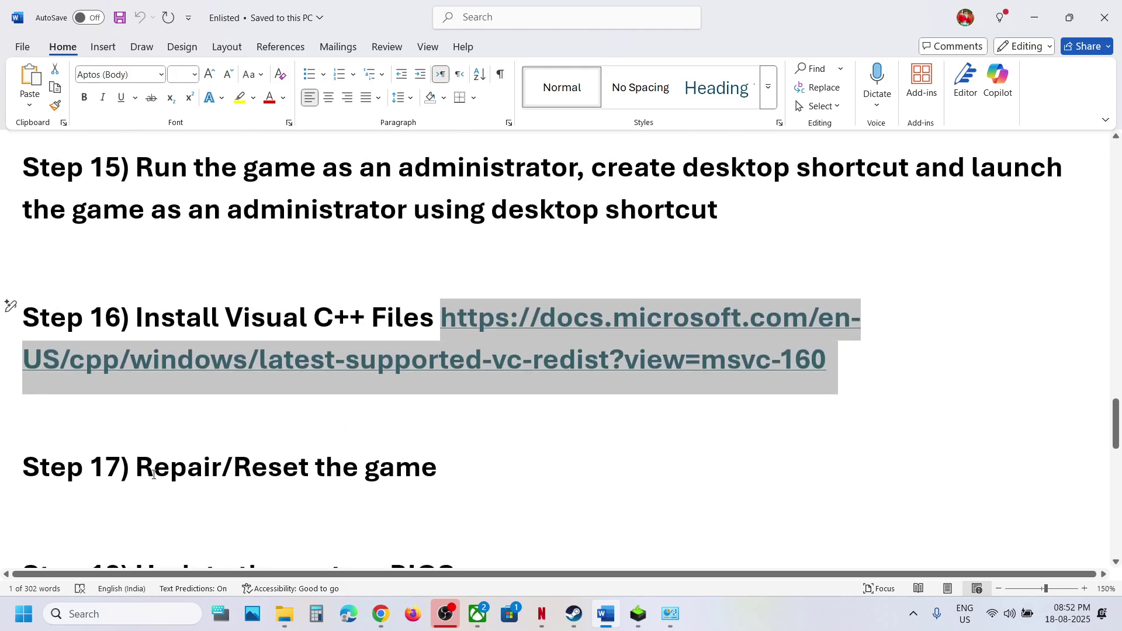
{"action": "left_click_drag", "start_coordinate": [150, 474], "coordinate": [26, 418]}
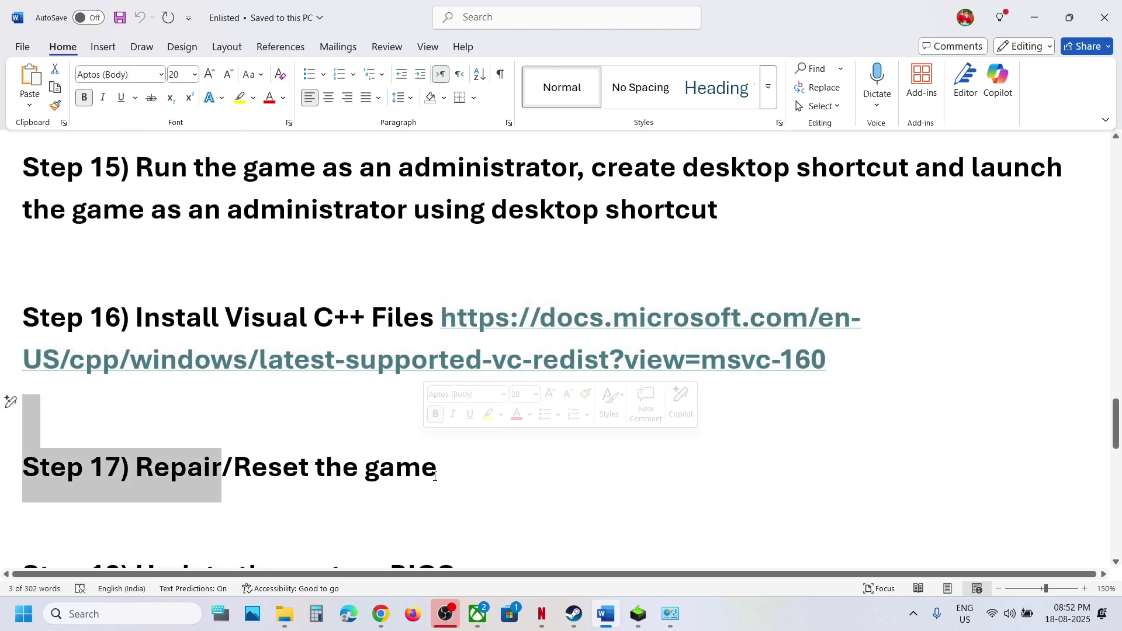
- In Windows Settings, search the installed apps for "enlisted" and open the advanced options of the Gaijin Distribution Kft version
{"action": "key", "text": "super+i"}
{"action": "left_click", "coordinate": [58, 266]}
{"action": "left_click", "coordinate": [412, 120]}
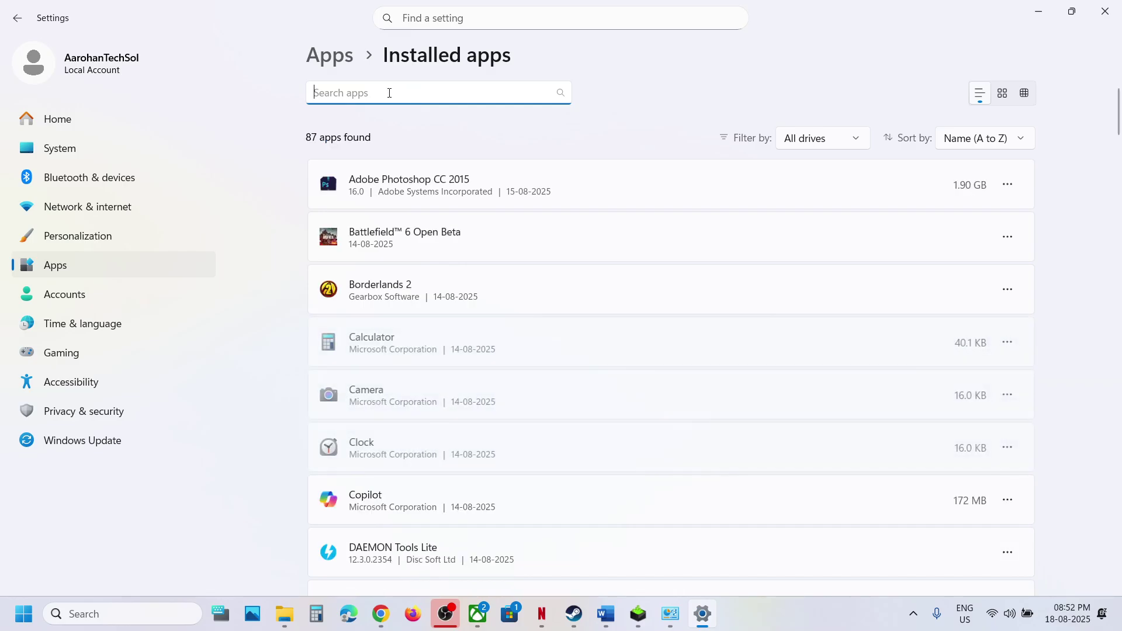
{"action": "type", "text": "enlisted"}
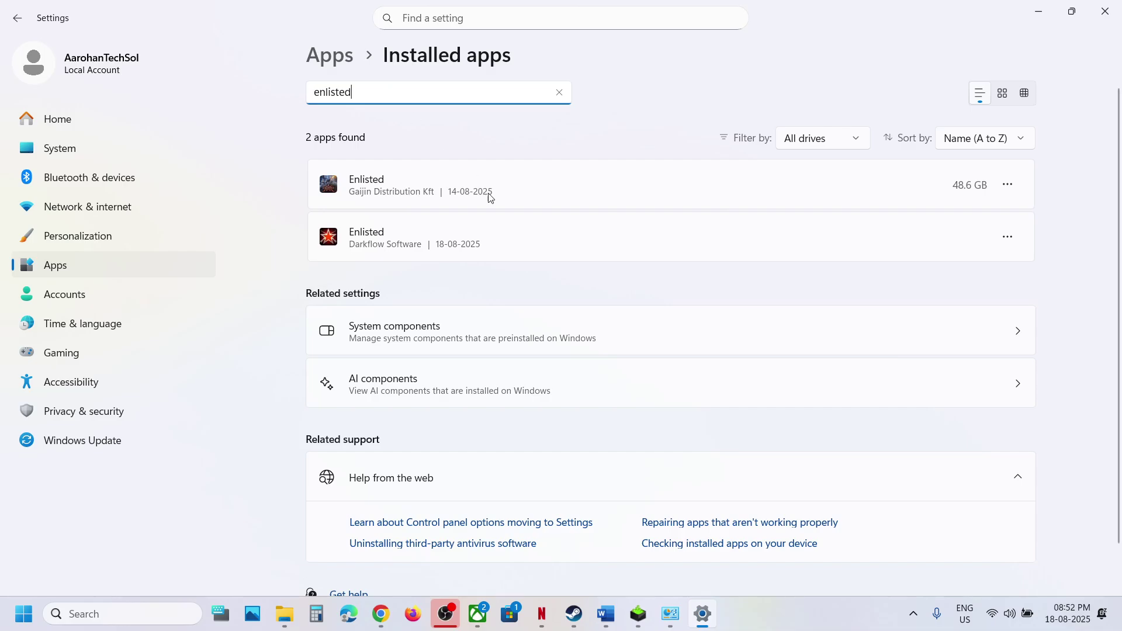
{"action": "left_click", "coordinate": [1008, 185]}
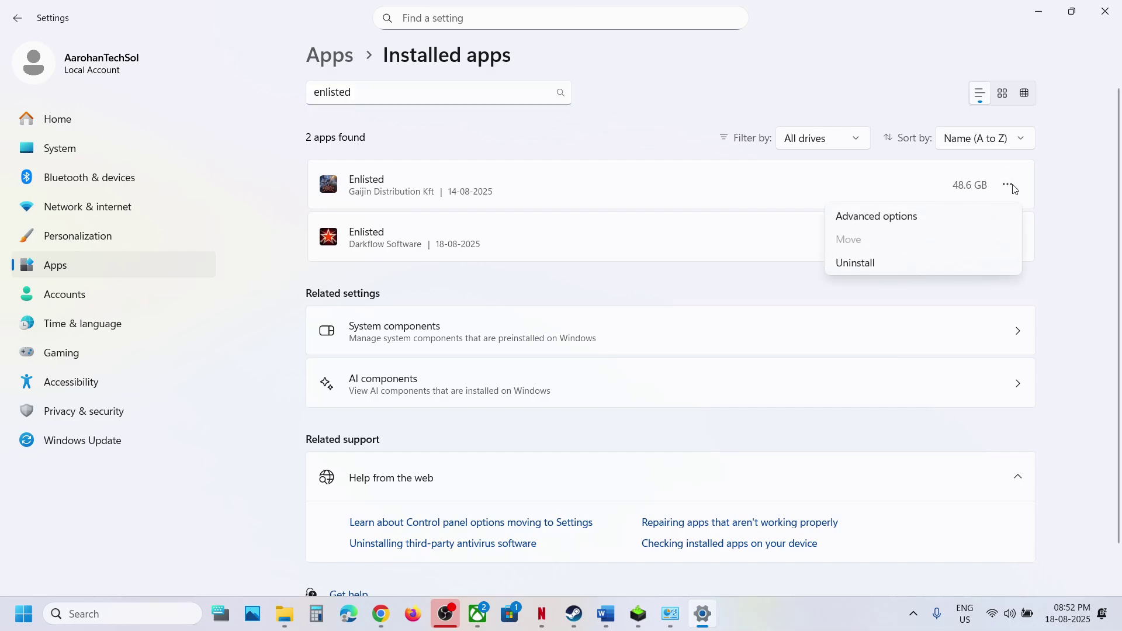
{"action": "left_click", "coordinate": [913, 220]}
{"action": "scroll", "coordinate": [416, 430], "scroll_direction": "down", "scroll_amount": 6}
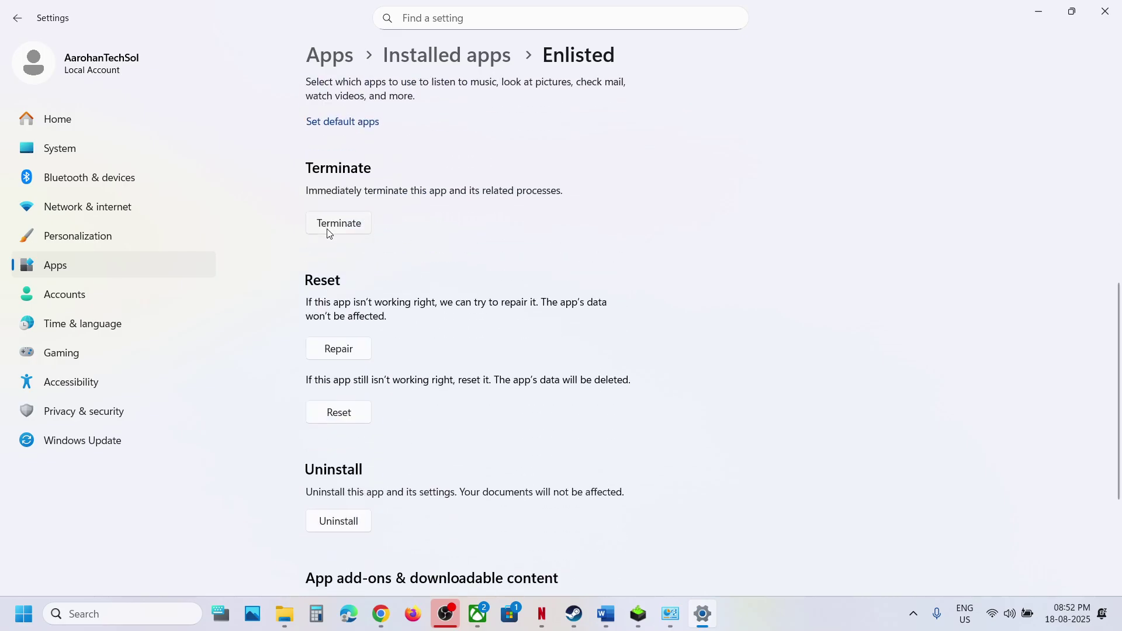
- Repair the Enlisted app, then reset it and confirm deleting its data
{"action": "left_click", "coordinate": [339, 349]}
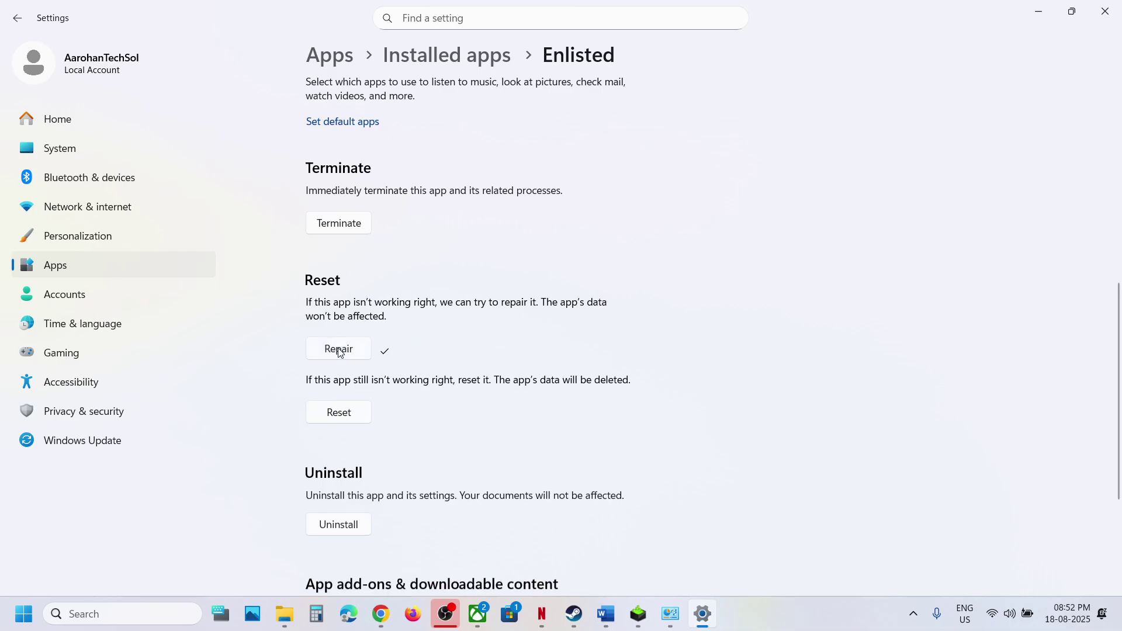
{"action": "left_click", "coordinate": [345, 412]}
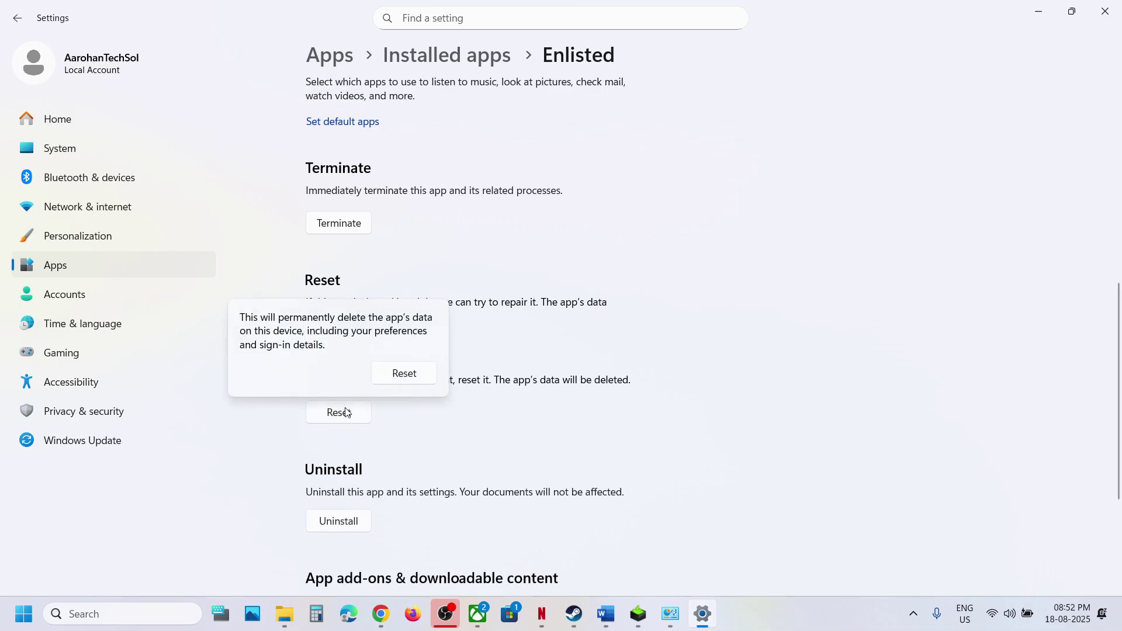
{"action": "left_click", "coordinate": [403, 374]}
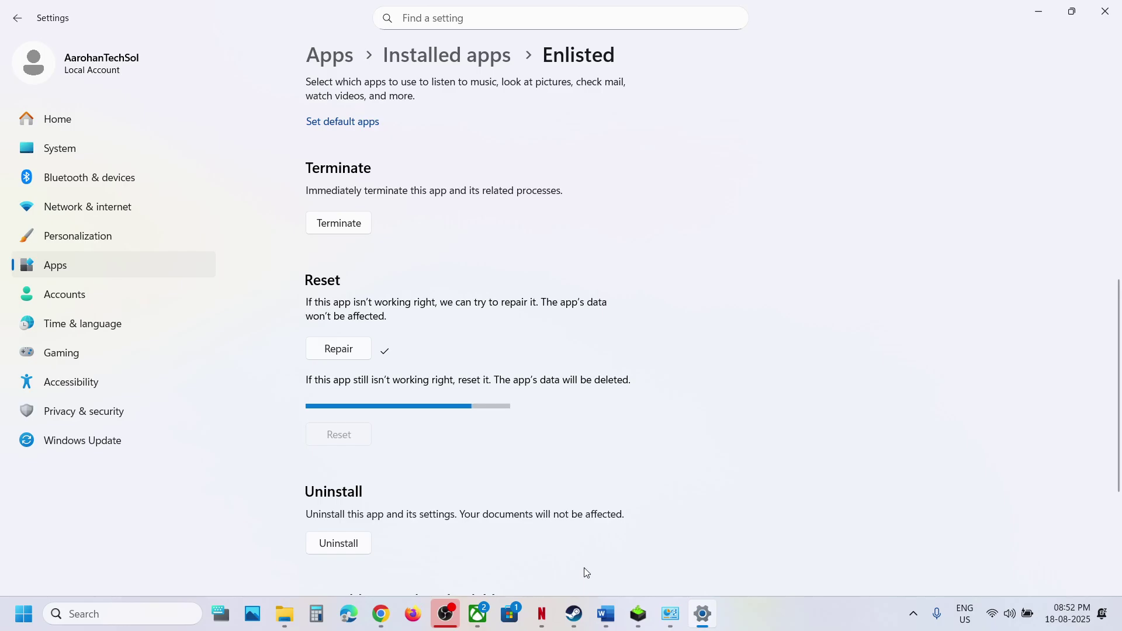
- Switch to the Xbox app, close the Enlisted management dialog, launch Enlisted and minimize the app
{"action": "left_click", "coordinate": [477, 624]}
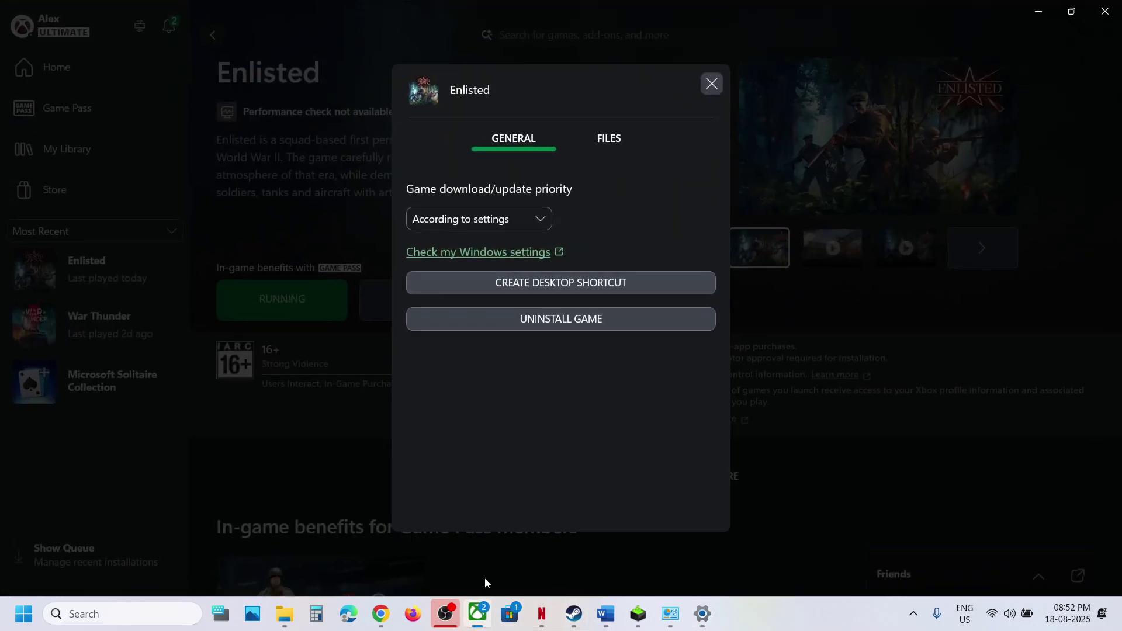
{"action": "left_click", "coordinate": [712, 77]}
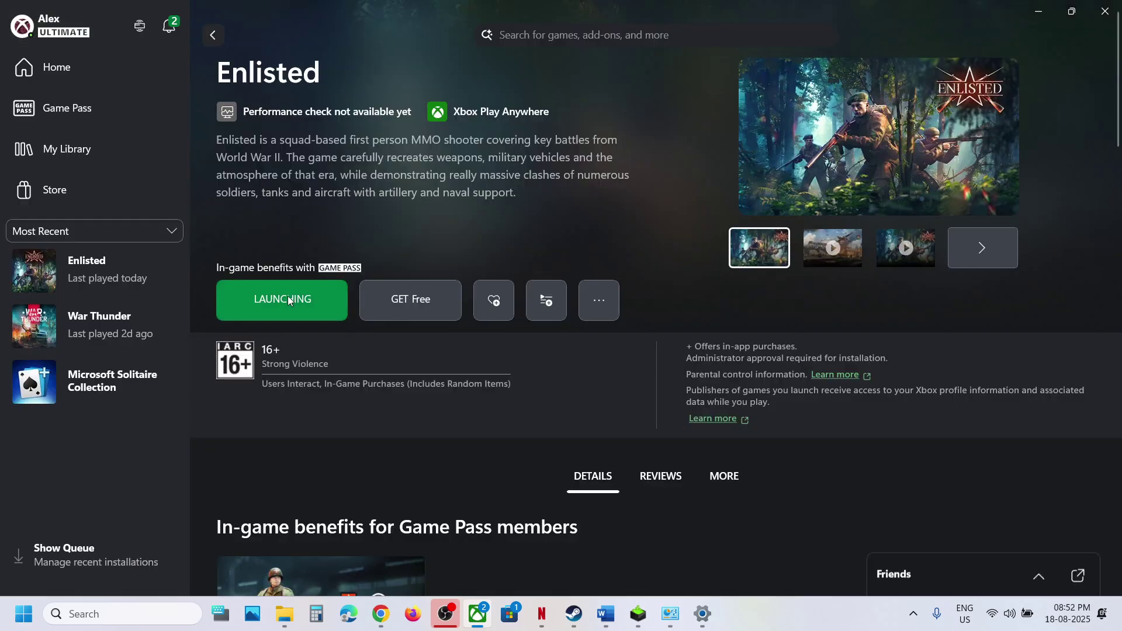
{"action": "left_click", "coordinate": [289, 299]}
{"action": "left_click", "coordinate": [1011, 43]}
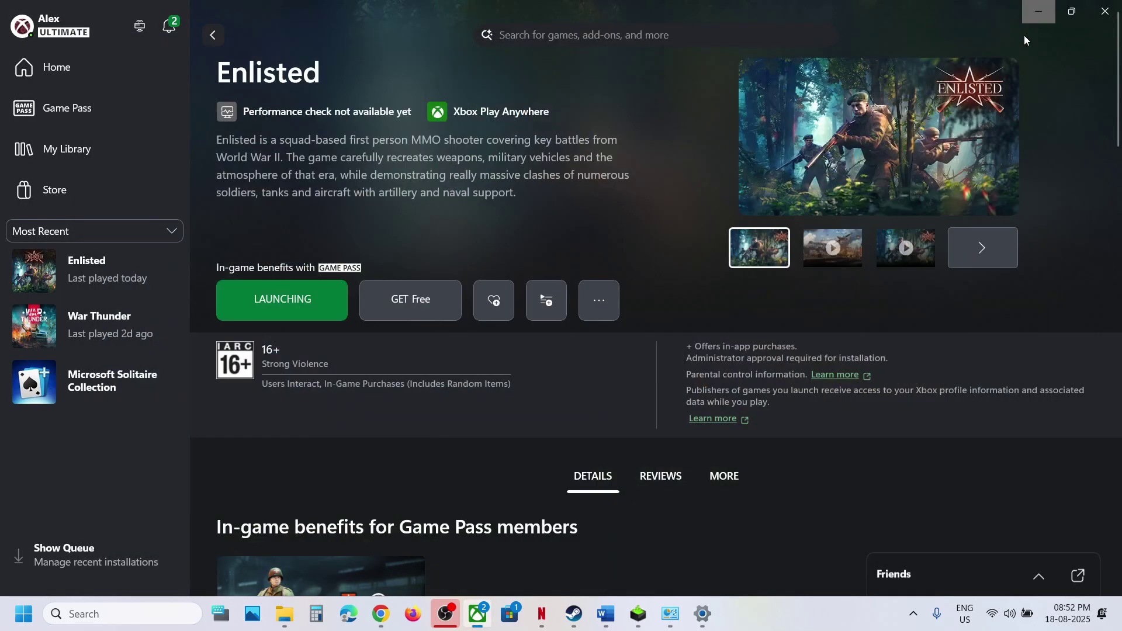
- Show the Xbox background icon's options that include Quit, and dismiss them without choosing anything
{"action": "left_click", "coordinate": [914, 613]}
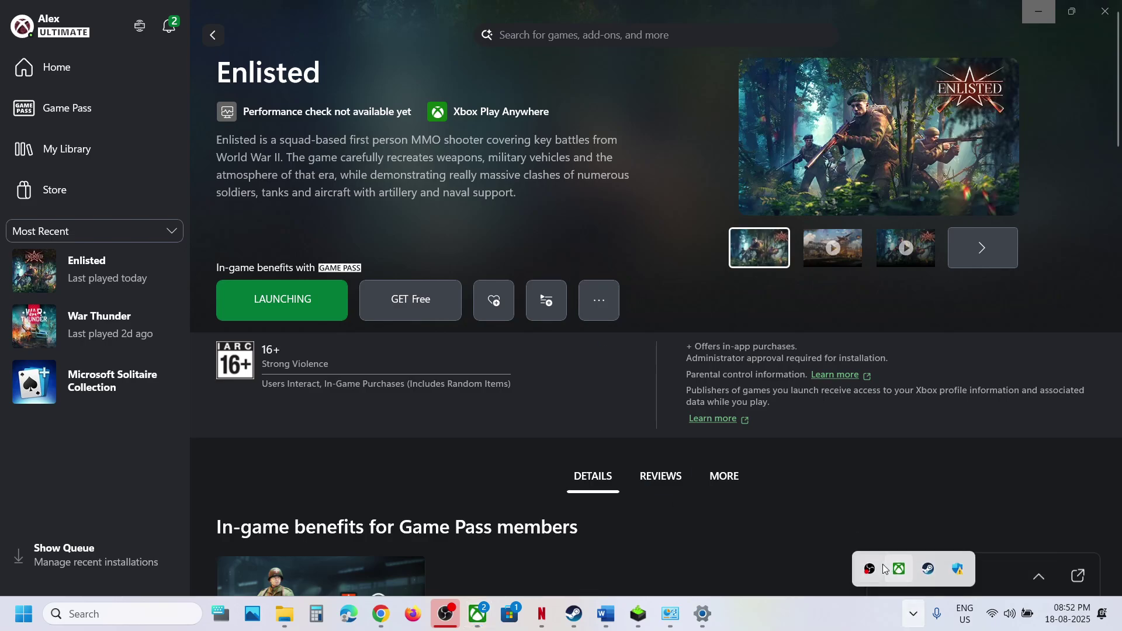
{"action": "right_click", "coordinate": [901, 572]}
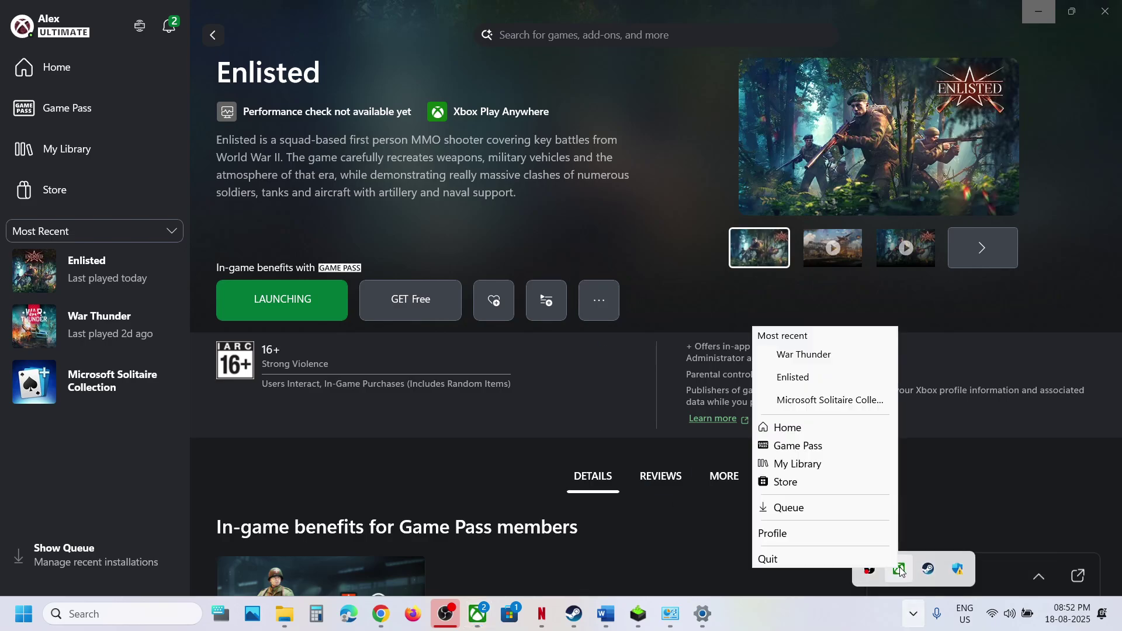
{"action": "left_click", "coordinate": [545, 197]}
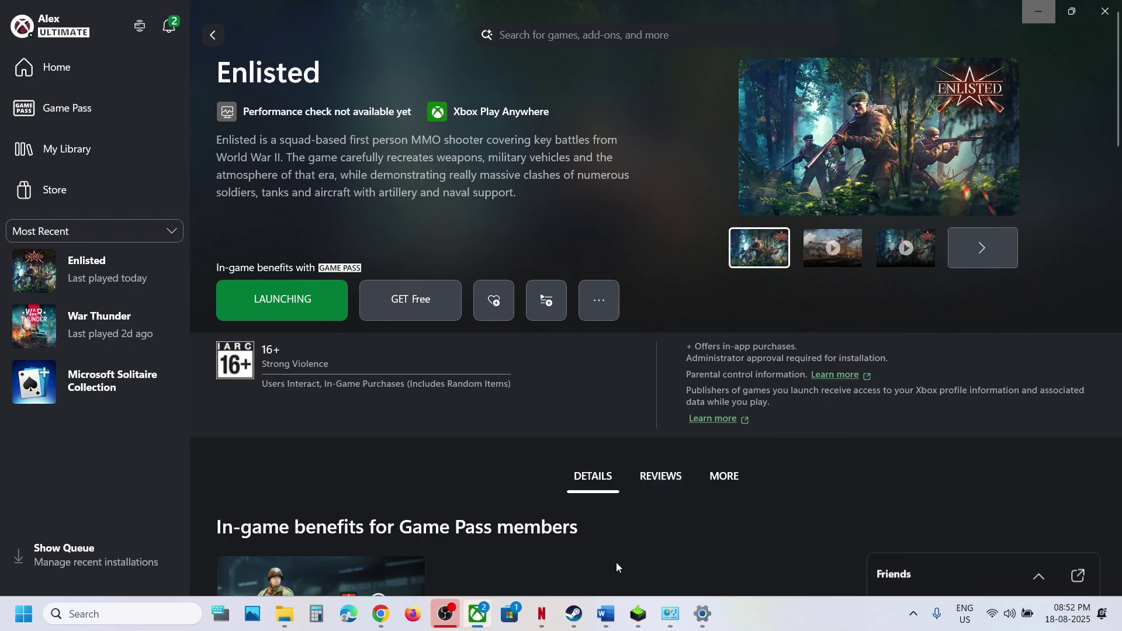
- Switch to the Enlisted document in Word, highlight "Update the system BIOS" in Step 18 and check the laptop's battery charge
{"action": "left_click", "coordinate": [608, 616]}
{"action": "scroll", "coordinate": [363, 351], "scroll_direction": "down", "scroll_amount": 2}
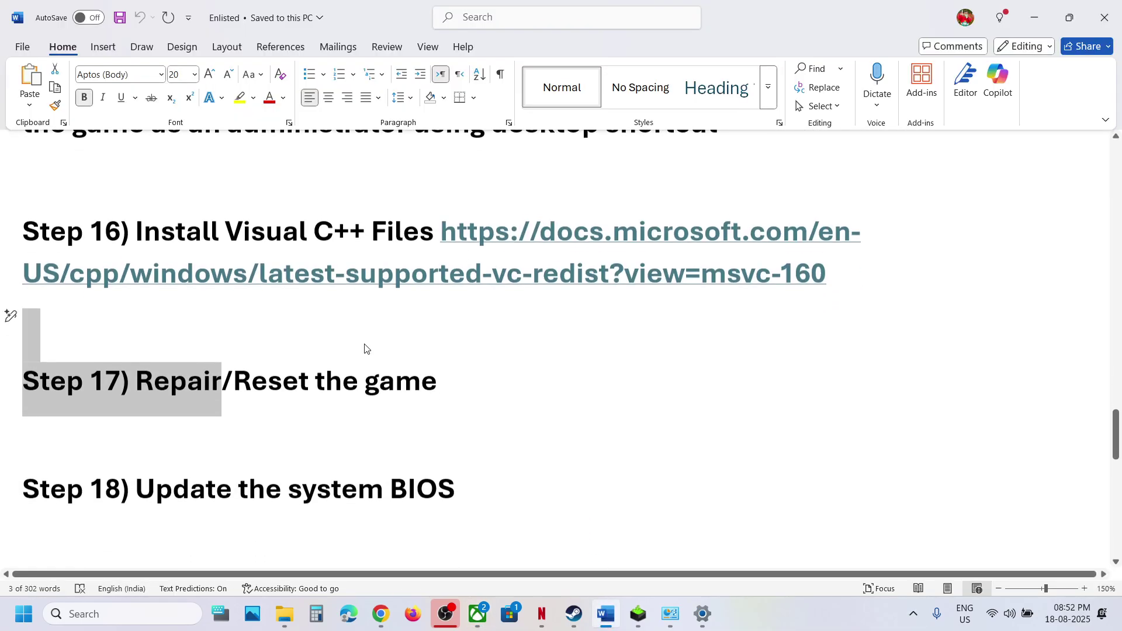
{"action": "scroll", "coordinate": [211, 489], "scroll_direction": "up", "scroll_amount": 1}
{"action": "left_click_drag", "start_coordinate": [159, 489], "coordinate": [434, 484]}
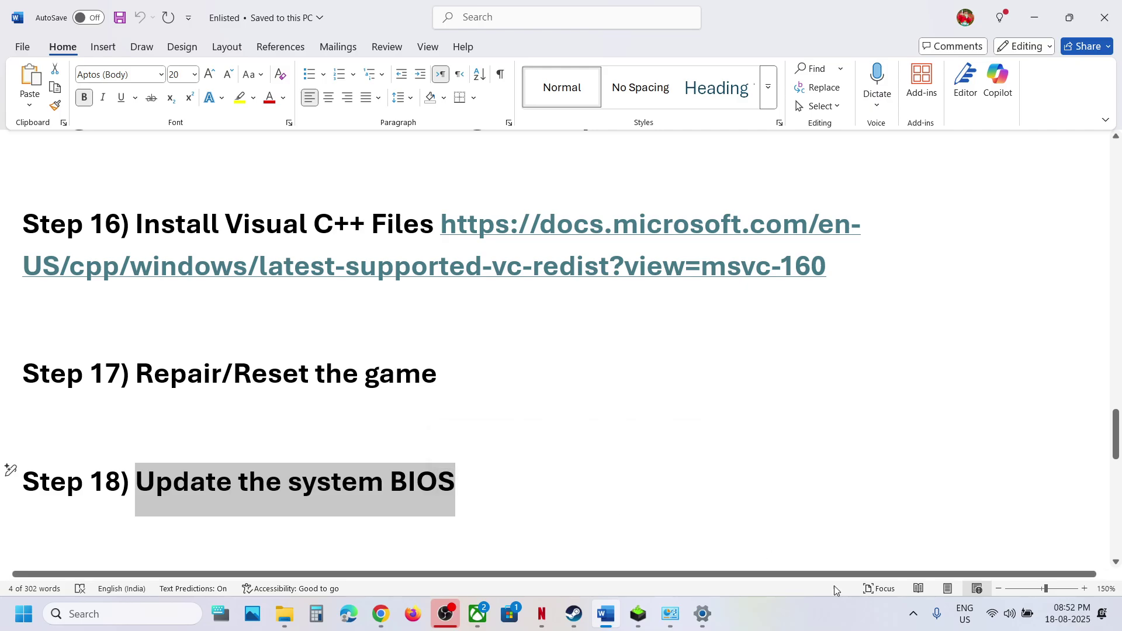
{"action": "left_click", "coordinate": [1023, 611]}
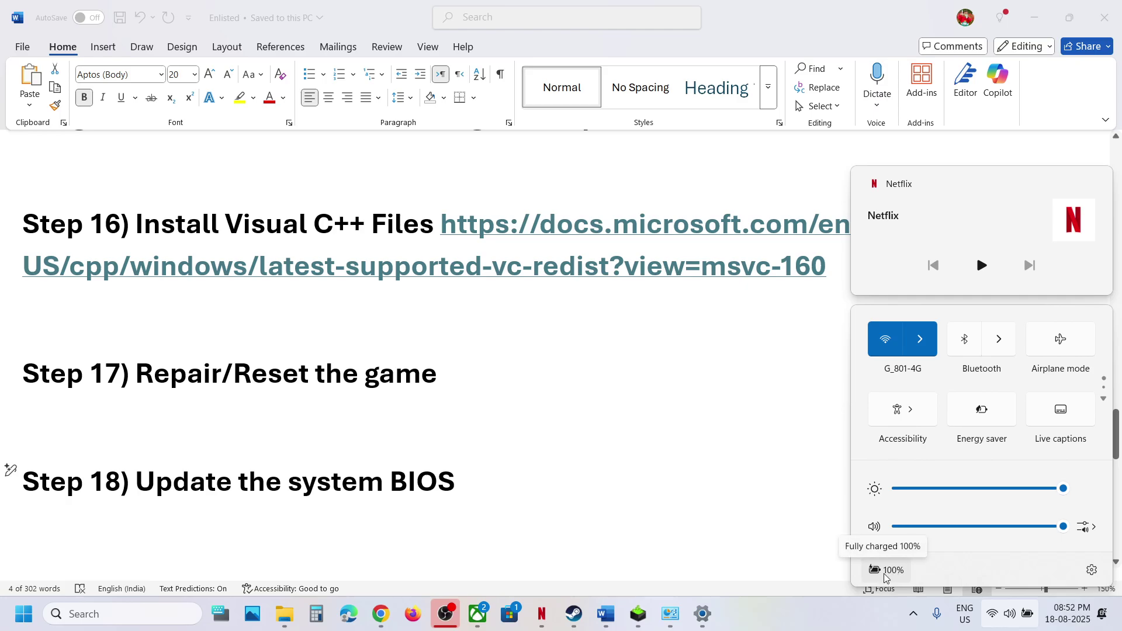
{"action": "left_click", "coordinate": [358, 443]}
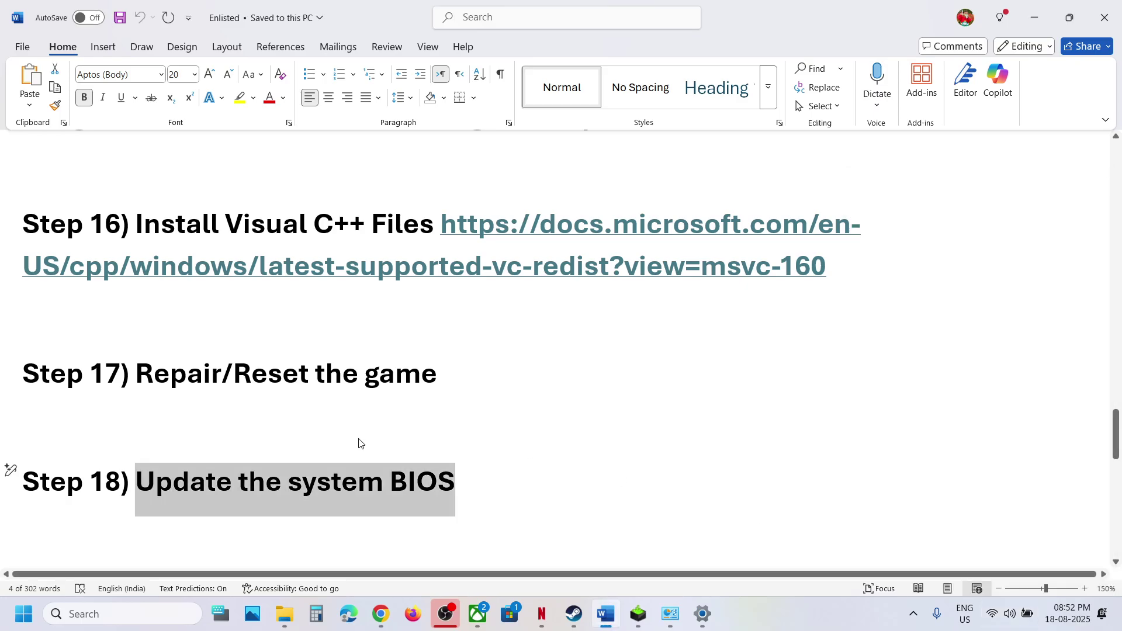
- Highlight Step 19 about Microsoft Store updates in the document, and check for updates on the Microsoft Store downloads page
{"action": "scroll", "coordinate": [360, 439], "scroll_direction": "down", "scroll_amount": 3}
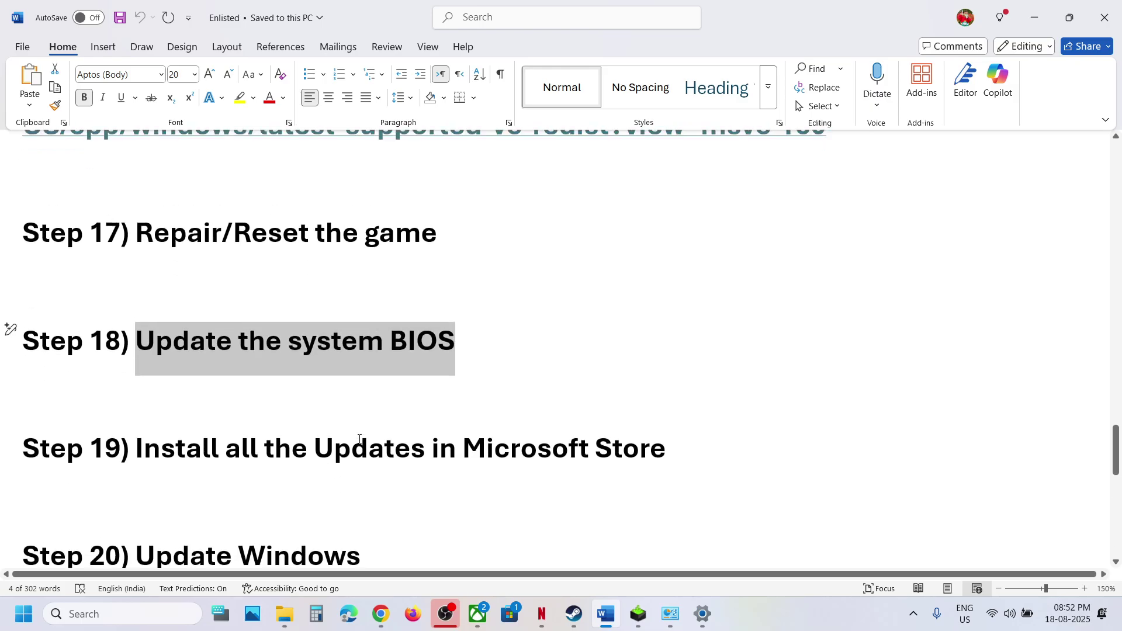
{"action": "left_click_drag", "start_coordinate": [246, 458], "coordinate": [673, 471]}
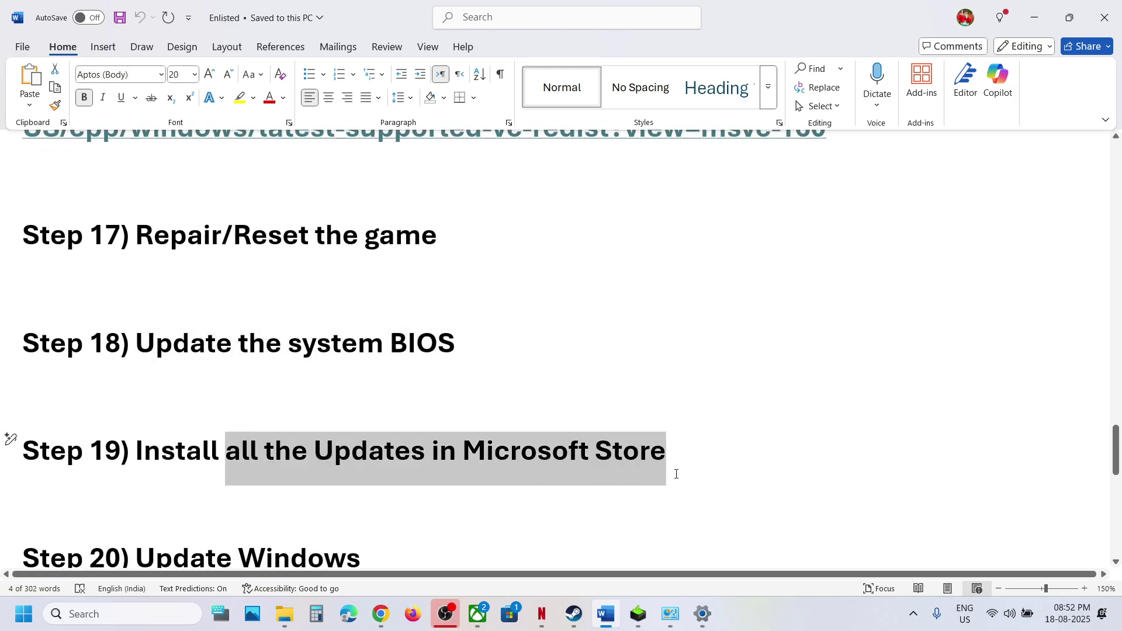
{"action": "left_click", "coordinate": [506, 626]}
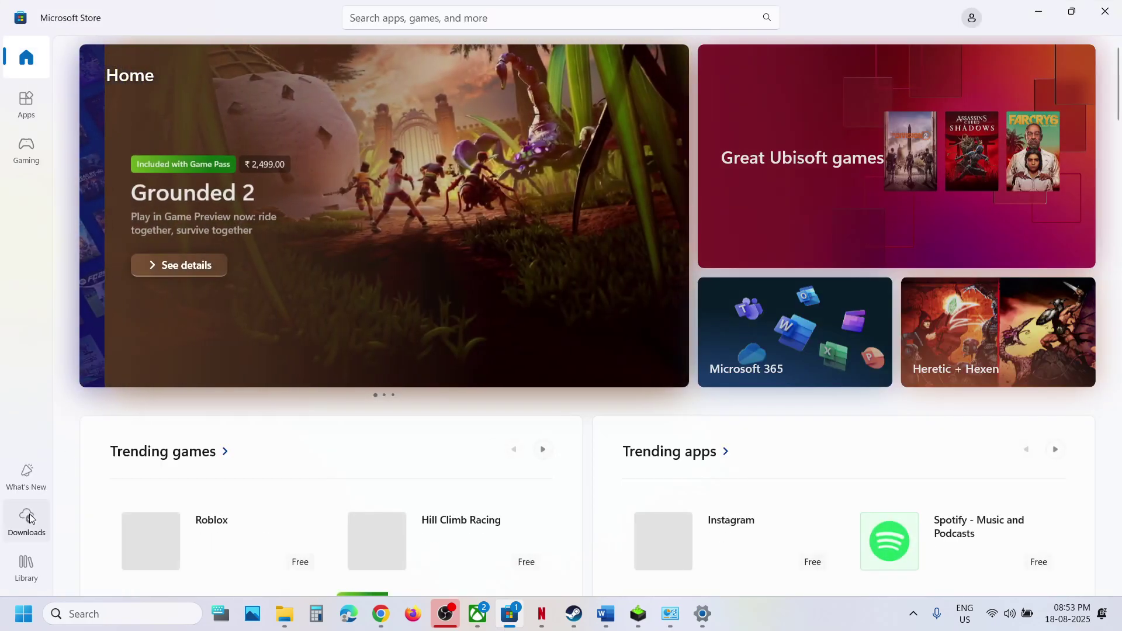
{"action": "left_click", "coordinate": [30, 518]}
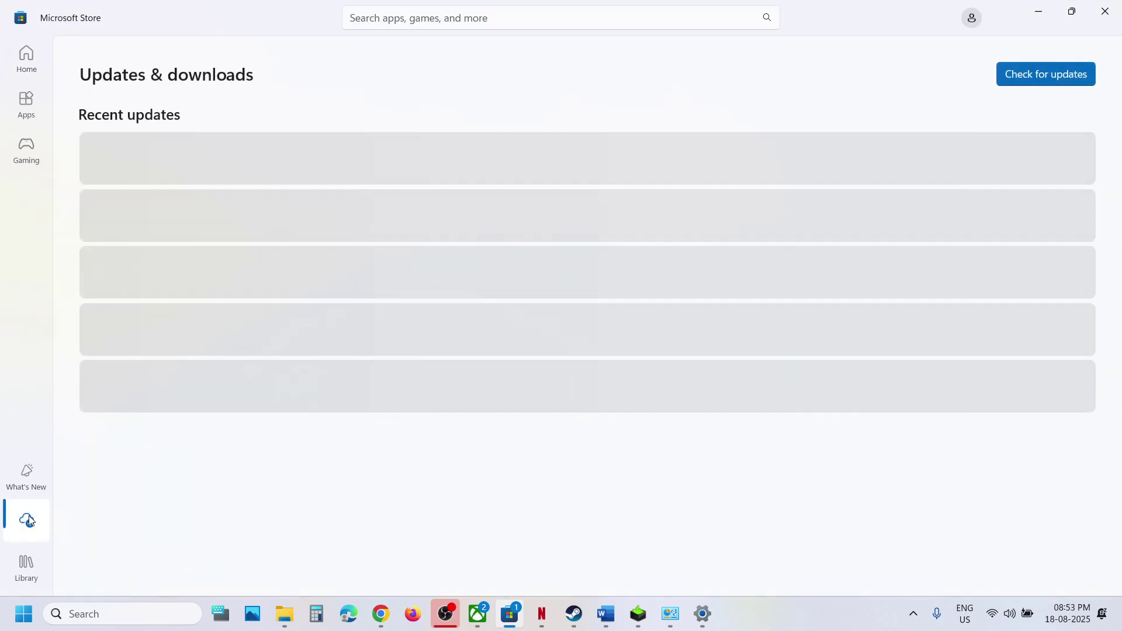
{"action": "left_click", "coordinate": [1041, 83]}
- Switch to Windows Settings, check for updates in Windows Update and bring up the power options that include Restart
{"action": "left_click", "coordinate": [608, 614]}
{"action": "scroll", "coordinate": [383, 463], "scroll_direction": "down", "scroll_amount": 3}
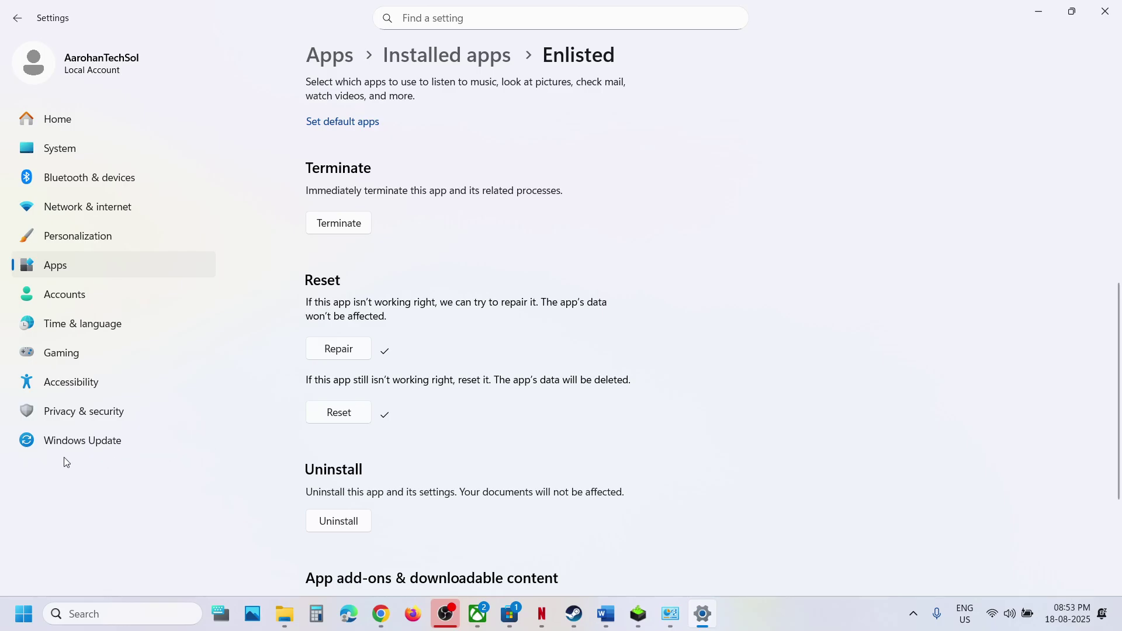
{"action": "left_click", "coordinate": [65, 447]}
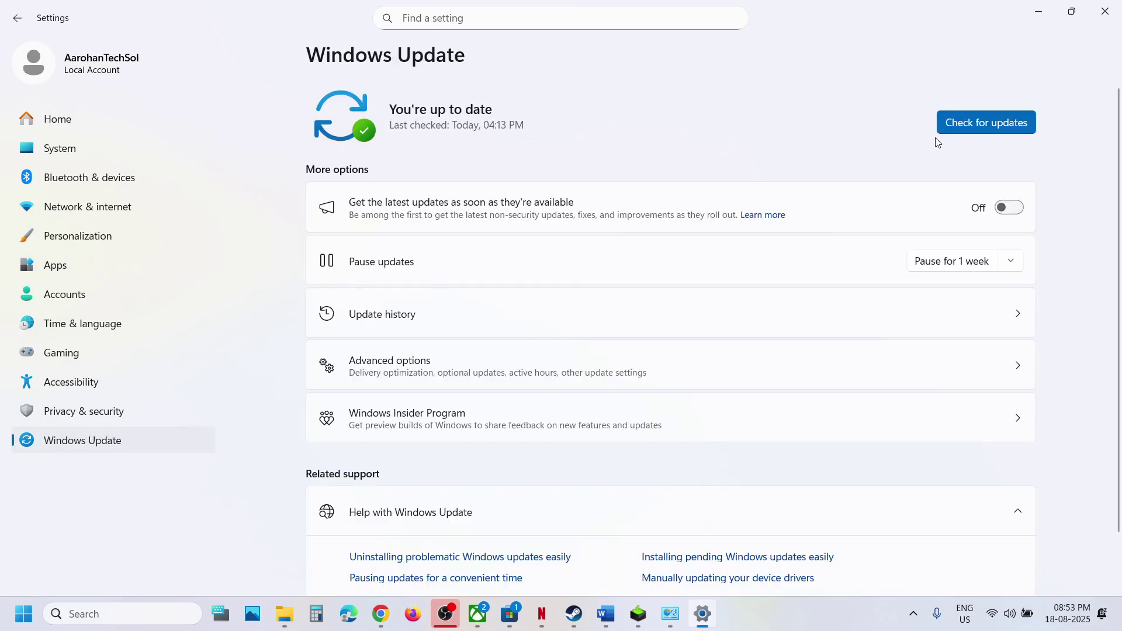
{"action": "left_click", "coordinate": [954, 123]}
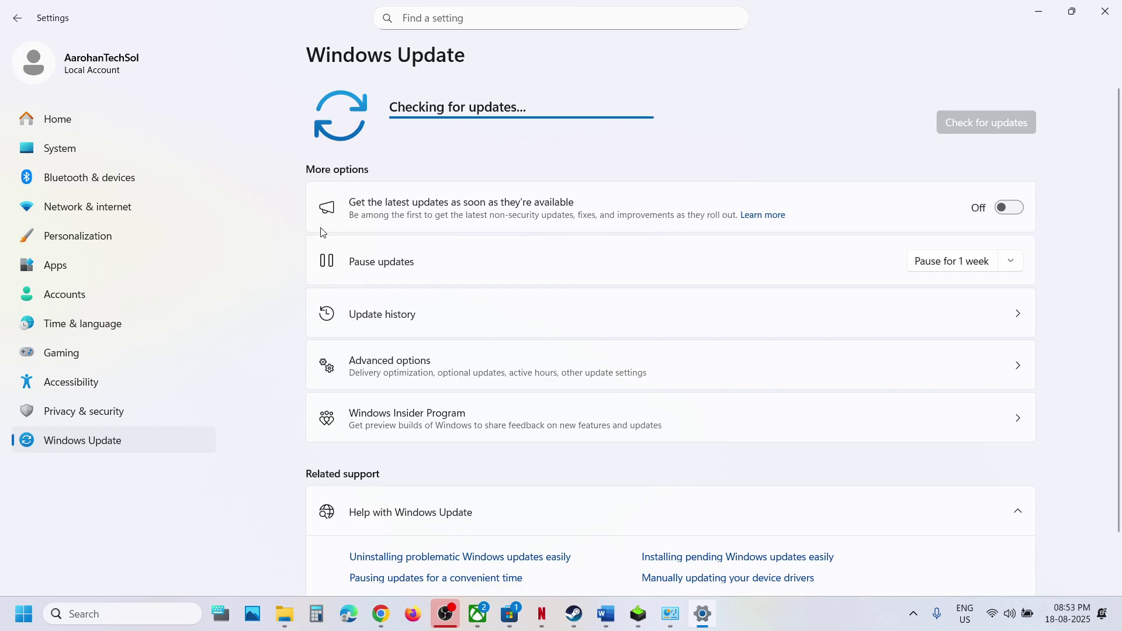
{"action": "left_click", "coordinate": [23, 613]}
{"action": "left_click", "coordinate": [424, 564]}
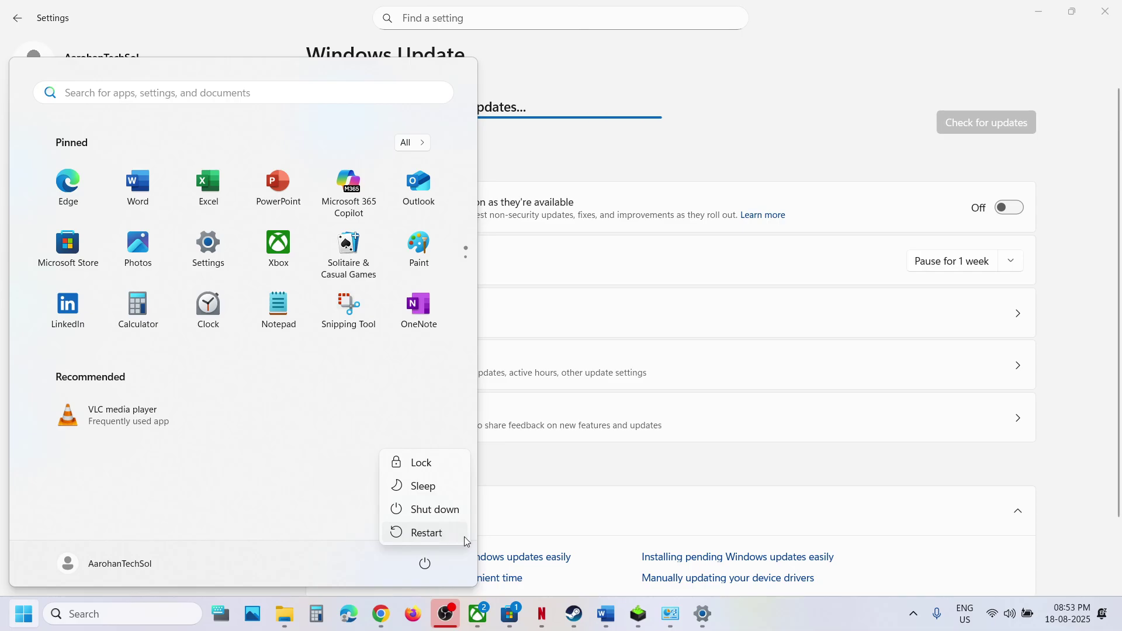
- Return to the Word document and copy the full Get-AppxPackage -AllUsers command under Step 21
{"action": "left_click", "coordinate": [575, 612]}
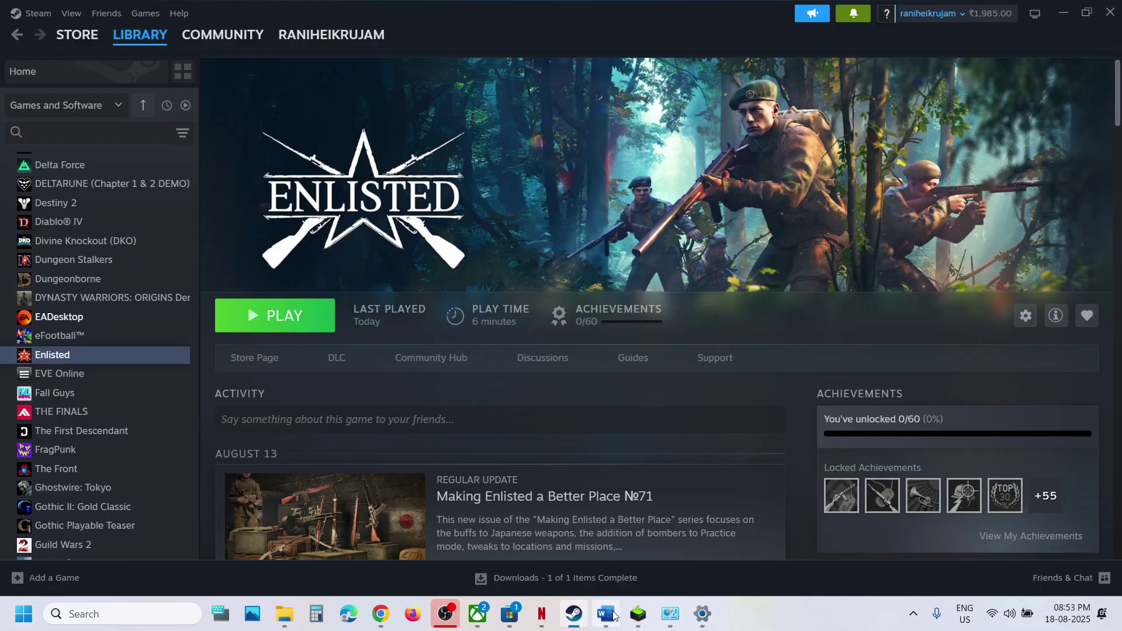
{"action": "left_click", "coordinate": [606, 612]}
{"action": "scroll", "coordinate": [334, 390], "scroll_direction": "down", "scroll_amount": 3}
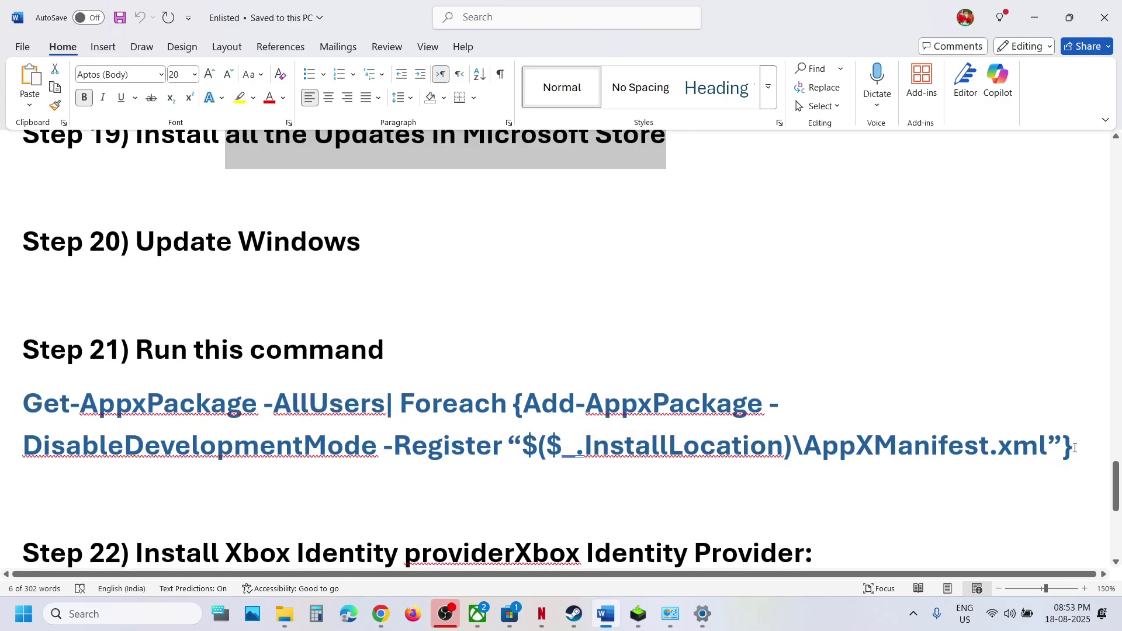
{"action": "left_click_drag", "start_coordinate": [1081, 448], "coordinate": [24, 407]}
{"action": "key", "text": "super+c"}
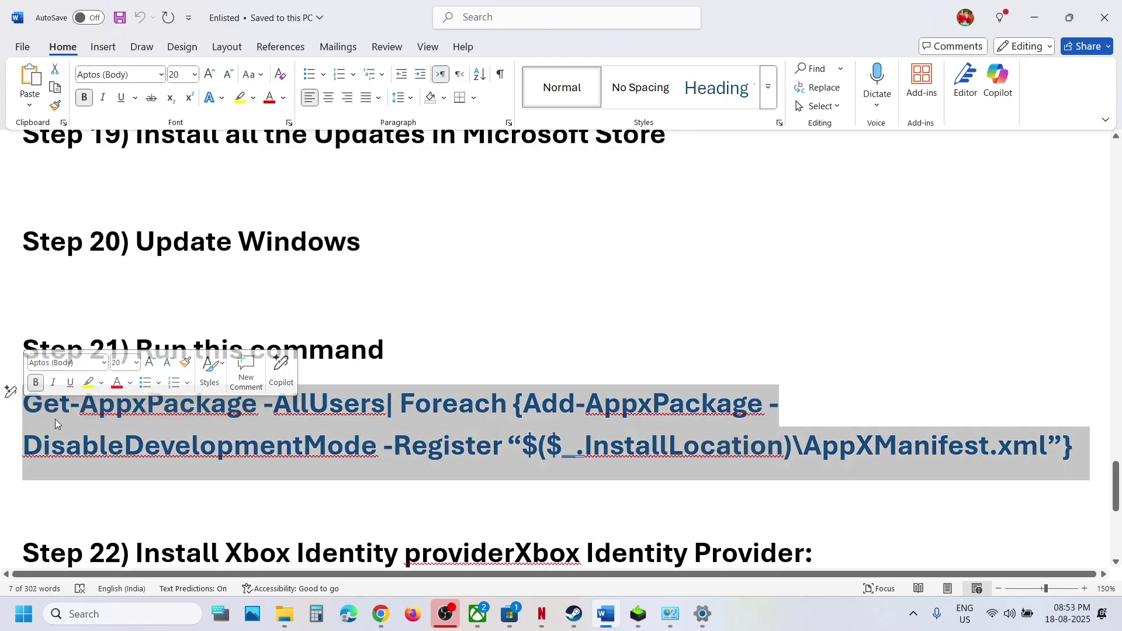
{"action": "right_click", "coordinate": [55, 419]}
{"action": "left_click", "coordinate": [108, 194]}
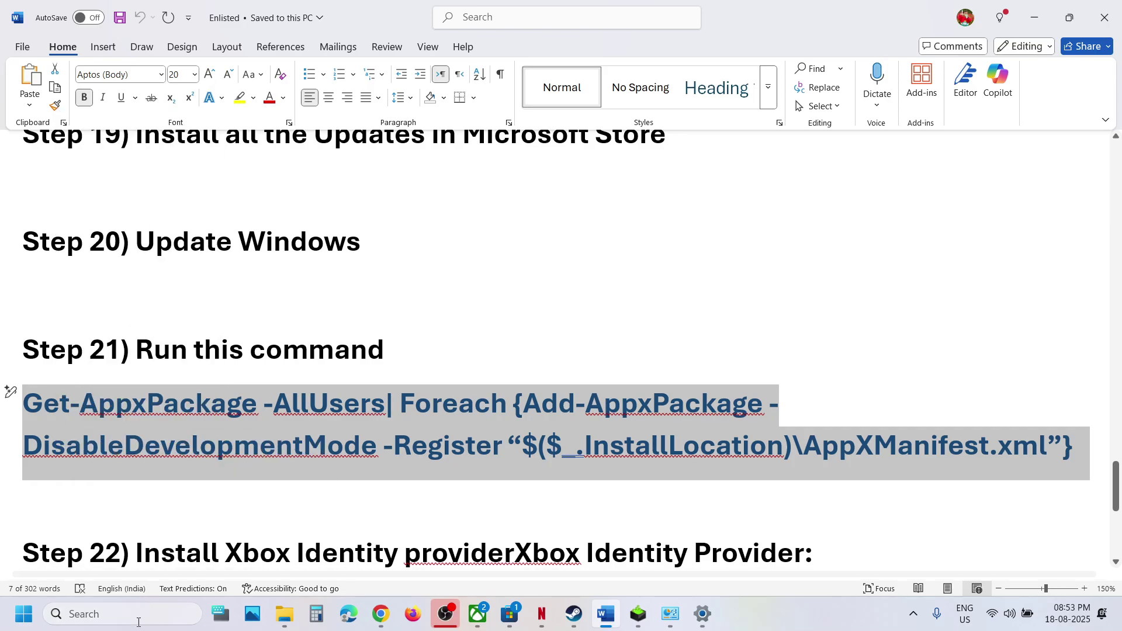
- Search Windows for "powershell", open Windows PowerShell as administrator and run the copied Get-AppxPackage re-registration command
{"action": "left_click", "coordinate": [138, 618]}
{"action": "type", "text": "powershell"}
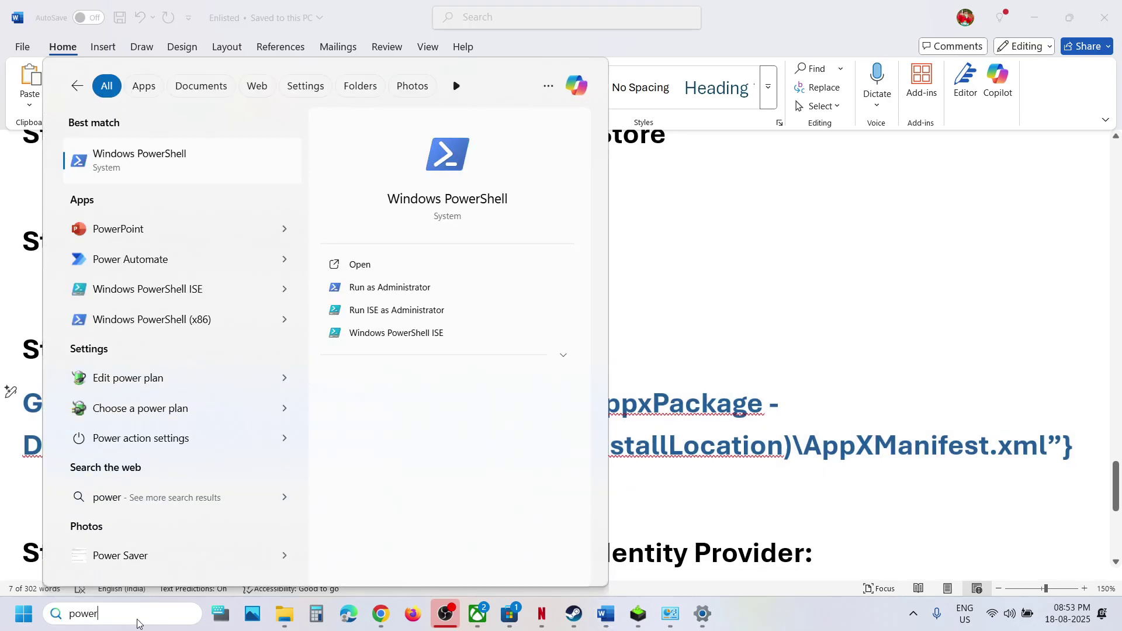
{"action": "right_click", "coordinate": [134, 156]}
{"action": "left_click", "coordinate": [197, 173]}
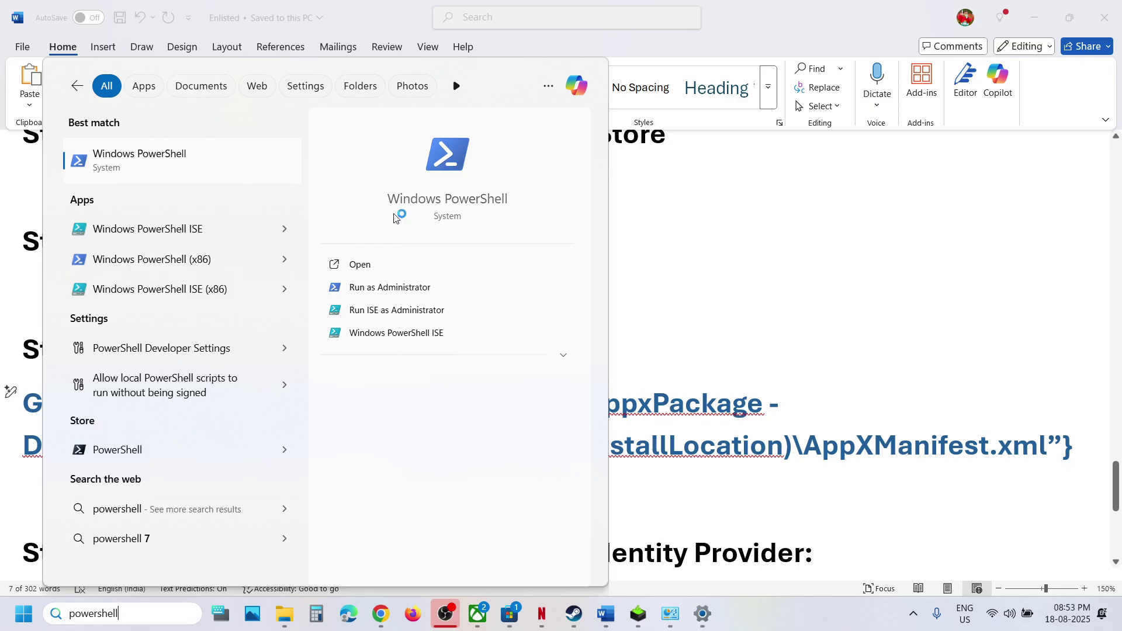
{"action": "left_click", "coordinate": [502, 430]}
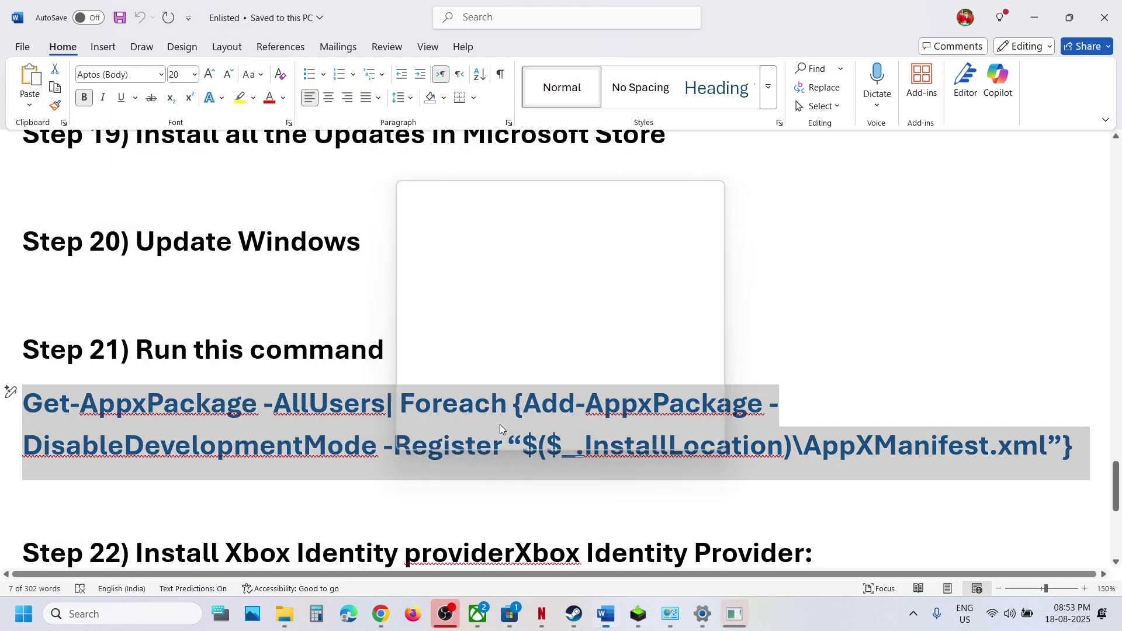
{"action": "right_click", "coordinate": [340, 237]}
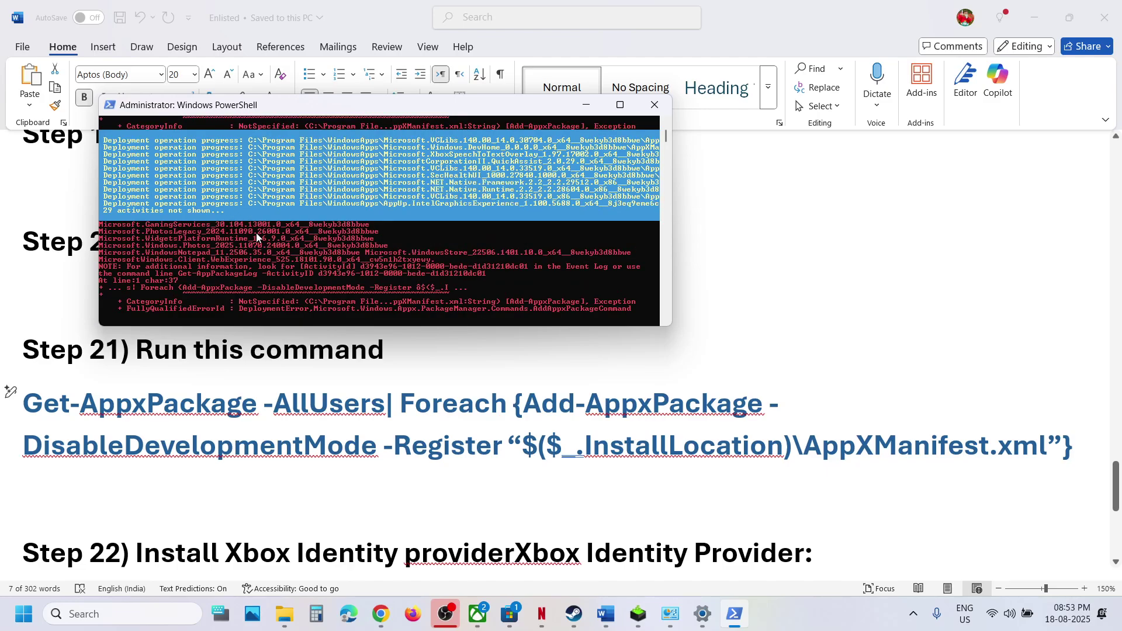
- Copy the Xbox Identity Provider link under Step 22 in Word and open it in the new tab in Chrome
{"action": "key", "text": "alt+Tab"}
{"action": "scroll", "coordinate": [351, 488], "scroll_direction": "down", "scroll_amount": 4}
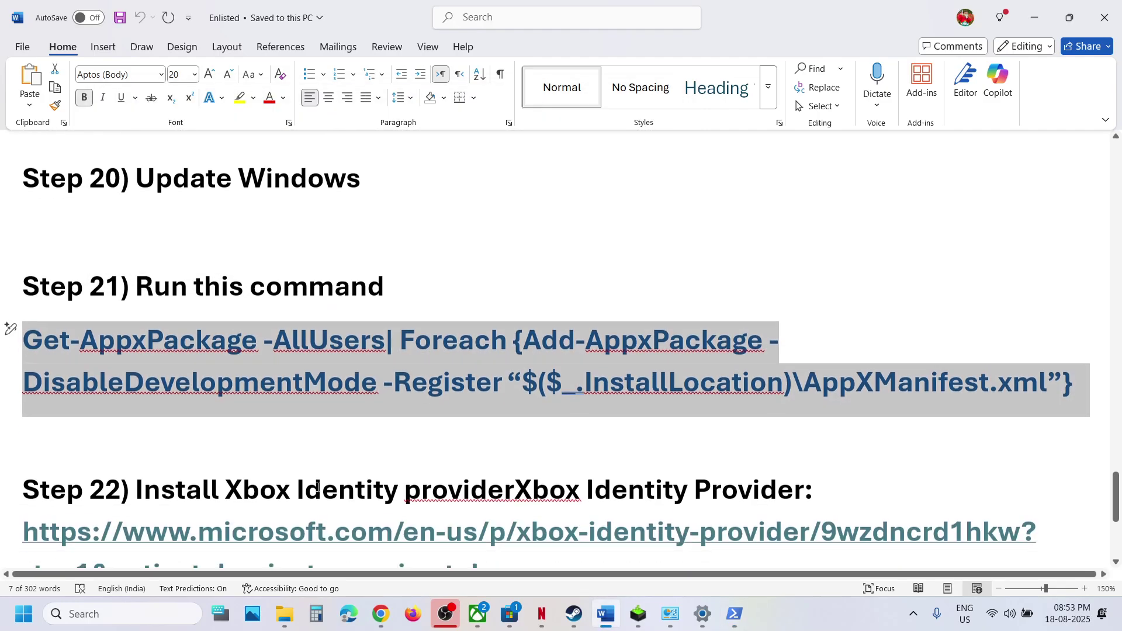
{"action": "left_click_drag", "start_coordinate": [504, 454], "coordinate": [10, 436]}
{"action": "key", "text": "ctrl+c"}
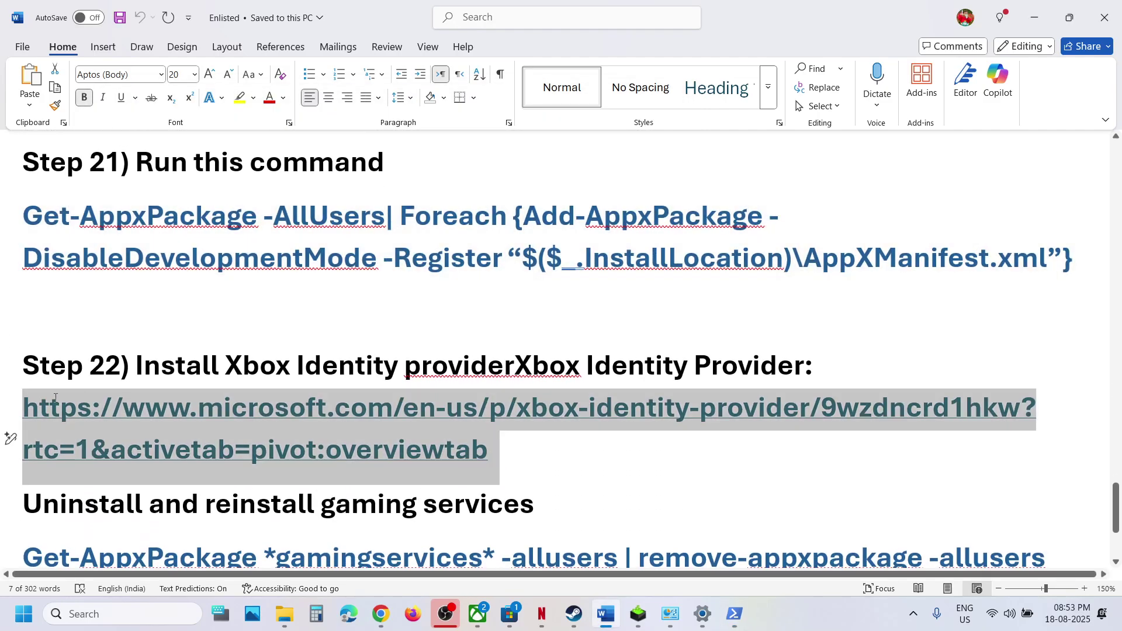
{"action": "left_click", "coordinate": [380, 618]}
{"action": "left_click", "coordinate": [387, 16]}
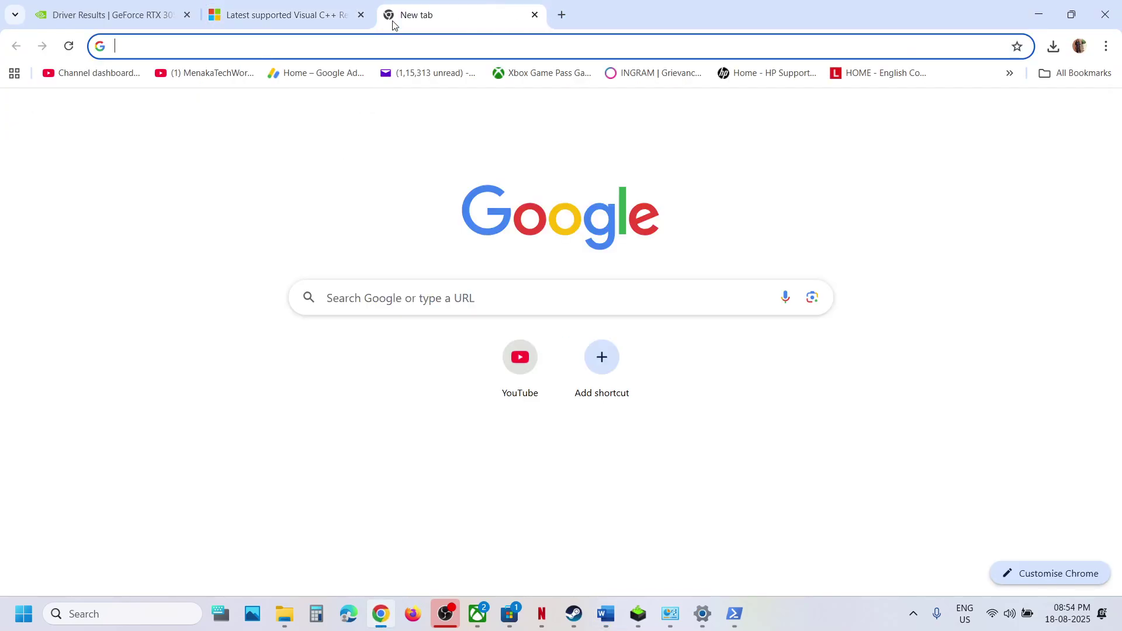
{"action": "key", "text": "ctrl+v"}
{"action": "key", "text": "Return"}
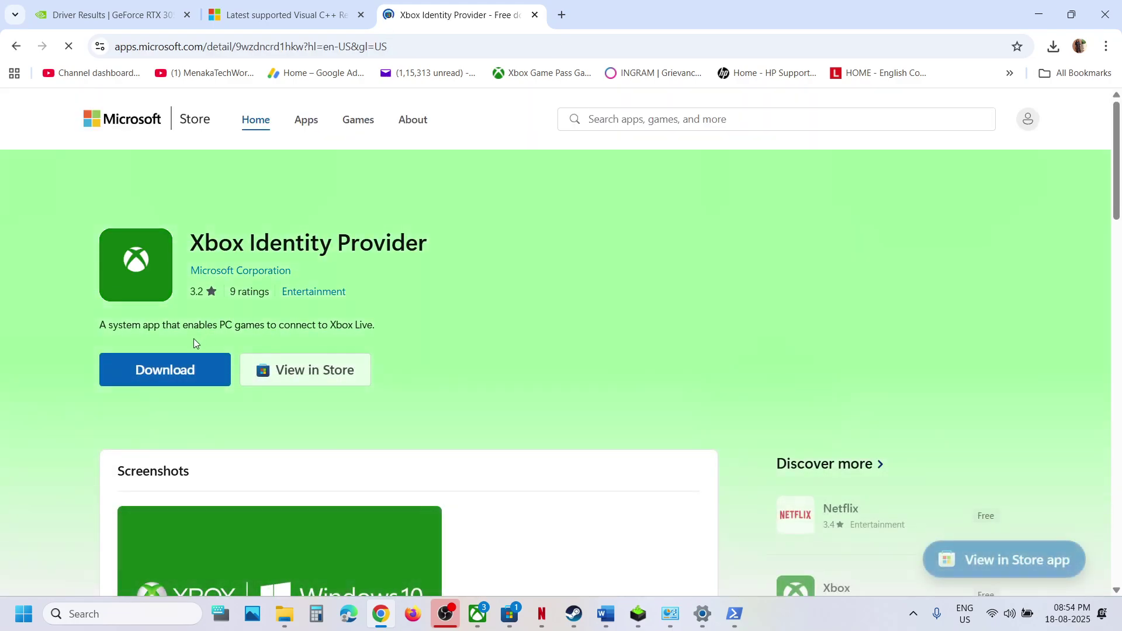
- Download Xbox Identity Provider, staying on the site when prompted, open its page in the Microsoft Store app and minimize the Store
{"action": "left_click", "coordinate": [150, 370]}
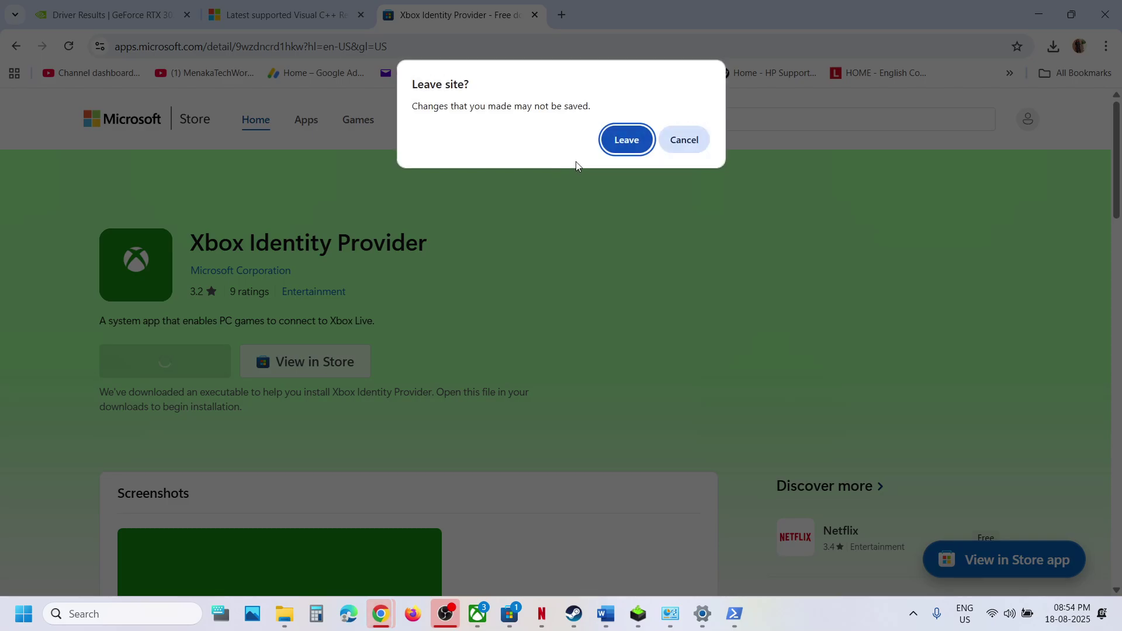
{"action": "left_click", "coordinate": [681, 139]}
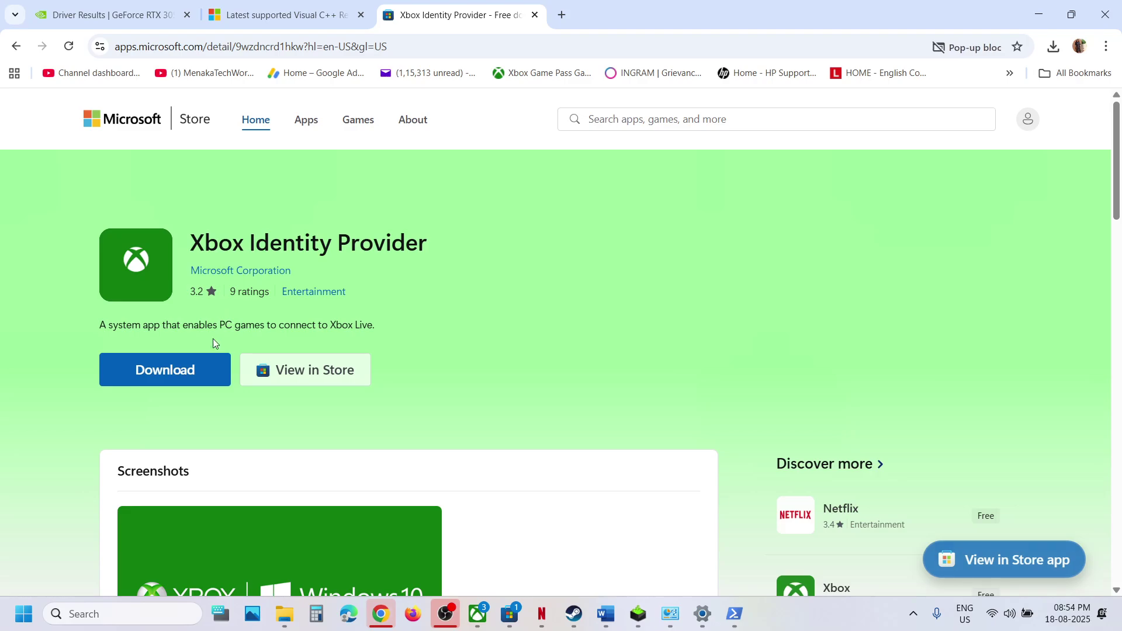
{"action": "left_click", "coordinate": [198, 369]}
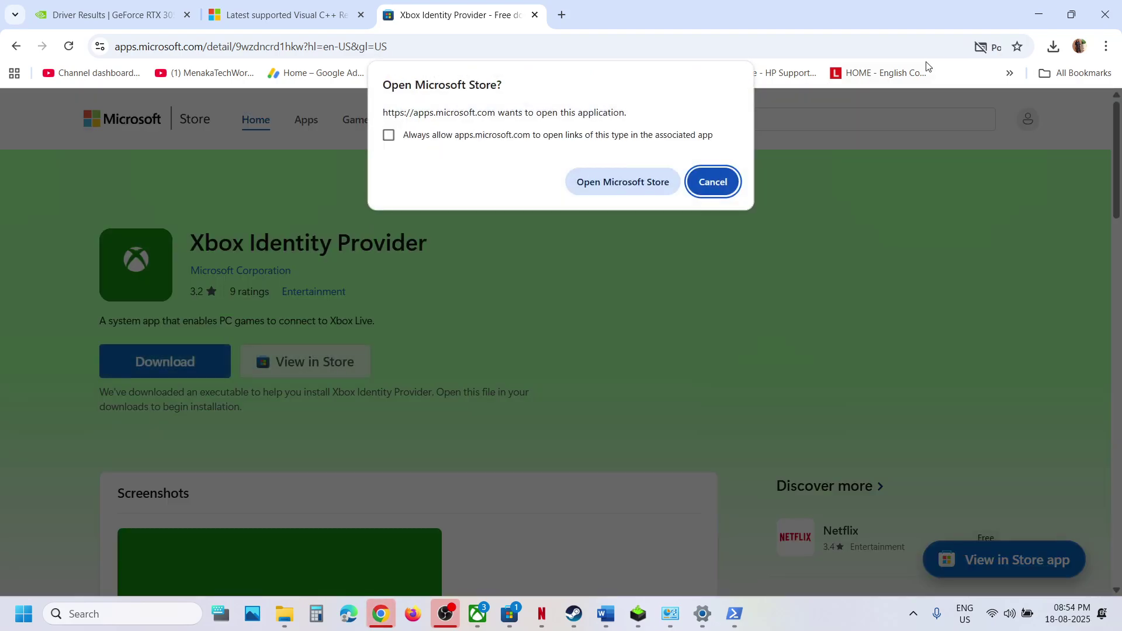
{"action": "left_click", "coordinate": [637, 193]}
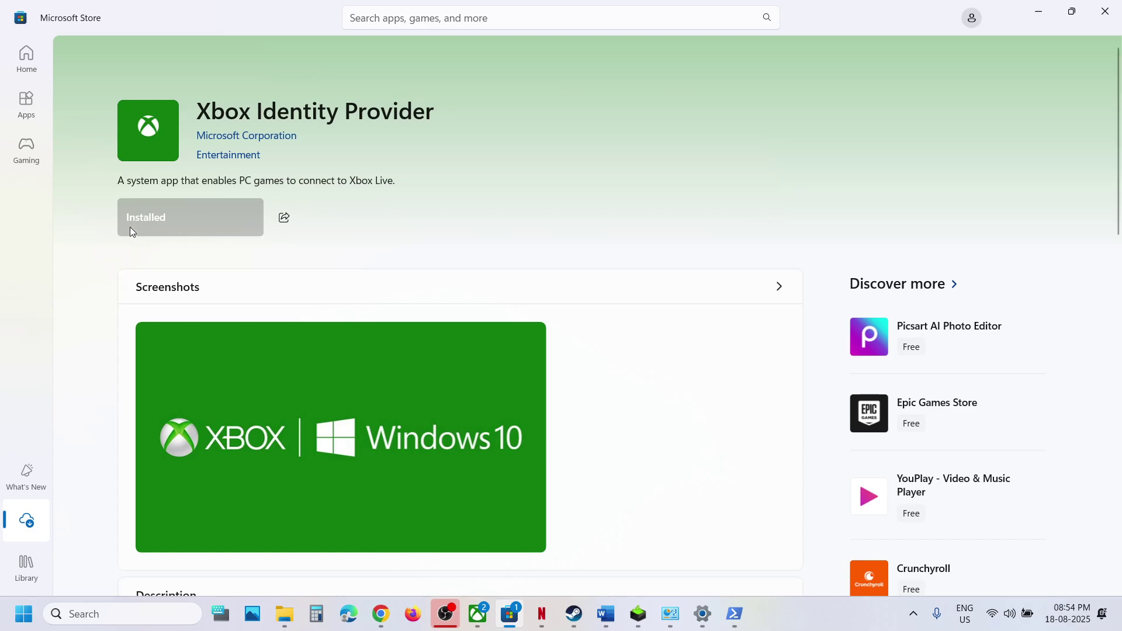
{"action": "left_click", "coordinate": [1039, 13]}
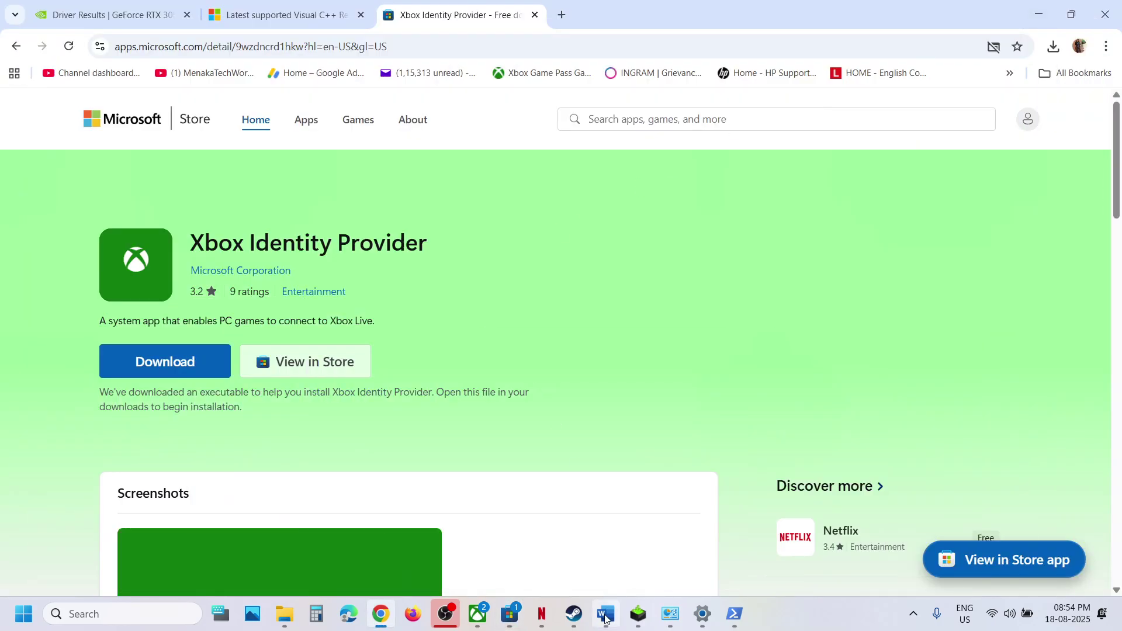
- Switch to the Word document and copy the Get-AppxPackage *gamingservices* removal command under "Uninstall and reinstall gaming services"
{"action": "left_click", "coordinate": [605, 618]}
{"action": "scroll", "coordinate": [397, 416], "scroll_direction": "down", "scroll_amount": 2}
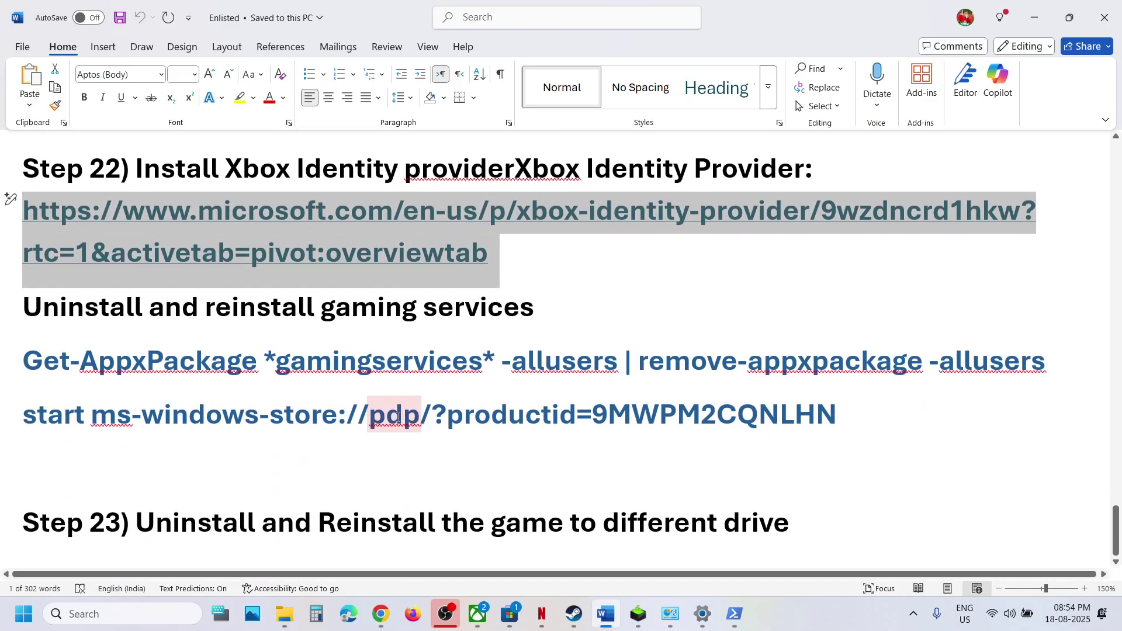
{"action": "triple_click", "coordinate": [590, 366]}
{"action": "key", "text": "super+c"}
{"action": "right_click", "coordinate": [590, 366]}
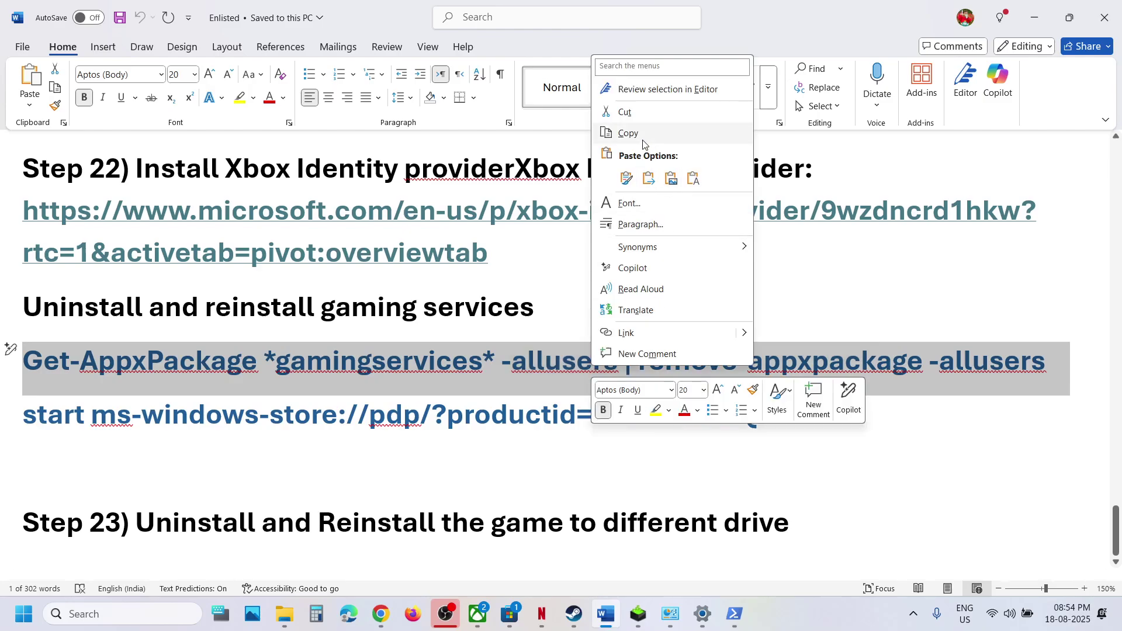
{"action": "left_click", "coordinate": [629, 133]}
- Search Windows for "powershell", open Windows PowerShell as administrator and run Get-AppxPackage *gamingservices* -allusers | remove-appxpackage -allusers
{"action": "left_click", "coordinate": [174, 612]}
{"action": "type", "text": "powershell"}
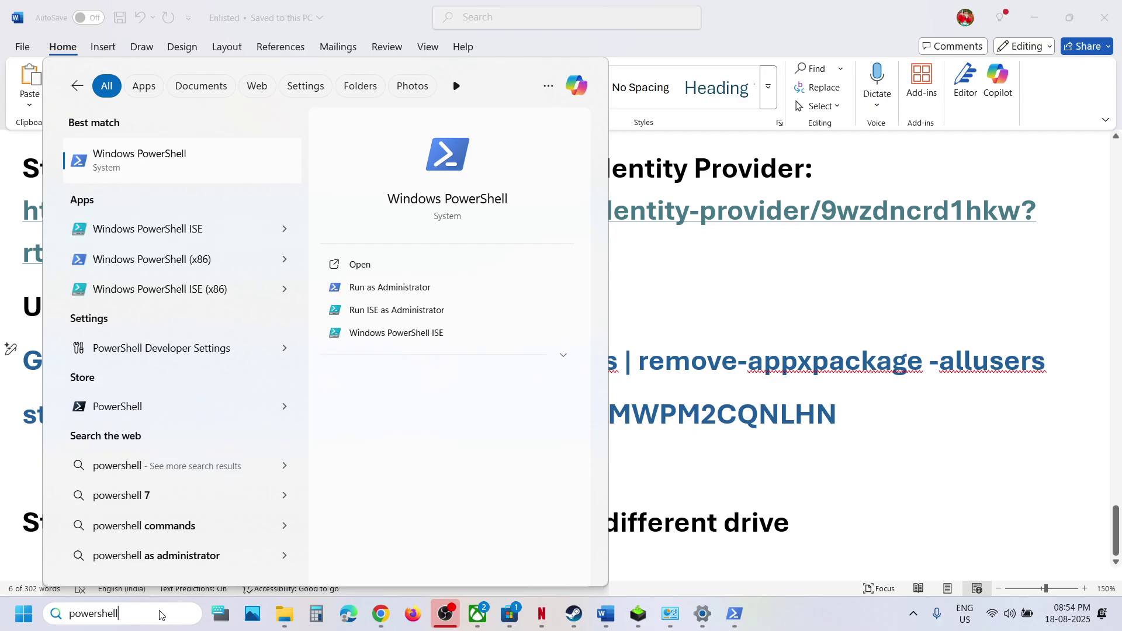
{"action": "right_click", "coordinate": [178, 169]}
{"action": "left_click", "coordinate": [231, 183]}
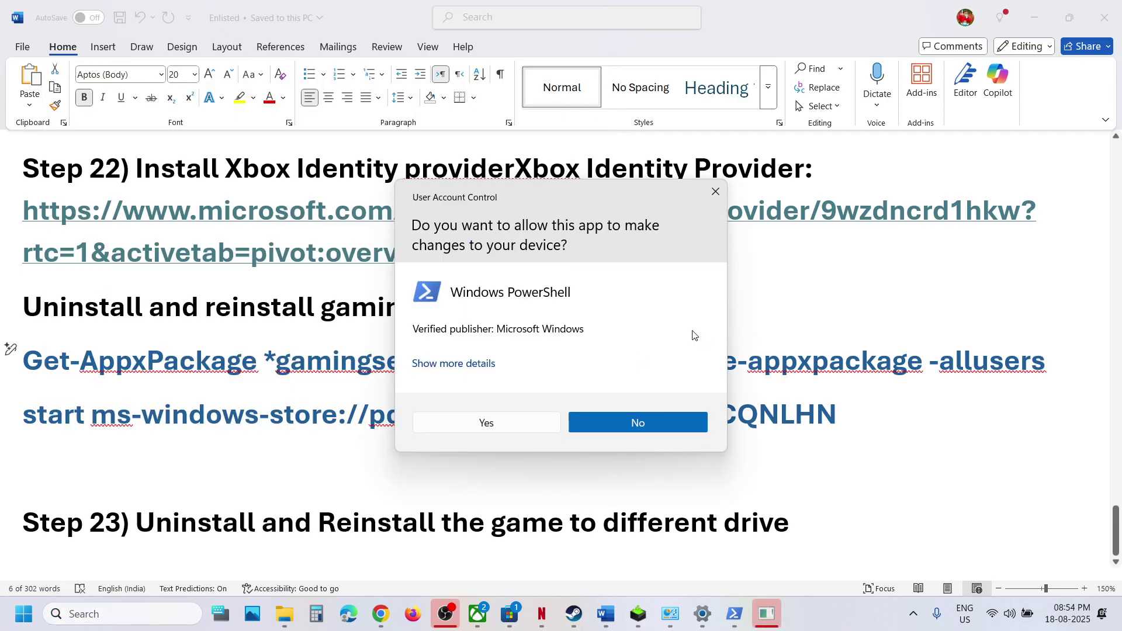
{"action": "left_click", "coordinate": [483, 429]}
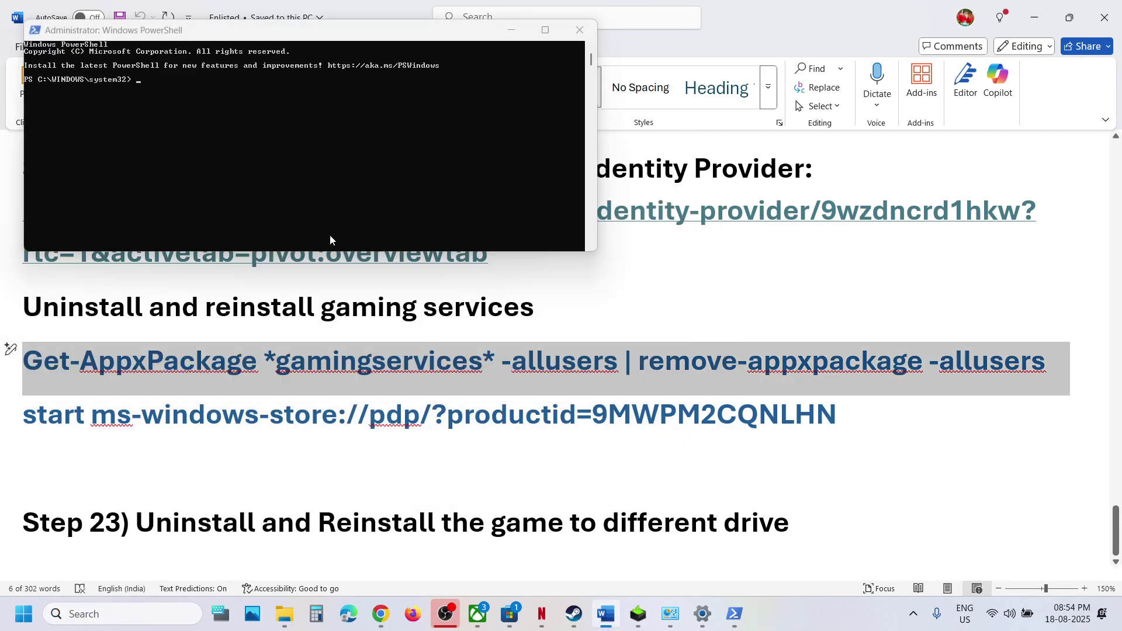
{"action": "right_click", "coordinate": [452, 131]}
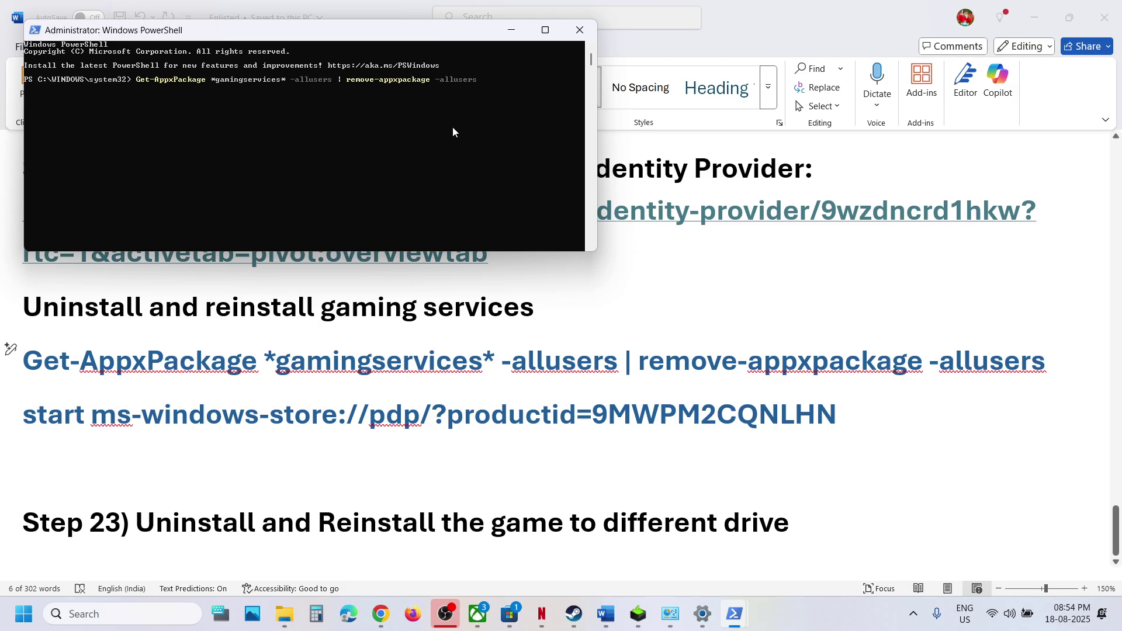
- Copy start ms-windows-store://pdp/?productid=9MWPM2CQNLHN from Word, run it in the administrator PowerShell and install Gaming Services from the Microsoft Store, approving the account control prompt
{"action": "triple_click", "coordinate": [415, 417]}
{"action": "key", "text": "super+c"}
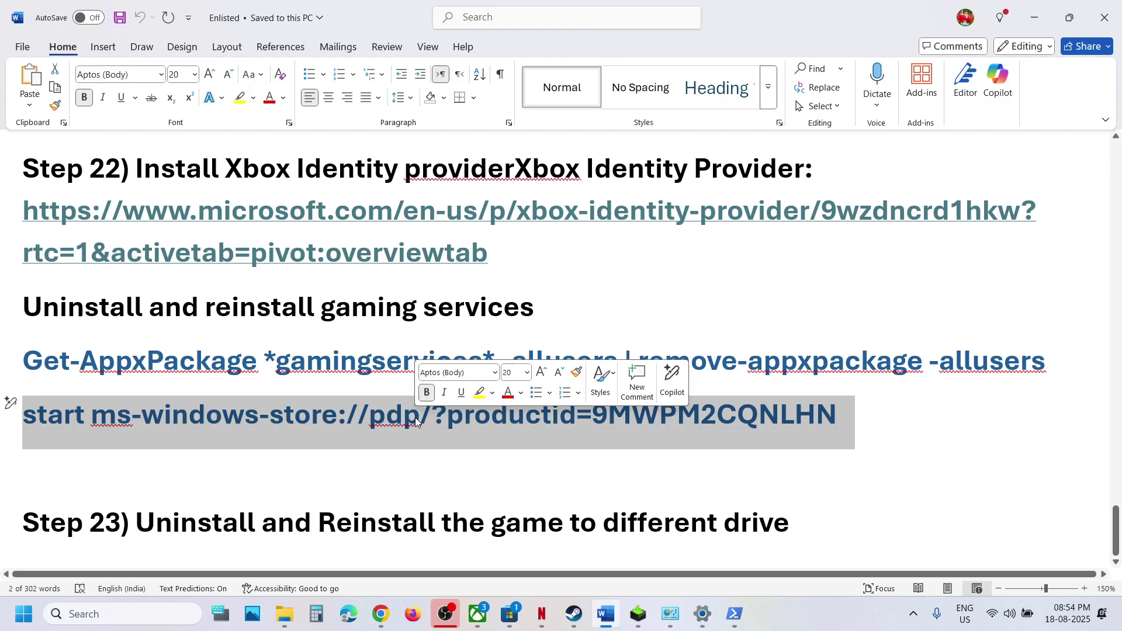
{"action": "key", "text": "alt+Tab"}
{"action": "left_click", "coordinate": [381, 145]}
{"action": "right_click", "coordinate": [381, 146]}
{"action": "key", "text": "Return"}
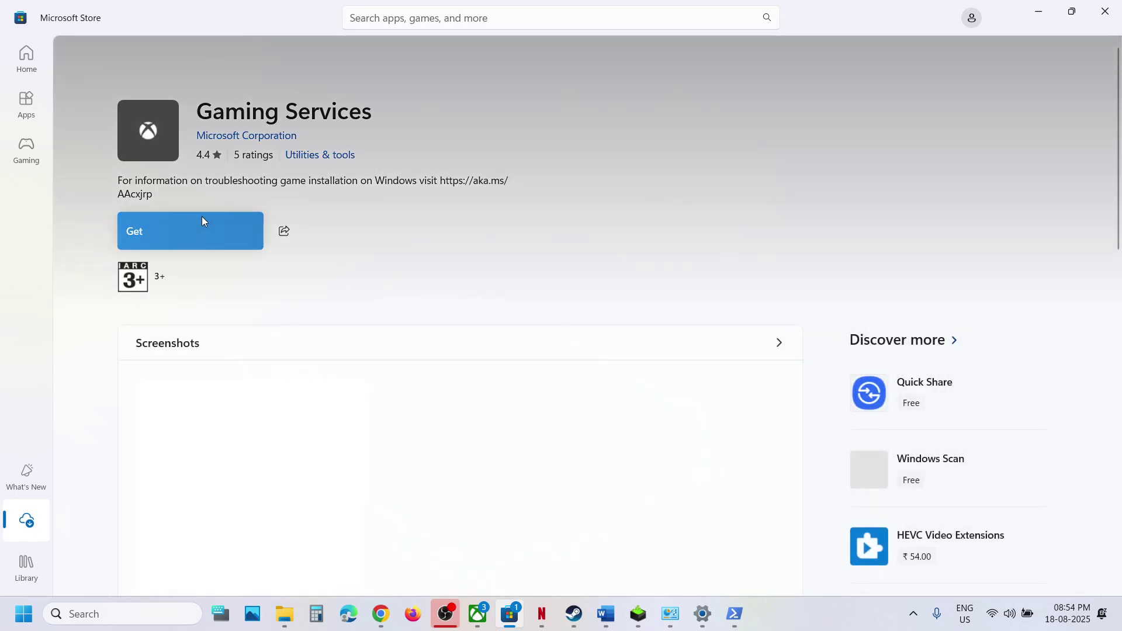
{"action": "left_click", "coordinate": [203, 221]}
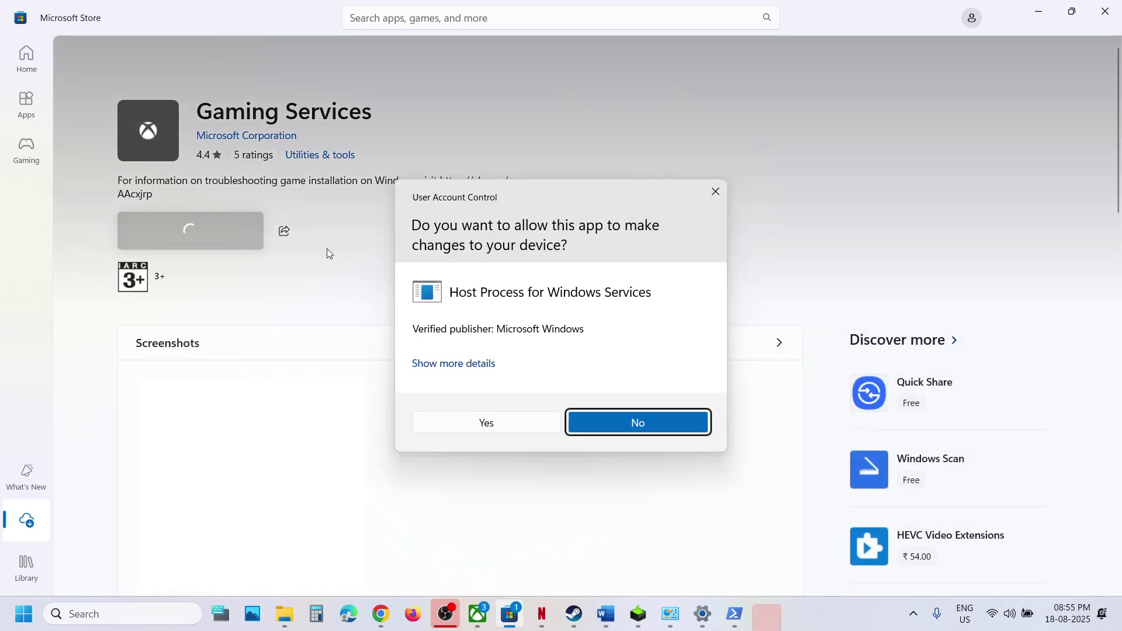
{"action": "left_click", "coordinate": [451, 422]}
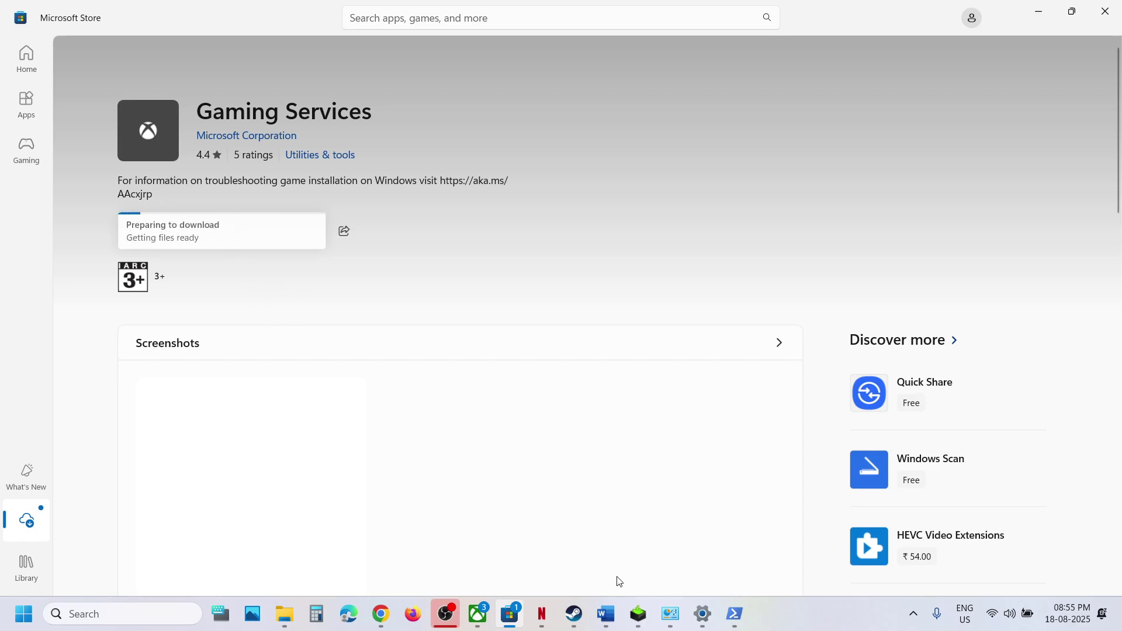
- Go back to Word to review Step 23 about reinstalling the game to a different drive, and switch to Steam
{"action": "left_click", "coordinate": [606, 613]}
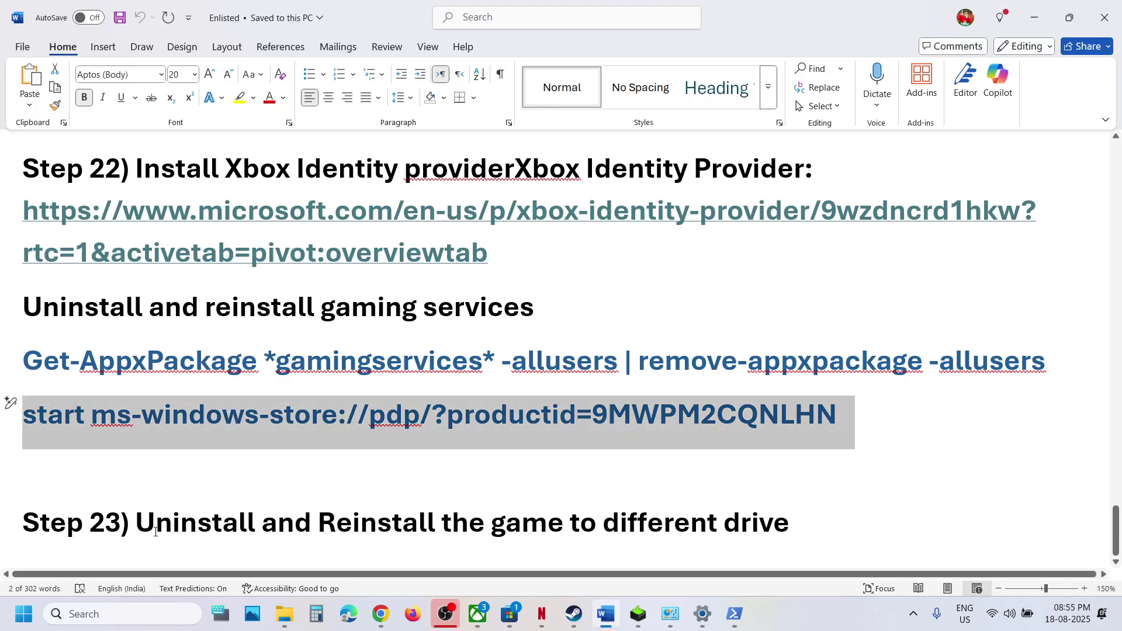
{"action": "left_click_drag", "start_coordinate": [155, 529], "coordinate": [789, 529]}
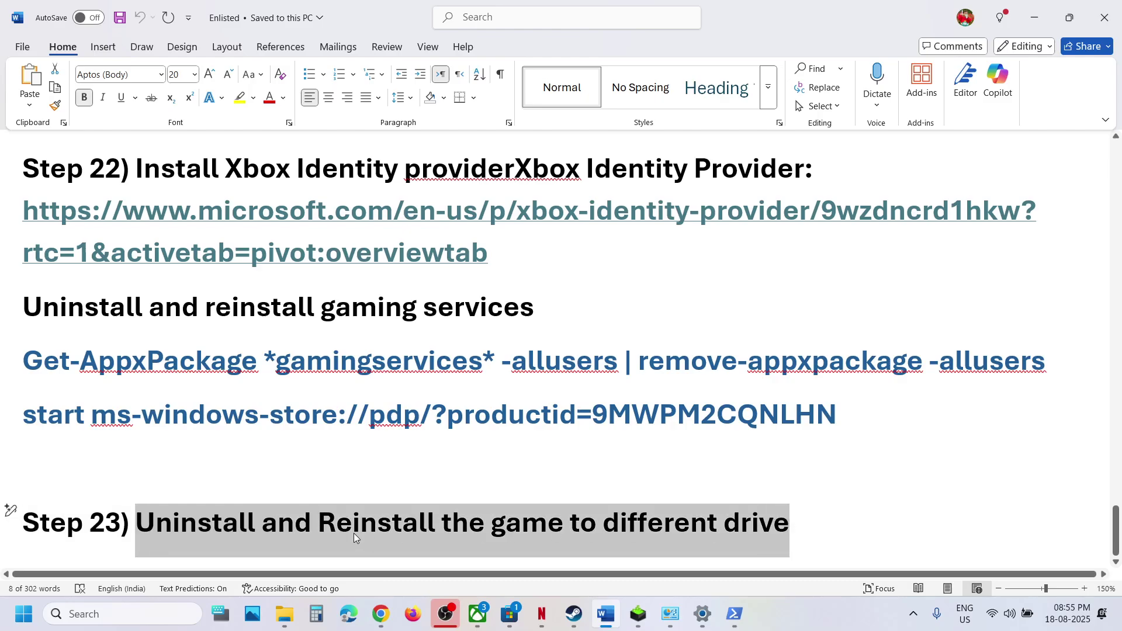
{"action": "left_click", "coordinate": [378, 532]}
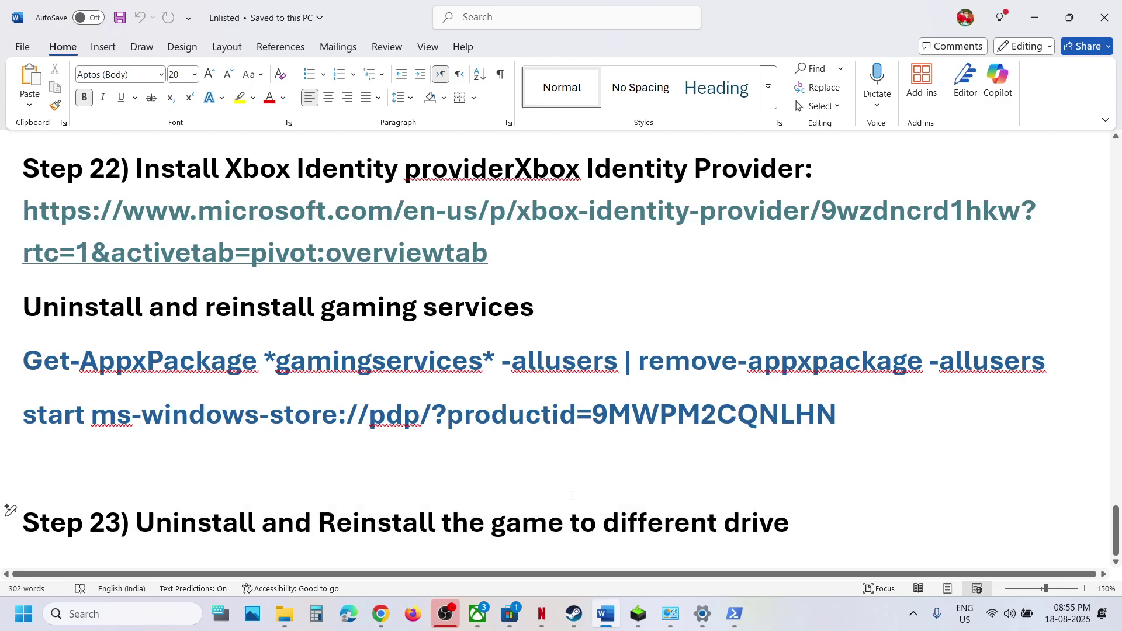
{"action": "left_click_drag", "start_coordinate": [446, 528], "coordinate": [839, 504]}
{"action": "left_click", "coordinate": [572, 615]}
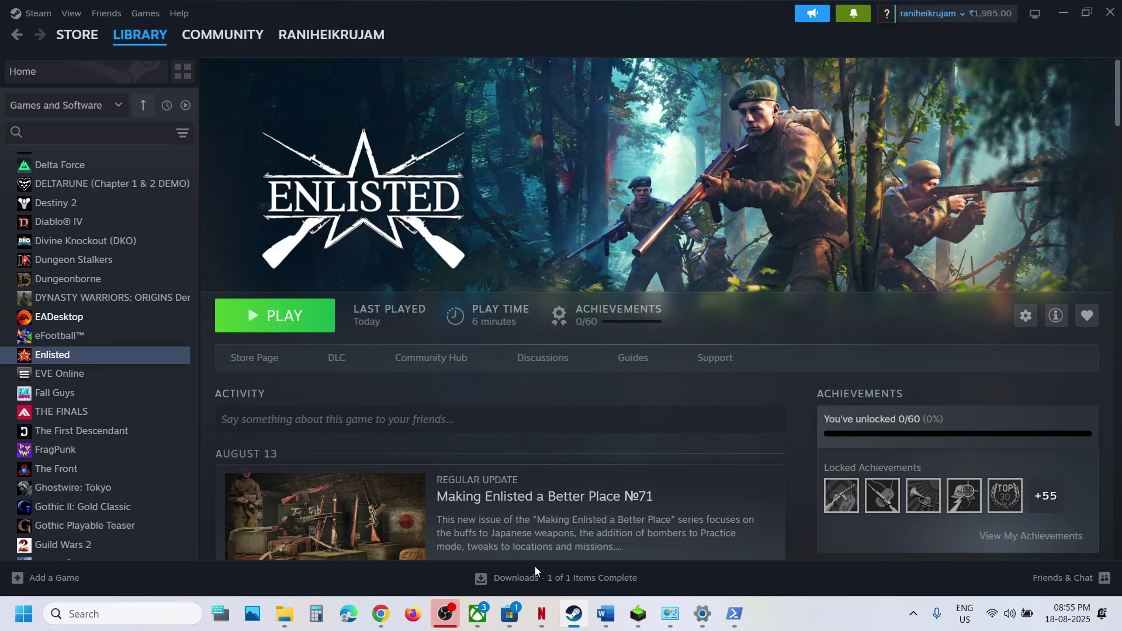
- Switch to the Xbox app, continue past the update retry prompt and try to launch Enlisted
{"action": "left_click", "coordinate": [479, 618]}
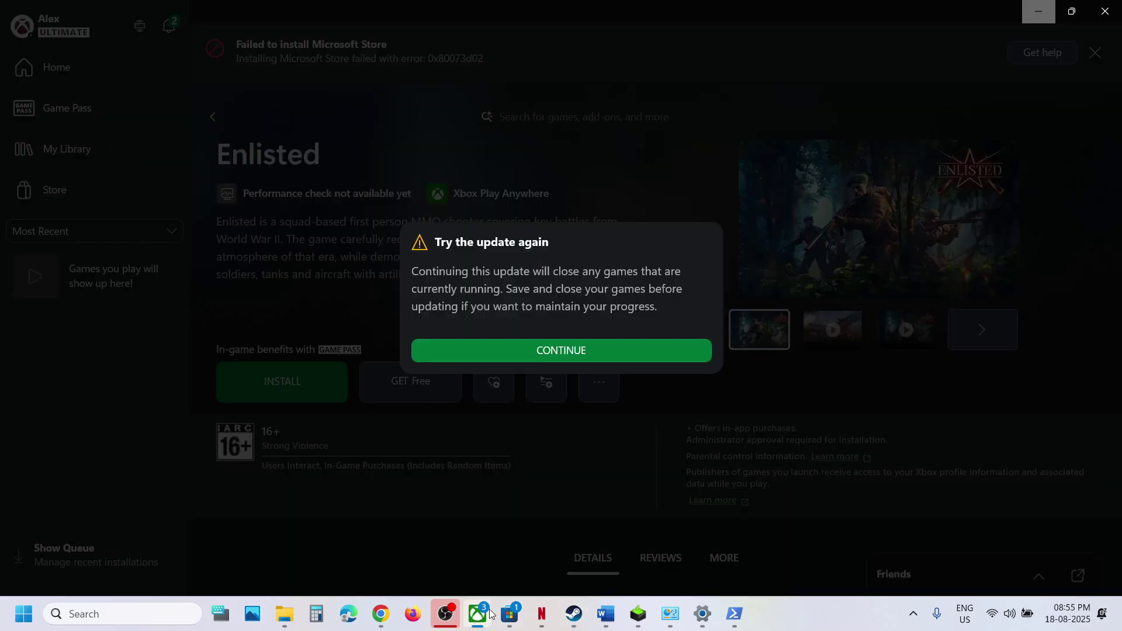
{"action": "left_click", "coordinate": [573, 351]}
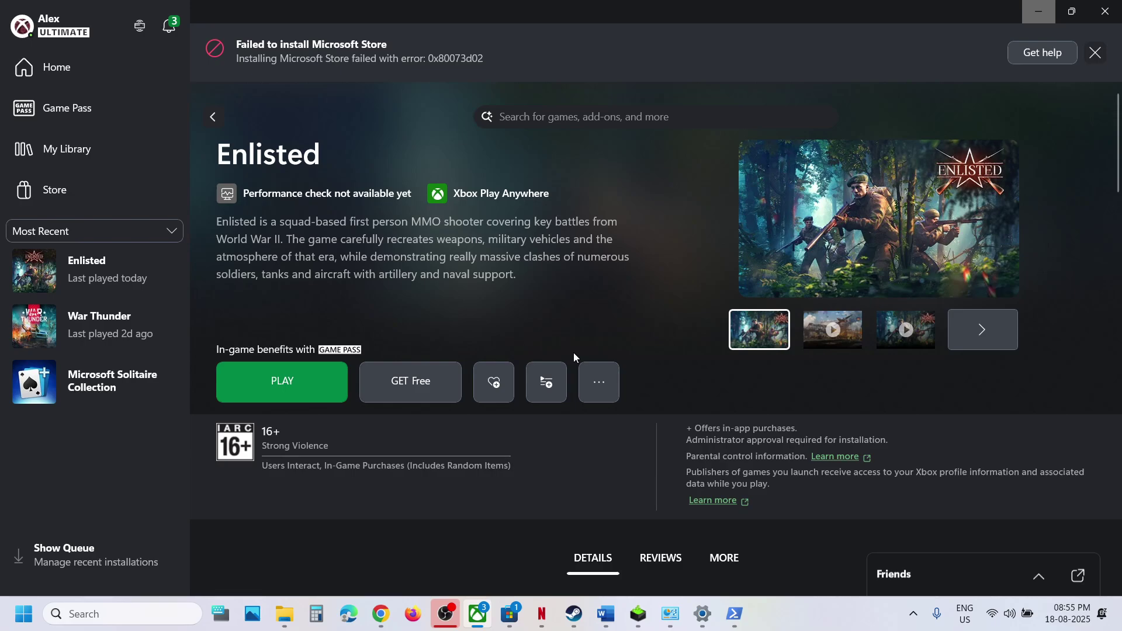
{"action": "left_click", "coordinate": [328, 390]}
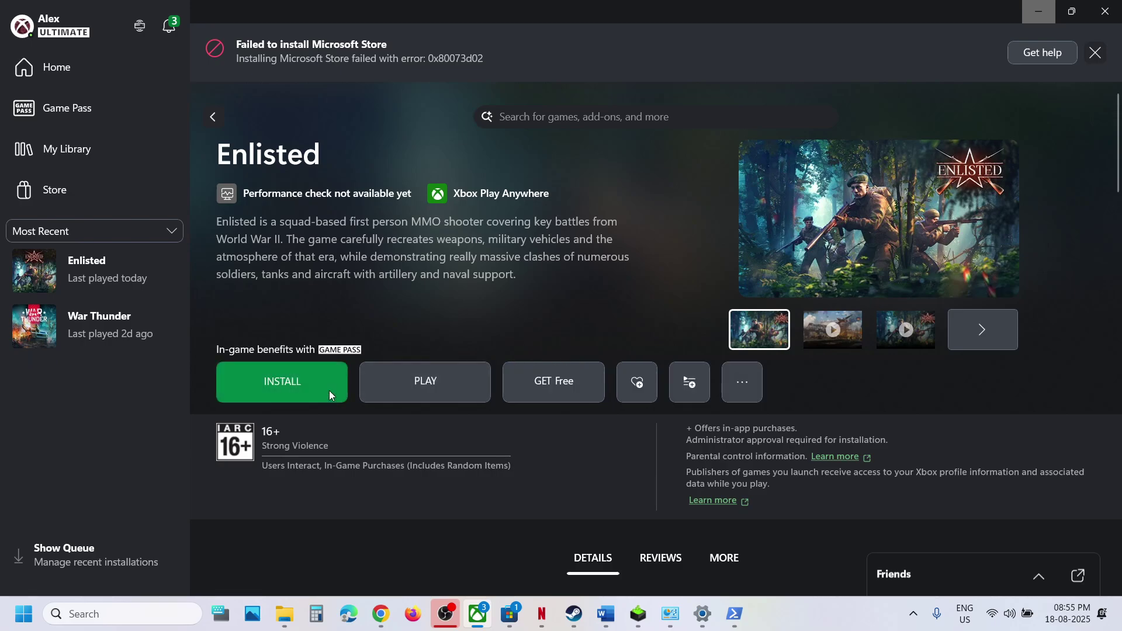
- Quit the Xbox app running in the background and return to the Gaming Services page in the Microsoft Store
{"action": "left_click", "coordinate": [913, 613]}
{"action": "right_click", "coordinate": [893, 570]}
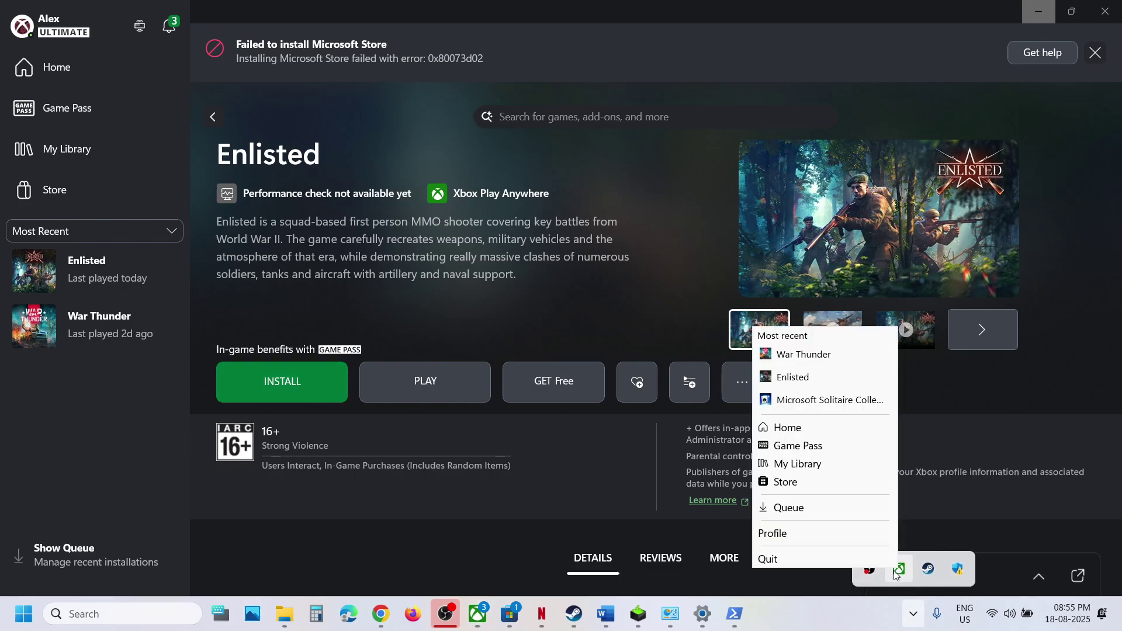
{"action": "left_click", "coordinate": [865, 562]}
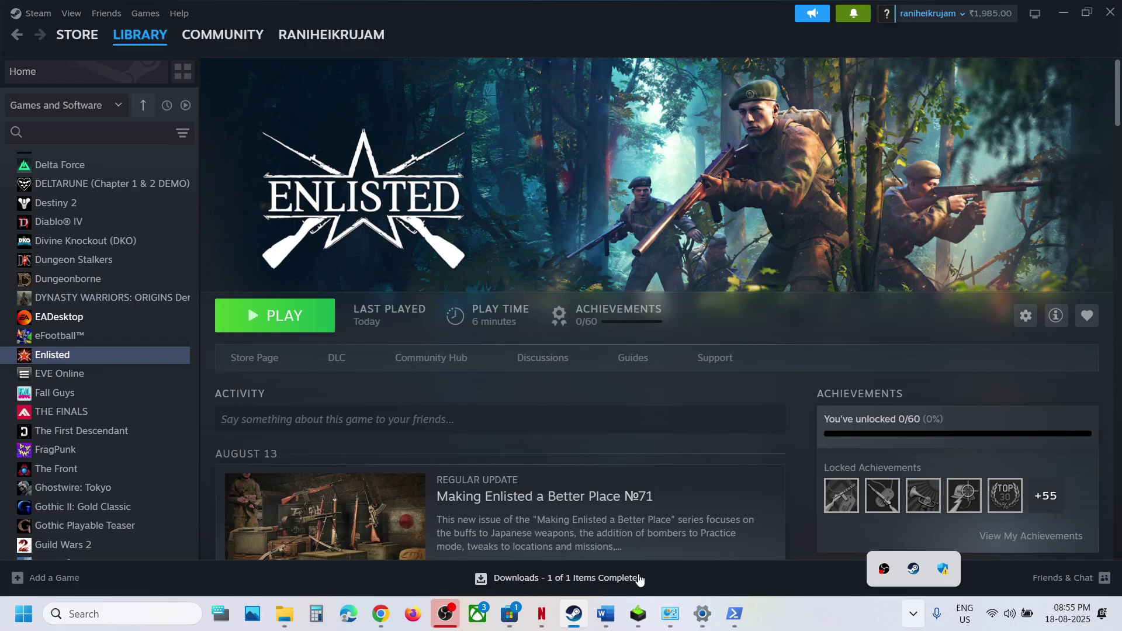
{"action": "left_click", "coordinate": [517, 612]}
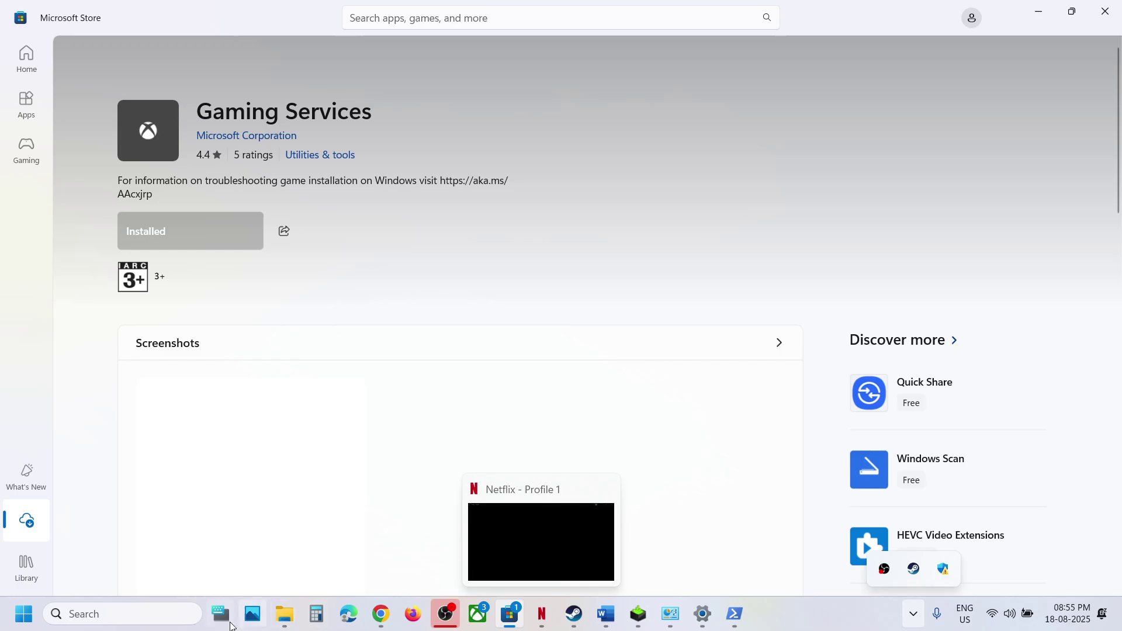
- Reopen the Xbox app and launch Enlisted from its game page
{"action": "left_click", "coordinate": [478, 614]}
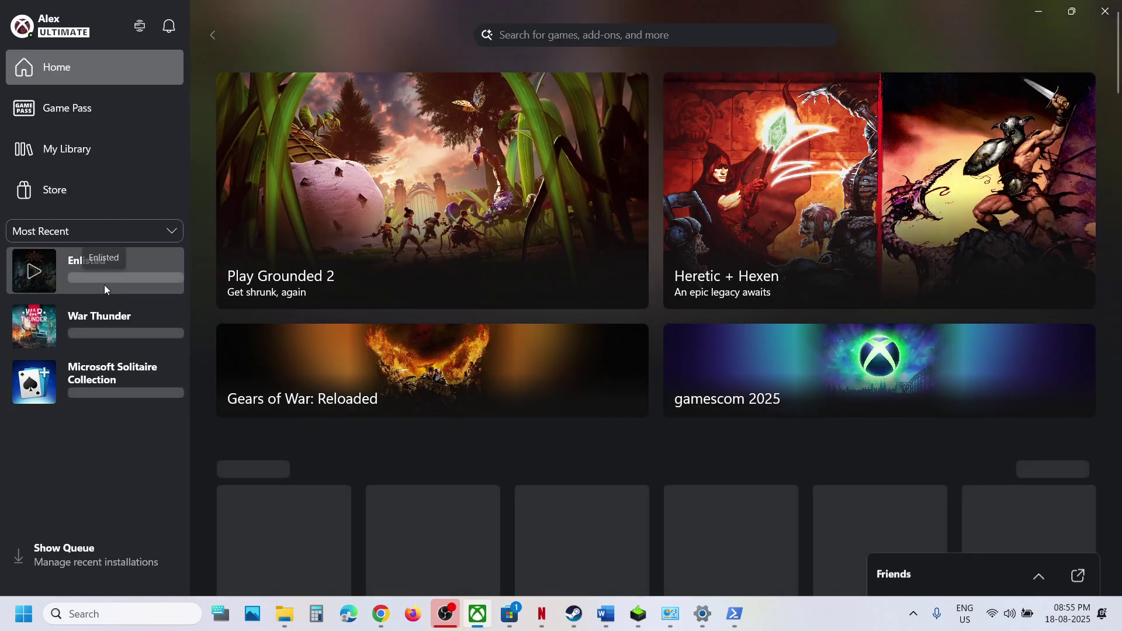
{"action": "left_click", "coordinate": [106, 286]}
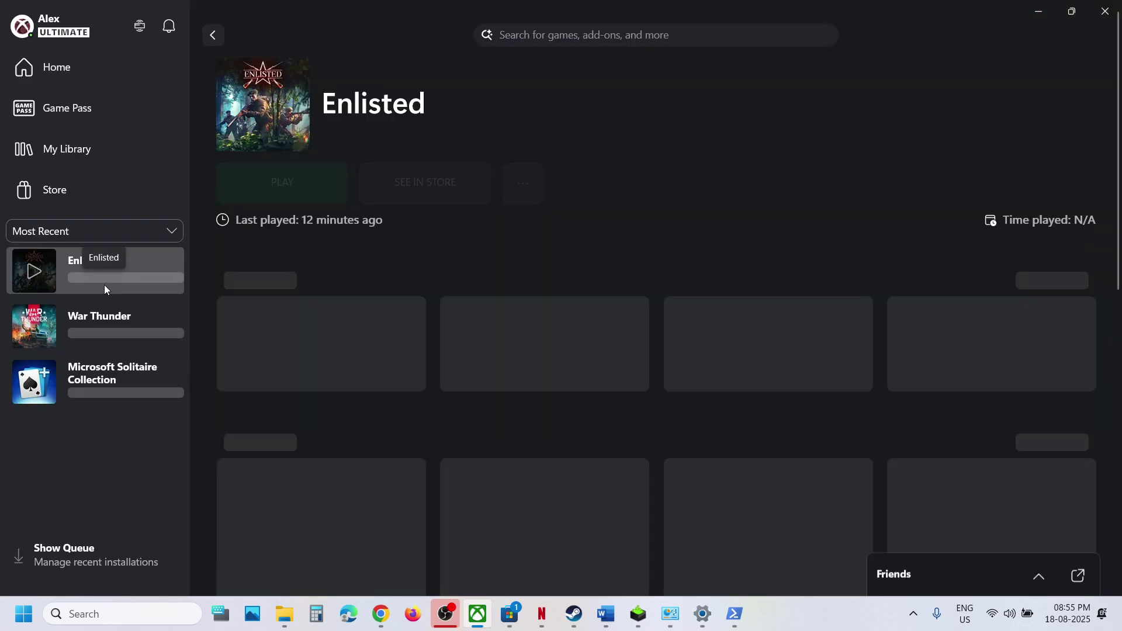
{"action": "left_click", "coordinate": [307, 201]}
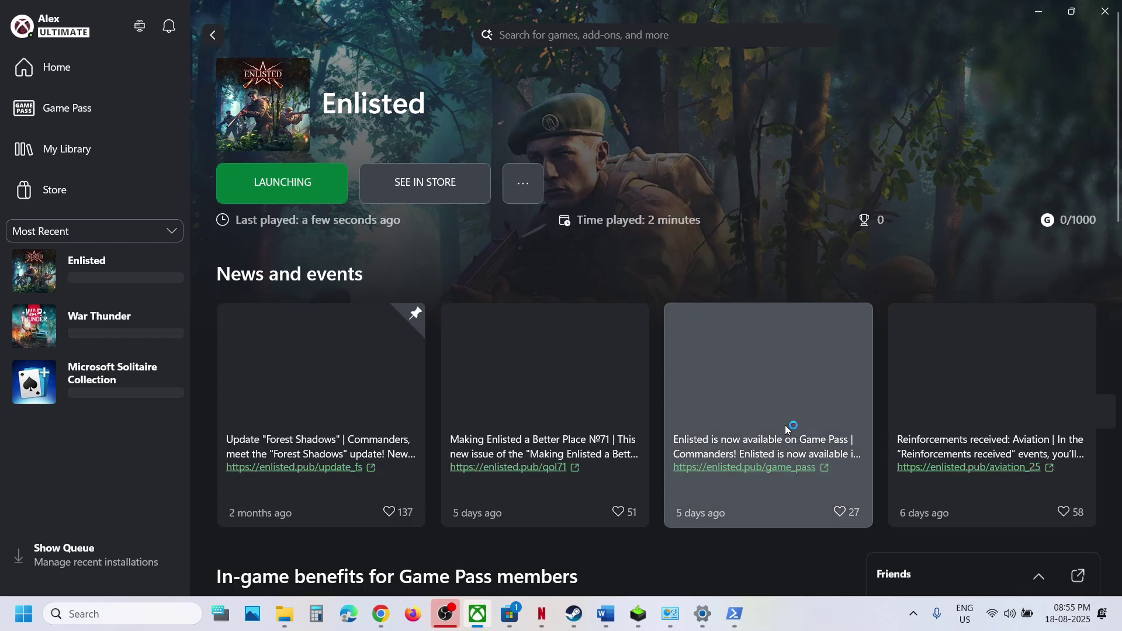